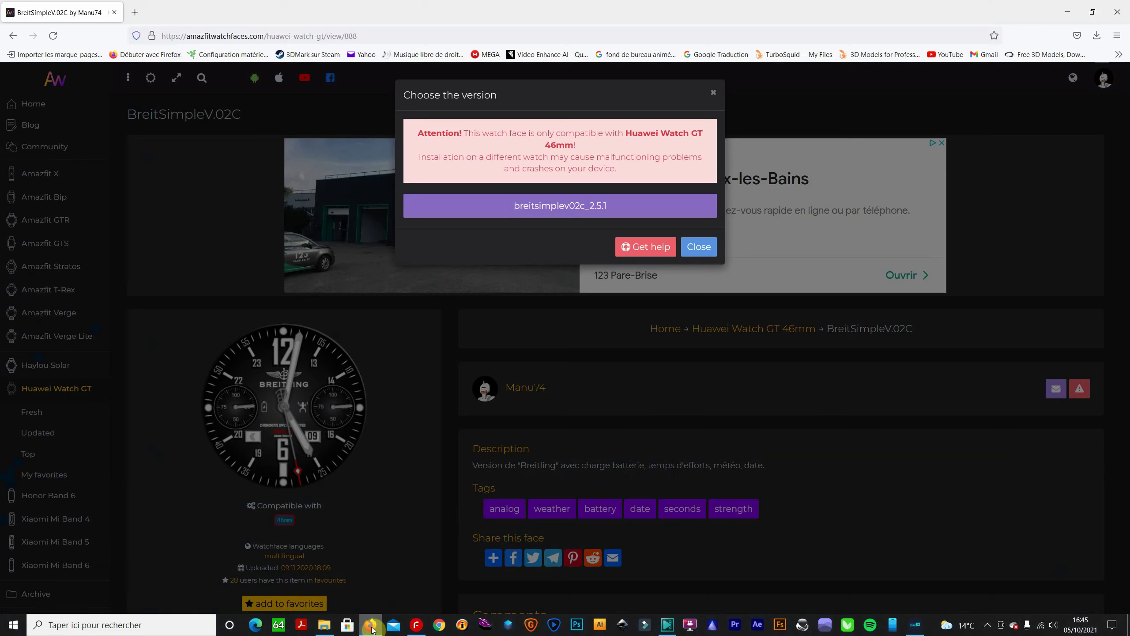
Step: Close the version chooser and open the Fresh watch faces list for Huawei Watch GT from the site's home page
{"action": "left_click", "coordinate": [698, 245]}
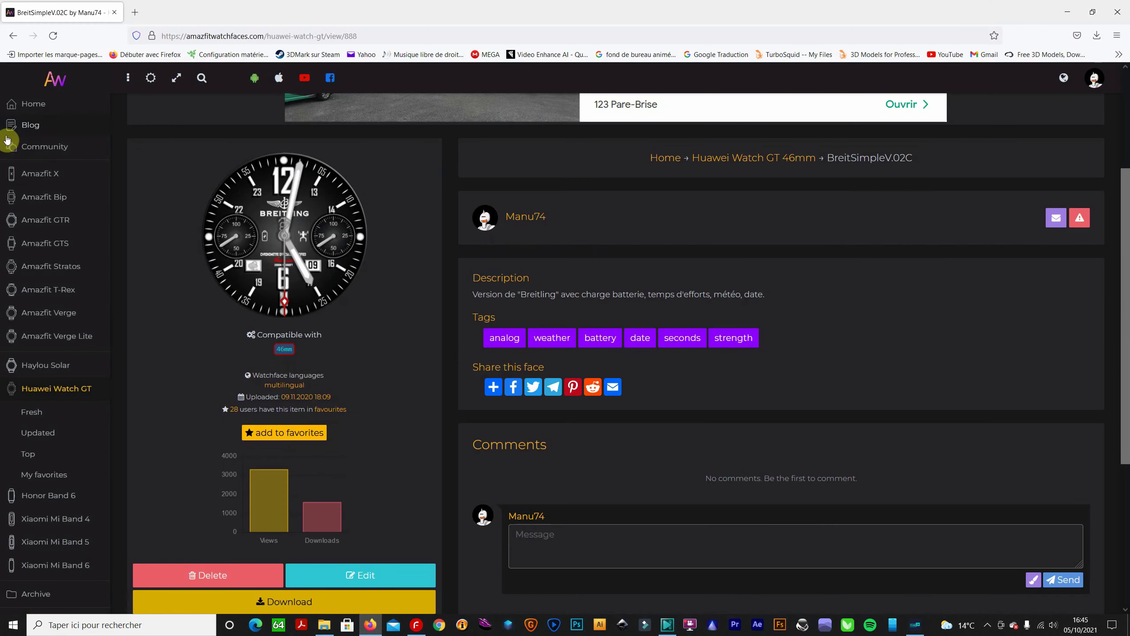
{"action": "left_click", "coordinate": [31, 104]}
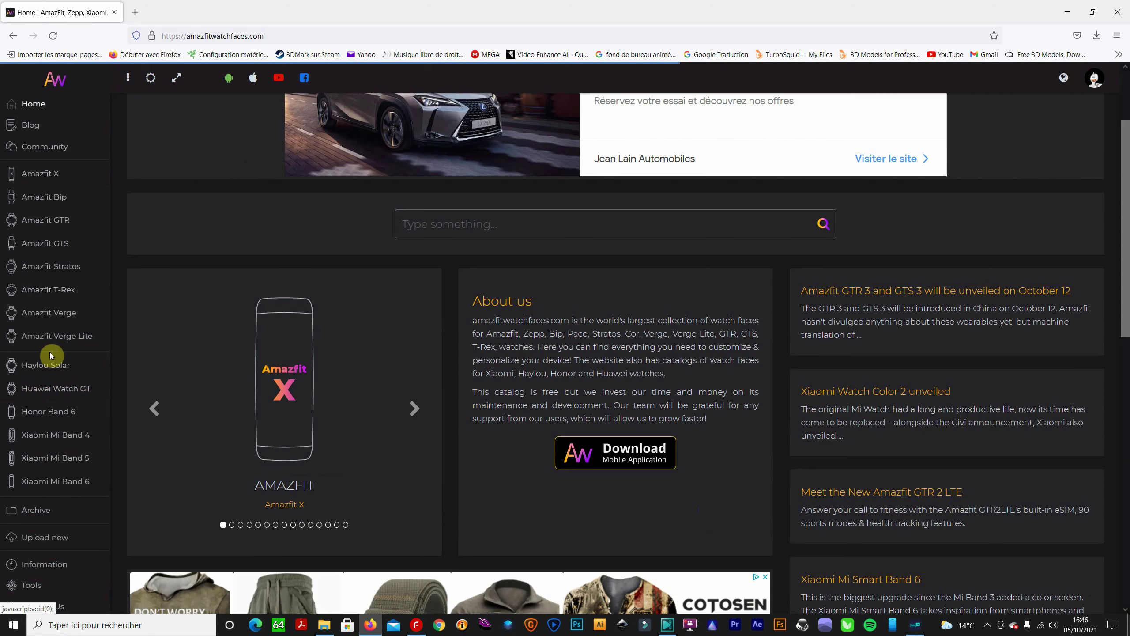
{"action": "left_click", "coordinate": [64, 391]}
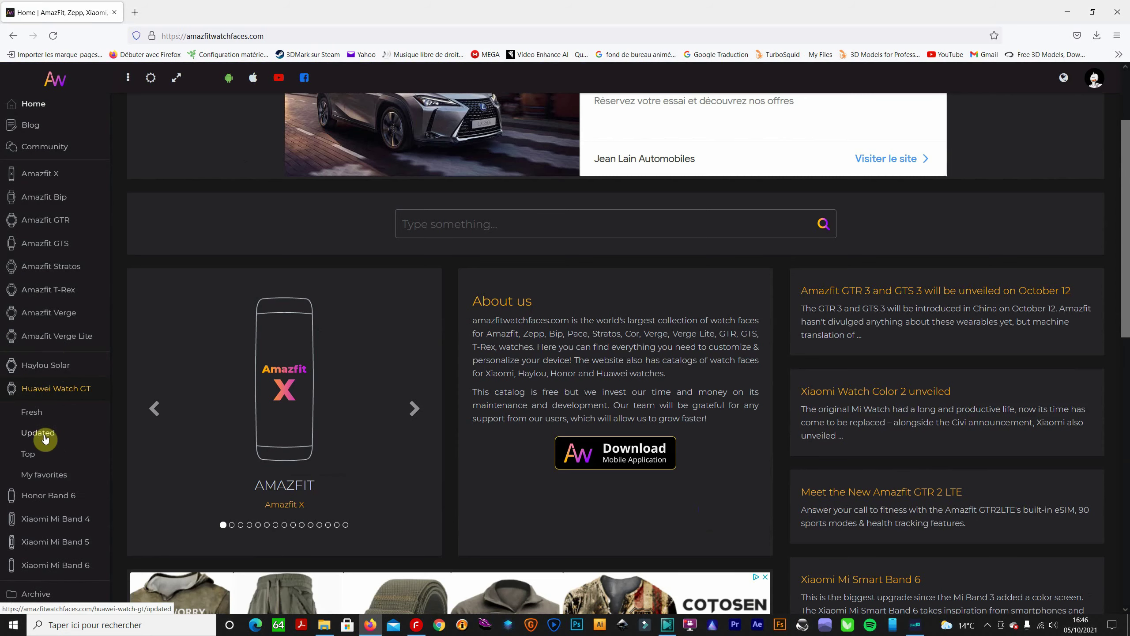
{"action": "left_click", "coordinate": [32, 412]}
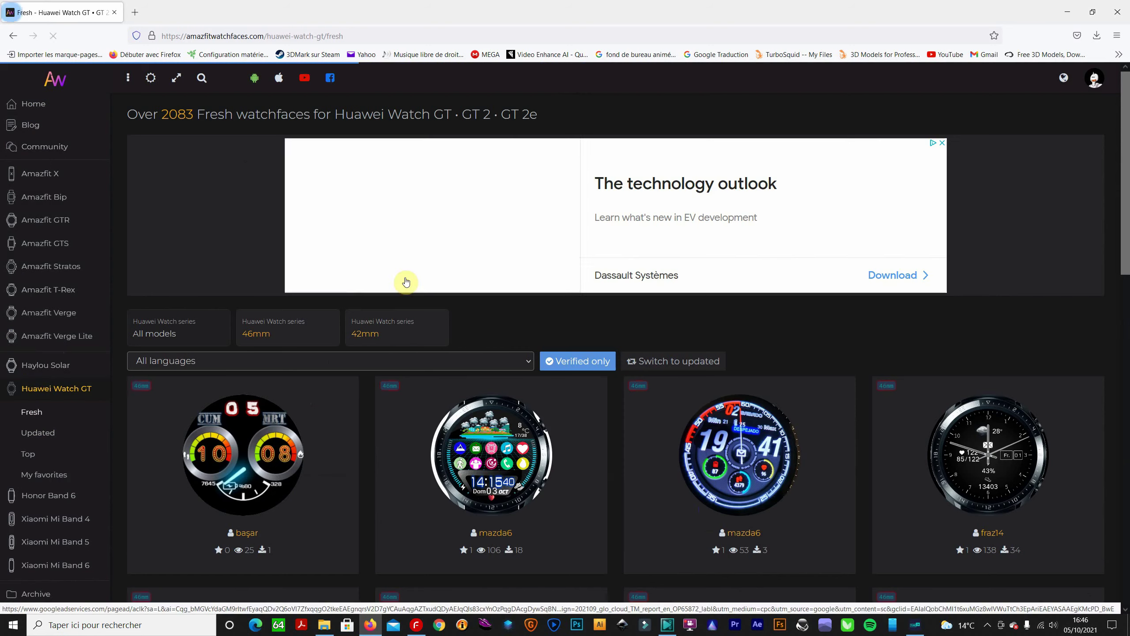
Step: Search the Huawei Watch GT watch faces by the creator's username
{"action": "left_click", "coordinate": [201, 79]}
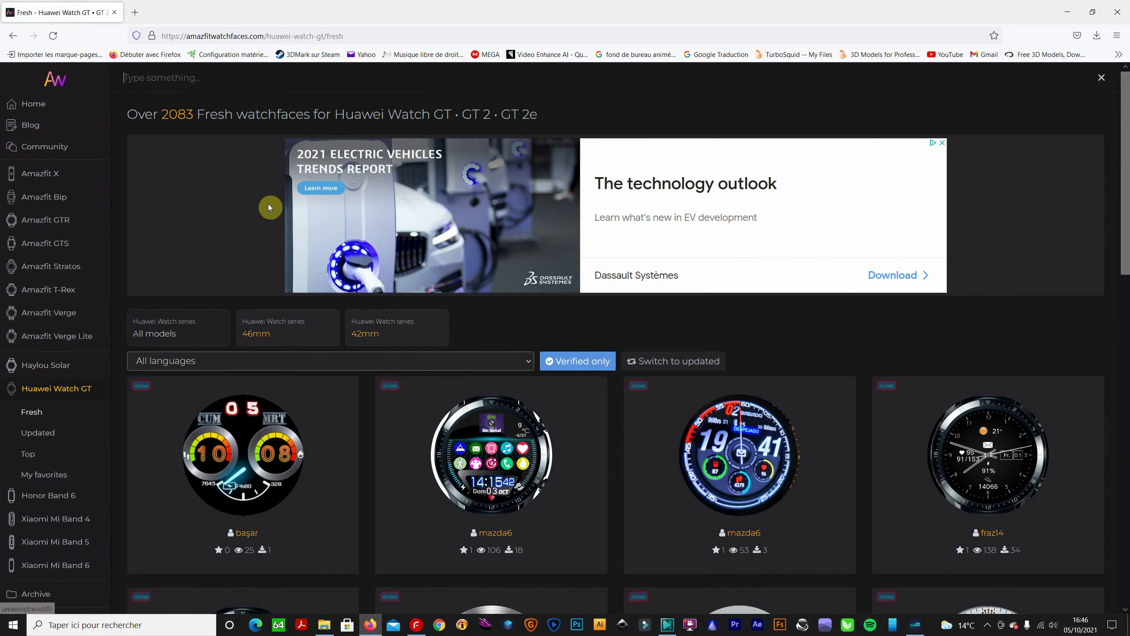
{"action": "type", "text": "man"}
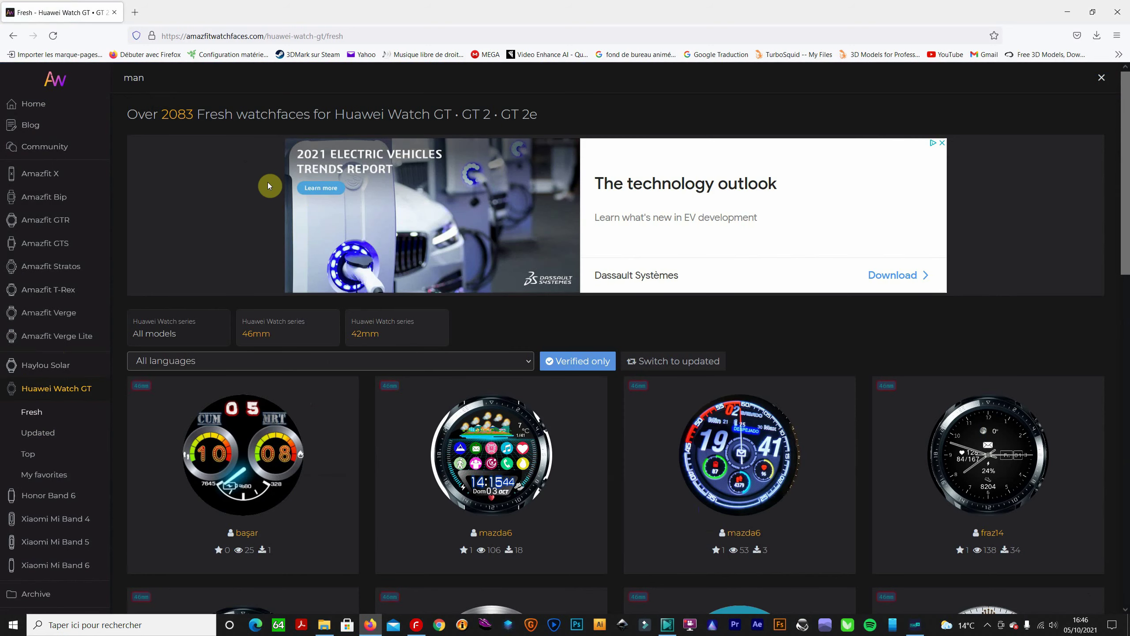
{"action": "type", "text": "u74"}
{"action": "key", "text": "Return"}
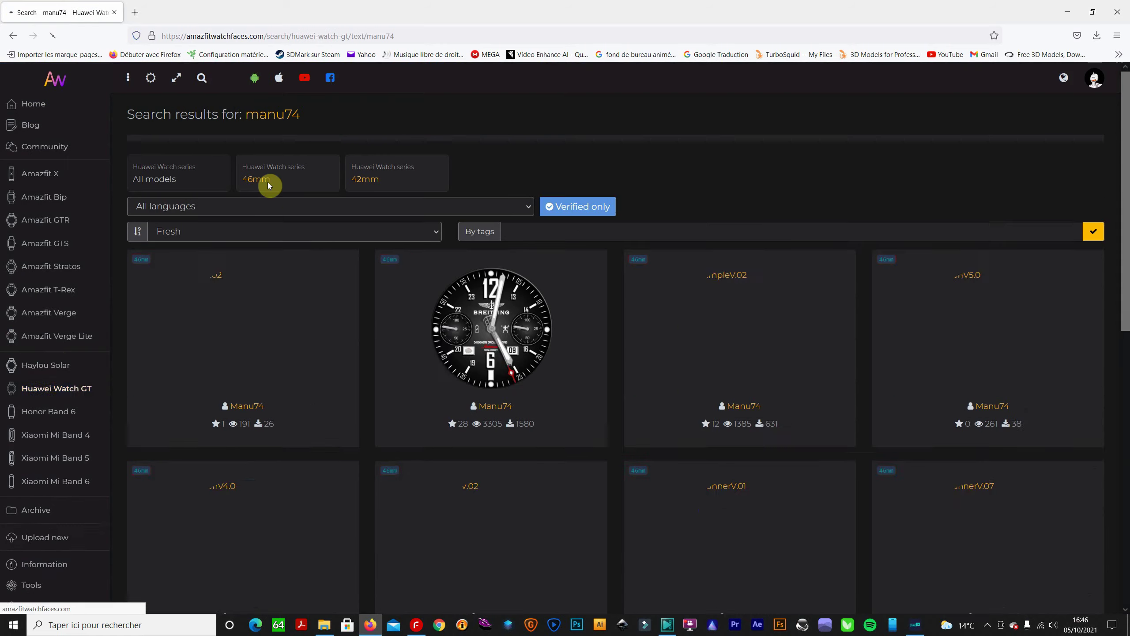
Step: Look through the first two pages of the creator's watch faces and return to the first page
{"action": "scroll", "coordinate": [497, 438], "scroll_direction": "down", "scroll_amount": 5}
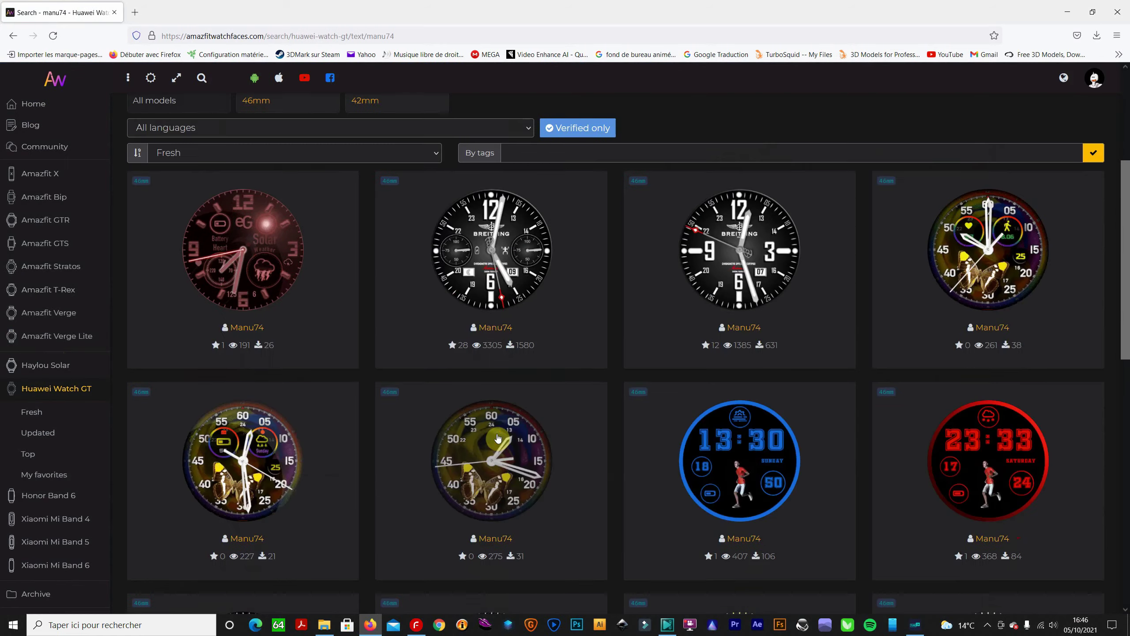
{"action": "scroll", "coordinate": [519, 488], "scroll_direction": "down", "scroll_amount": 10}
{"action": "left_click", "coordinate": [645, 579]}
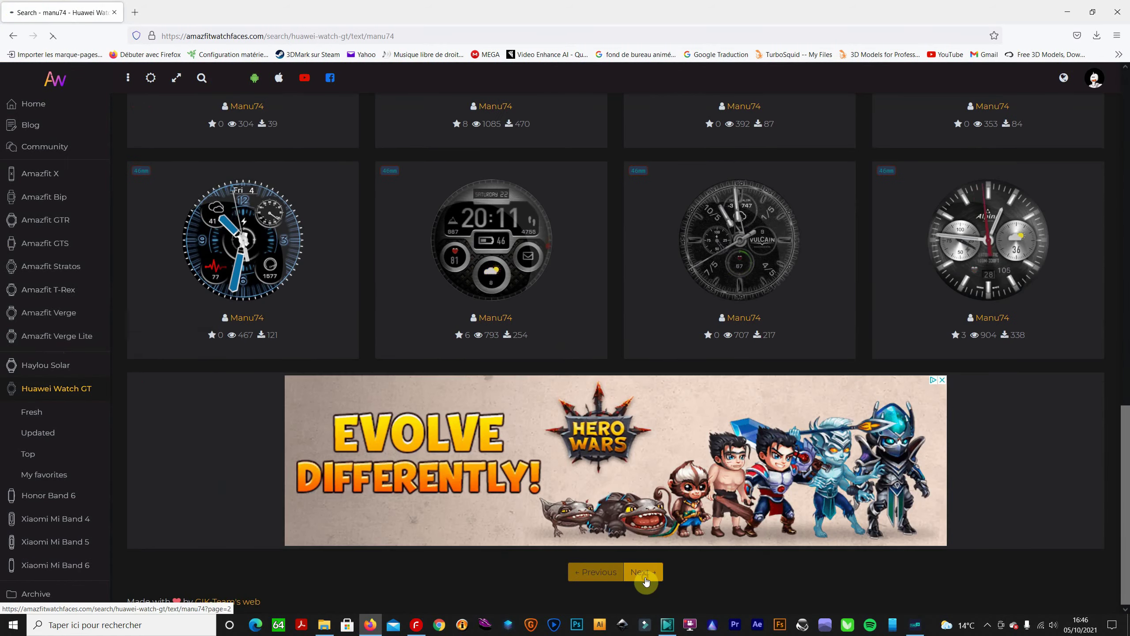
{"action": "scroll", "coordinate": [610, 480], "scroll_direction": "down", "scroll_amount": 5}
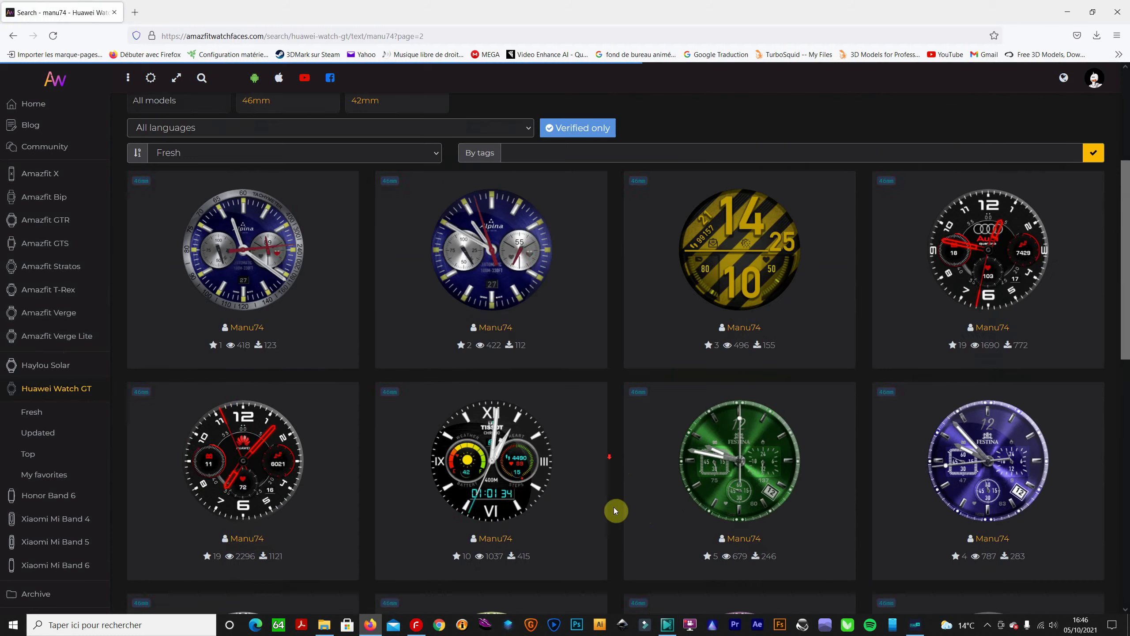
{"action": "scroll", "coordinate": [627, 592], "scroll_direction": "down", "scroll_amount": 8}
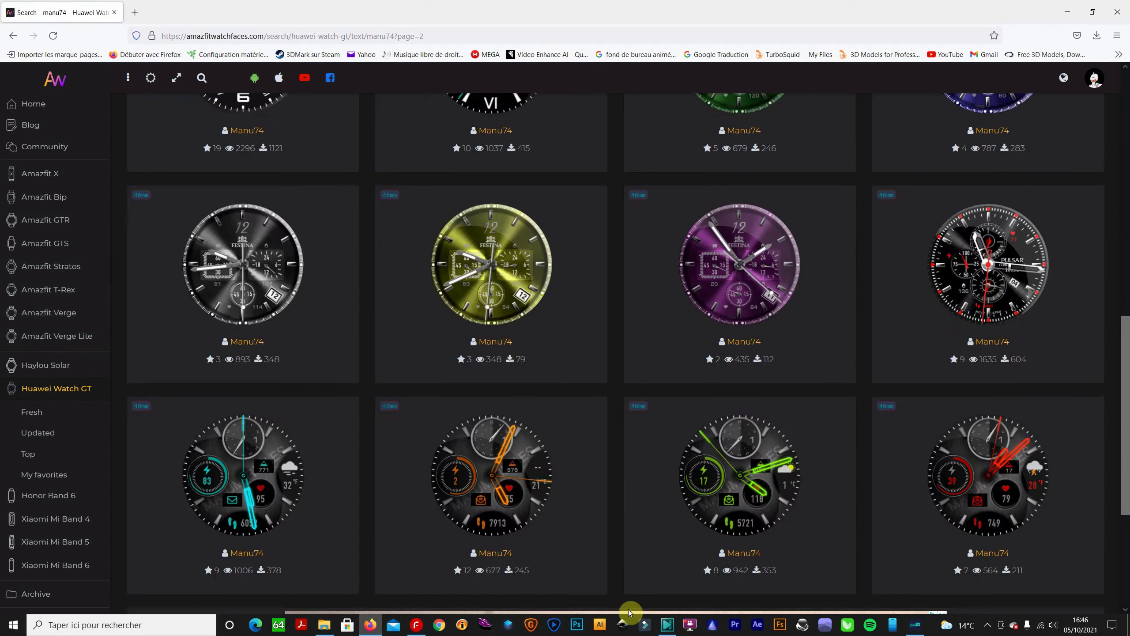
{"action": "scroll", "coordinate": [629, 612], "scroll_direction": "down", "scroll_amount": 5}
{"action": "left_click", "coordinate": [606, 578]}
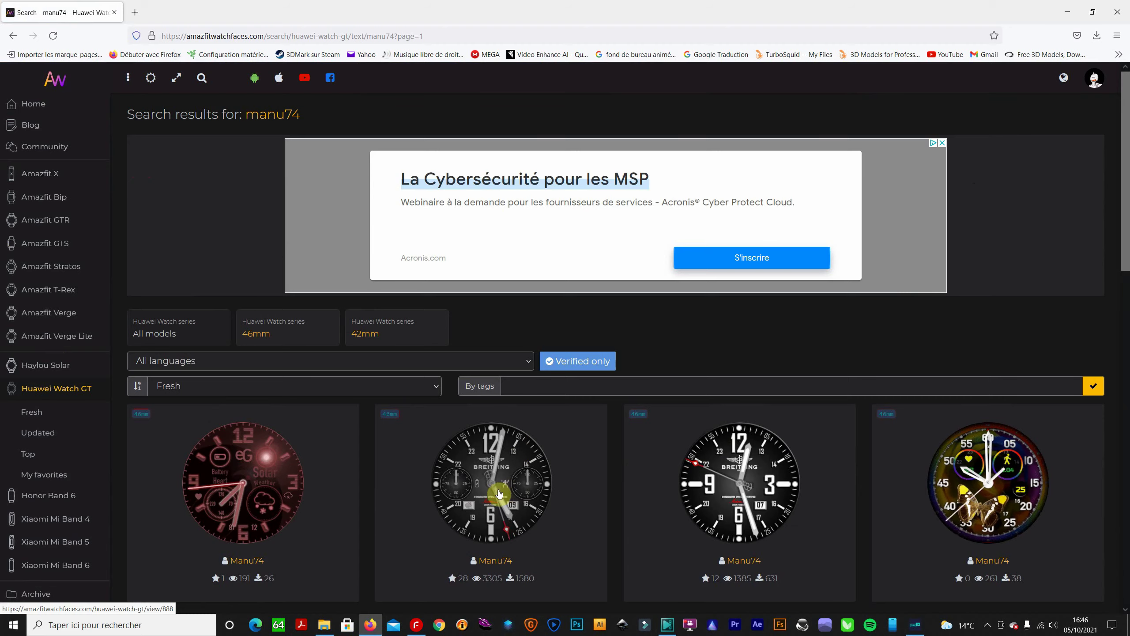
Step: Open the BreitSimpleV.02C watch face and request the download of version breitsimplev02c_2.5.1
{"action": "left_click", "coordinate": [499, 492]}
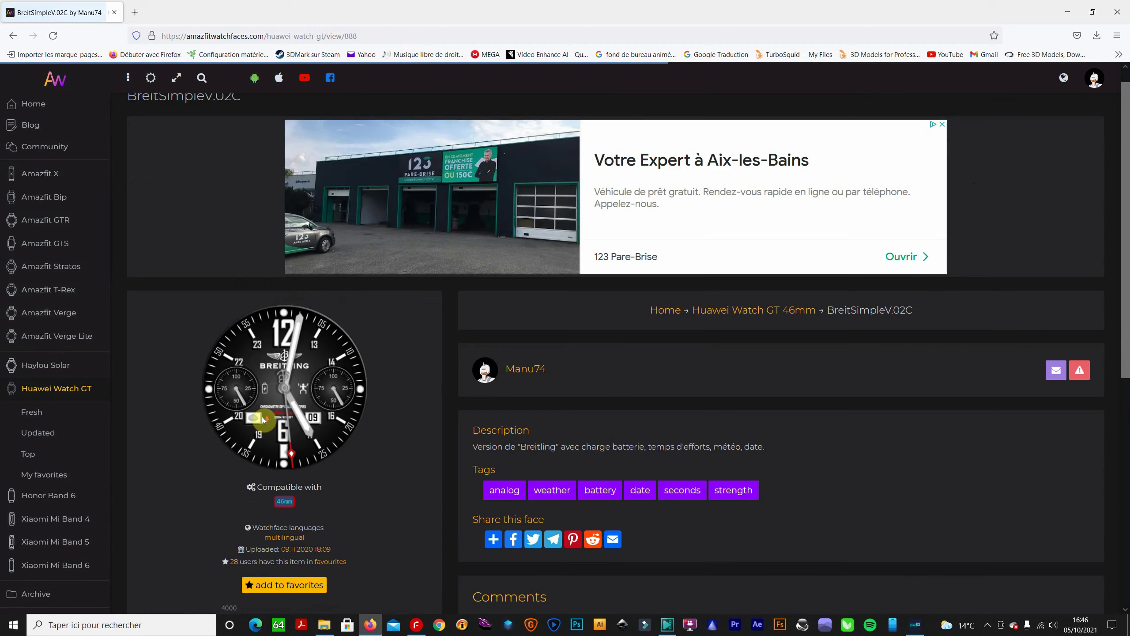
{"action": "scroll", "coordinate": [277, 579], "scroll_direction": "down", "scroll_amount": 5}
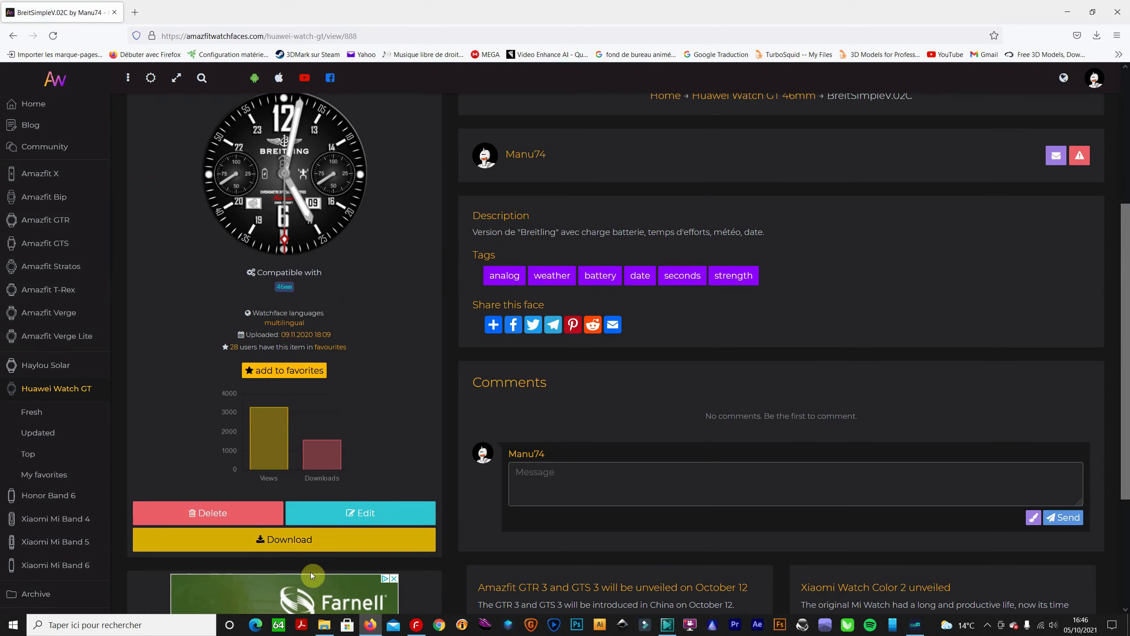
{"action": "left_click", "coordinate": [298, 540]}
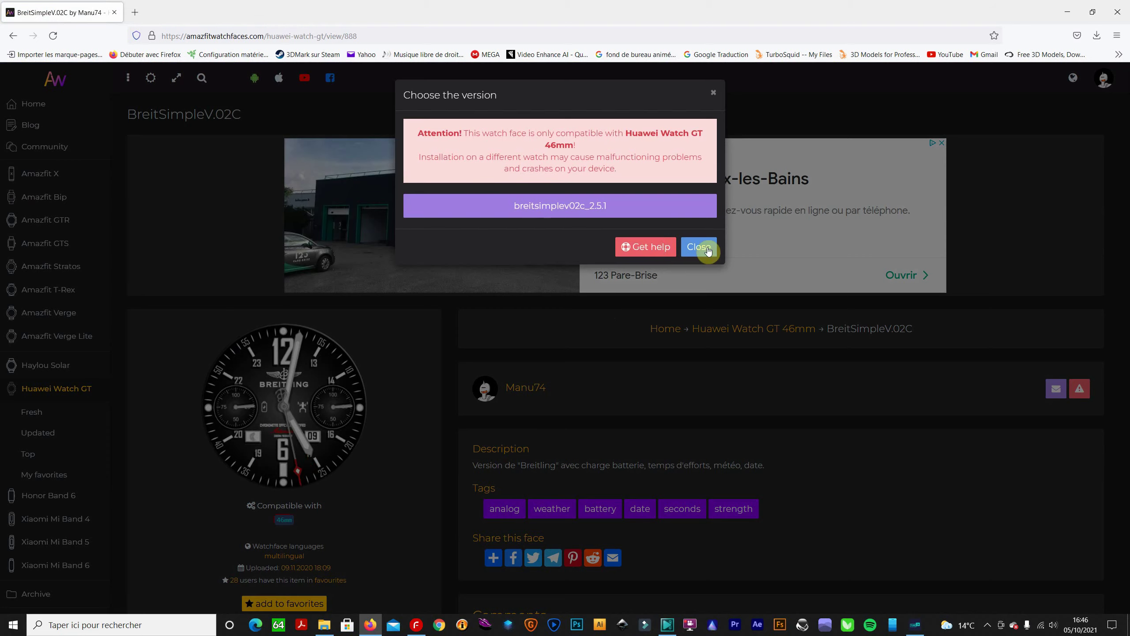
{"action": "left_click", "coordinate": [596, 207]}
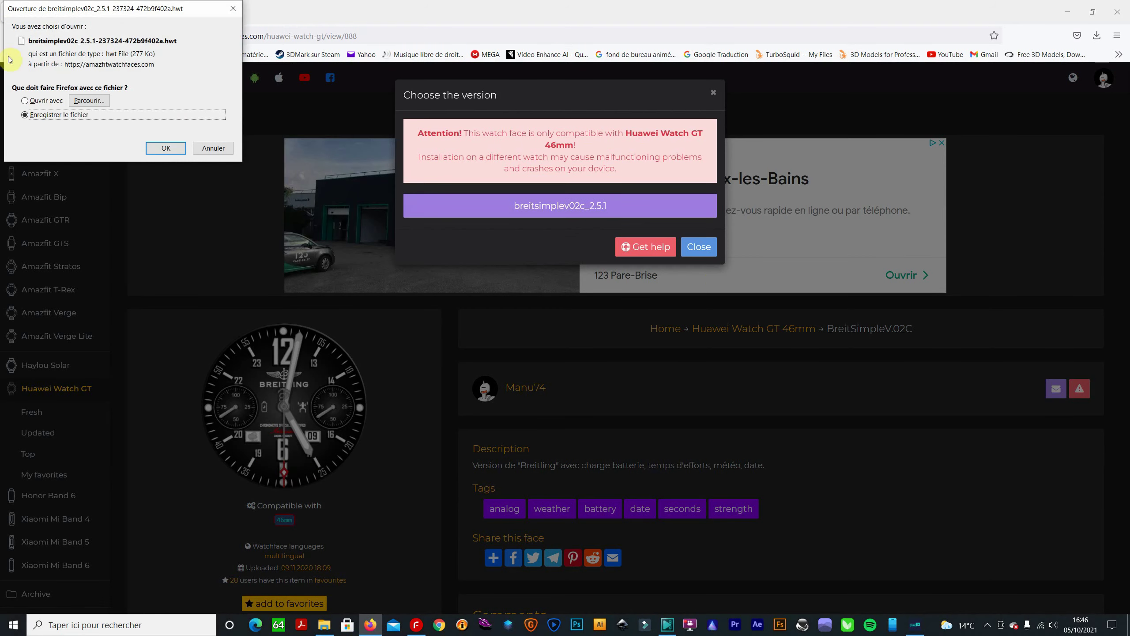
{"action": "left_click", "coordinate": [87, 101]}
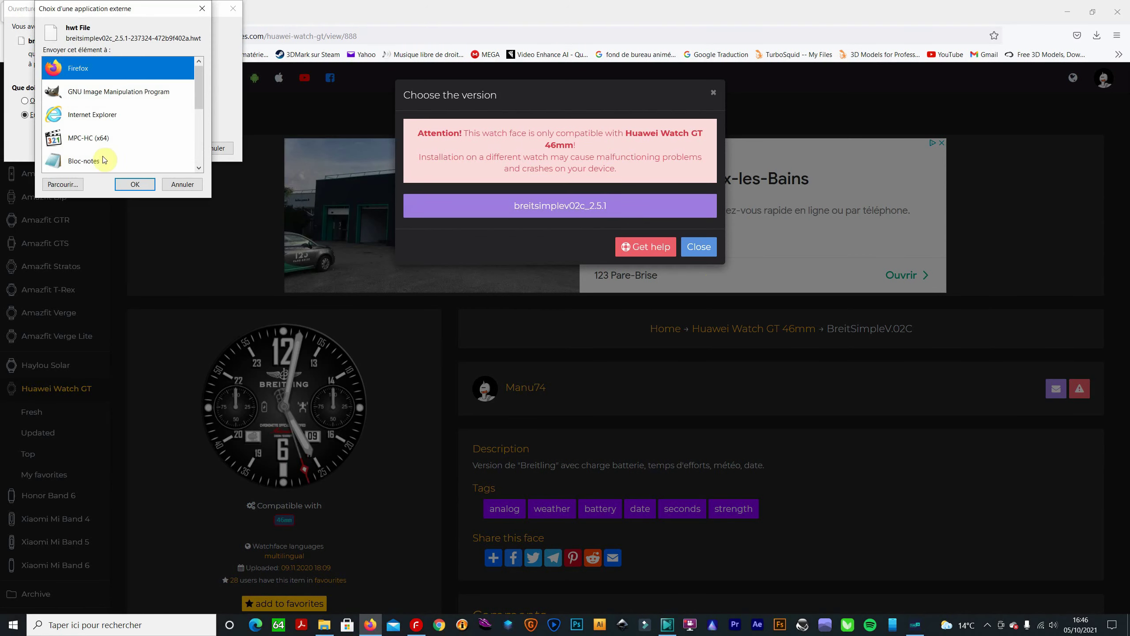
{"action": "scroll", "coordinate": [117, 94], "scroll_direction": "down", "scroll_amount": 5}
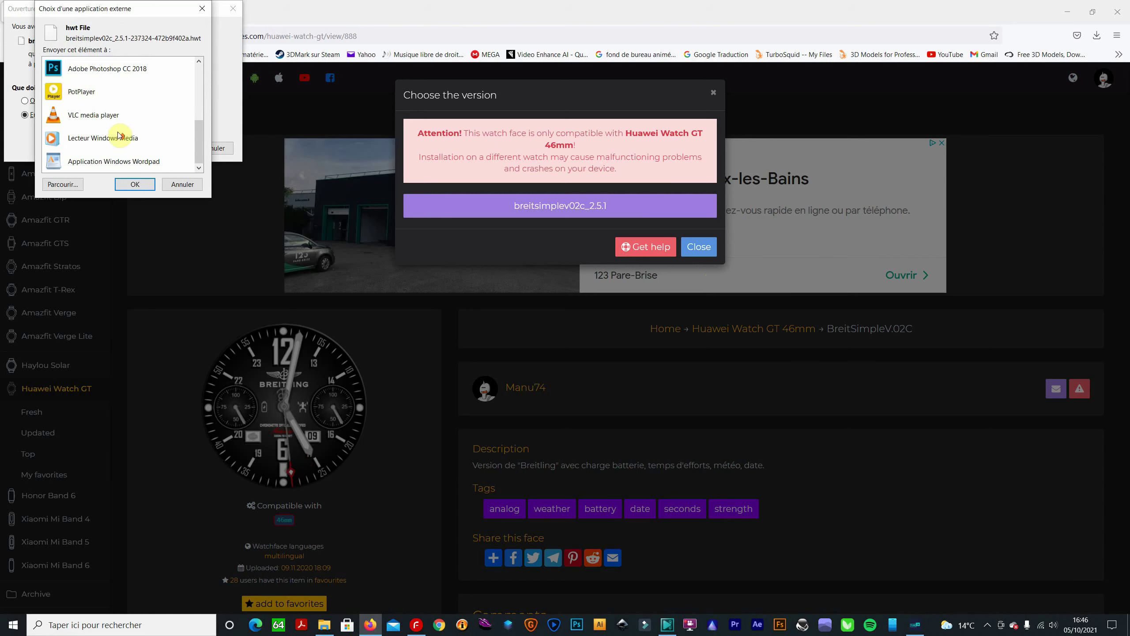
{"action": "scroll", "coordinate": [103, 120], "scroll_direction": "up", "scroll_amount": 5}
{"action": "scroll", "coordinate": [90, 161], "scroll_direction": "down", "scroll_amount": 5}
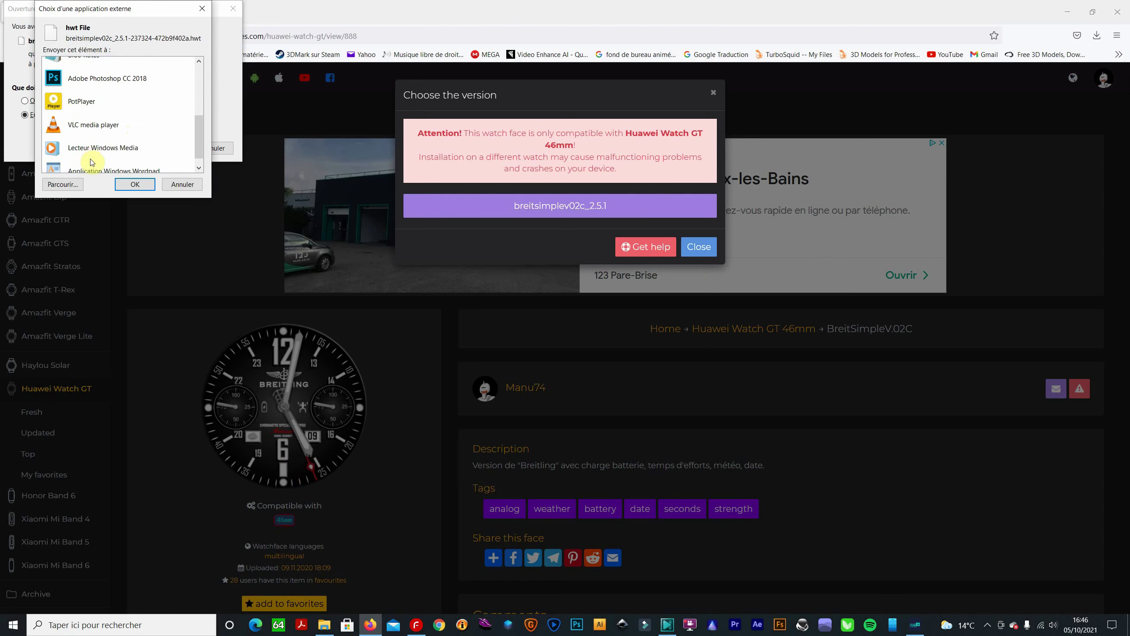
{"action": "scroll", "coordinate": [109, 149], "scroll_direction": "down", "scroll_amount": 1}
{"action": "left_click", "coordinate": [177, 184]}
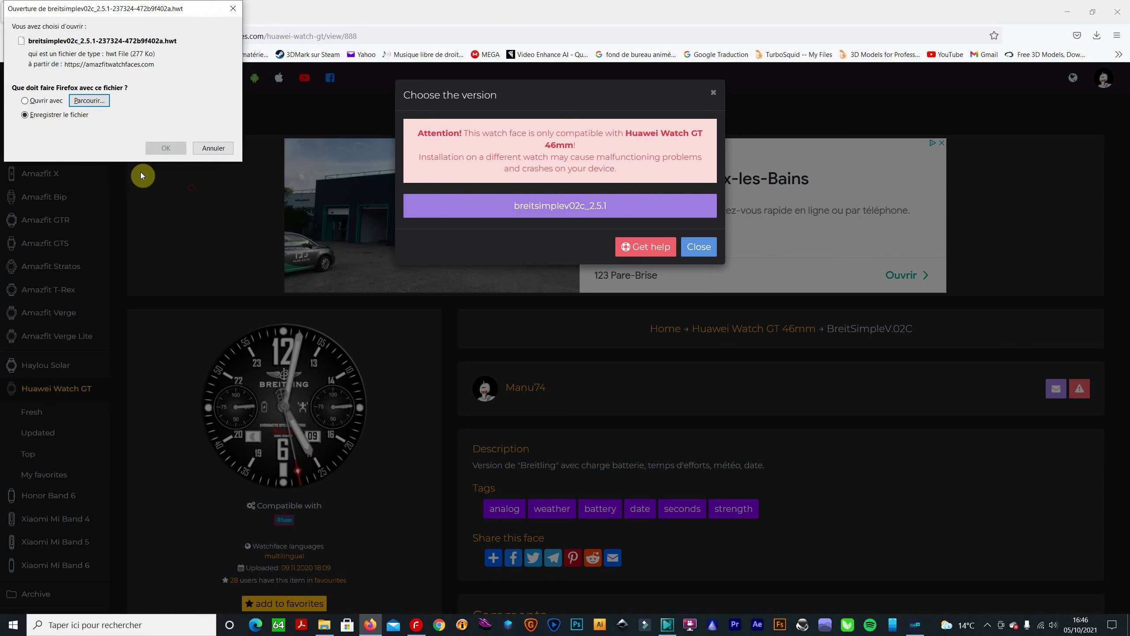
Step: Save the breitsimplev02c_2.5.1 .hwt file and show the recent downloads
{"action": "left_click", "coordinate": [186, 150]}
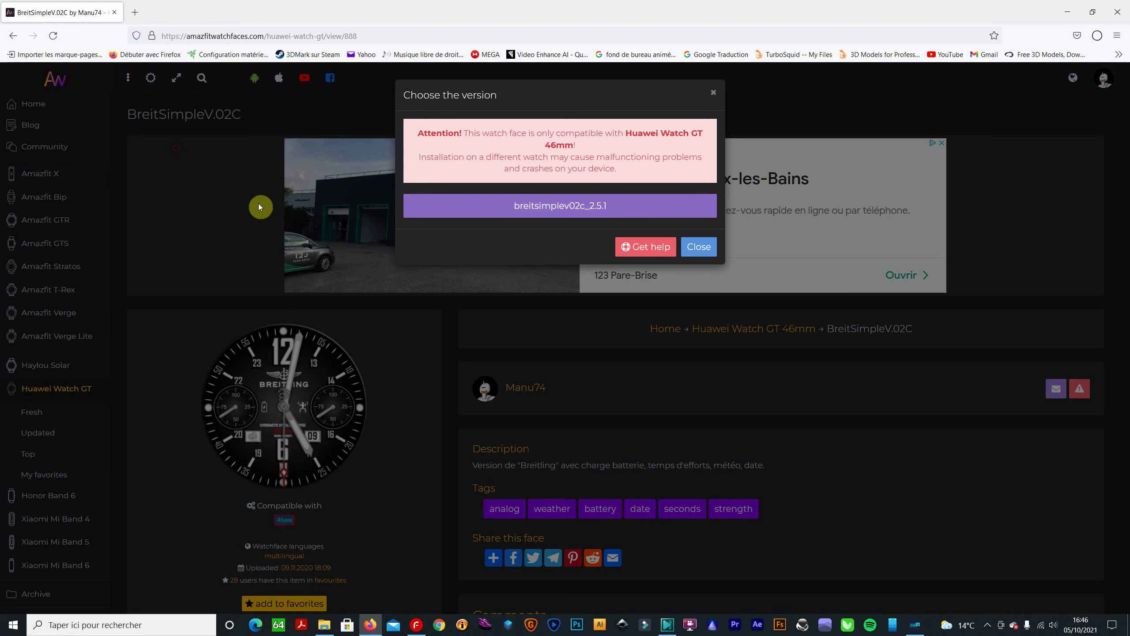
{"action": "left_click", "coordinate": [1077, 35]}
{"action": "left_click", "coordinate": [1097, 36]}
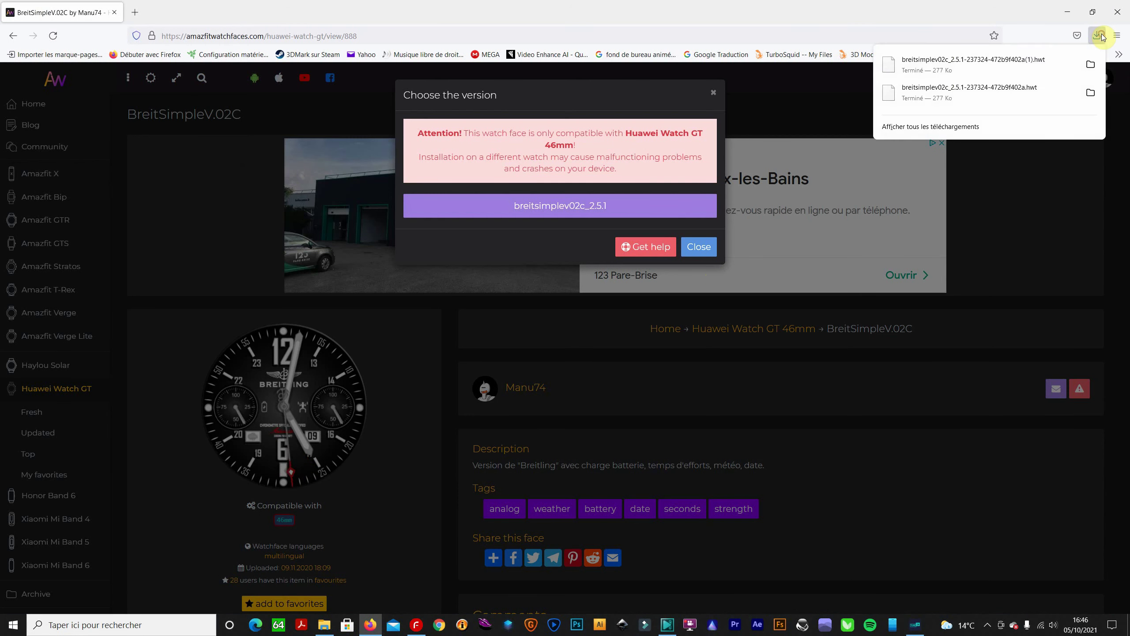
Step: Transfer the downloaded .hwt file from the Bureau folder into Transformation de WatchFace pour YouTube in File Explorer, and close the window
{"action": "left_click_drag", "start_coordinate": [1125, 574], "coordinate": [338, 162]}
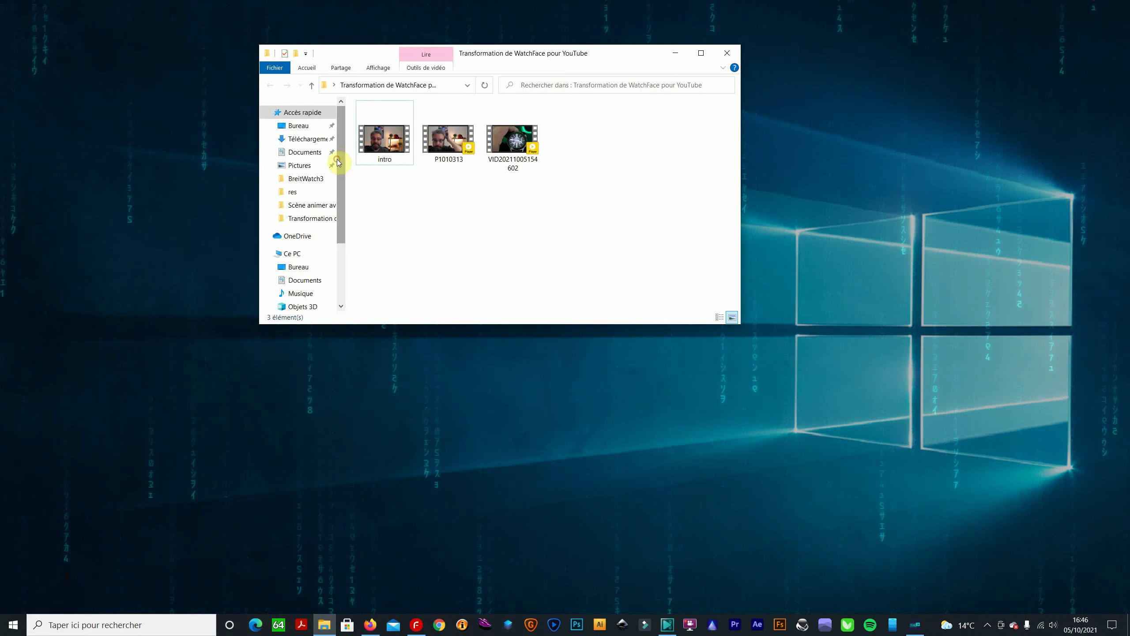
{"action": "left_click", "coordinate": [298, 125]}
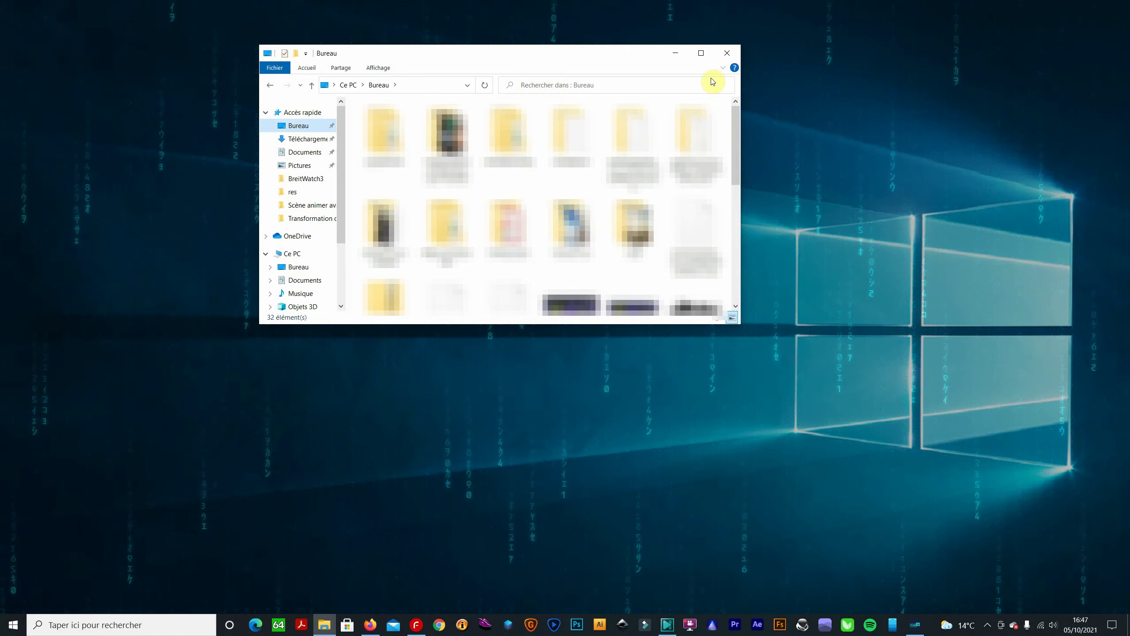
{"action": "left_click", "coordinate": [701, 53]}
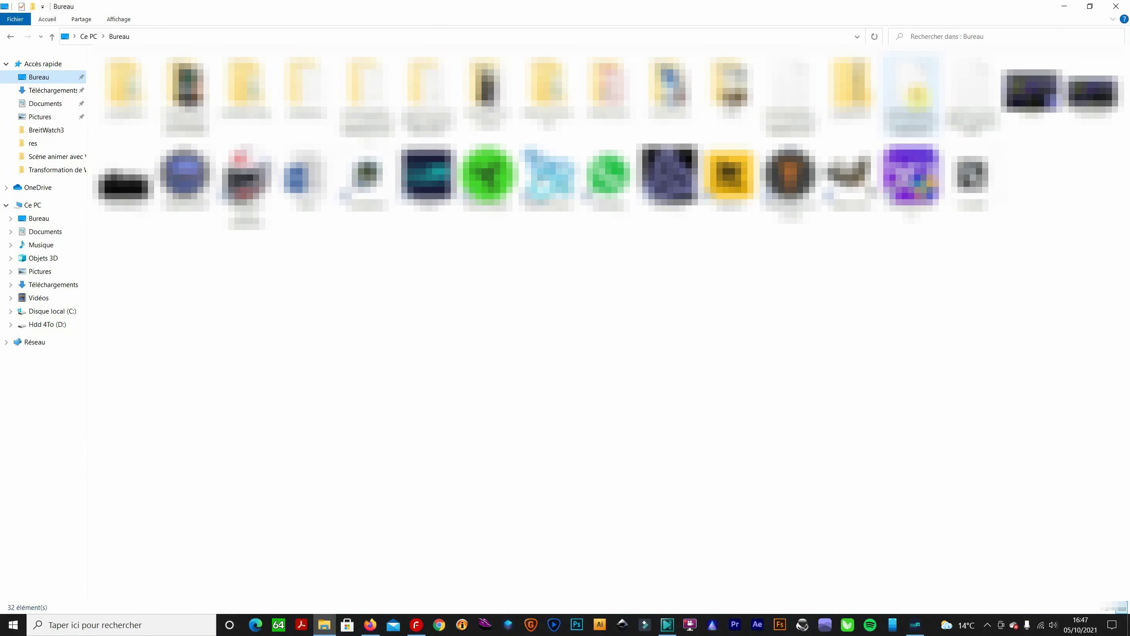
{"action": "left_click", "coordinate": [918, 95]}
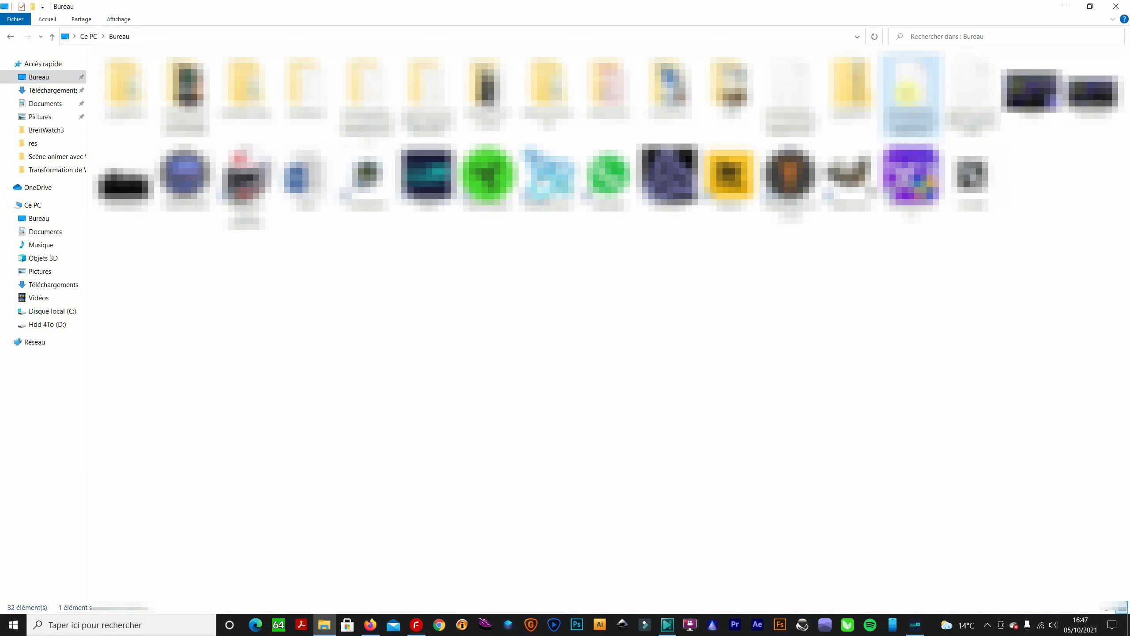
{"action": "right_click", "coordinate": [907, 91]}
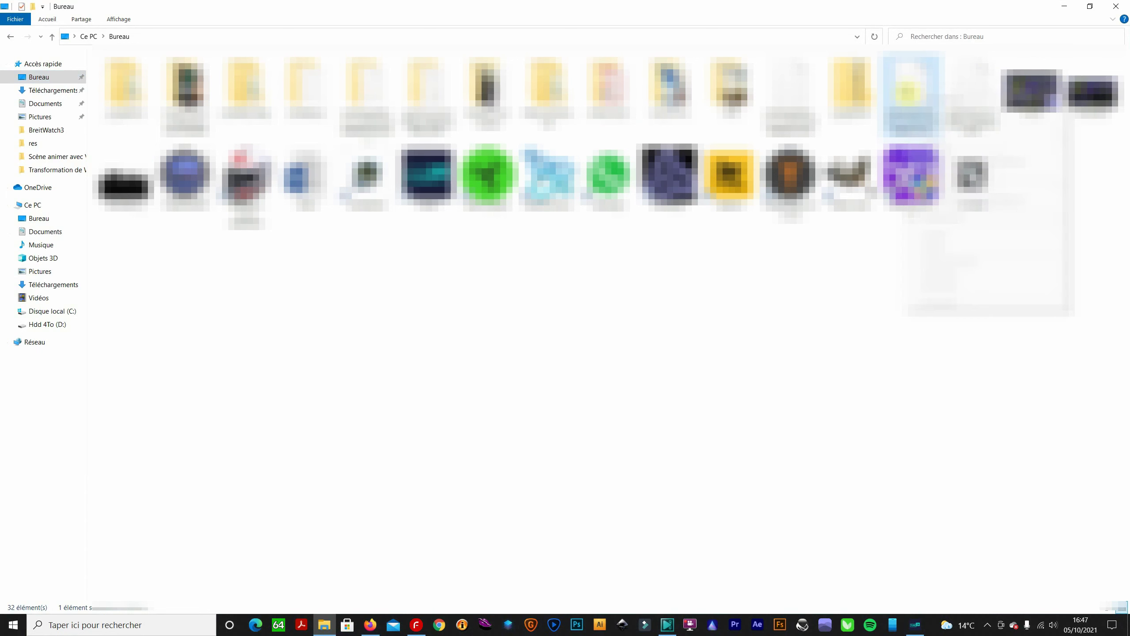
{"action": "left_click", "coordinate": [960, 240]}
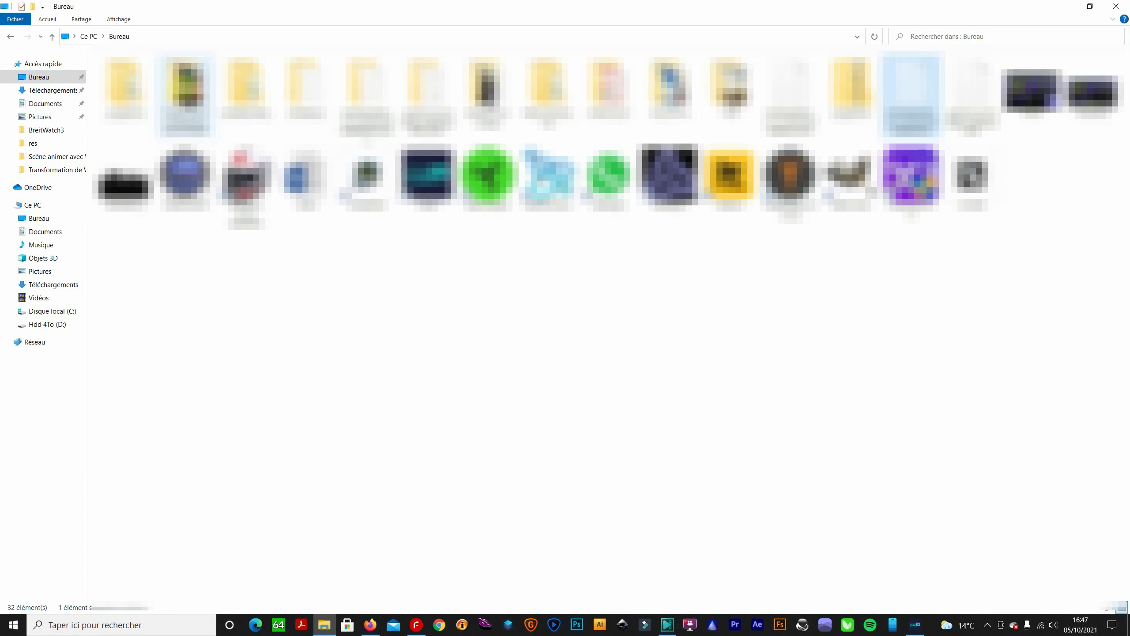
{"action": "double_click", "coordinate": [185, 96]}
{"action": "right_click", "coordinate": [272, 176]}
{"action": "left_click", "coordinate": [330, 254]}
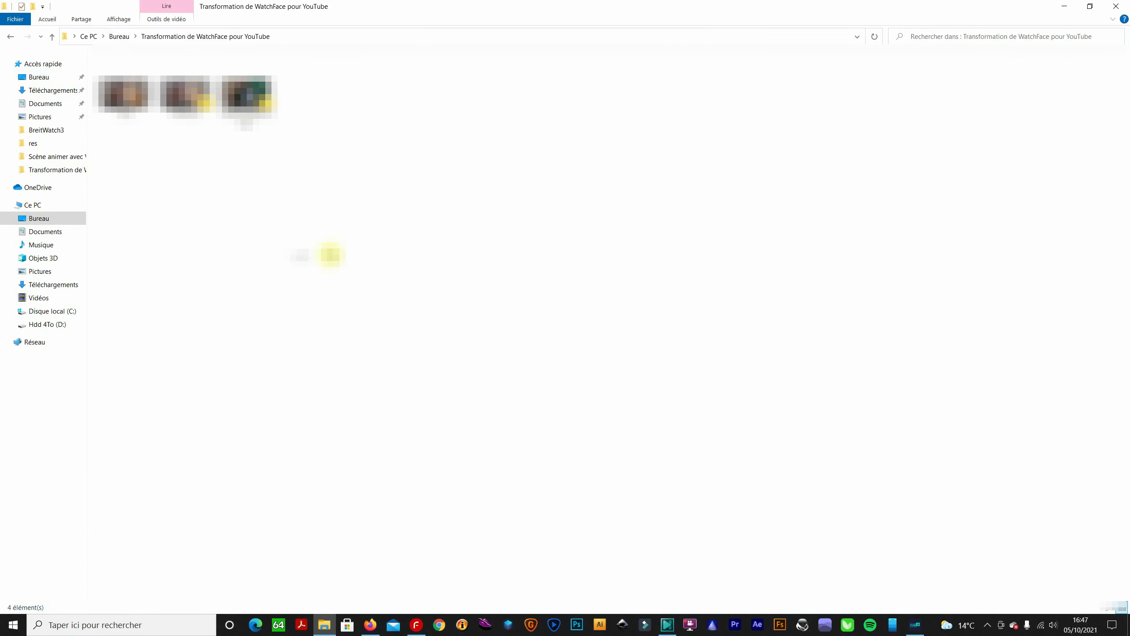
{"action": "left_click", "coordinate": [1119, 10]}
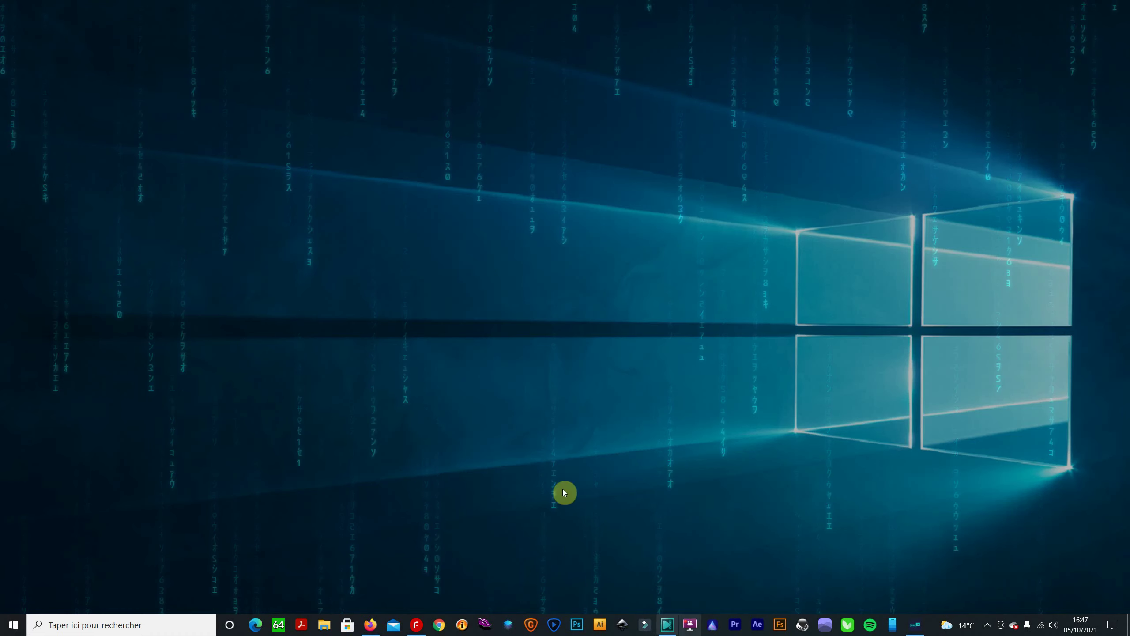
Step: Switch to the watch face editor and load the downloaded .hwt file from Transformation de WatchFace pour YouTube with the HWT extractor
{"action": "left_click", "coordinate": [415, 624]}
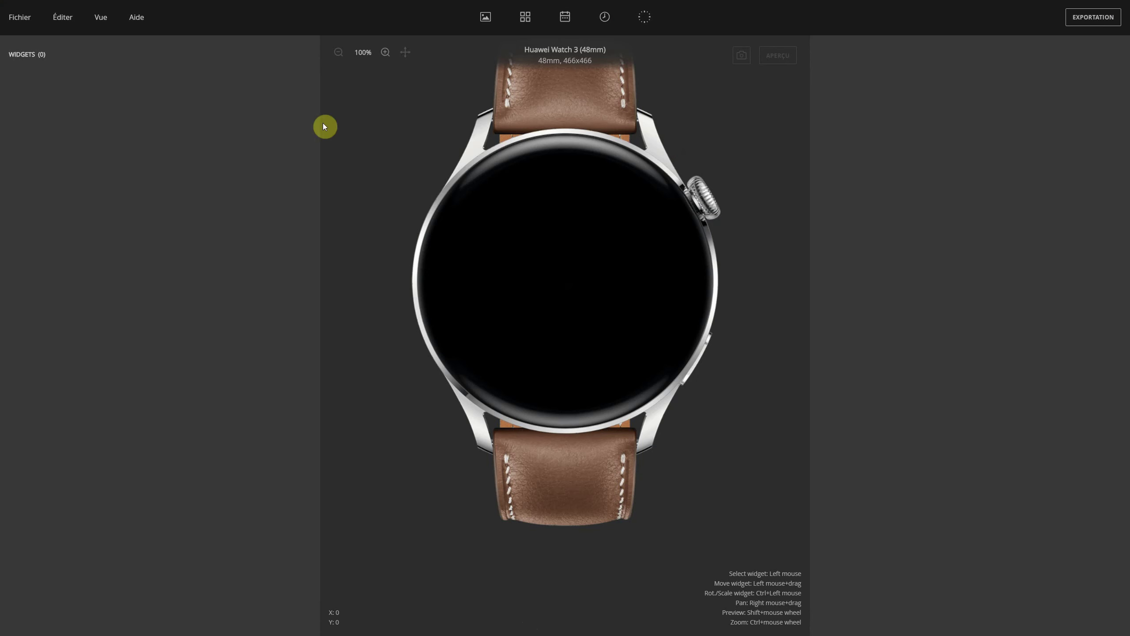
{"action": "left_click", "coordinate": [21, 21]}
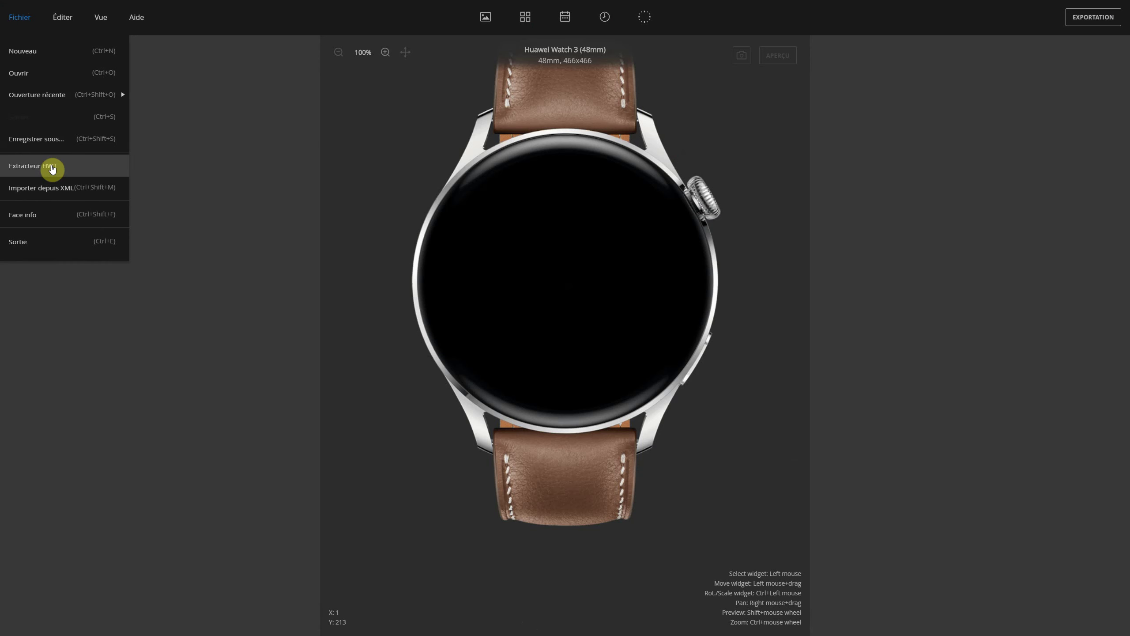
{"action": "left_click", "coordinate": [52, 167]}
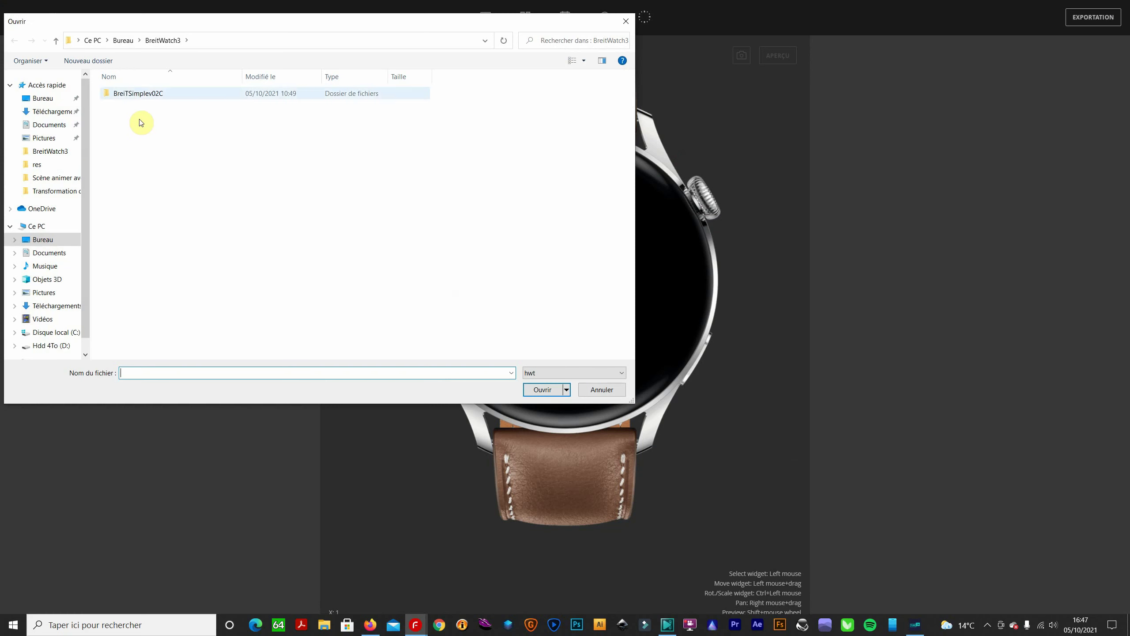
{"action": "left_click", "coordinate": [43, 98]}
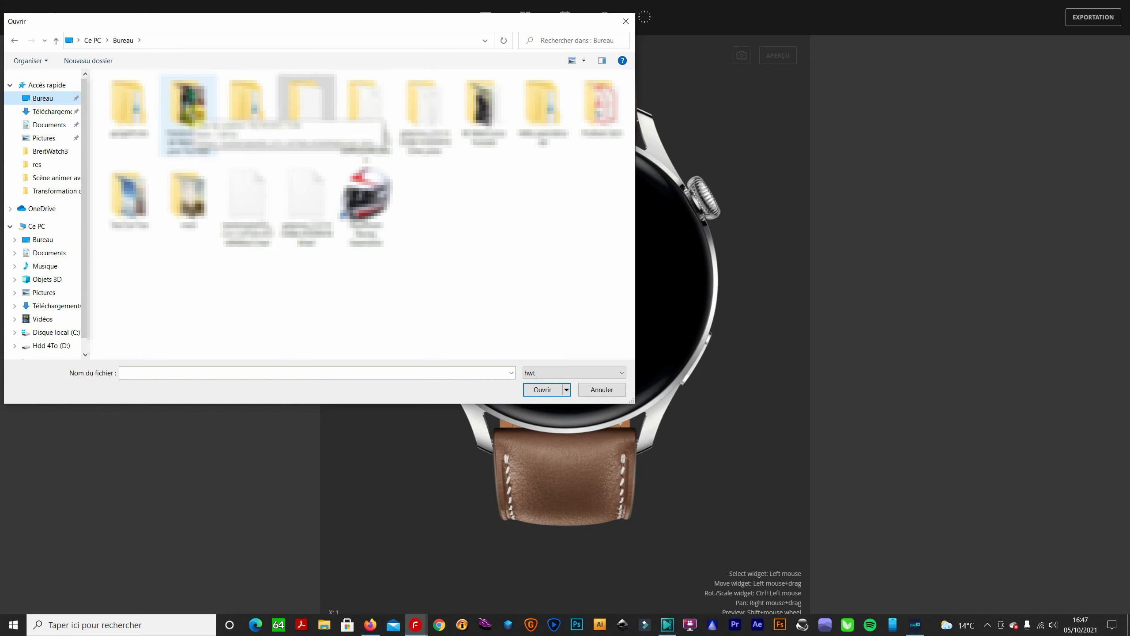
{"action": "double_click", "coordinate": [192, 111]}
{"action": "double_click", "coordinate": [115, 102]}
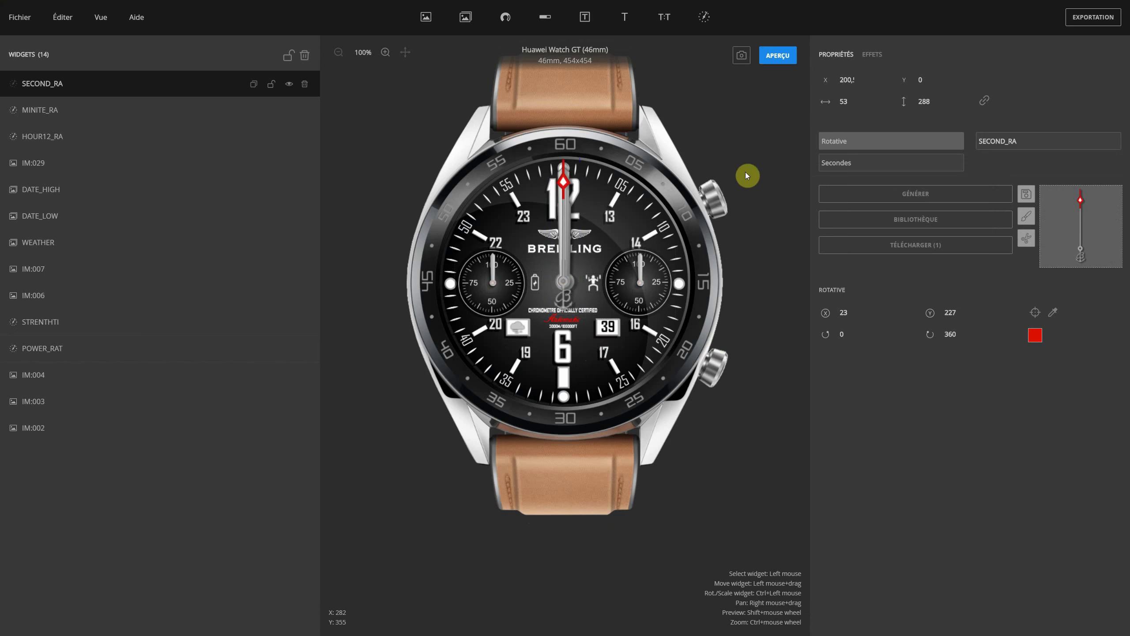
Step: Preview the watch face on the Huawei Watch GT and convert the project to Huawei Watch GT2 (46mm)
{"action": "scroll", "coordinate": [729, 286], "scroll_direction": "down", "scroll_amount": 3, "text": "shift"}
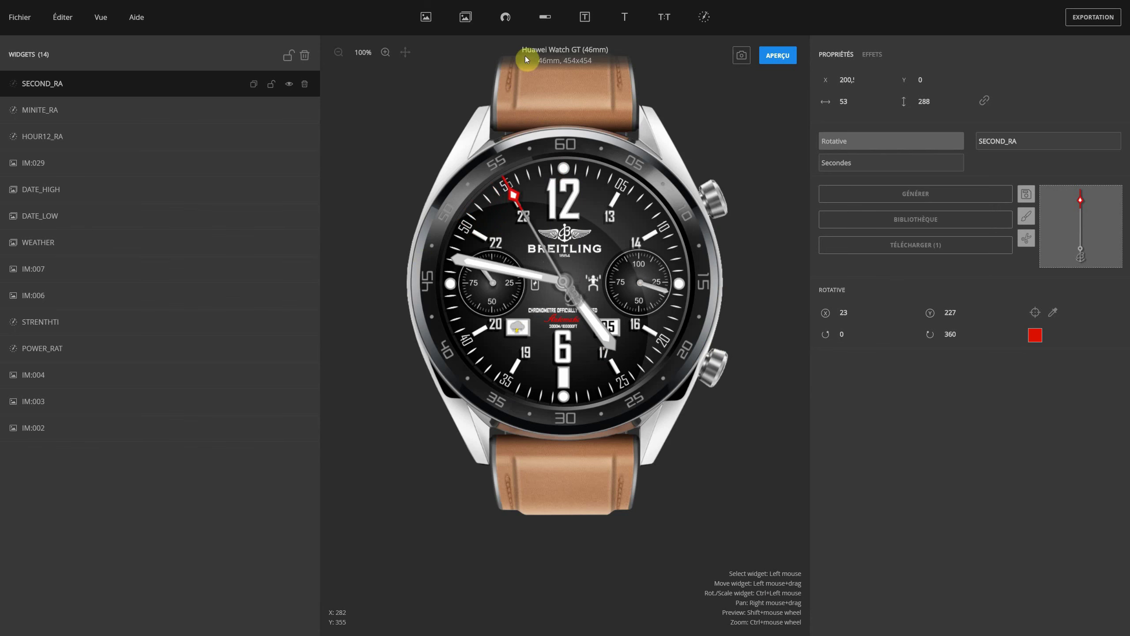
{"action": "left_click", "coordinate": [778, 61]}
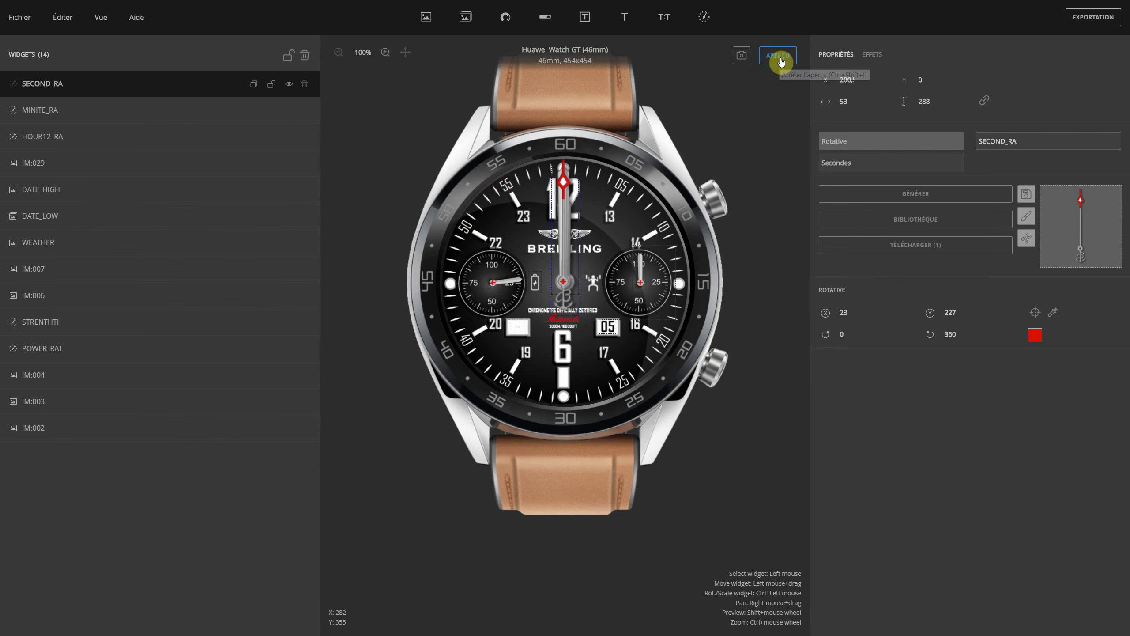
{"action": "left_click", "coordinate": [57, 17]}
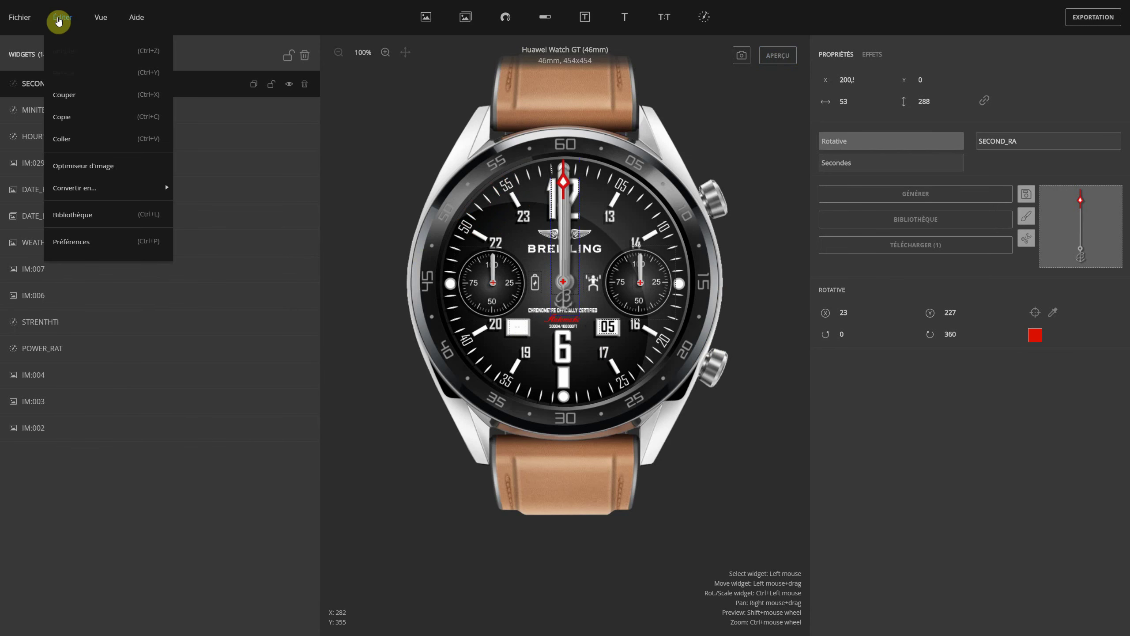
{"action": "mouse_move", "coordinate": [94, 189]}
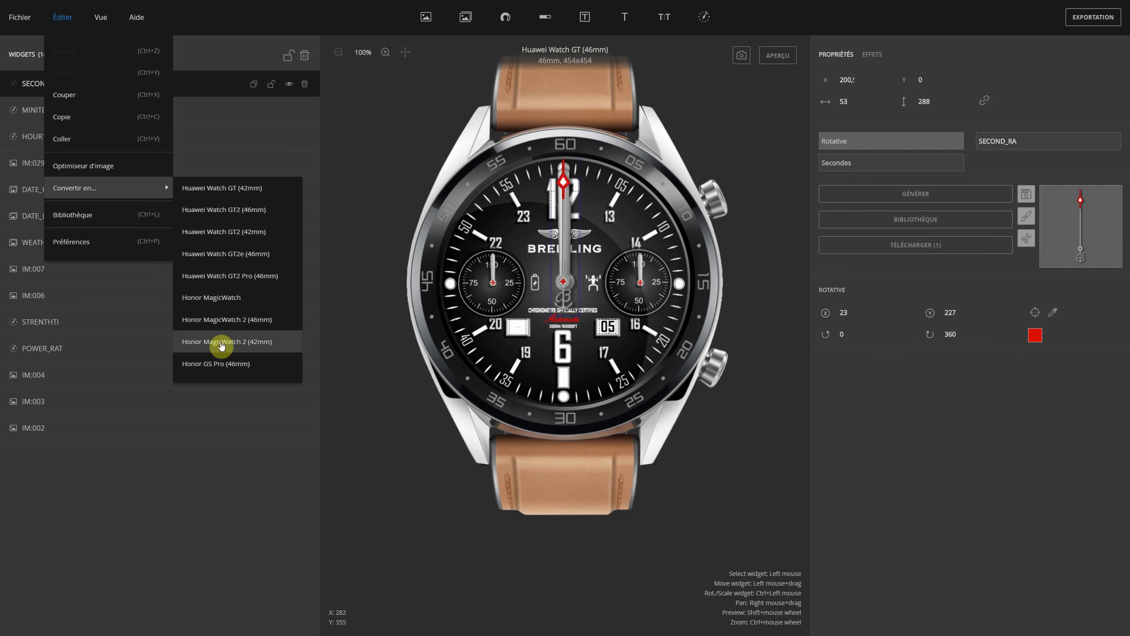
{"action": "left_click", "coordinate": [237, 214]}
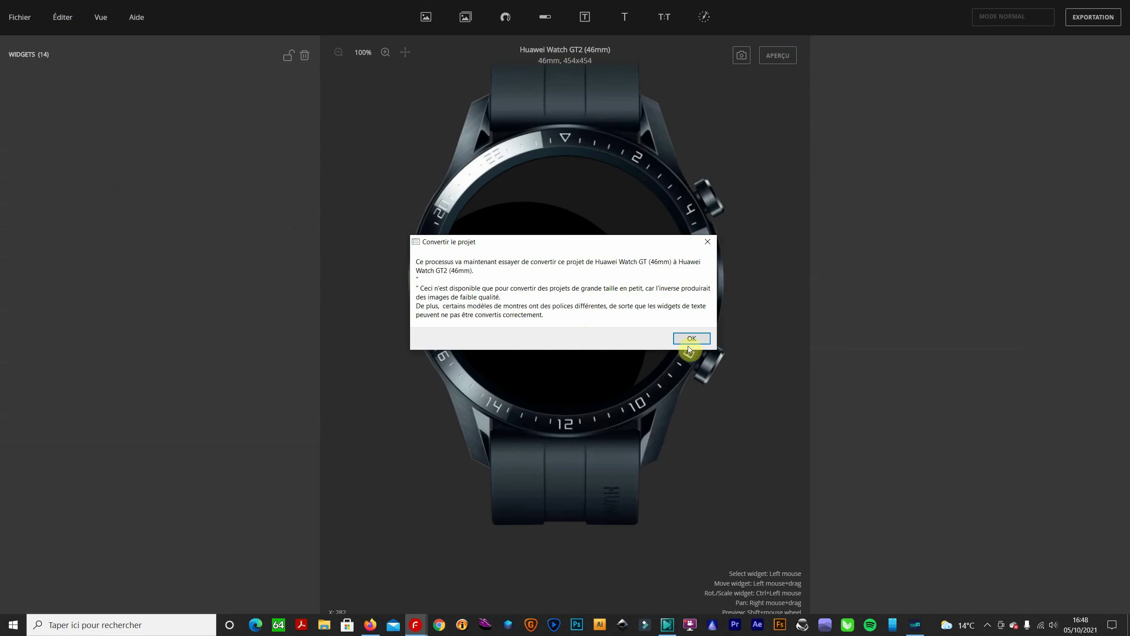
{"action": "left_click", "coordinate": [691, 339]}
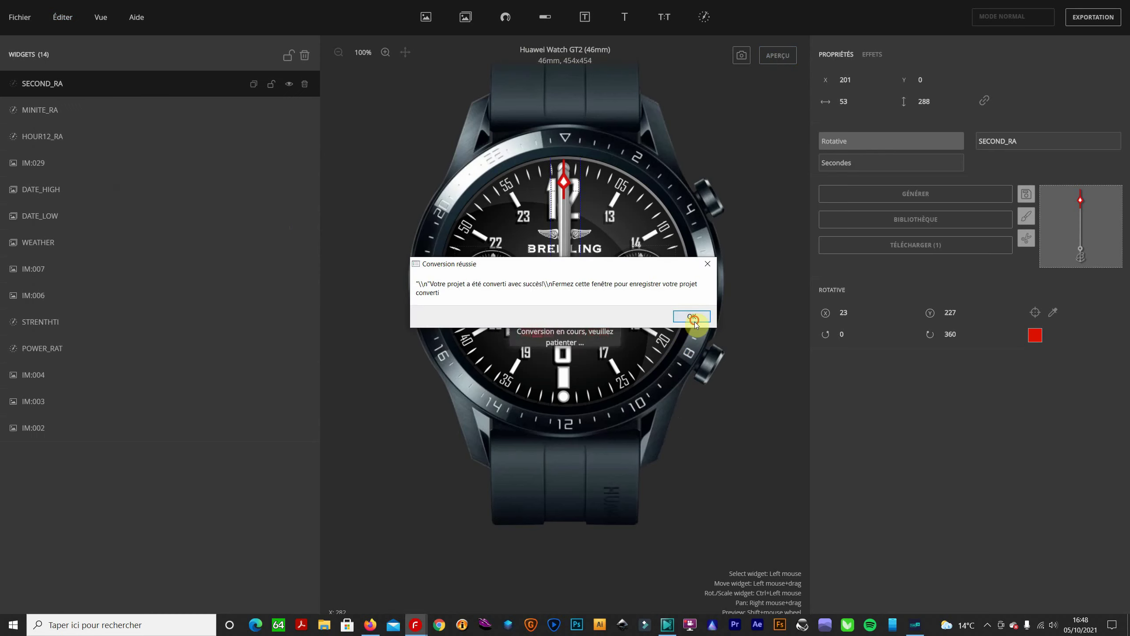
Step: Save the converted project as BreiTSimplev02C in the Transformation de WatchFace pour YouTube folder on the Bureau
{"action": "left_click", "coordinate": [693, 317]}
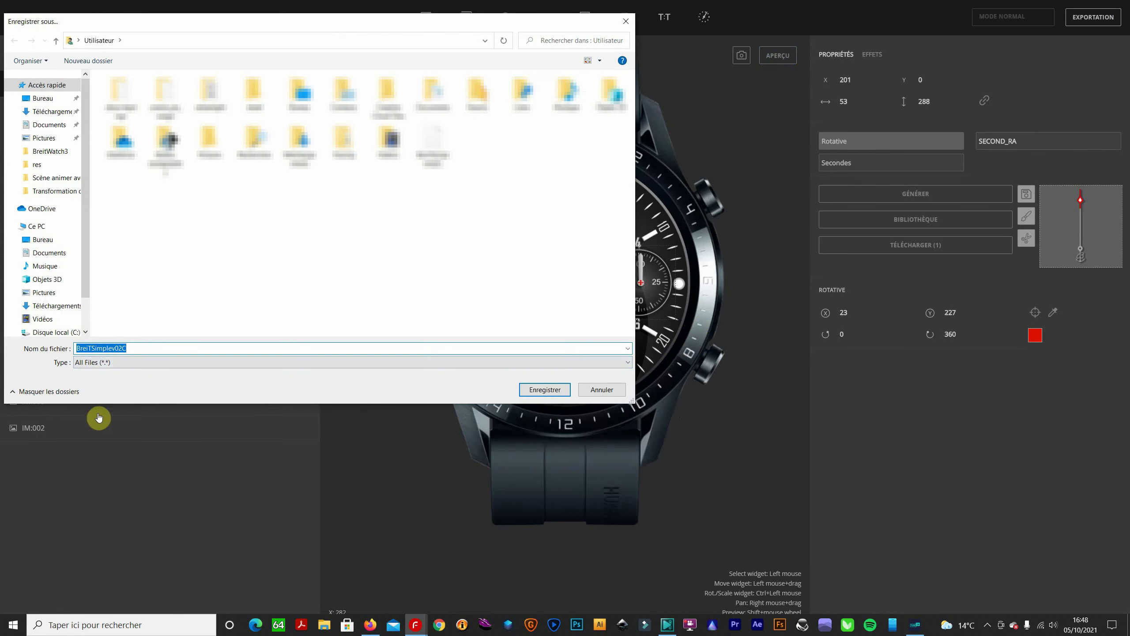
{"action": "left_click", "coordinate": [56, 101]}
{"action": "double_click", "coordinate": [192, 120]}
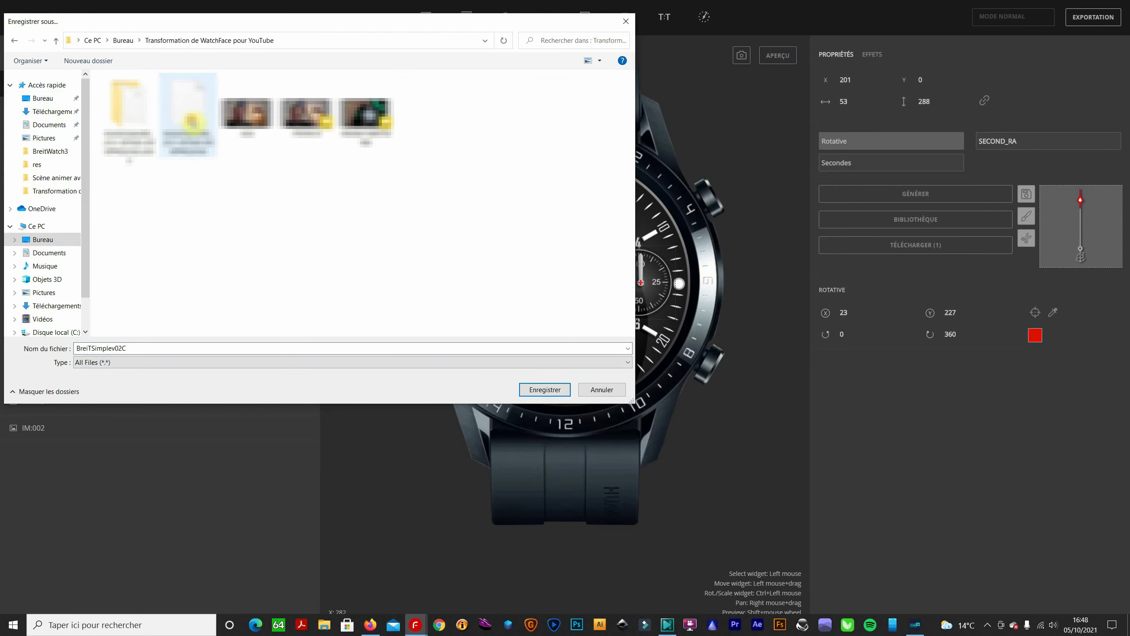
{"action": "left_click", "coordinate": [562, 388]}
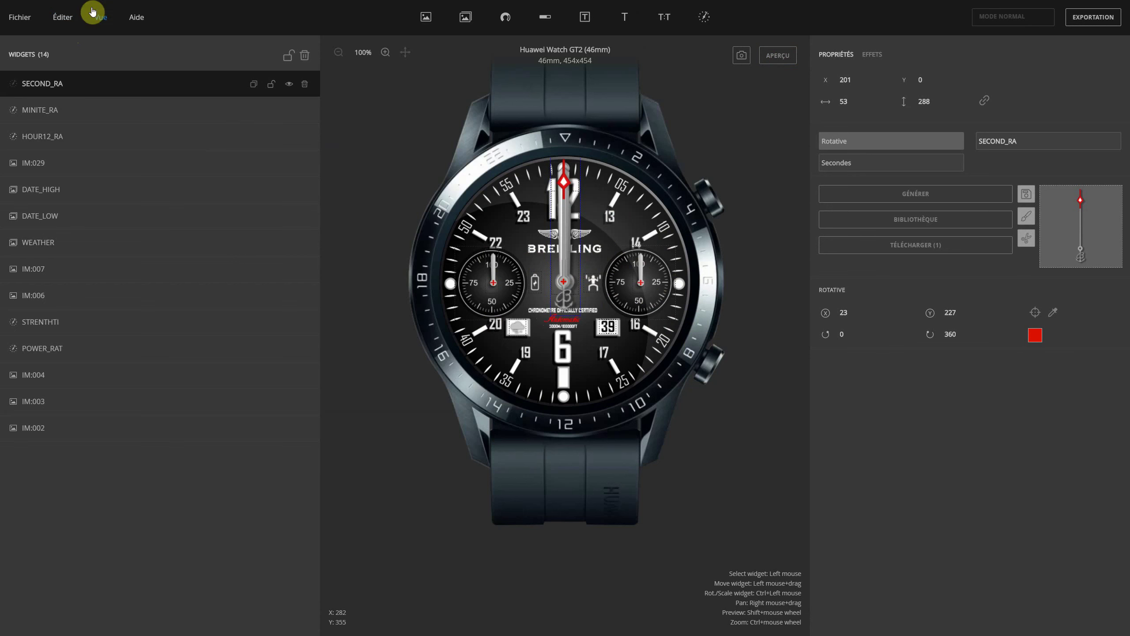
{"action": "left_click", "coordinate": [101, 18]}
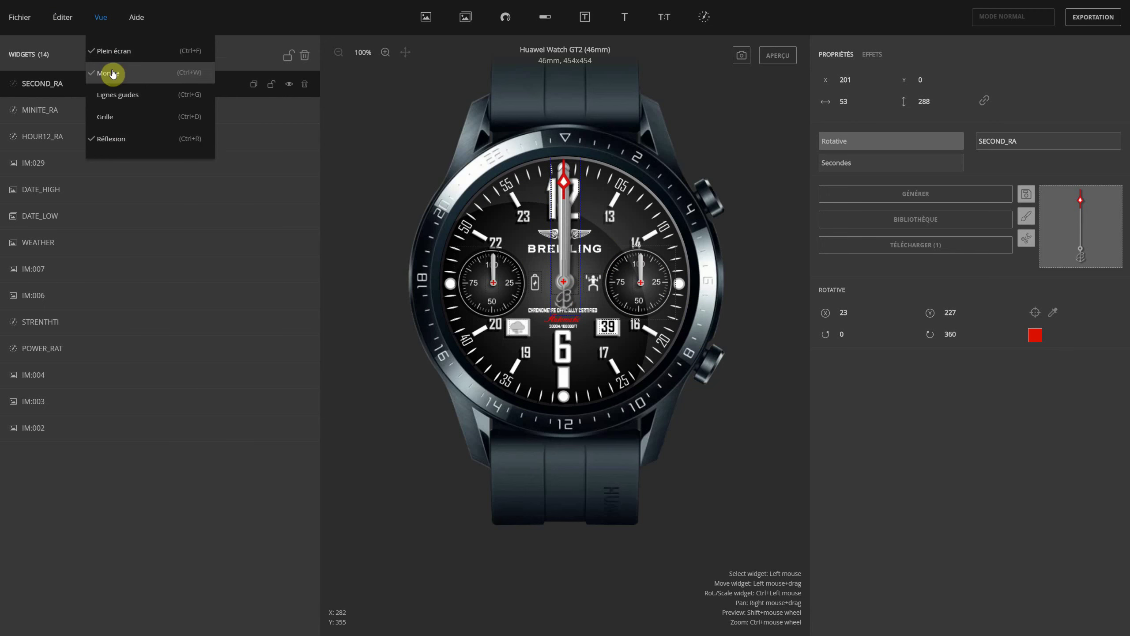
{"action": "left_click", "coordinate": [63, 17]}
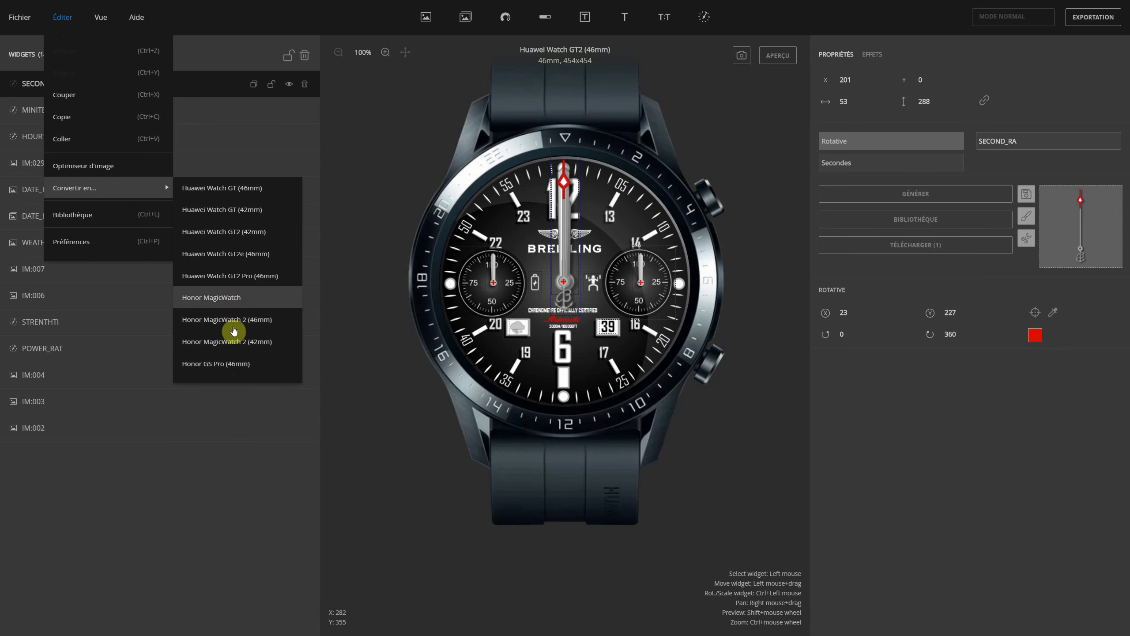
{"action": "left_click", "coordinate": [246, 24]}
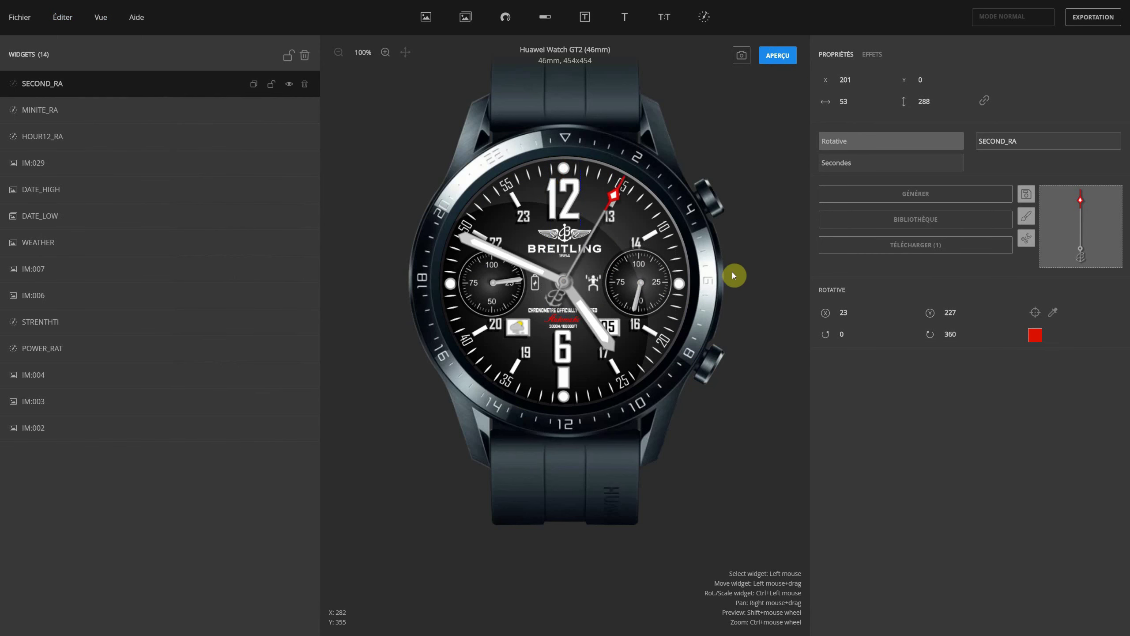
{"action": "left_click", "coordinate": [778, 55]}
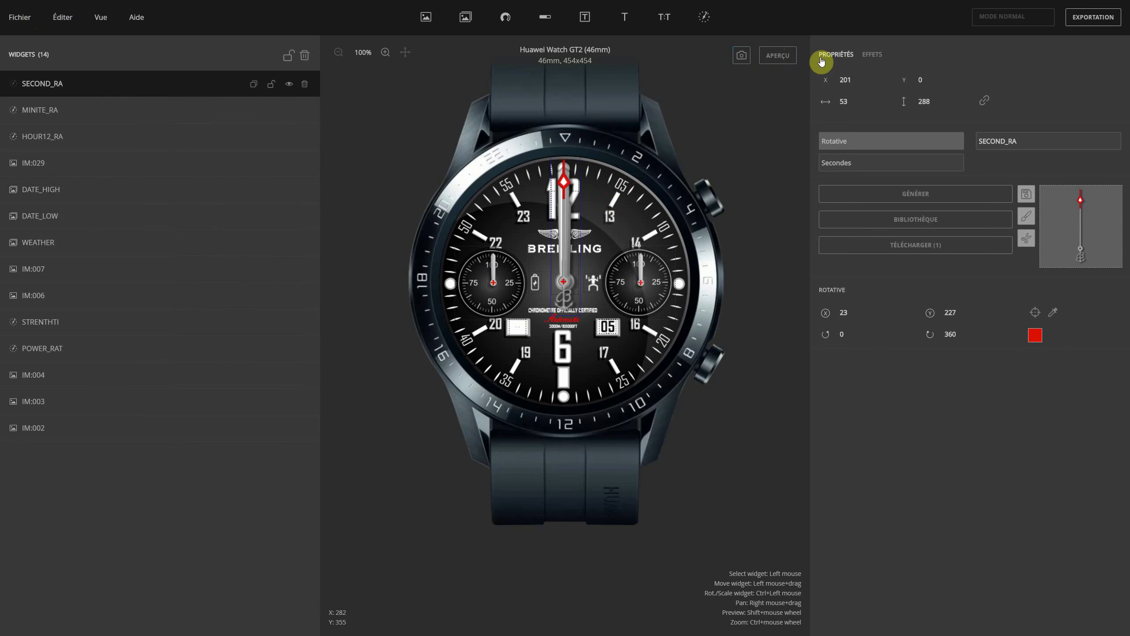
{"action": "left_click", "coordinate": [92, 20]}
{"action": "left_click", "coordinate": [65, 18]}
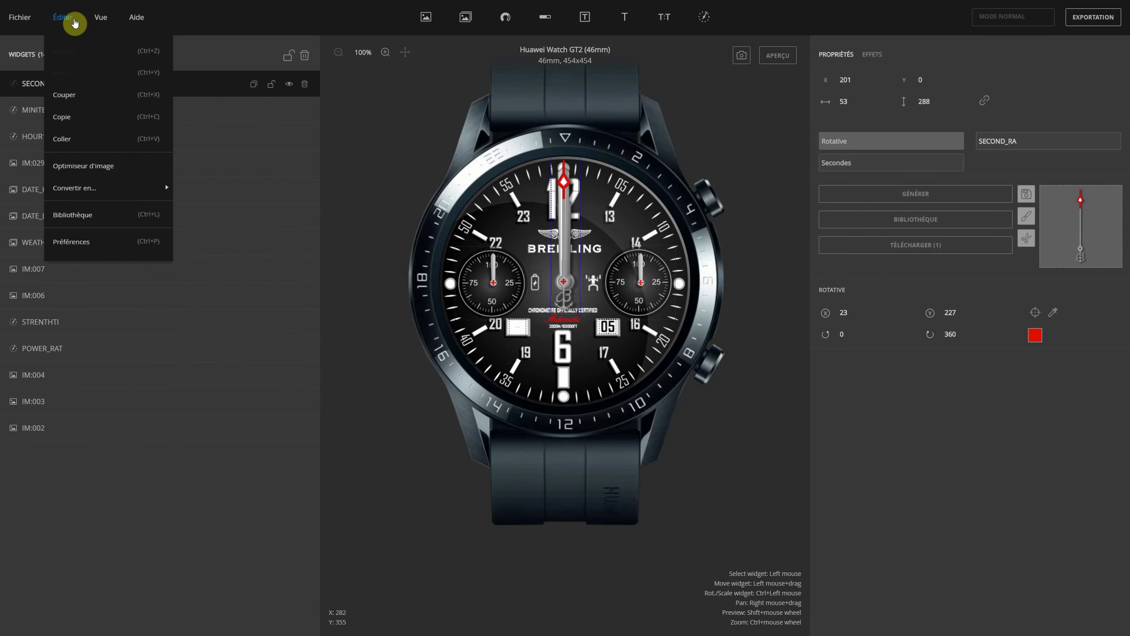
{"action": "left_click", "coordinate": [85, 250]}
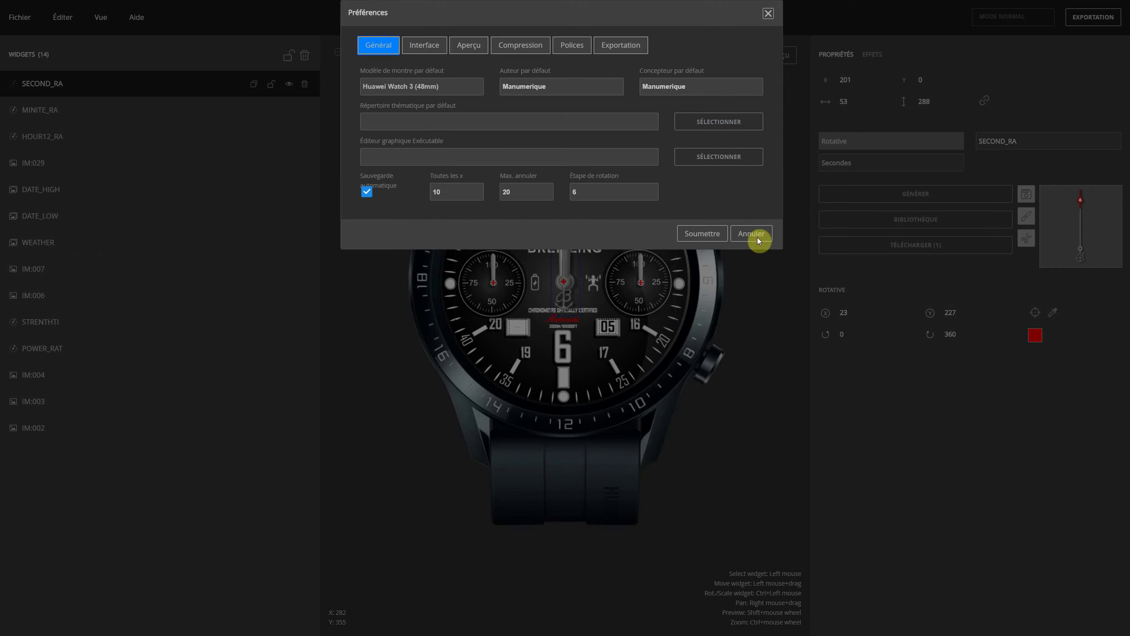
{"action": "left_click", "coordinate": [768, 13]}
Step: From the face info's theme directory selection, create a folder named BretWatch3 in Transformation de WatchFace pour YouTube
{"action": "left_click", "coordinate": [27, 17]}
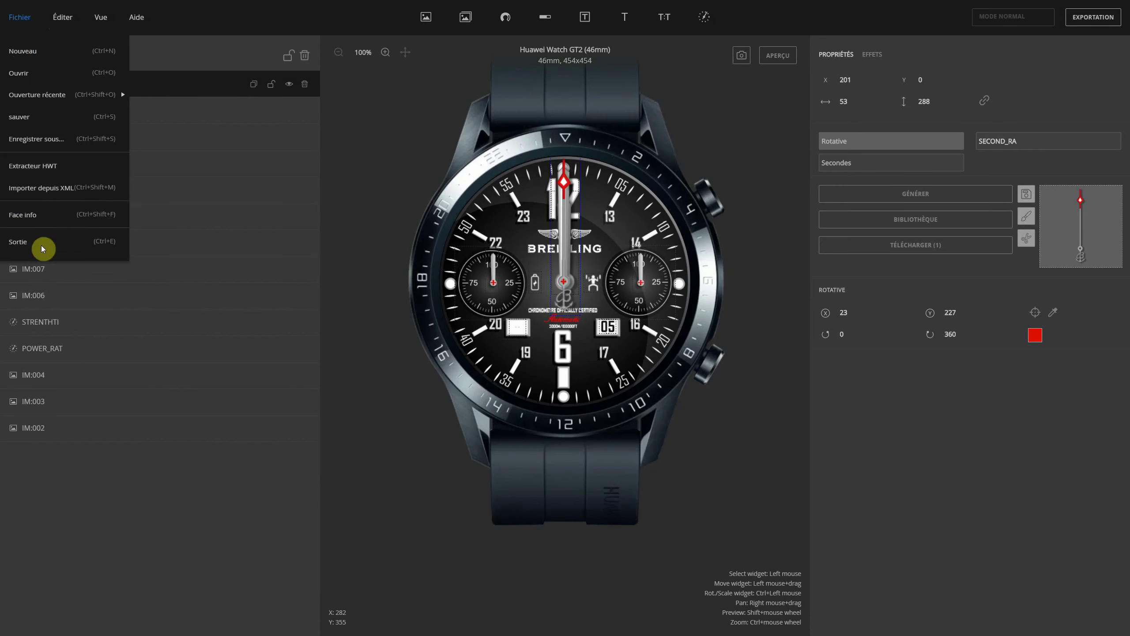
{"action": "left_click", "coordinate": [41, 216]}
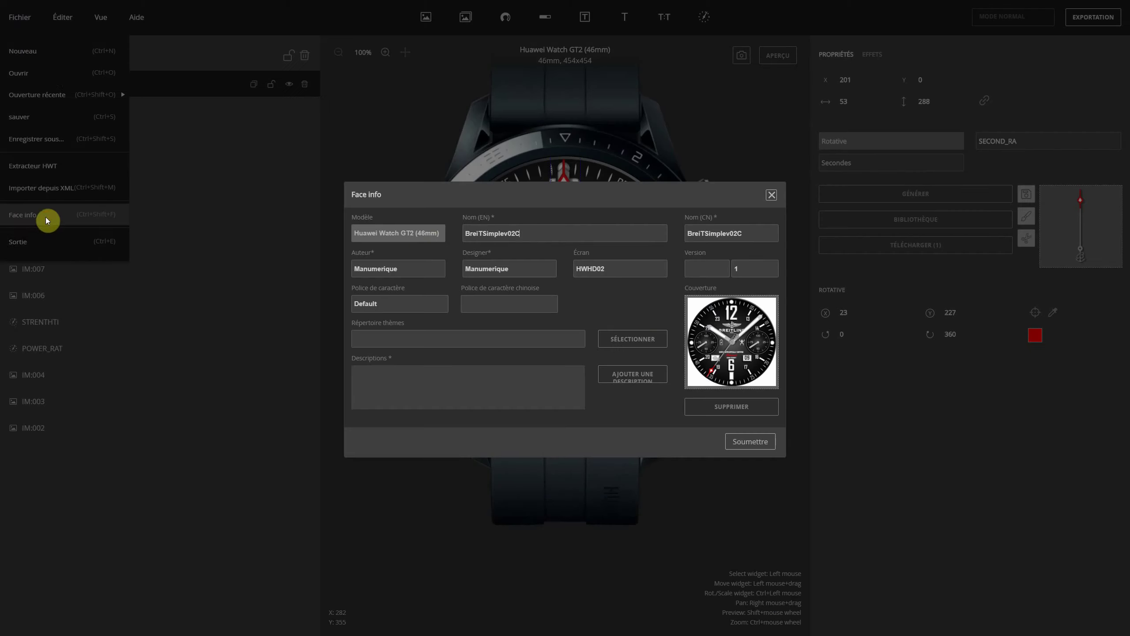
{"action": "left_click", "coordinate": [634, 342]}
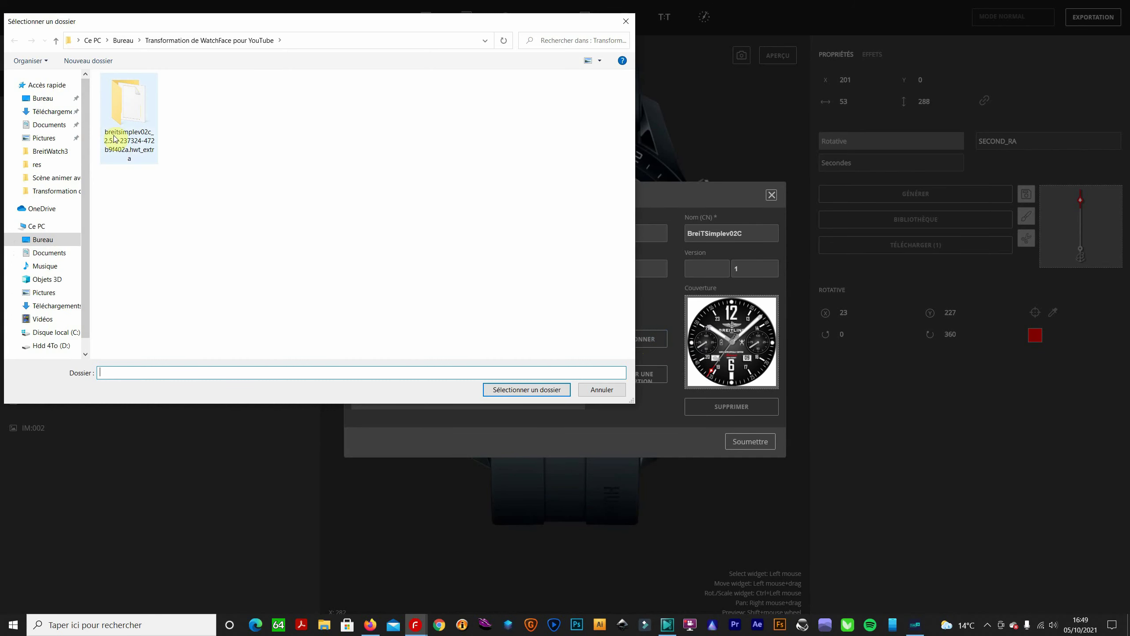
{"action": "right_click", "coordinate": [228, 122]}
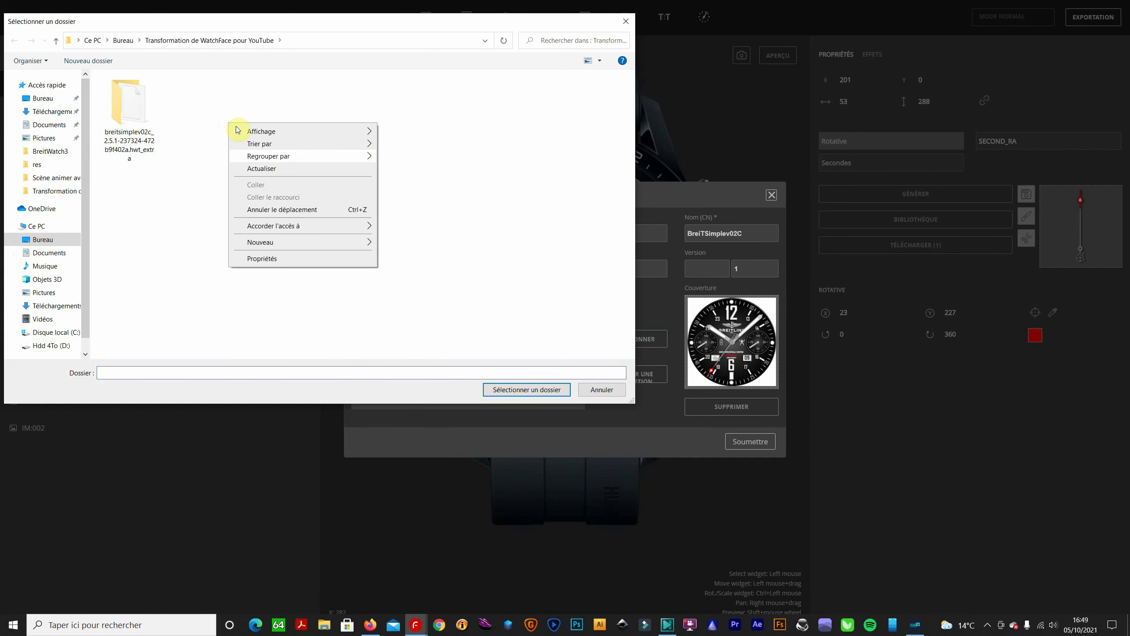
{"action": "mouse_move", "coordinate": [292, 244]}
{"action": "left_click", "coordinate": [427, 247]}
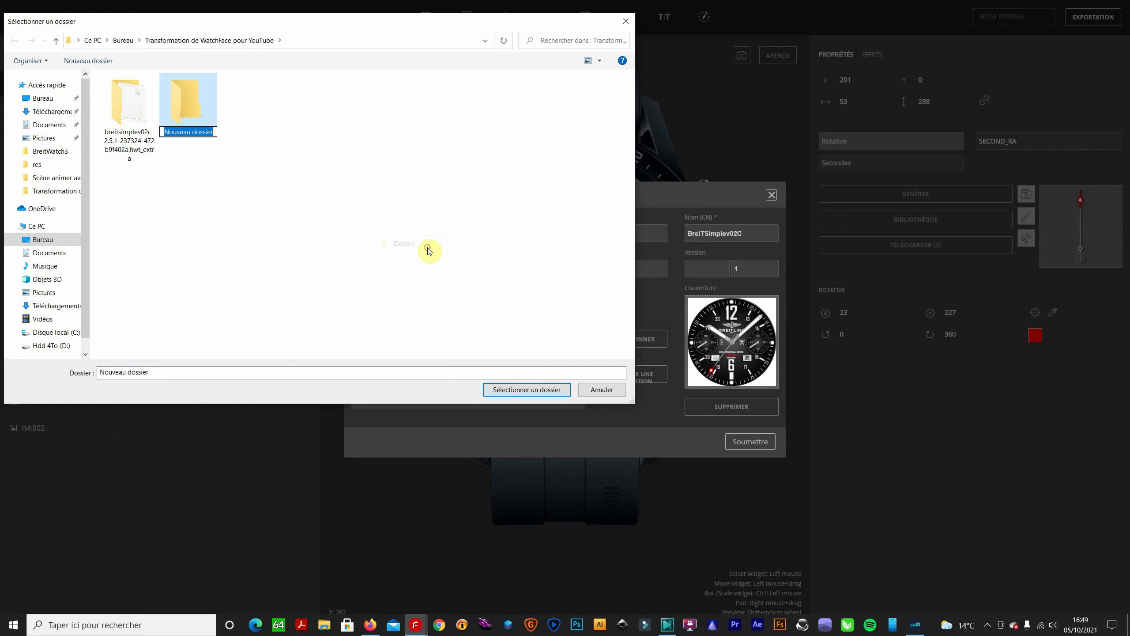
{"action": "type", "text": "Watch3"}
{"action": "left_click", "coordinate": [177, 131]}
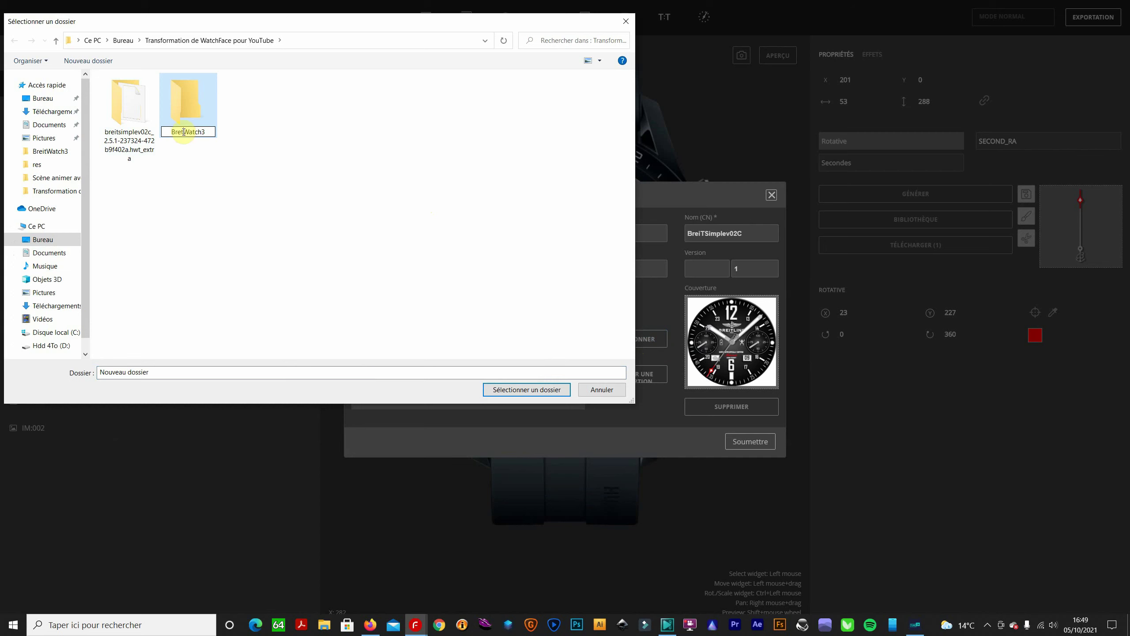
Step: Apply the BretWatch3 folder as the face's theme directory and export the watch face theme
{"action": "left_click", "coordinate": [540, 389]}
{"action": "left_click", "coordinate": [542, 390]}
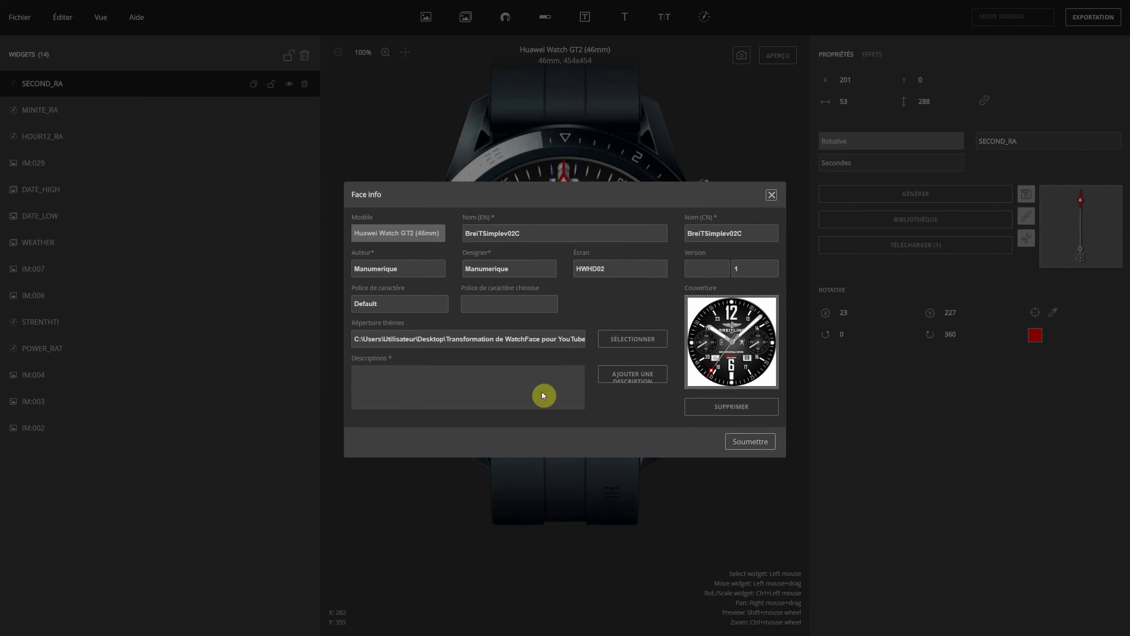
{"action": "left_click", "coordinate": [756, 442]}
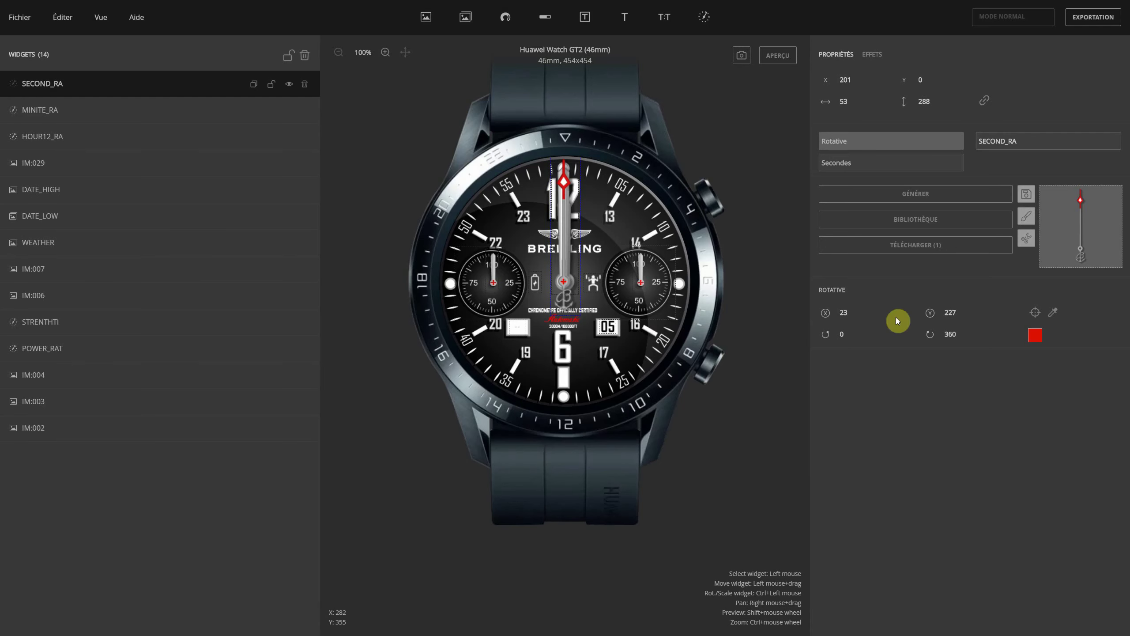
{"action": "left_click", "coordinate": [1096, 18]}
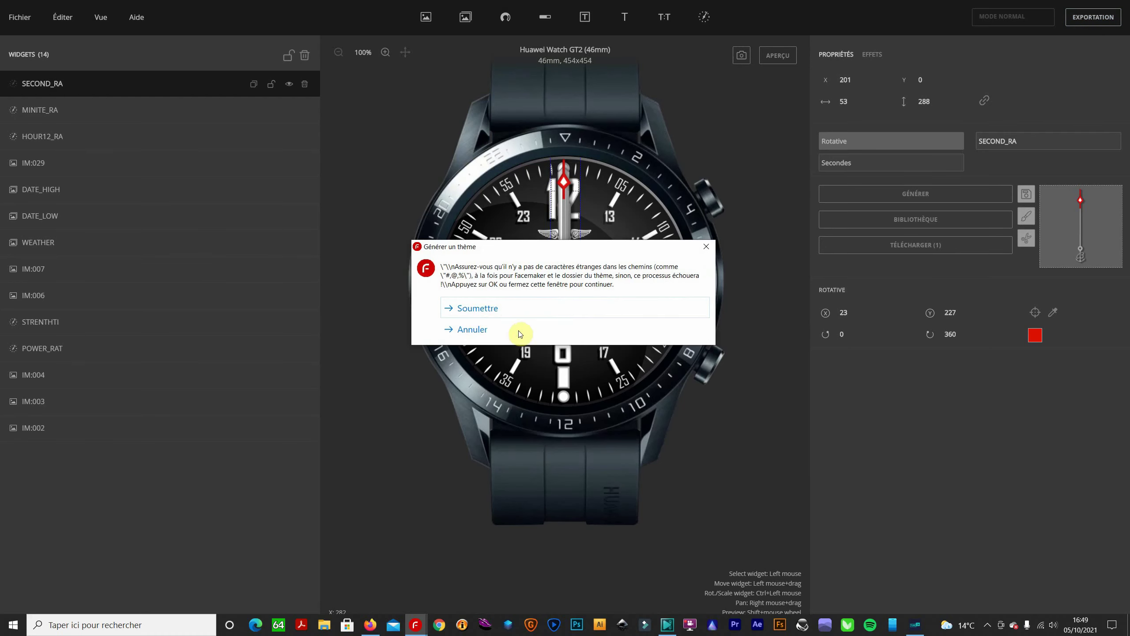
{"action": "left_click", "coordinate": [512, 308]}
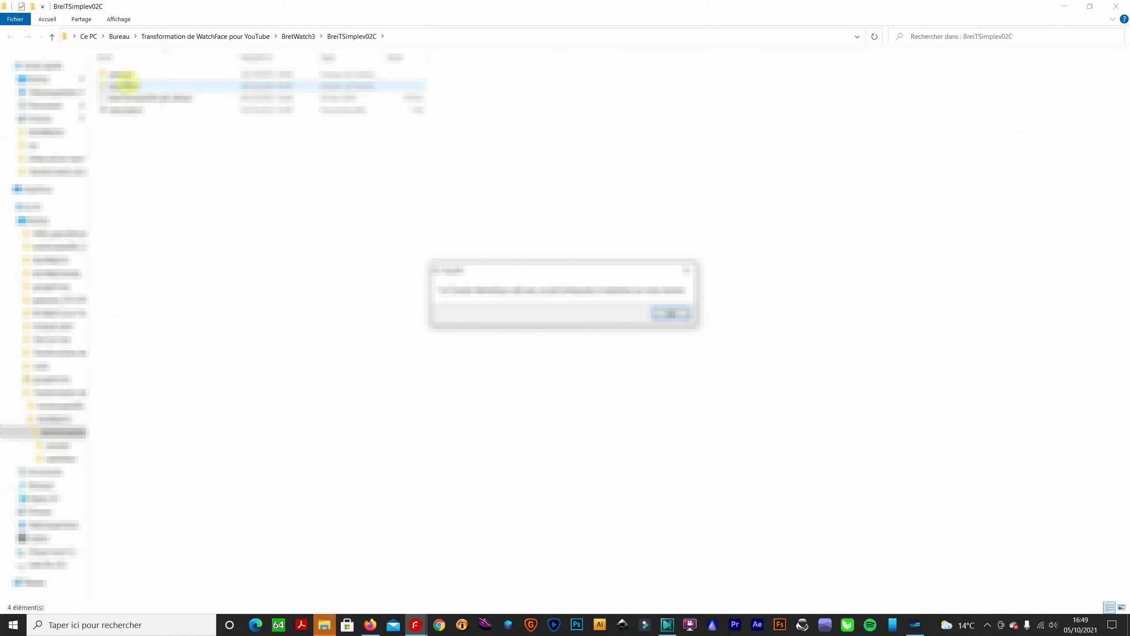
Step: Examine the exported BreiTSimplev02C folder, including the images in watchface\res, and return to the editor
{"action": "left_click", "coordinate": [121, 75]}
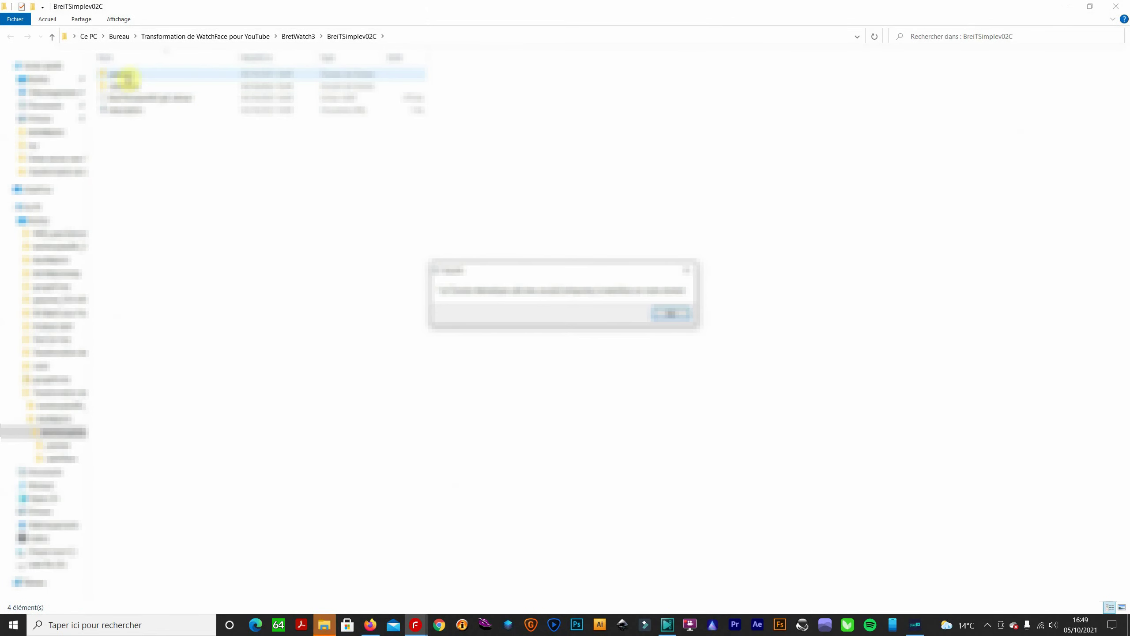
{"action": "double_click", "coordinate": [127, 77]}
{"action": "left_click", "coordinate": [10, 36]}
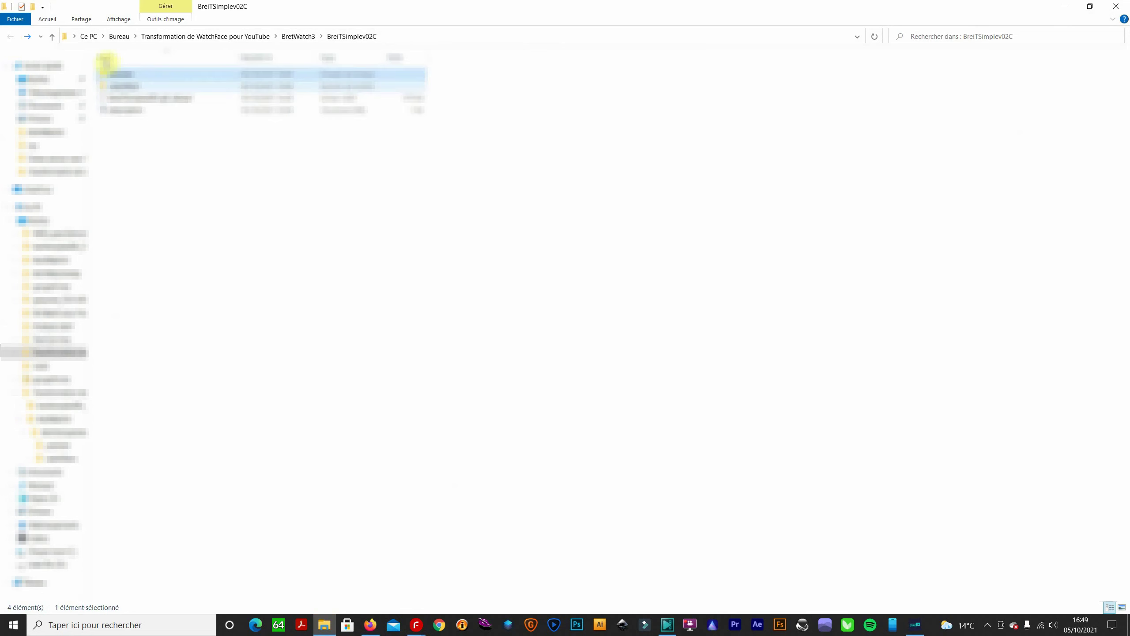
{"action": "double_click", "coordinate": [118, 94]}
{"action": "double_click", "coordinate": [117, 75]}
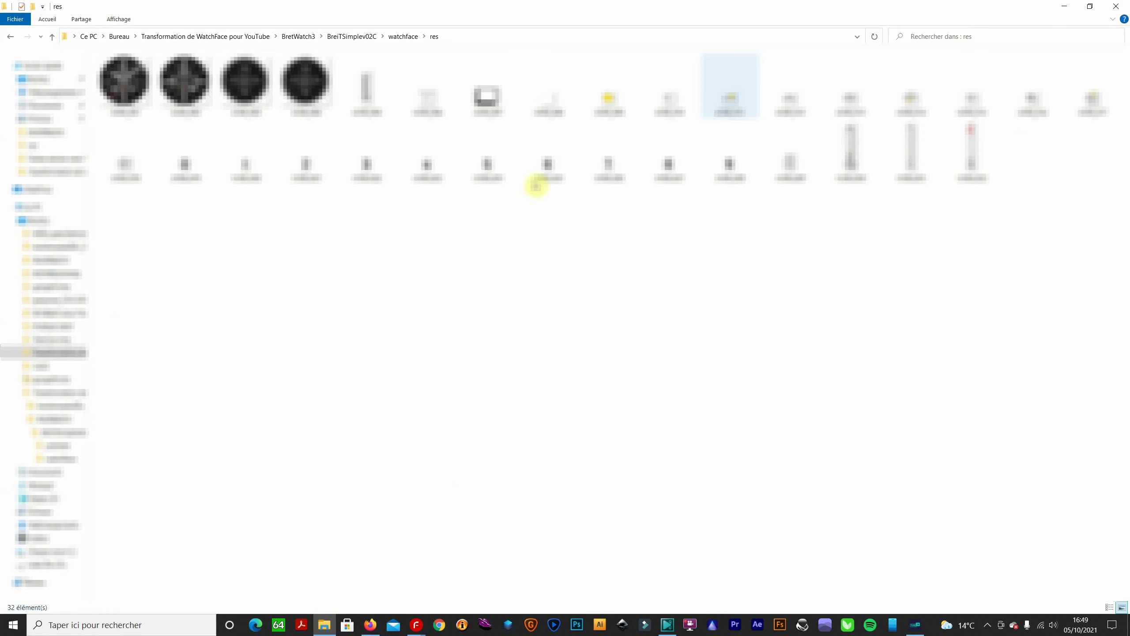
{"action": "left_click", "coordinate": [9, 37]}
{"action": "left_click", "coordinate": [9, 37]}
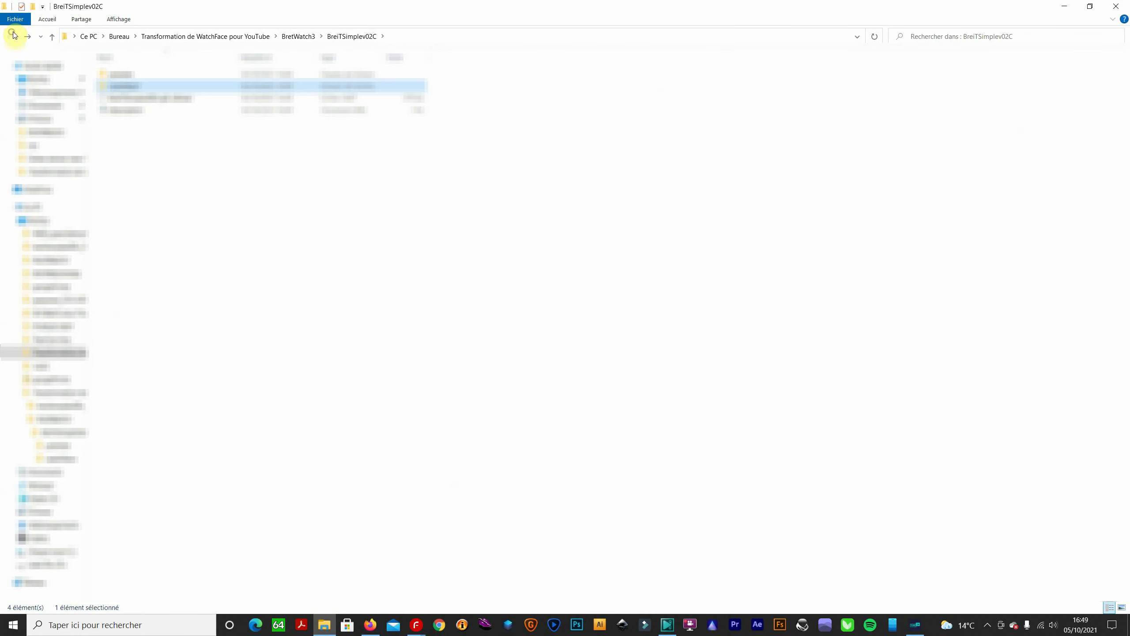
{"action": "left_click", "coordinate": [1120, 8]}
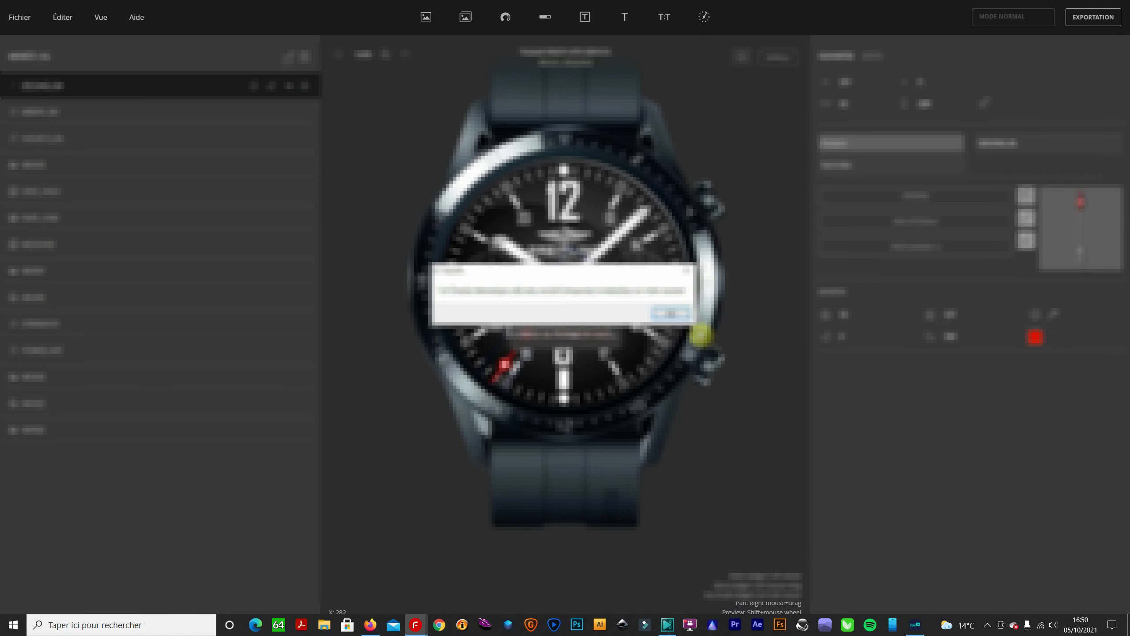
{"action": "left_click", "coordinate": [669, 313]}
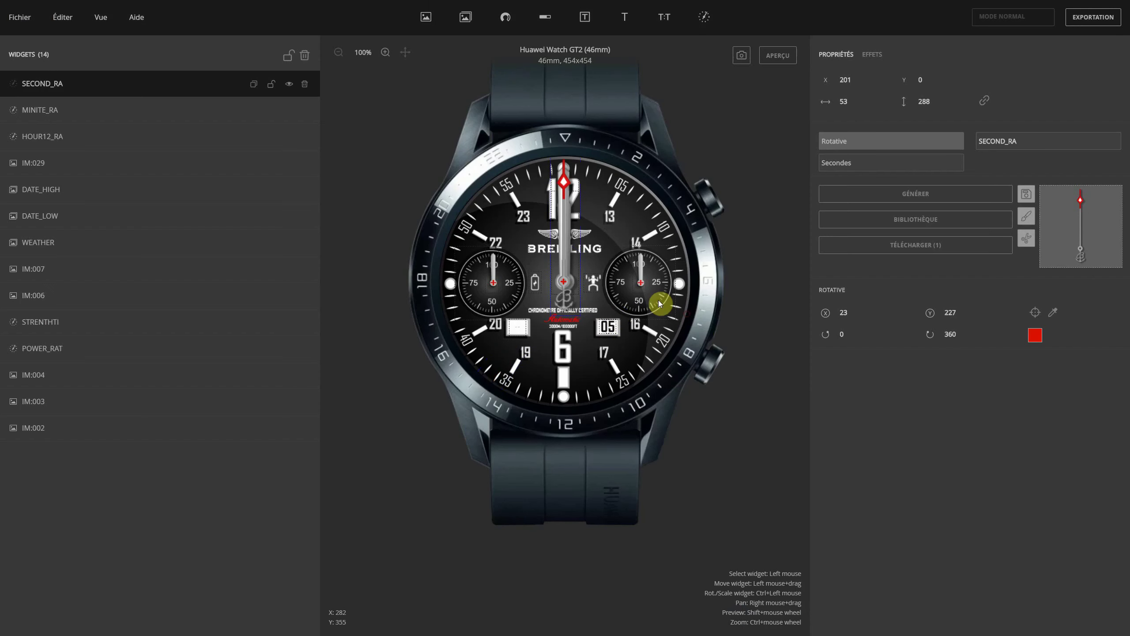
Step: Create a new Huawei Watch 3 (48mm) project and add an Arrière-plan background widget
{"action": "left_click", "coordinate": [22, 17]}
{"action": "left_click", "coordinate": [20, 51]}
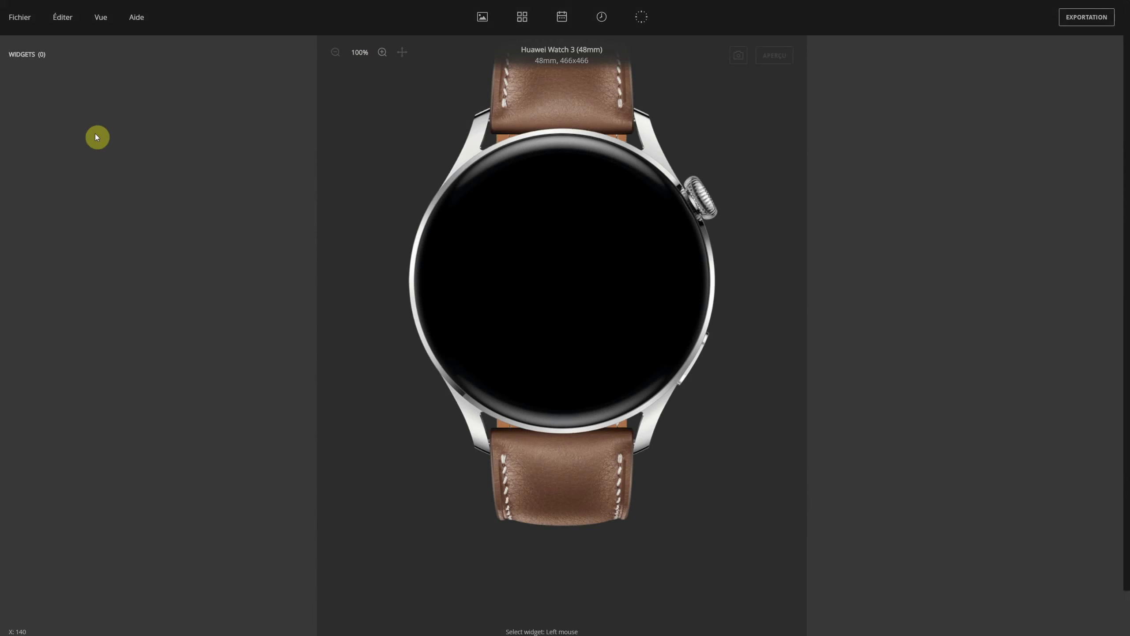
{"action": "left_click", "coordinate": [483, 20]}
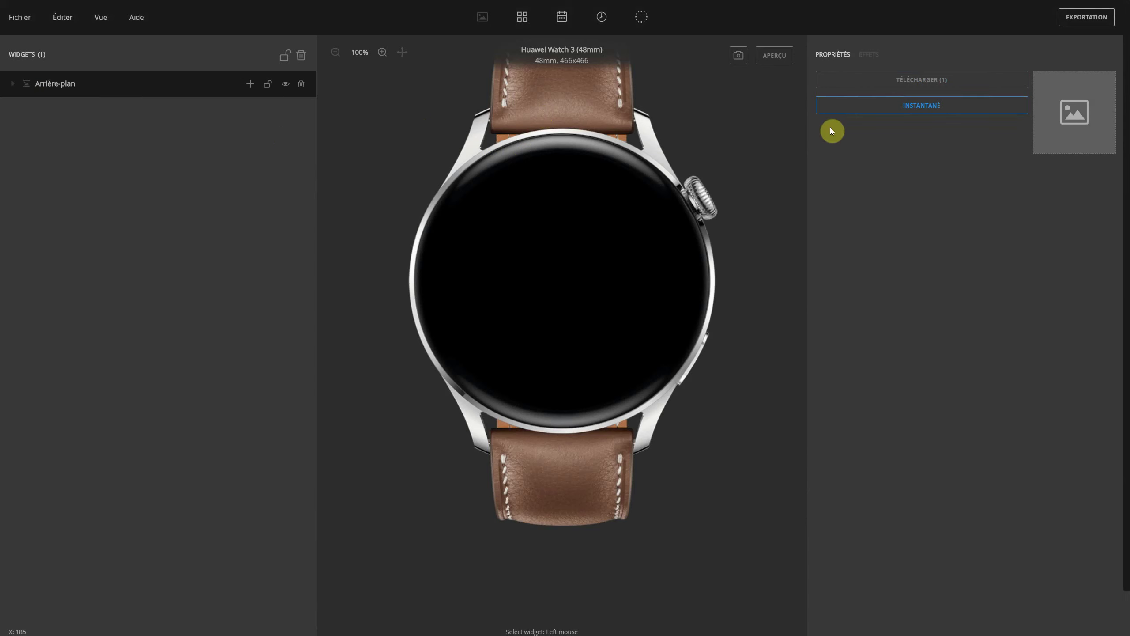
Step: Add an image to the Arrière-plan group and load A100_001 from the exported res folder
{"action": "left_click", "coordinate": [248, 87]}
{"action": "left_click", "coordinate": [258, 114]}
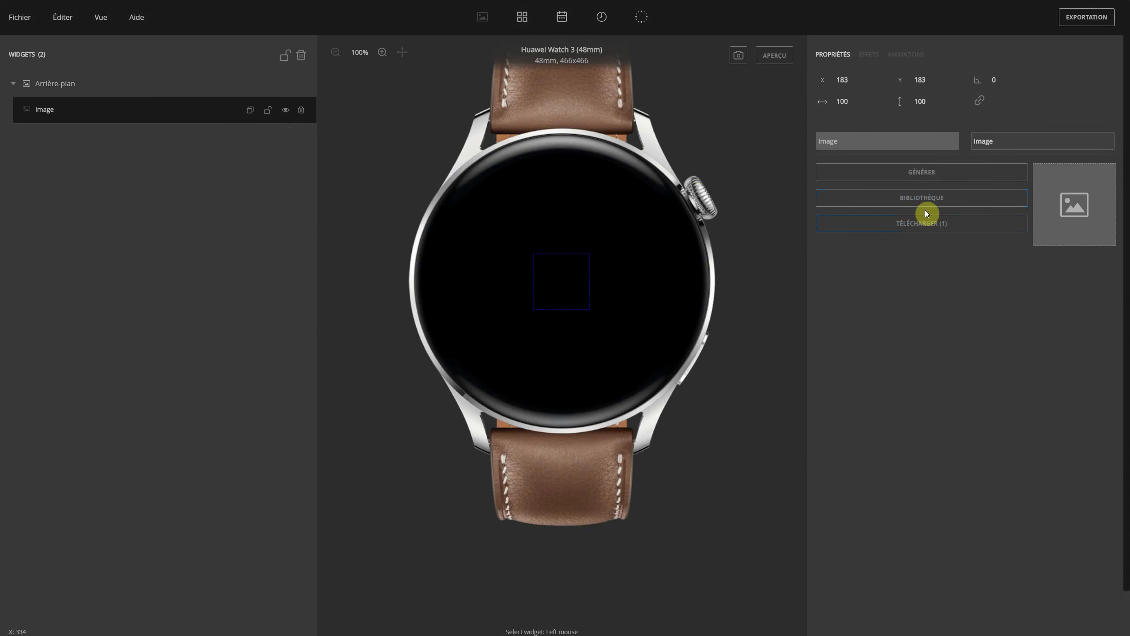
{"action": "left_click", "coordinate": [934, 224]}
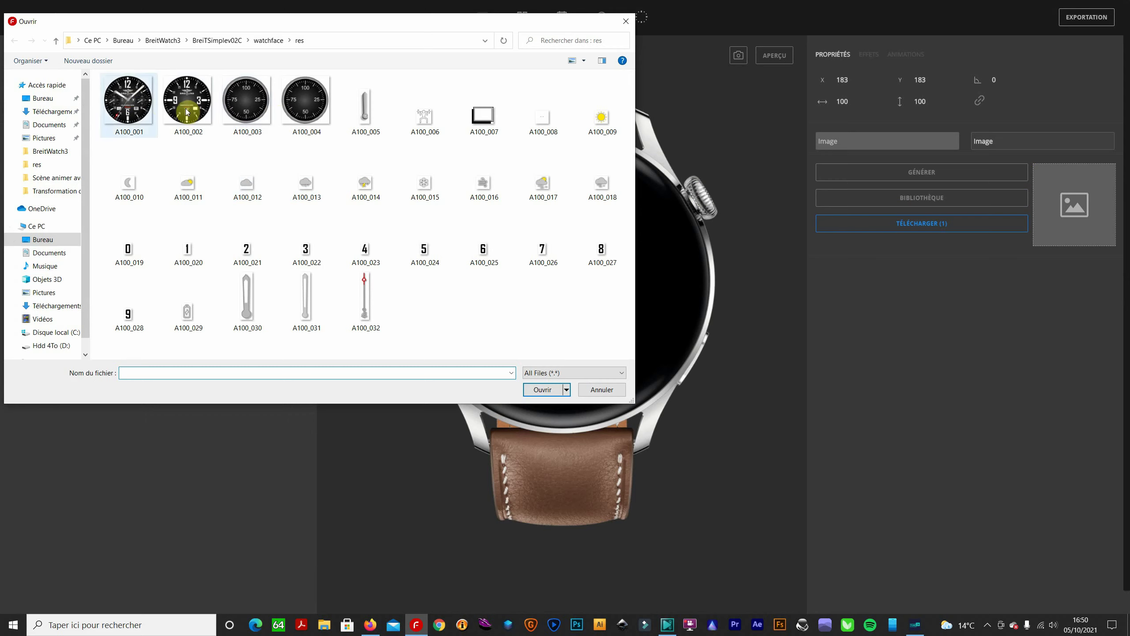
{"action": "double_click", "coordinate": [138, 101]}
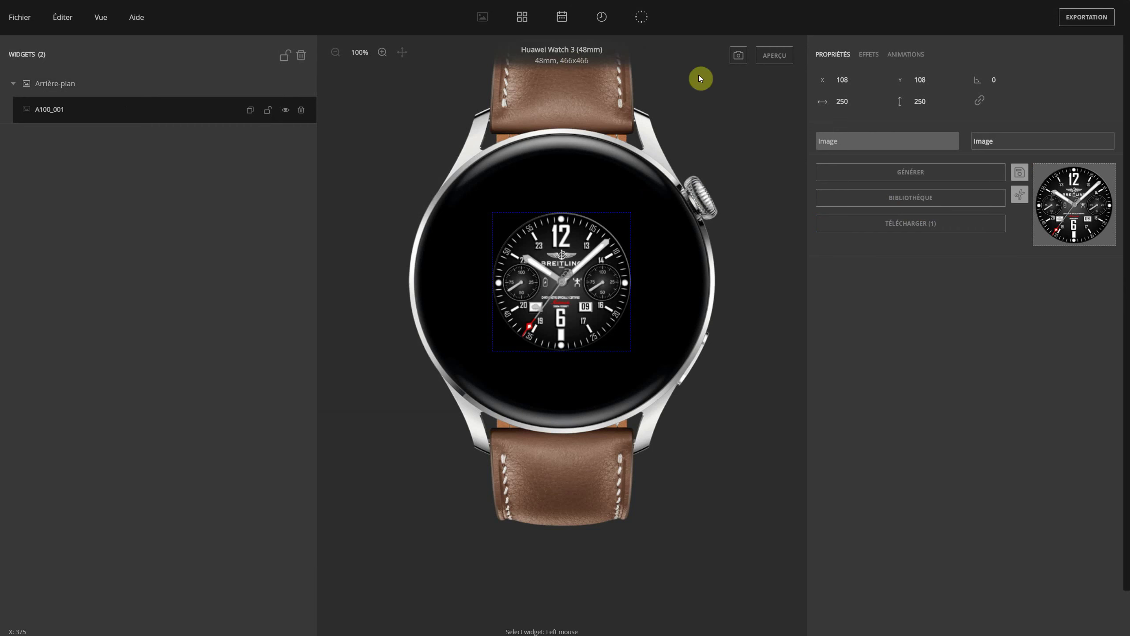
Step: Resize the A100_001 image to 466 × 466 and align it with the watch face at X 0, Y 0
{"action": "left_click", "coordinate": [844, 102]}
{"action": "type", "text": "466"}
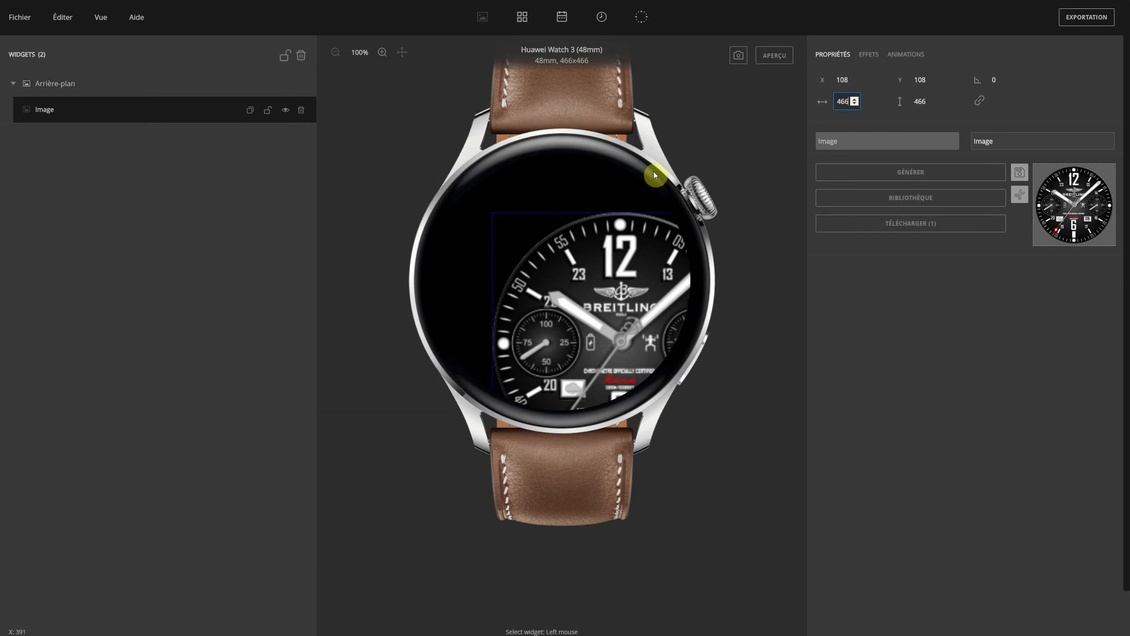
{"action": "left_click_drag", "start_coordinate": [623, 288], "coordinate": [563, 228]}
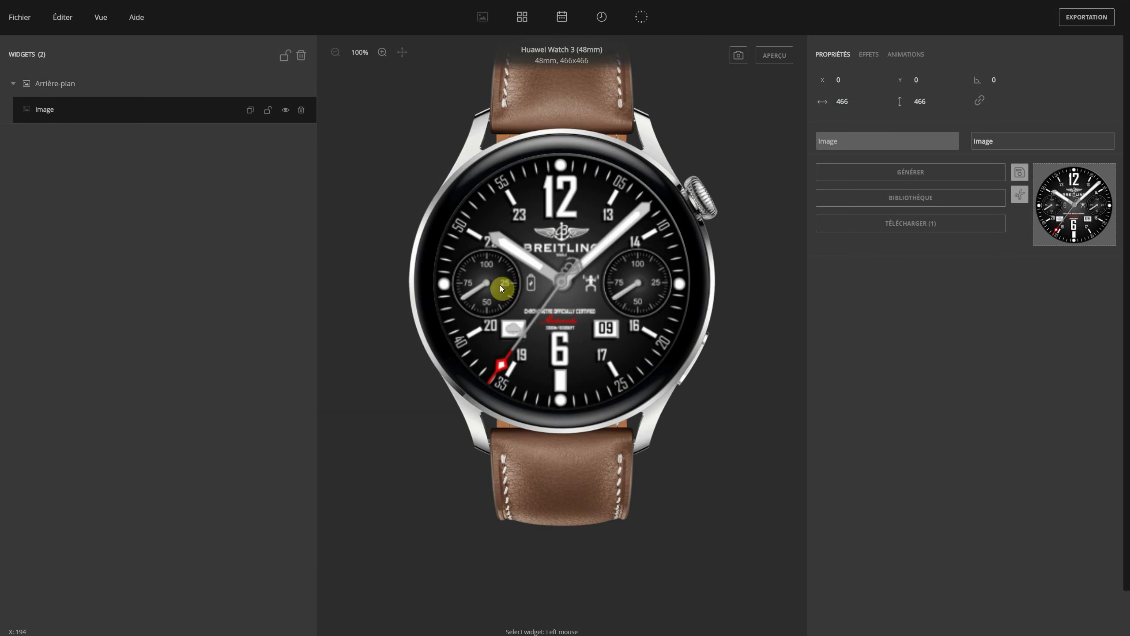
Step: Toggle the visibility of the A100_001 preview image and leave it hidden
{"action": "left_click", "coordinate": [286, 110]}
{"action": "left_click", "coordinate": [286, 110]}
{"action": "left_click", "coordinate": [286, 111]}
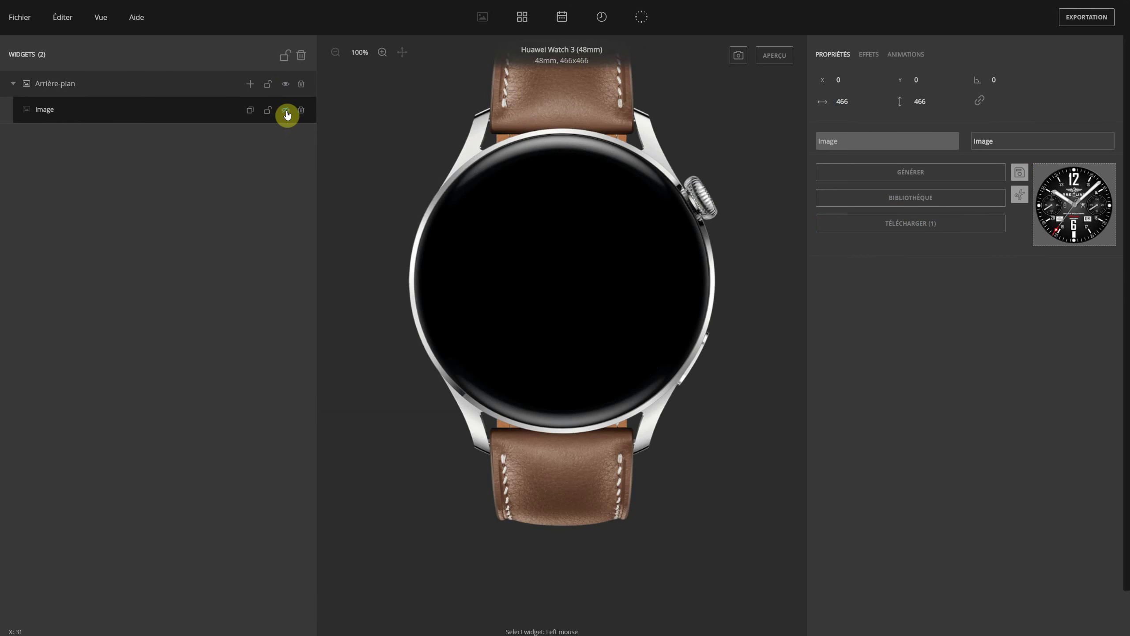
{"action": "left_click", "coordinate": [286, 111]}
{"action": "left_click", "coordinate": [286, 112]}
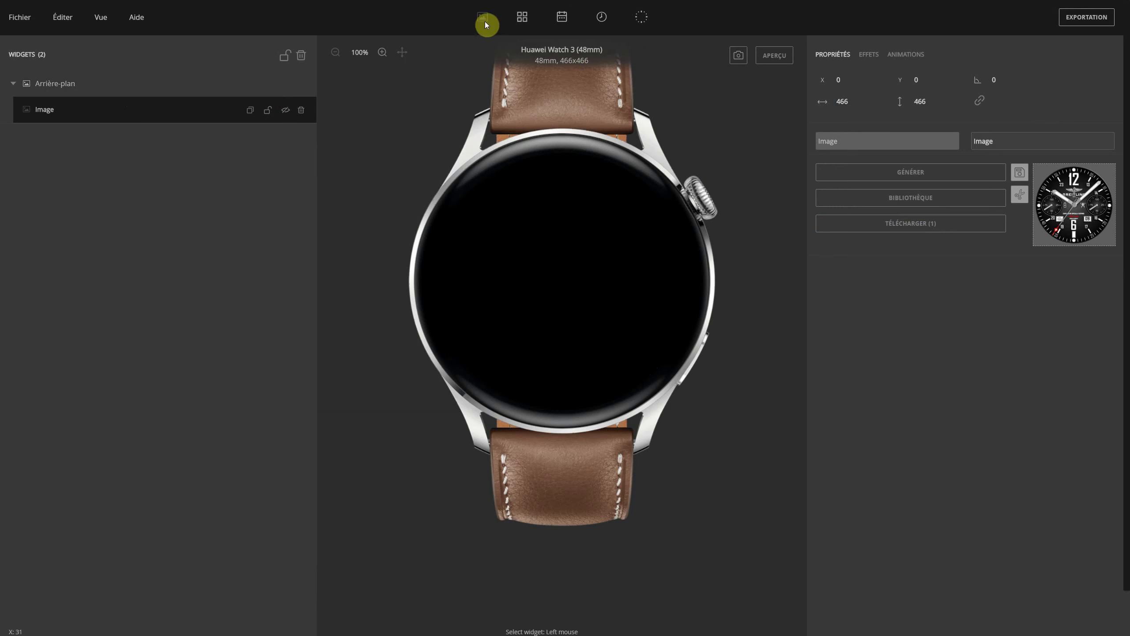
Step: Add a second image to the Arrière-plan group and load the handless dial A100_002
{"action": "left_click", "coordinate": [250, 84]}
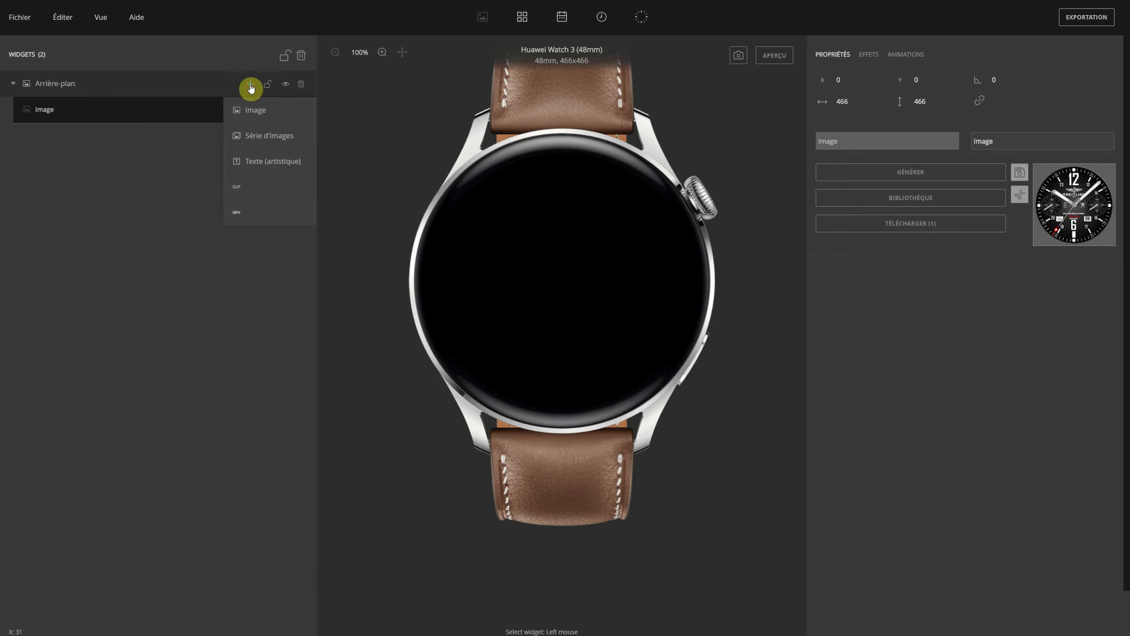
{"action": "left_click", "coordinate": [256, 117]}
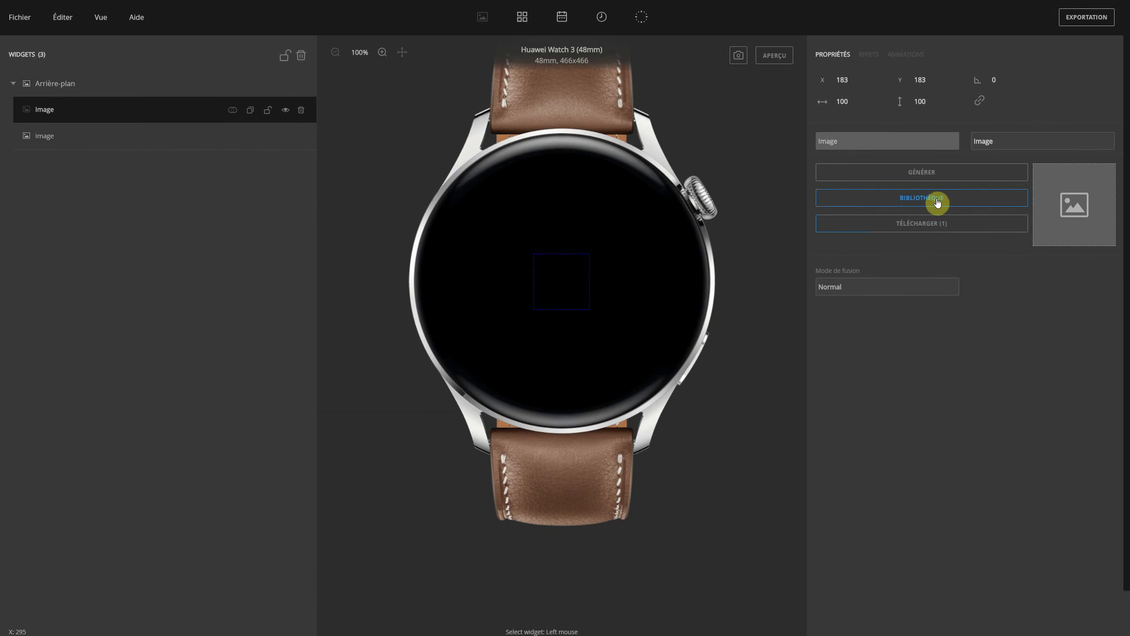
{"action": "left_click", "coordinate": [929, 227]}
{"action": "left_click", "coordinate": [188, 105]}
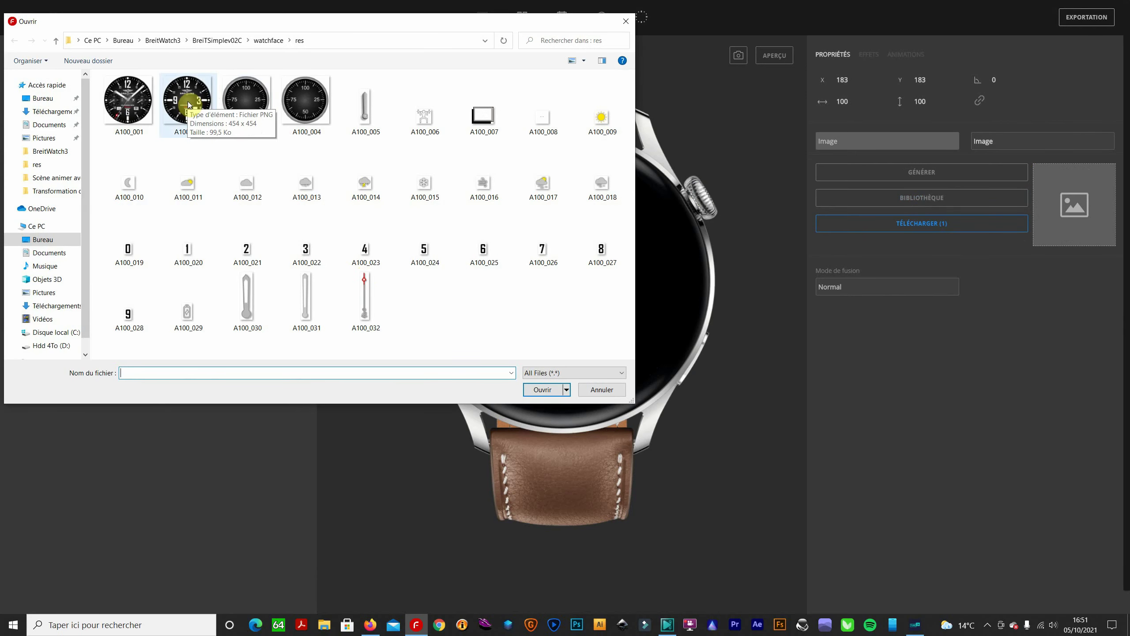
{"action": "double_click", "coordinate": [188, 105]}
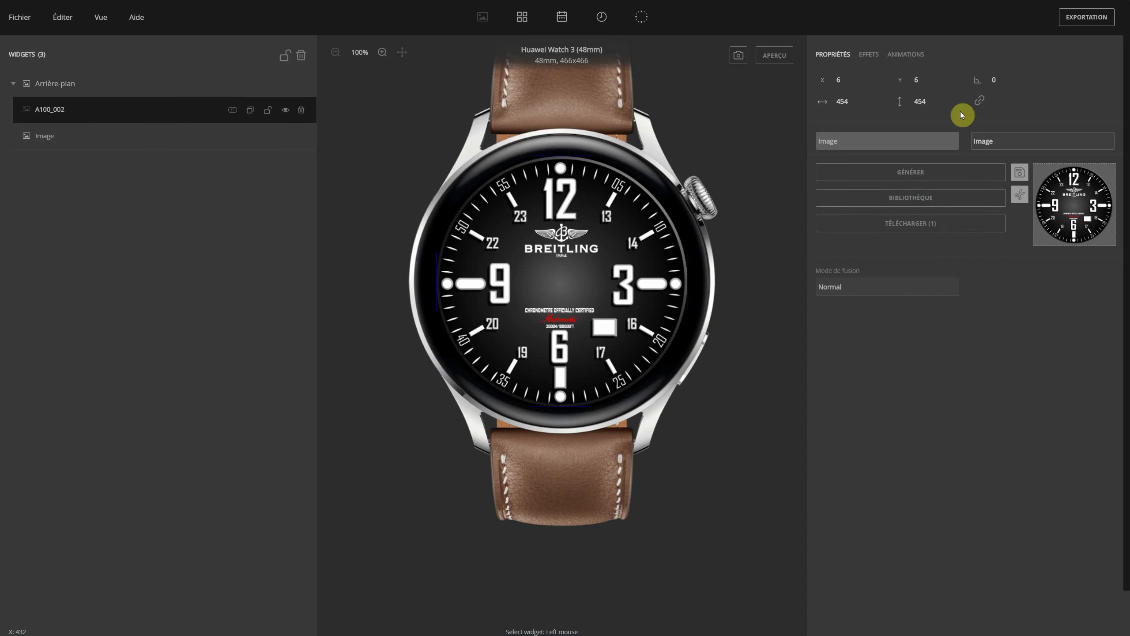
Step: Resize the A100_002 dial to 466 × 466 and align it at X 0, Y 0
{"action": "type", "text": "4"}
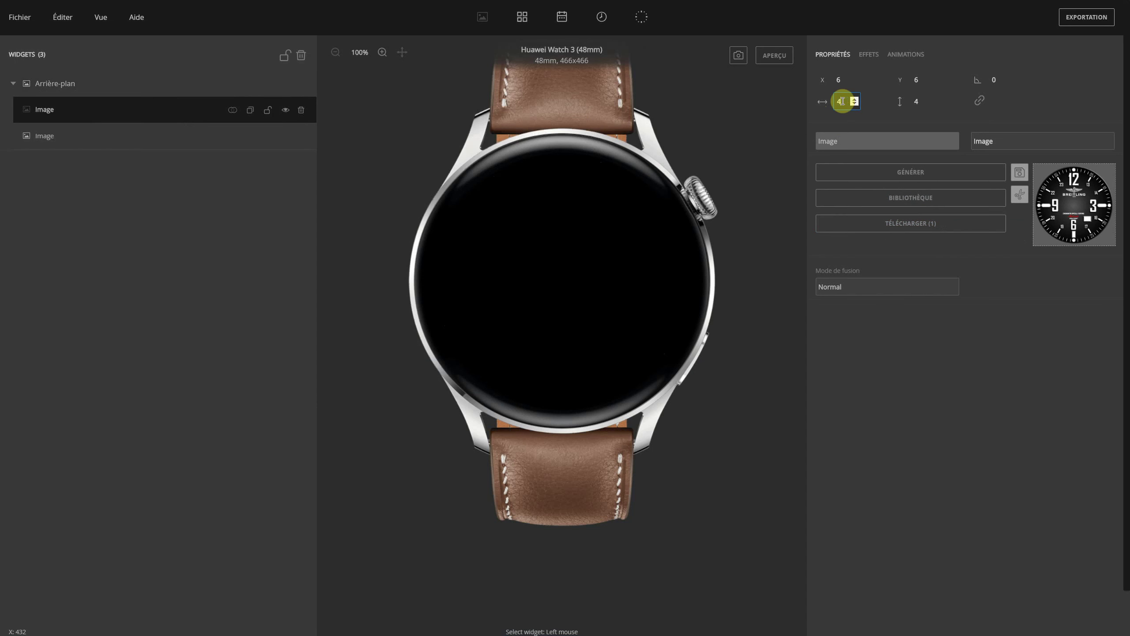
{"action": "type", "text": "66"}
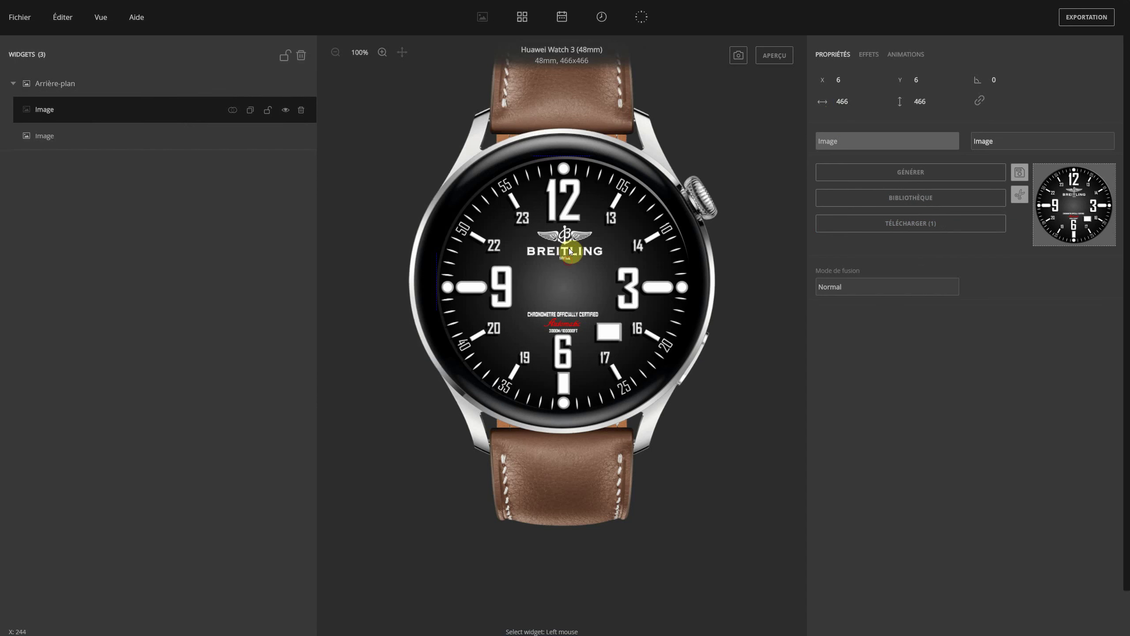
{"action": "left_click_drag", "start_coordinate": [562, 249], "coordinate": [561, 246]}
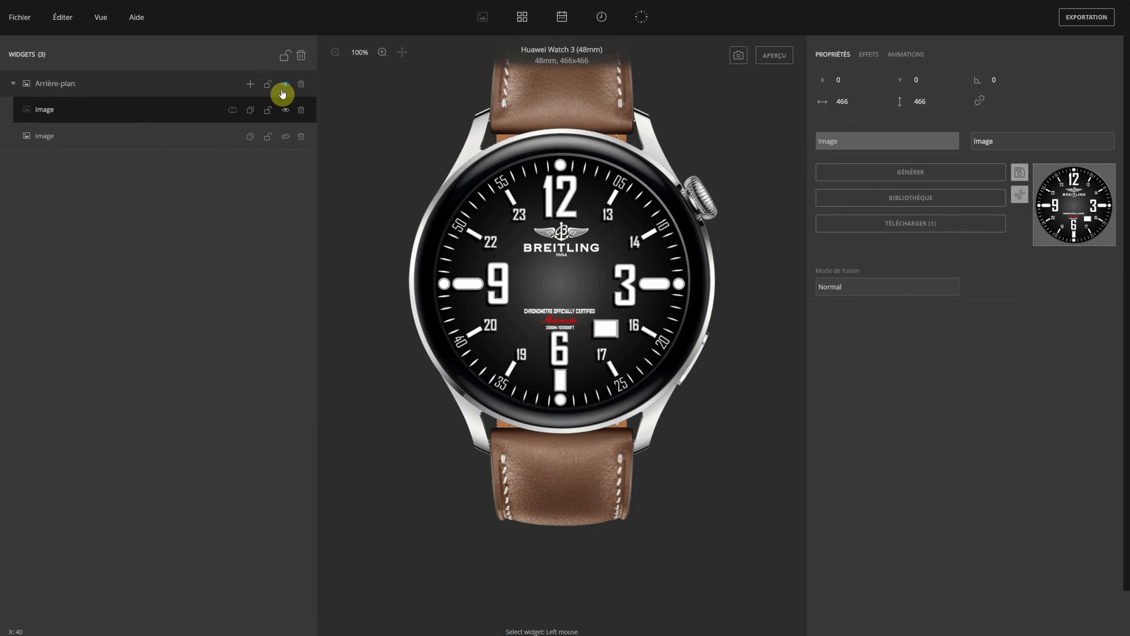
Step: Rename the A100_002 dial image fond and move it below the hidden preview image in the widget order
{"action": "double_click", "coordinate": [1013, 142]}
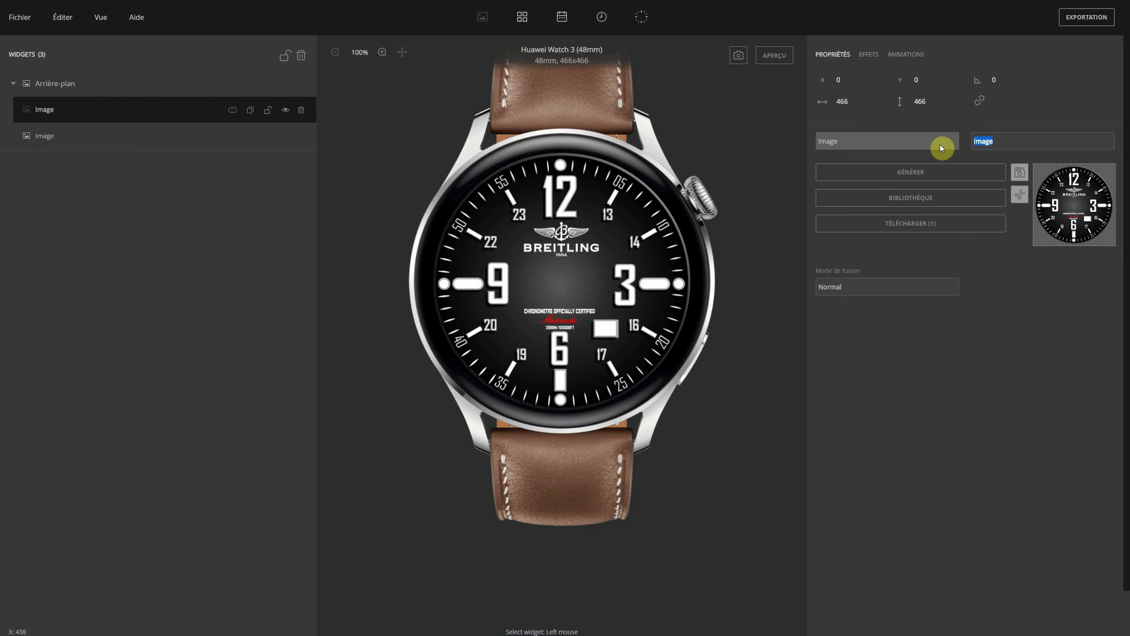
{"action": "type", "text": "fond"}
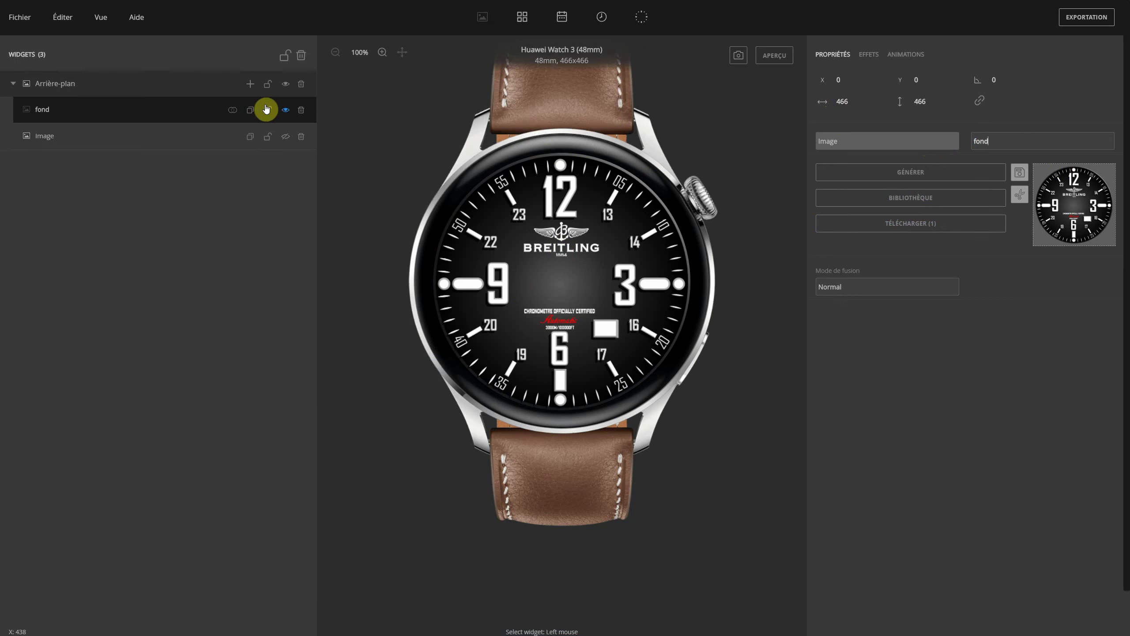
{"action": "left_click", "coordinate": [285, 110]}
{"action": "left_click", "coordinate": [285, 110]}
{"action": "left_click_drag", "start_coordinate": [176, 141], "coordinate": [170, 103]}
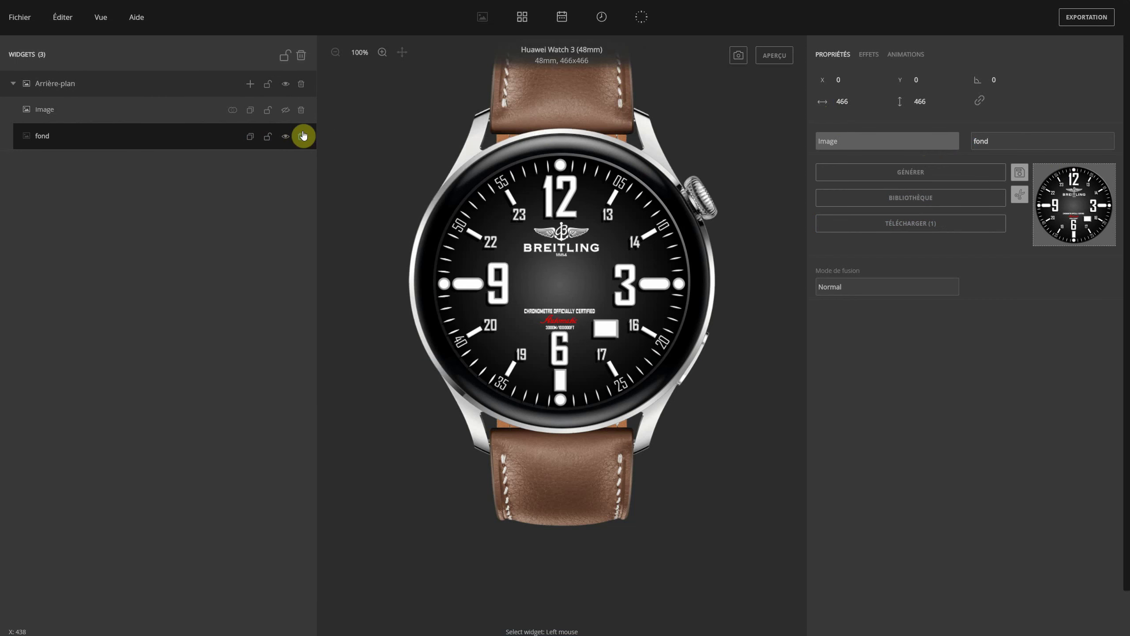
Step: Toggle the two layers' visibility to compare them, leaving both fond and the full preview image shown
{"action": "left_click", "coordinate": [285, 141]}
{"action": "left_click", "coordinate": [286, 141]}
{"action": "left_click", "coordinate": [285, 111]}
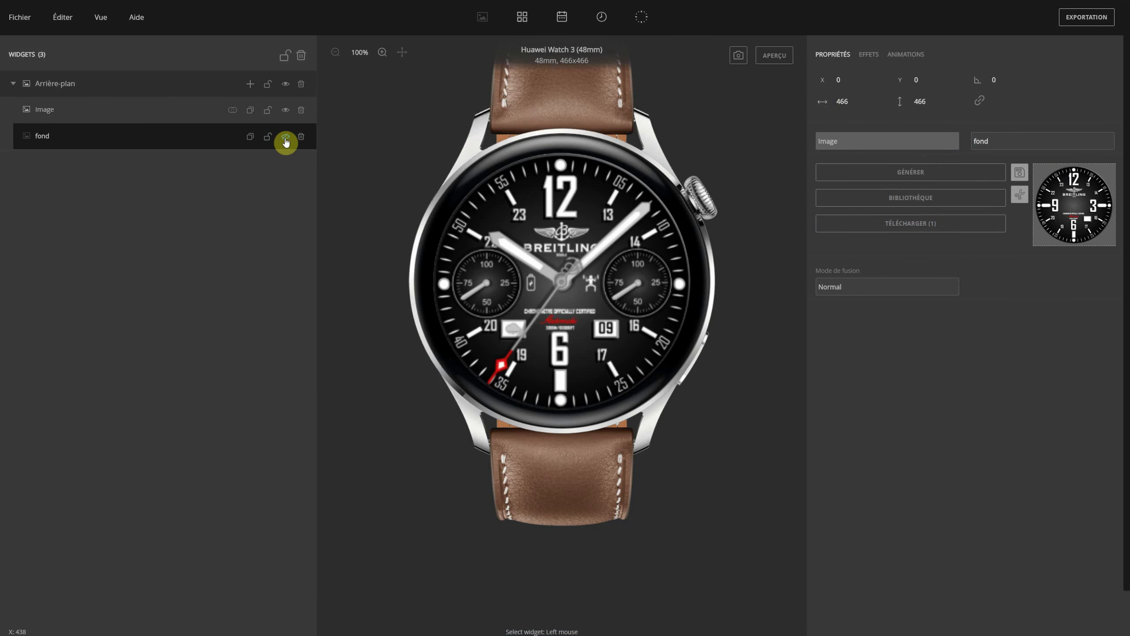
{"action": "left_click", "coordinate": [287, 111]}
{"action": "left_click", "coordinate": [287, 112]}
{"action": "left_click", "coordinate": [286, 111]}
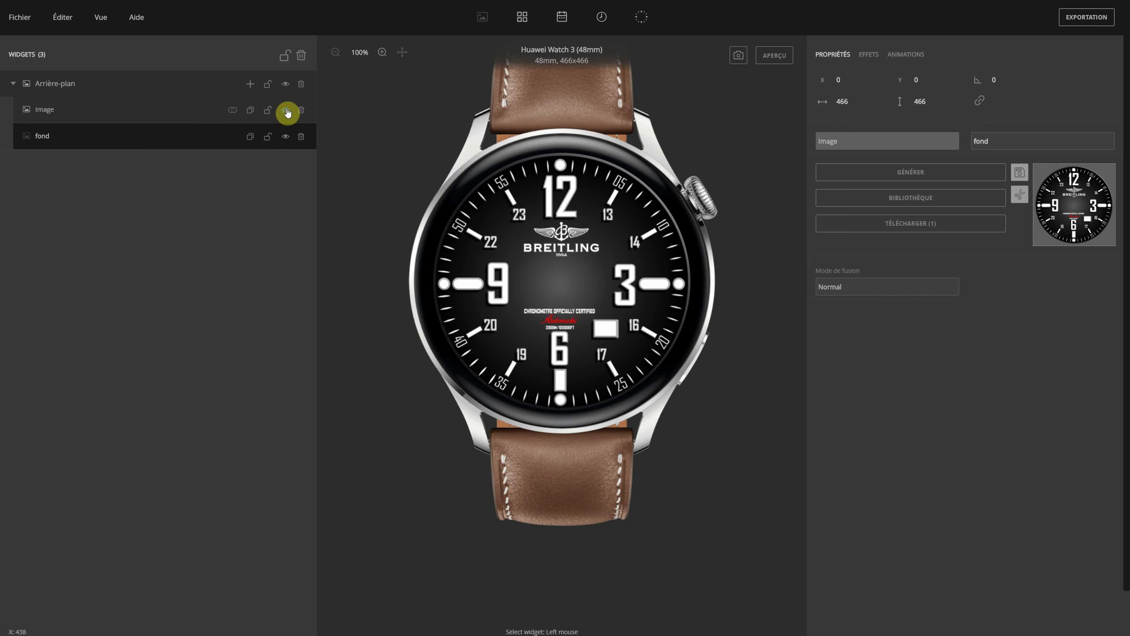
{"action": "left_click", "coordinate": [287, 111]}
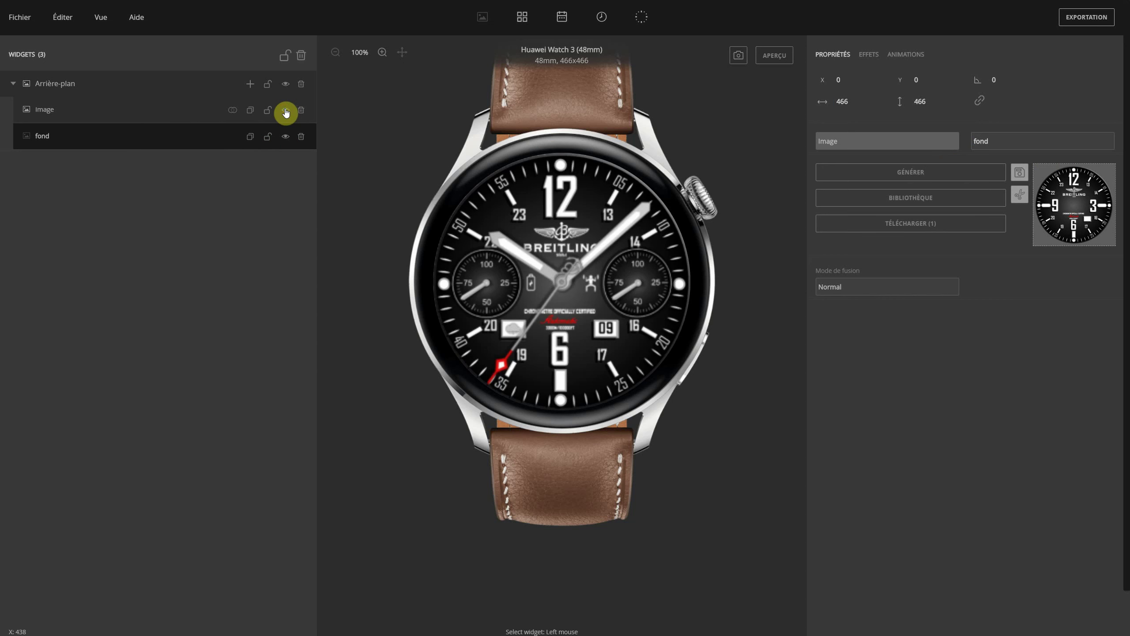
Step: Rename the full preview image above fond as gabarit
{"action": "left_click", "coordinate": [203, 111]}
{"action": "double_click", "coordinate": [1025, 150]}
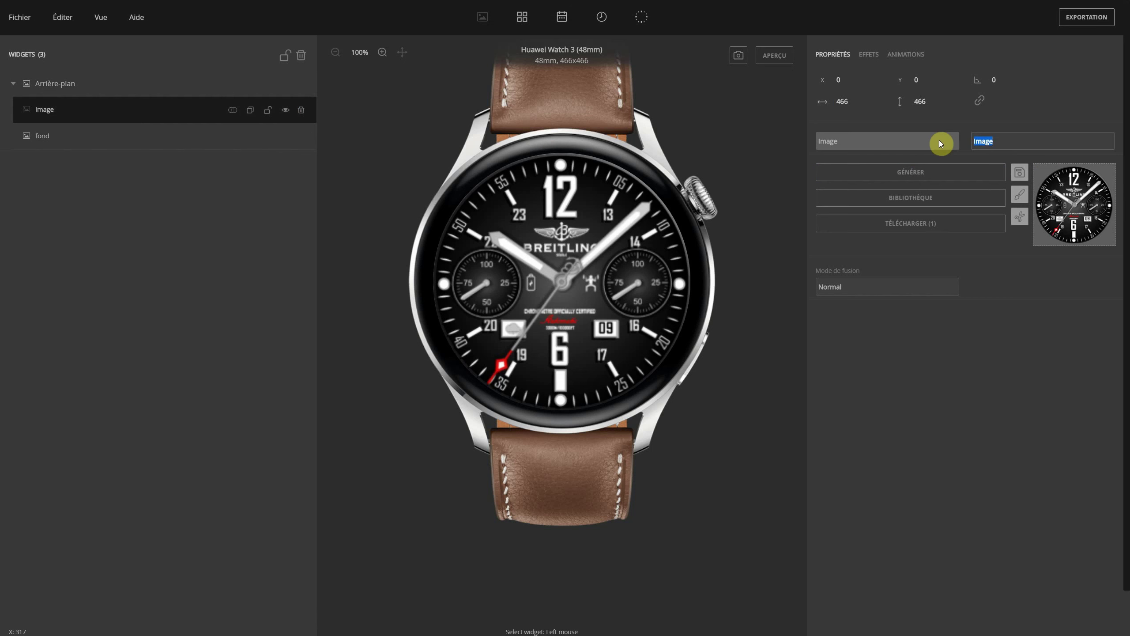
{"action": "type", "text": "gabarit"}
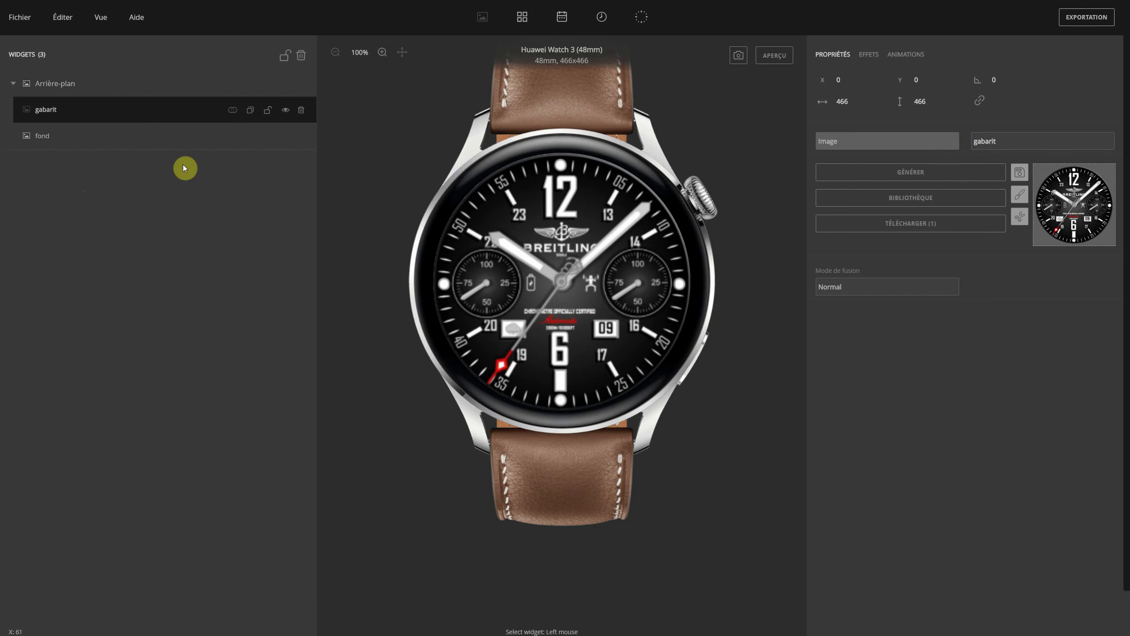
{"action": "left_click", "coordinate": [177, 181]}
Step: Add another image to the Arrière-plan group and load the subdial A100_003
{"action": "left_click", "coordinate": [250, 84]}
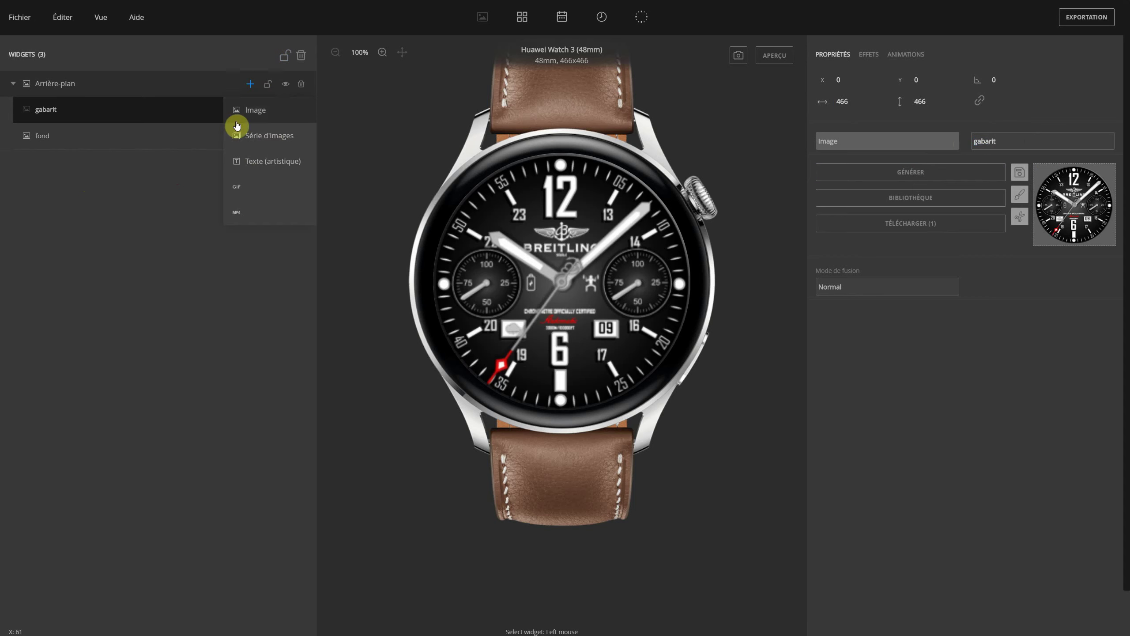
{"action": "left_click", "coordinate": [263, 115]}
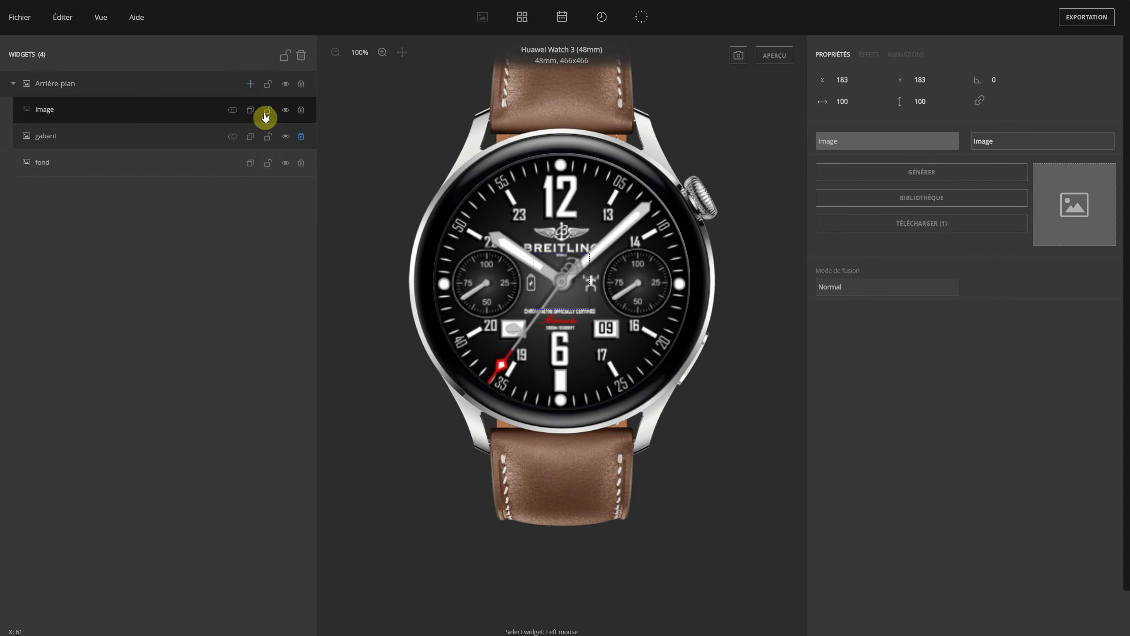
{"action": "left_click", "coordinate": [935, 235]}
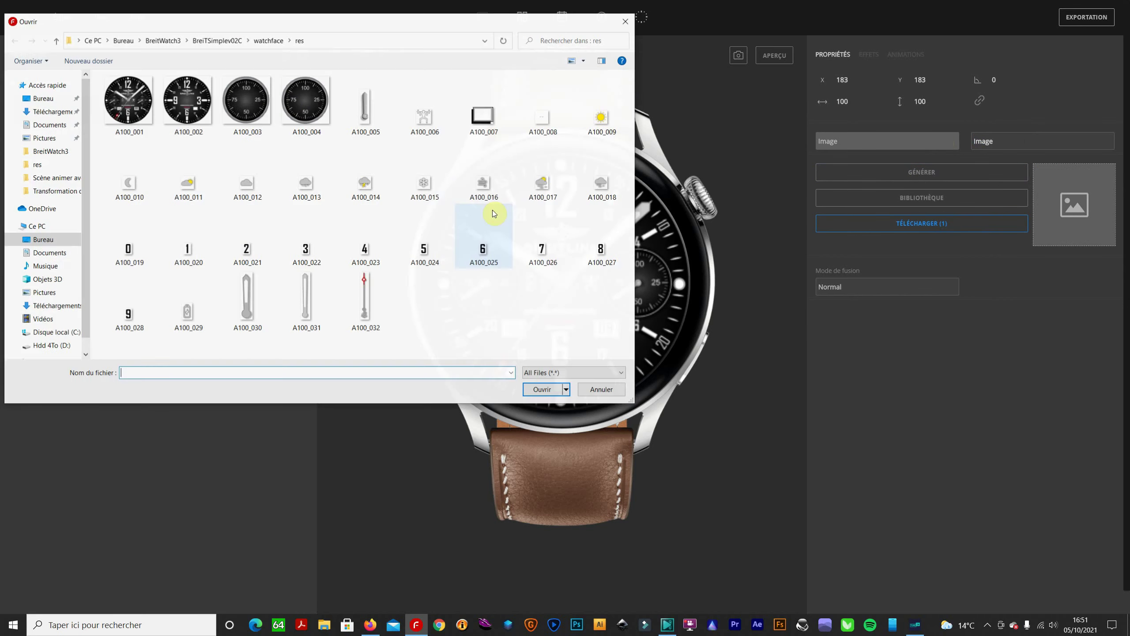
{"action": "left_click", "coordinate": [256, 106]}
{"action": "double_click", "coordinate": [256, 106]}
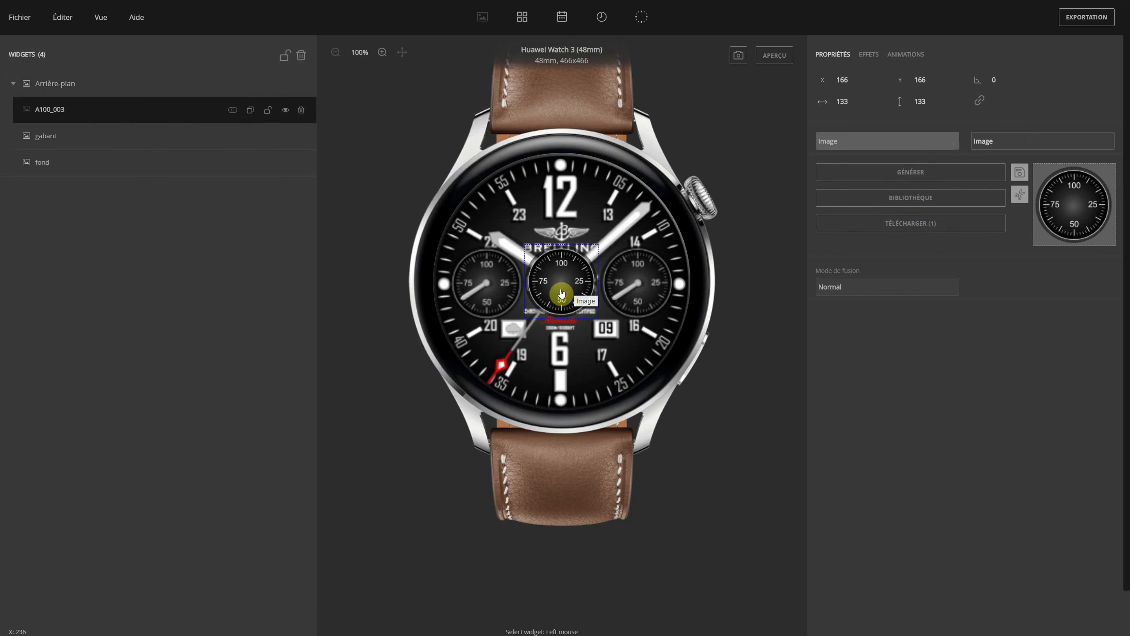
Step: Move the A100_003 subdial over the left subdial of gabarit, to about X 31, Y 169
{"action": "left_click_drag", "start_coordinate": [562, 294], "coordinate": [487, 291]}
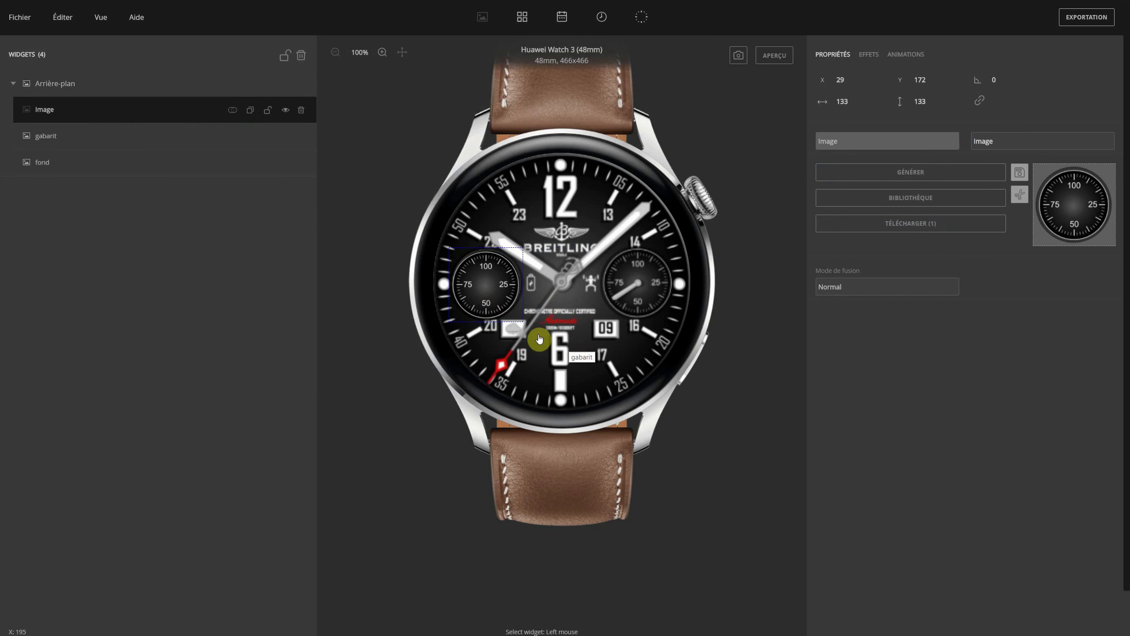
{"action": "key", "text": "Right"}
{"action": "key", "text": "Right"}
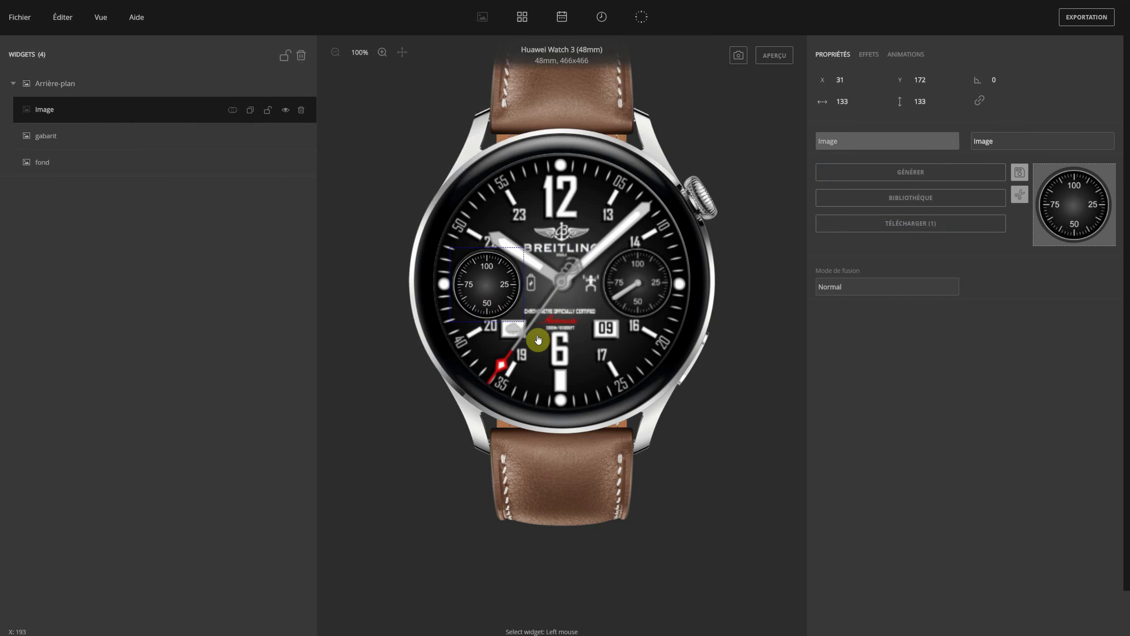
{"action": "key", "text": "Up"}
{"action": "key", "text": "Up"}
{"action": "key", "text": "Up"}
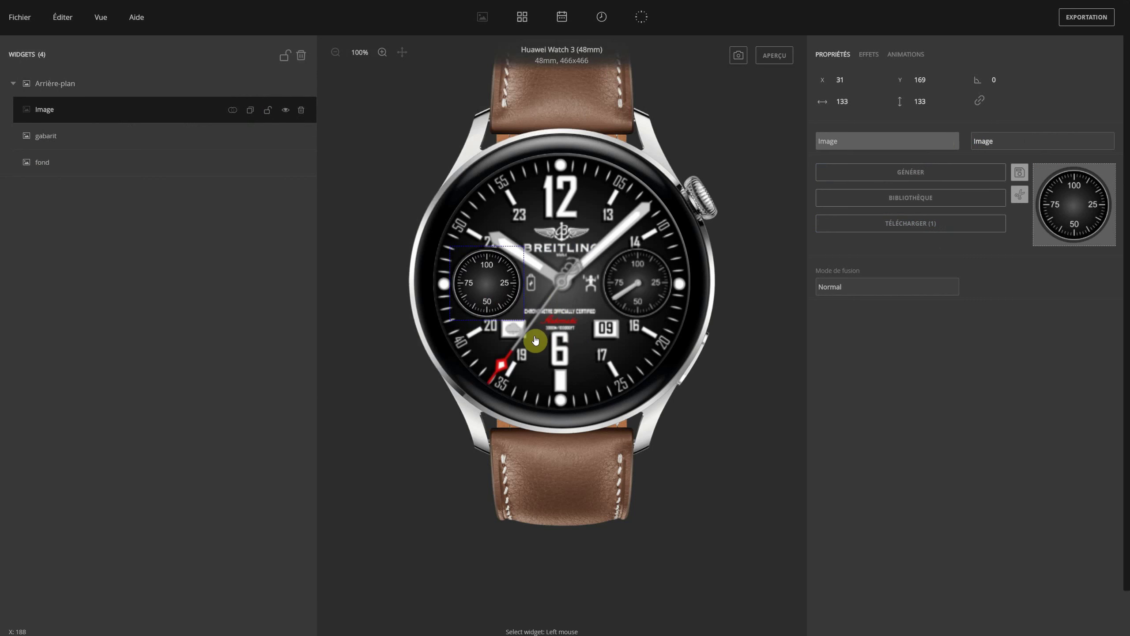
{"action": "key", "text": "Down"}
Step: Enlarge the left subdial to 135 × 135 at X 30, Y 169 and name it cadran gauche
{"action": "left_click", "coordinate": [855, 100]}
{"action": "left_click", "coordinate": [855, 101]}
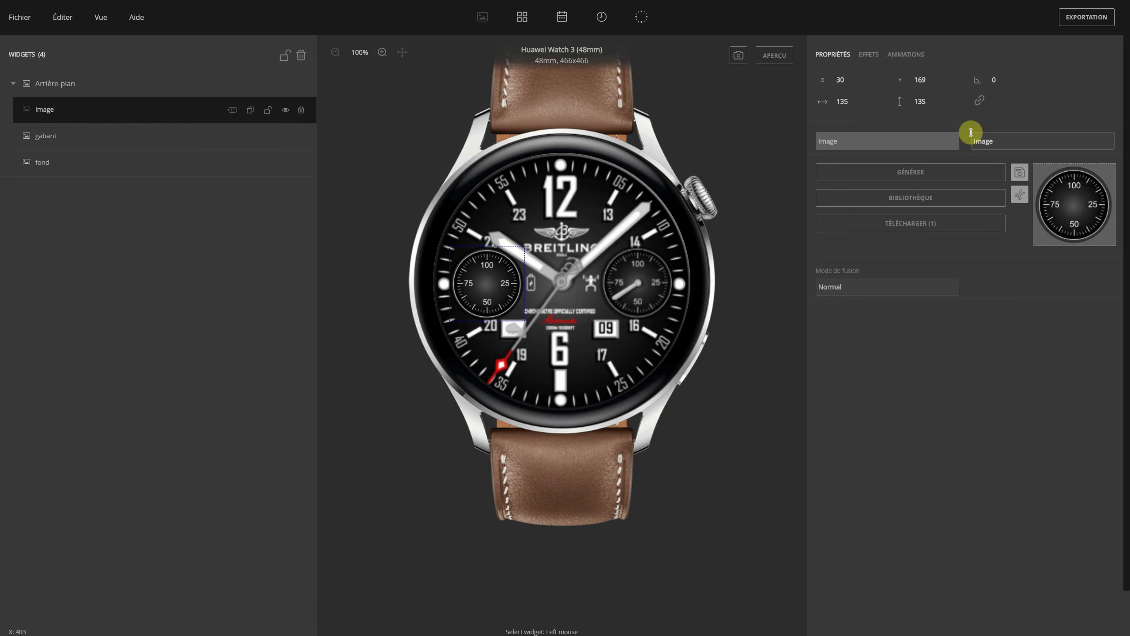
{"action": "left_click", "coordinate": [1013, 141]}
{"action": "type", "text": "cadran gauche"}
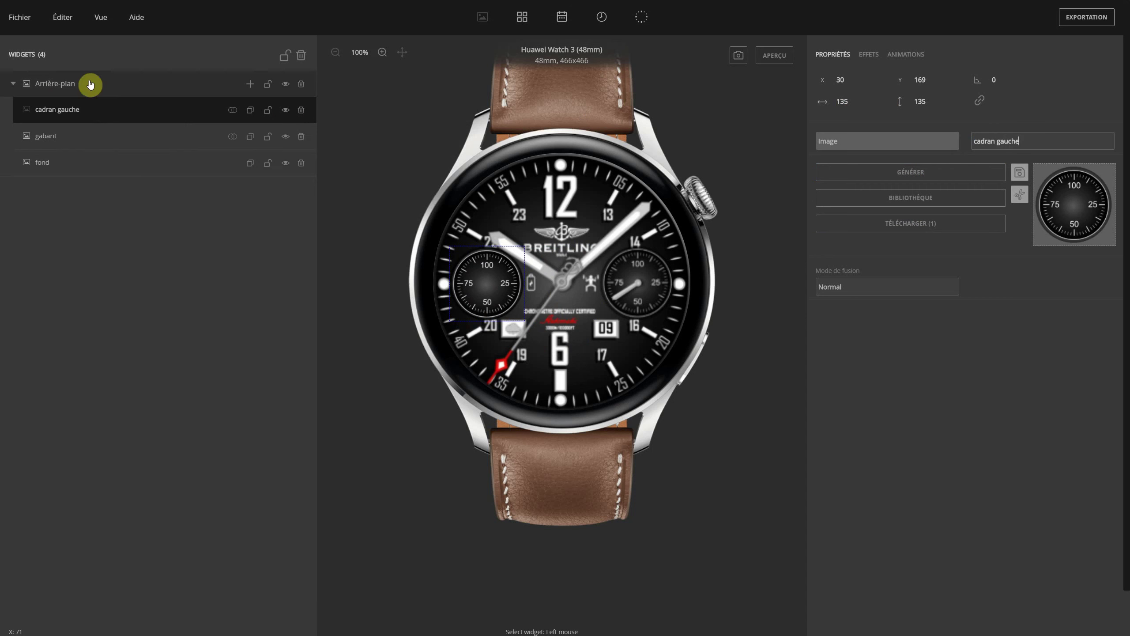
Step: Duplicate cadran gauche as cadran droit and place the copy over the right subdial of gabarit, at about X 302, Y 166
{"action": "left_click", "coordinate": [251, 111]}
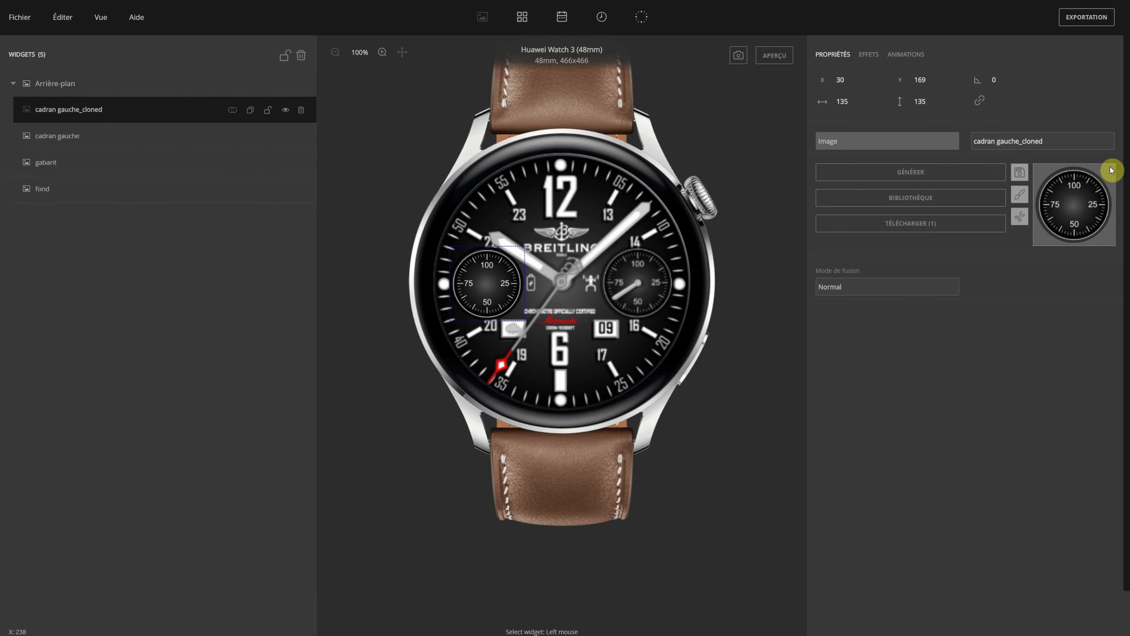
{"action": "left_click_drag", "start_coordinate": [1043, 141], "coordinate": [1009, 141]}
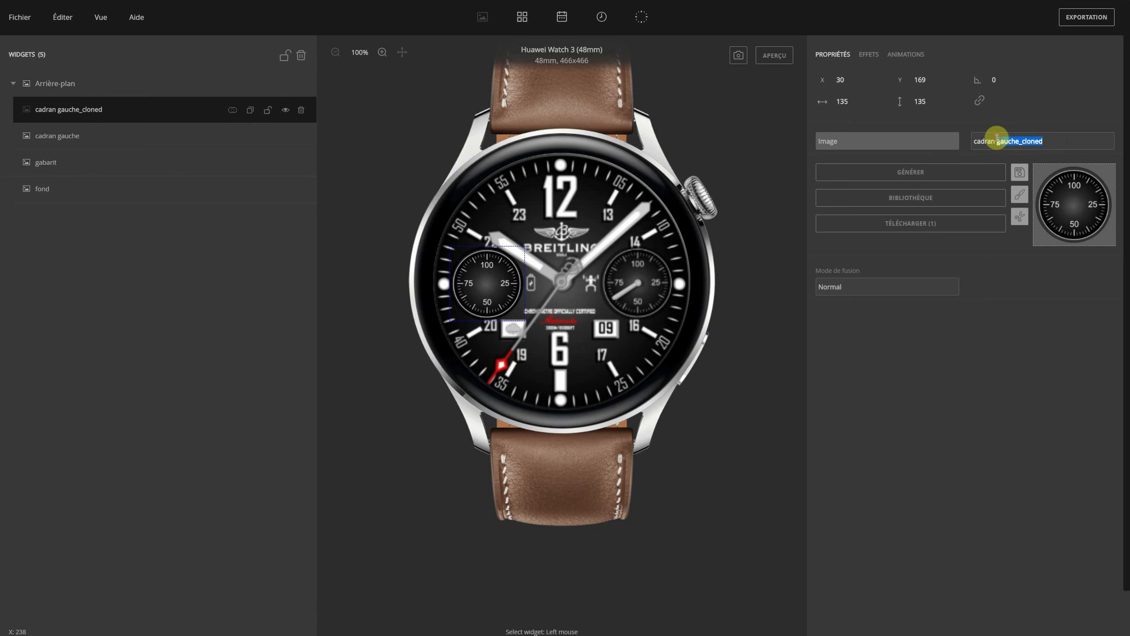
{"action": "type", "text": "dran droit"}
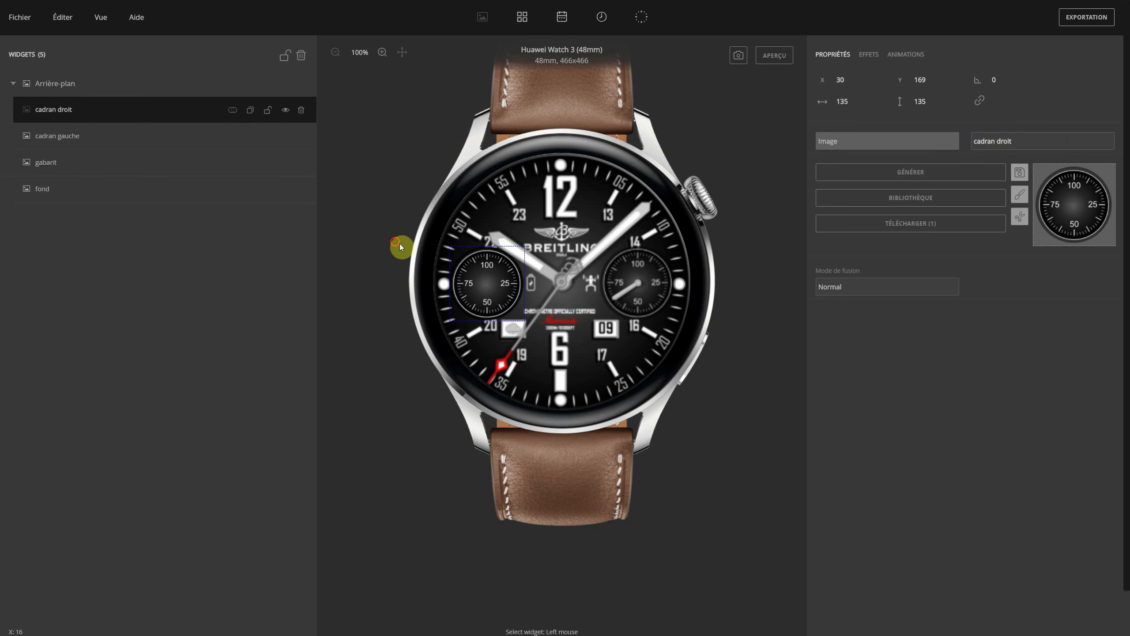
{"action": "left_click_drag", "start_coordinate": [481, 281], "coordinate": [632, 281]}
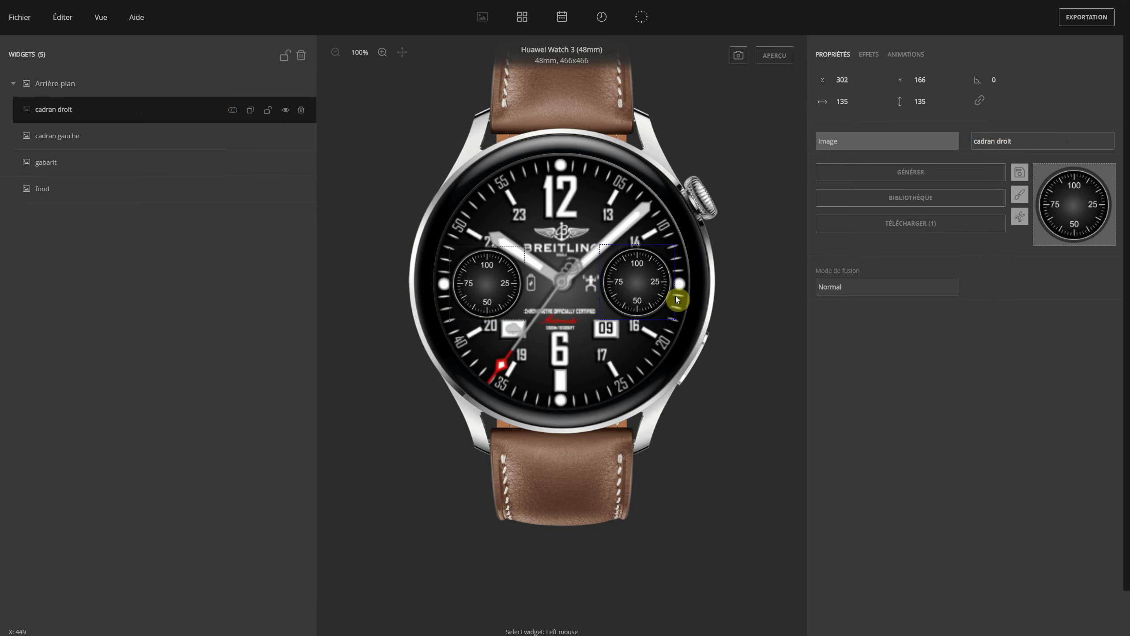
Step: Save the project as BreitWatch3 in the desktop folder Transformation de WatchFace pour YouTube
{"action": "left_click", "coordinate": [27, 17]}
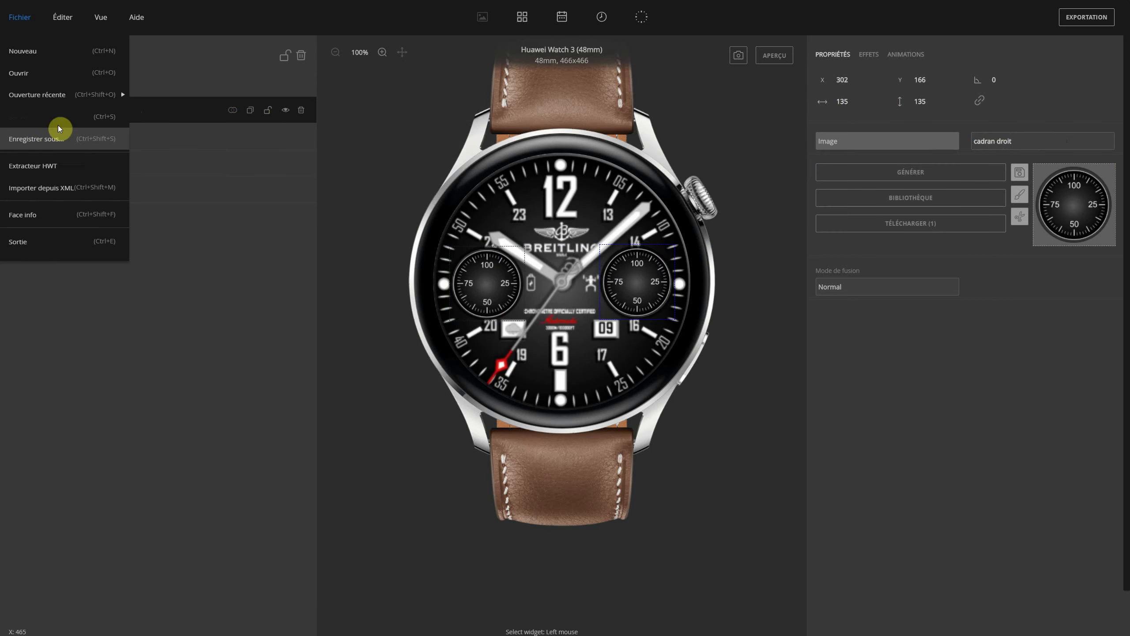
{"action": "left_click", "coordinate": [53, 141]}
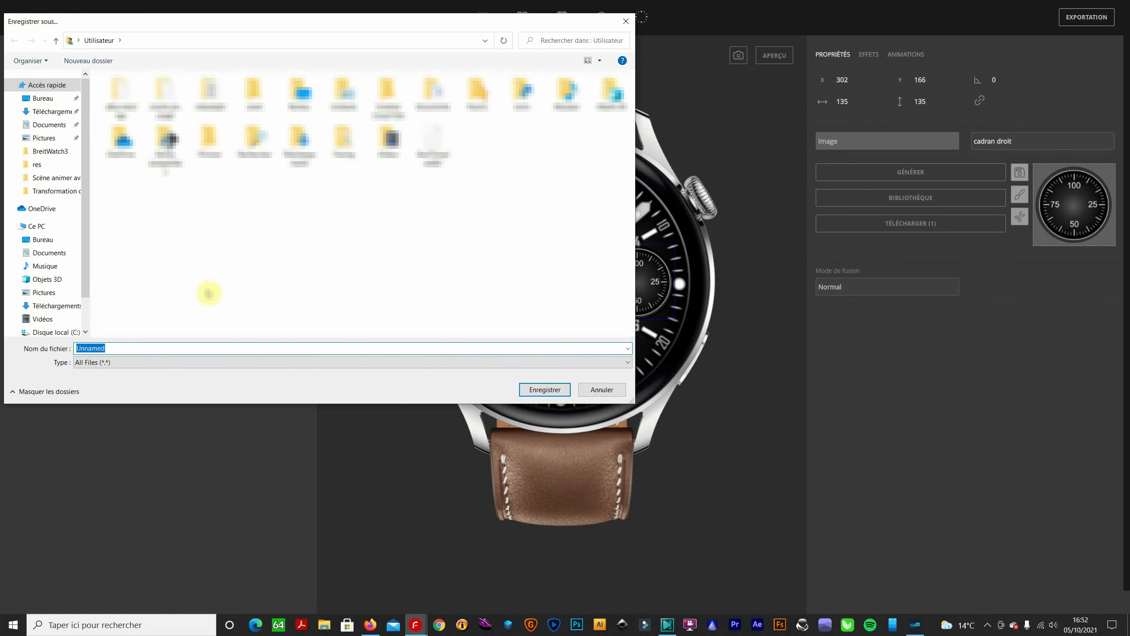
{"action": "left_click", "coordinate": [51, 99]}
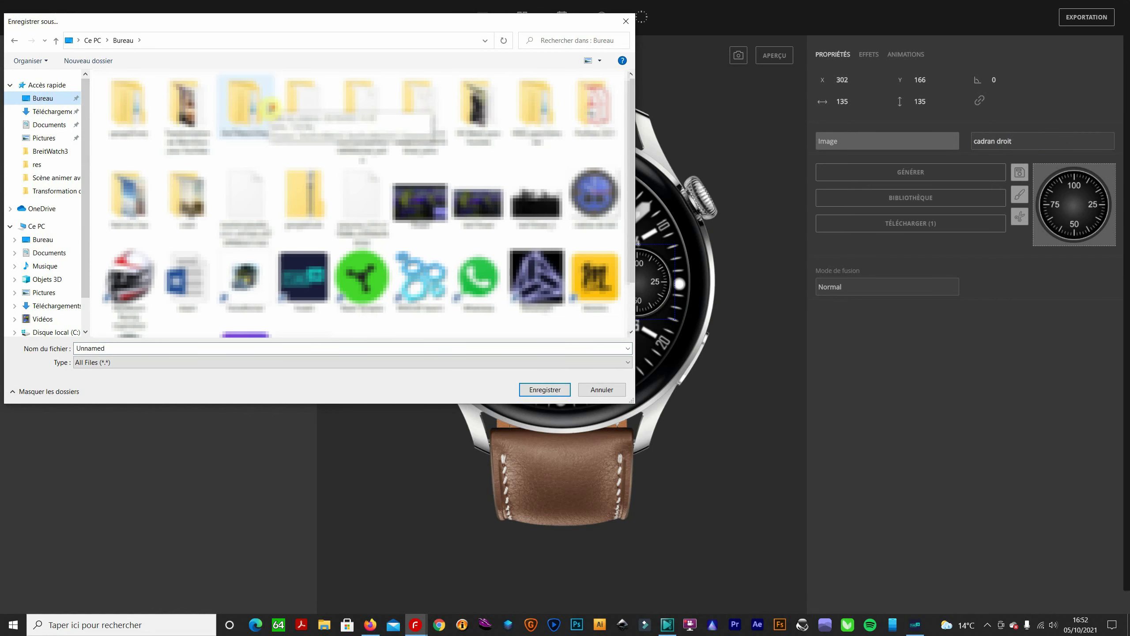
{"action": "double_click", "coordinate": [189, 109]}
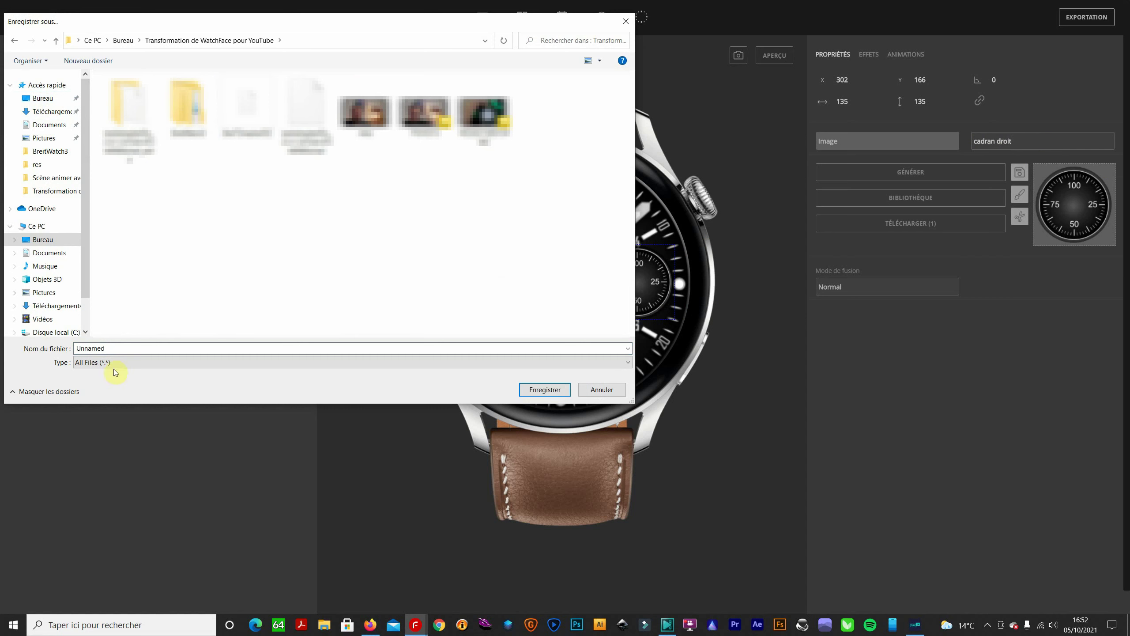
{"action": "double_click", "coordinate": [117, 349]}
{"action": "type", "text": "B"}
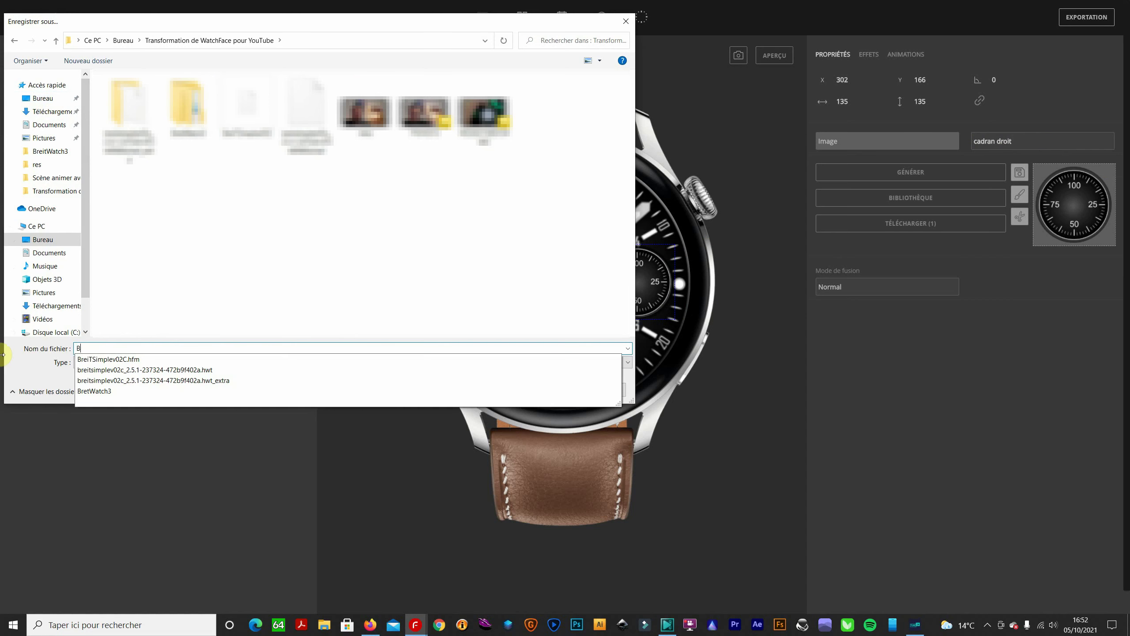
{"action": "type", "text": "reit"}
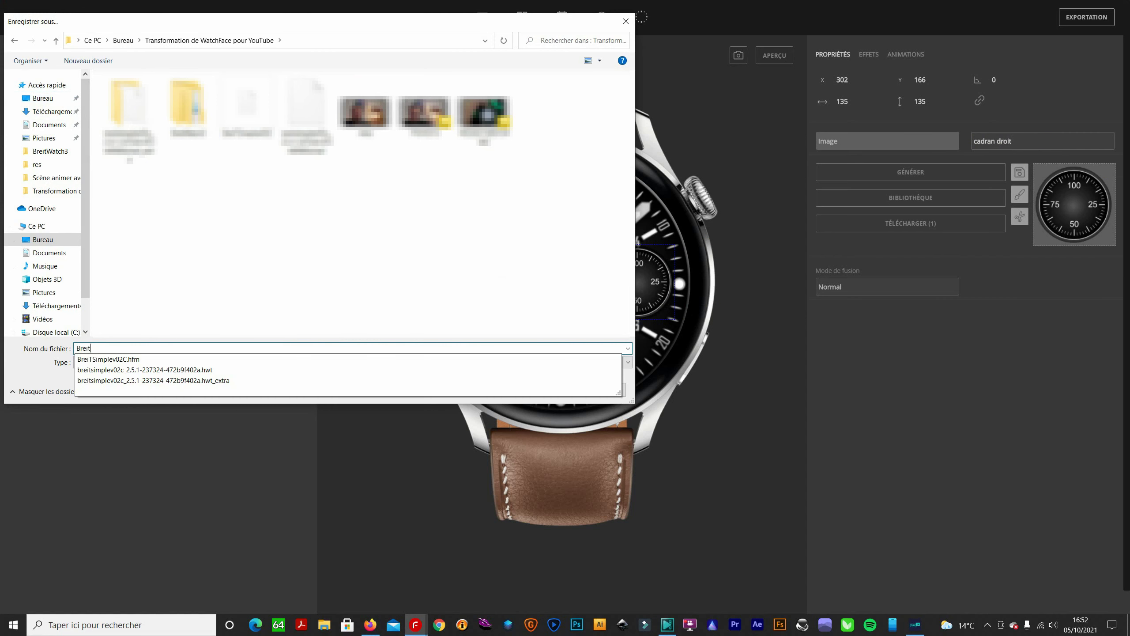
{"action": "type", "text": "Watch3"}
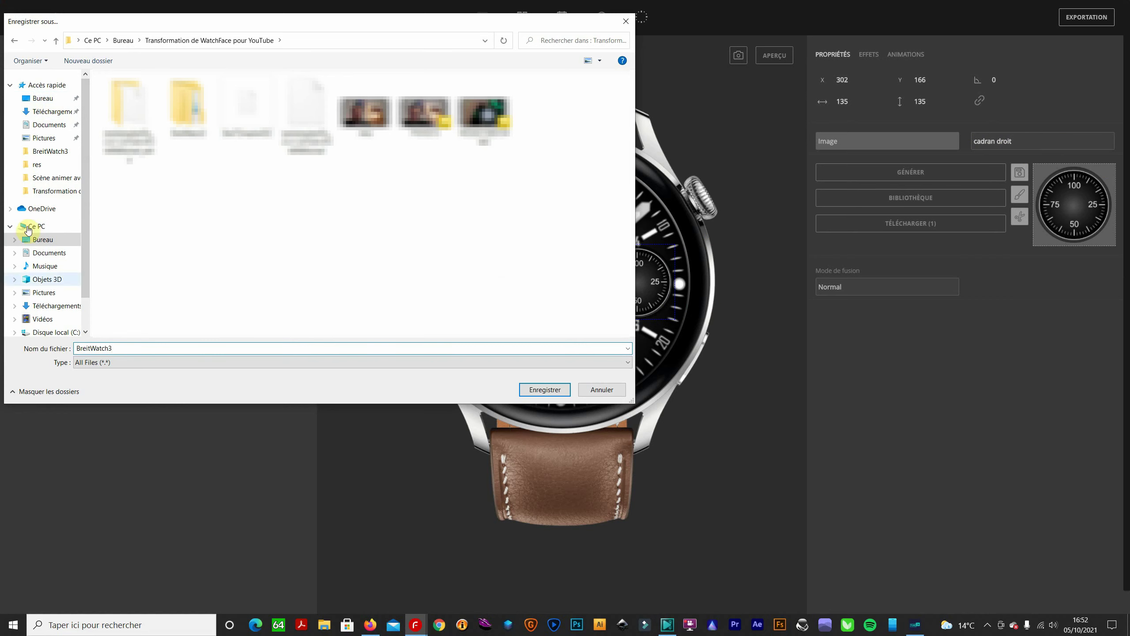
{"action": "left_click", "coordinate": [560, 391]}
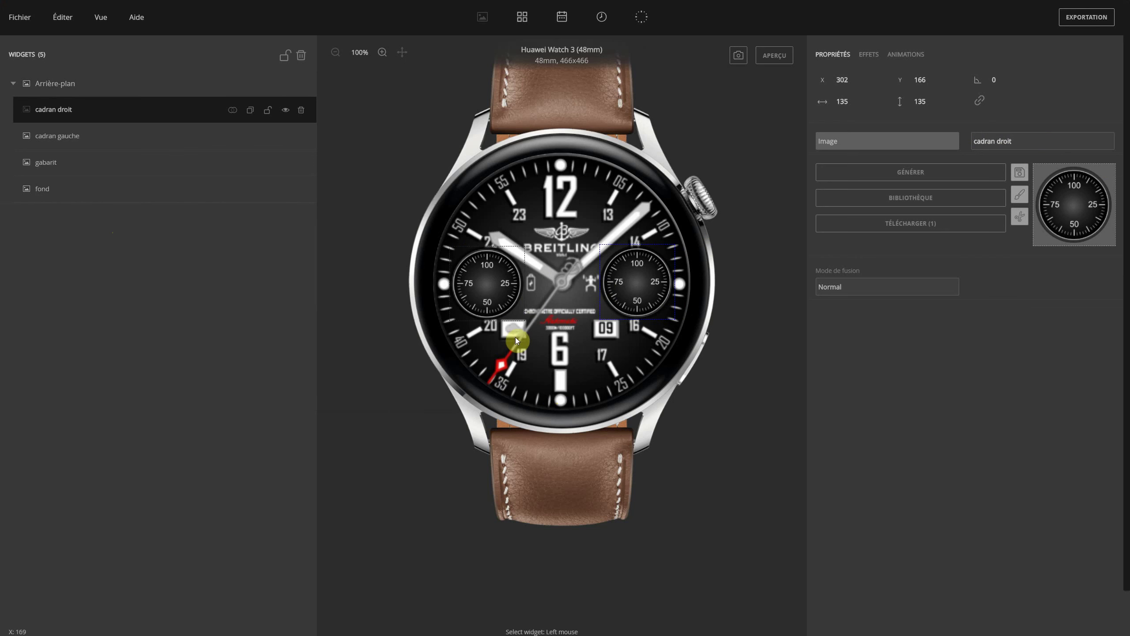
Step: Add an image to the Arrière-plan group and load the white rectangle A100_007
{"action": "left_click", "coordinate": [250, 83]}
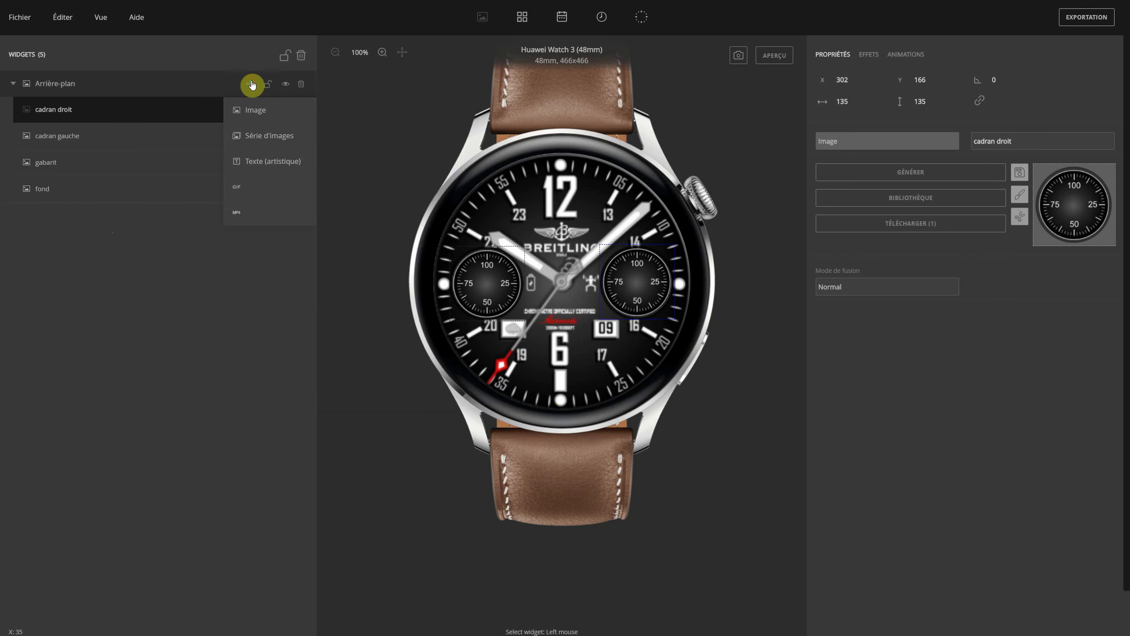
{"action": "left_click", "coordinate": [264, 111]}
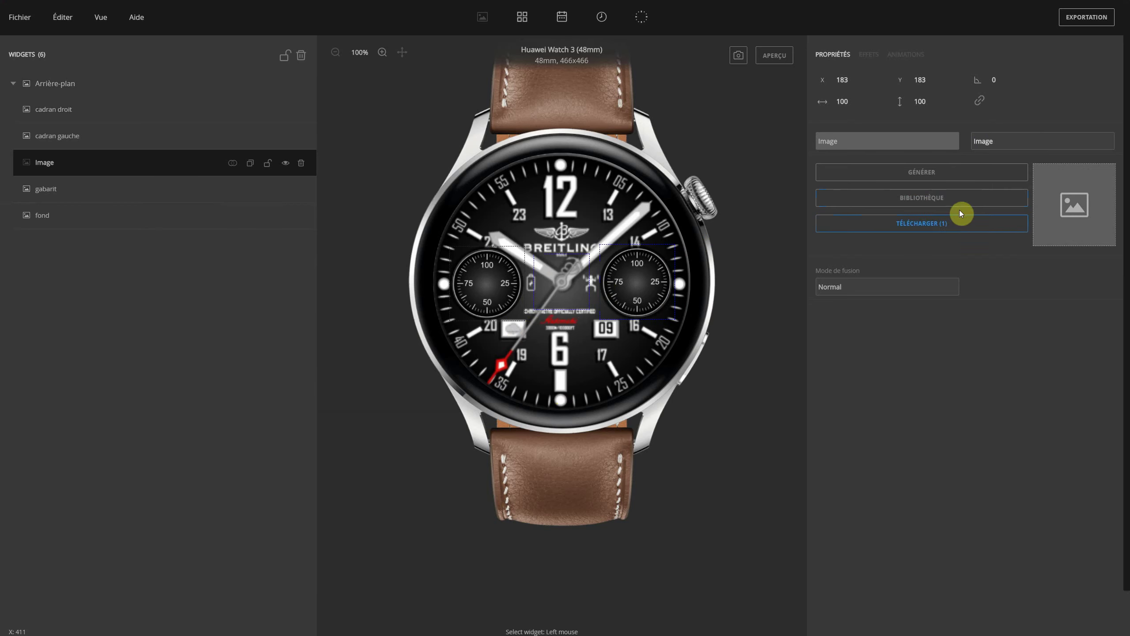
{"action": "left_click", "coordinate": [939, 222]}
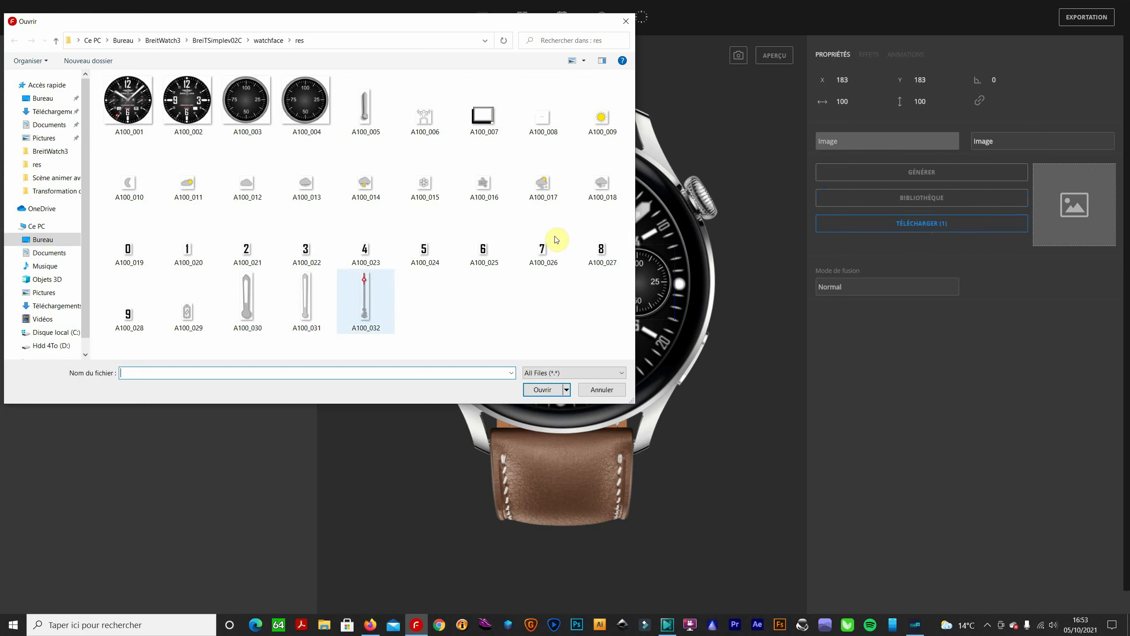
{"action": "double_click", "coordinate": [475, 129]}
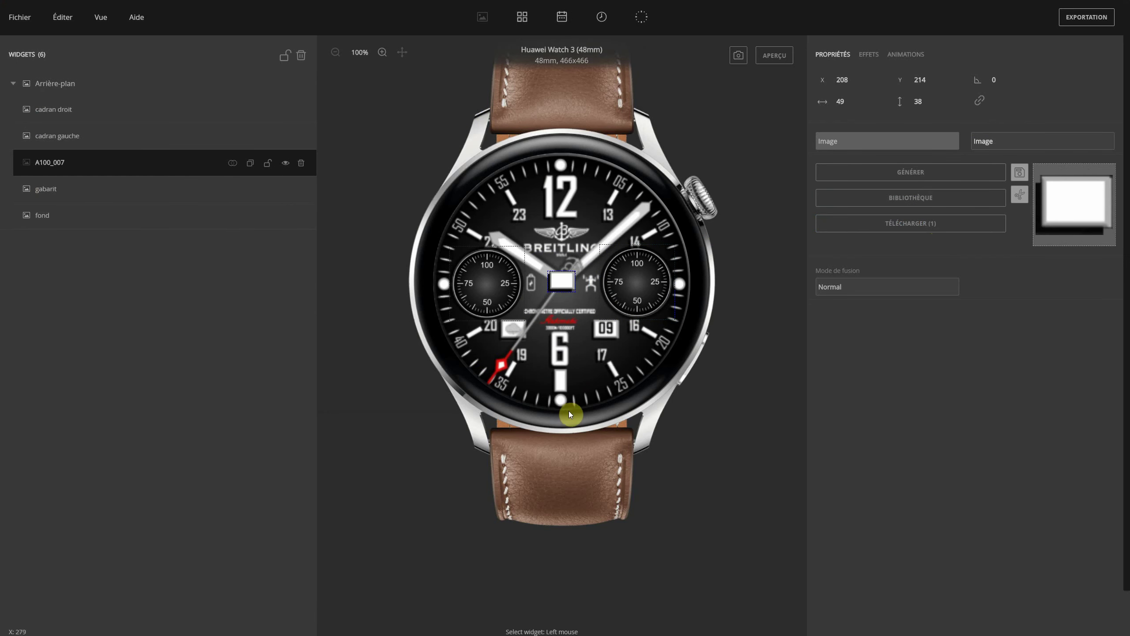
Step: Move the white rectangle over the left box of gabarit, to about X 122, Y 298, and name it rect gauche
{"action": "left_click_drag", "start_coordinate": [556, 279], "coordinate": [559, 284]}
{"action": "left_click_drag", "start_coordinate": [513, 334], "coordinate": [514, 329]}
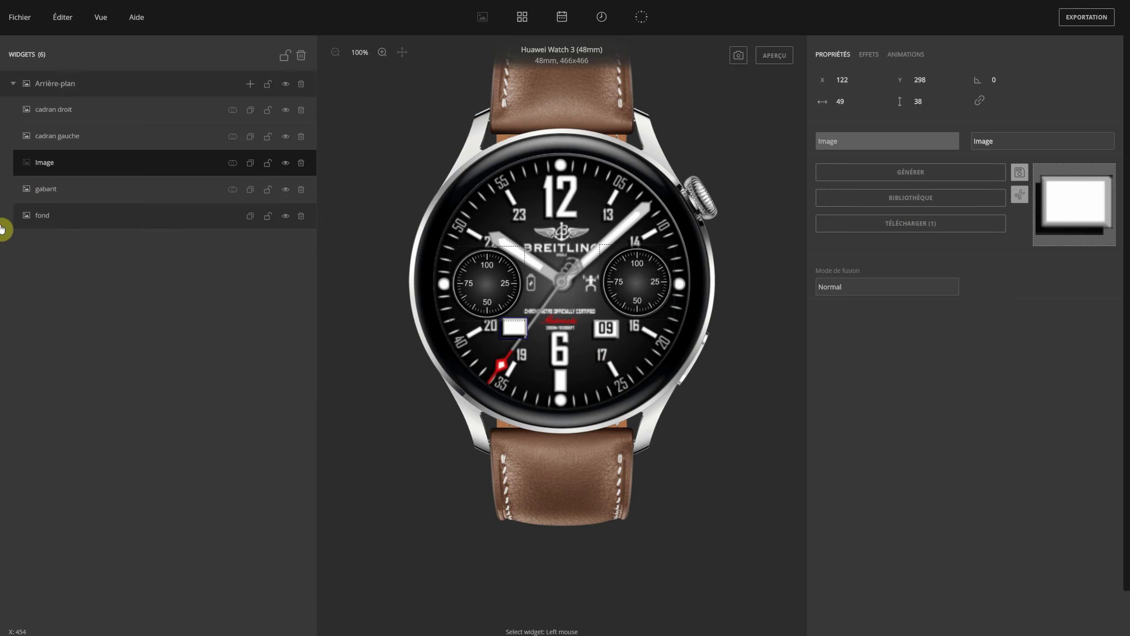
{"action": "left_click_drag", "start_coordinate": [1009, 143], "coordinate": [913, 142]}
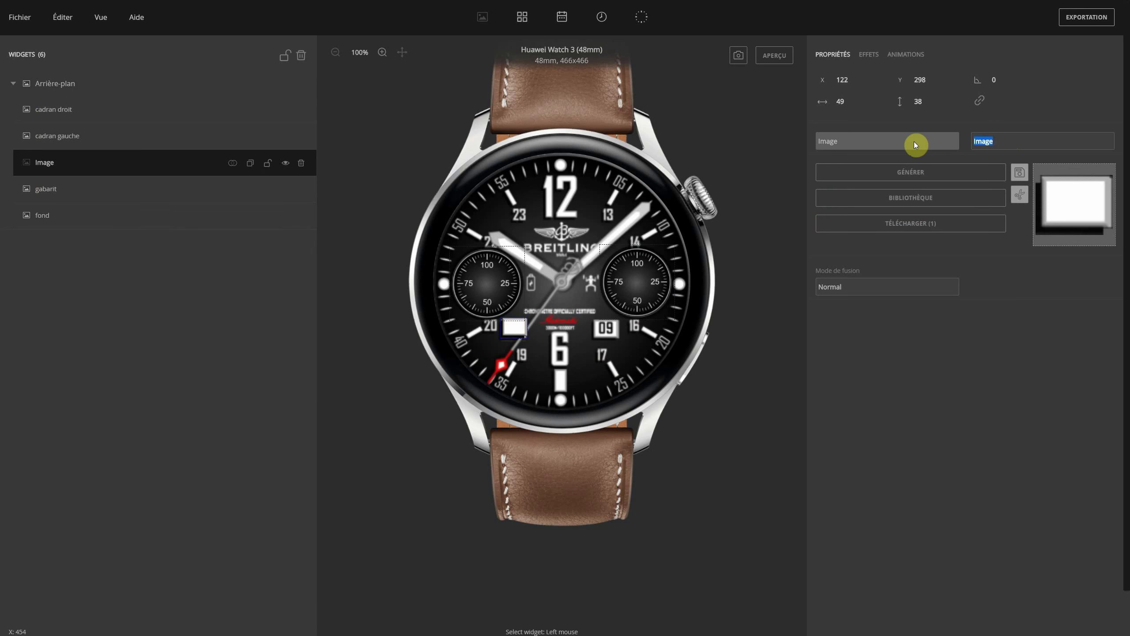
{"action": "type", "text": "rect gauche"}
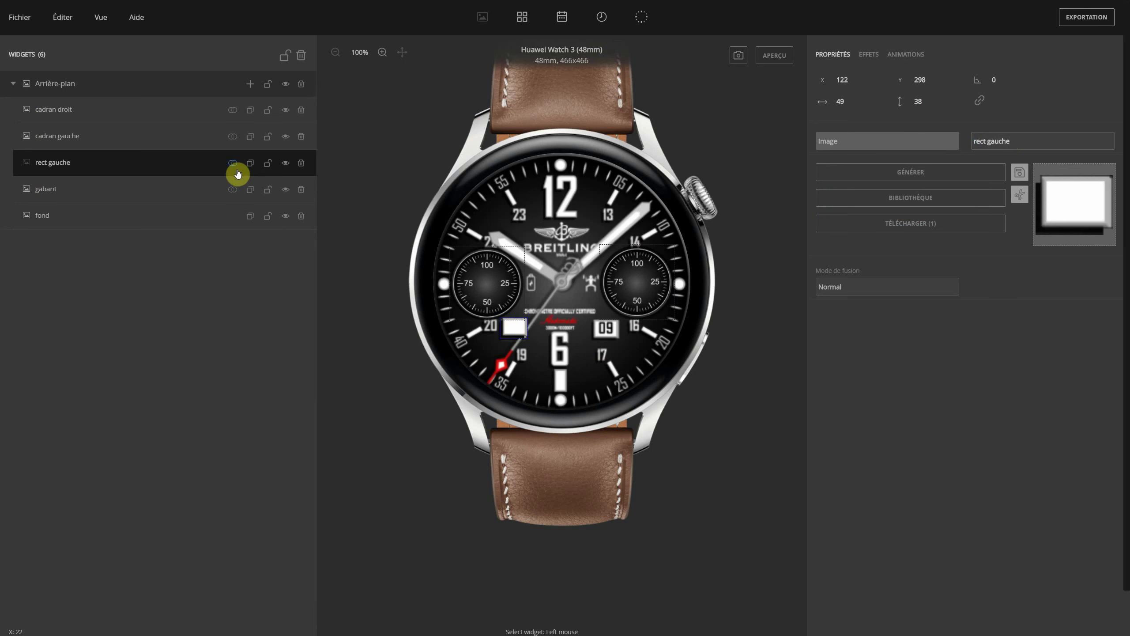
Step: Duplicate rect gauche as rect droit and place the copy over the date box of gabarit, at about X 289, Y 299
{"action": "left_click", "coordinate": [251, 165]}
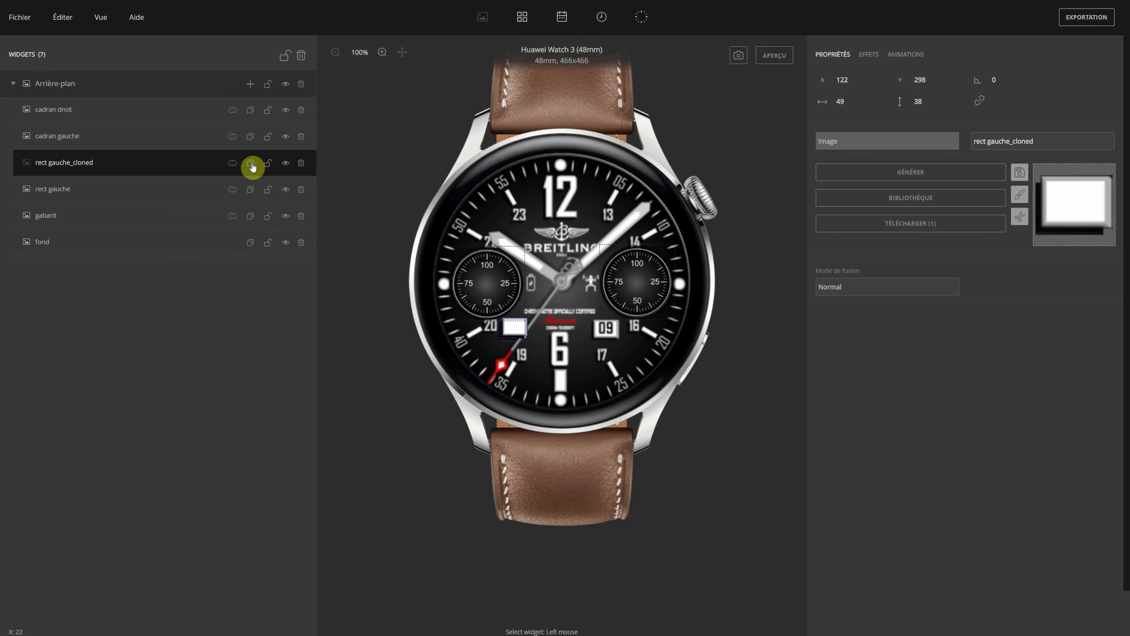
{"action": "left_click_drag", "start_coordinate": [1065, 136], "coordinate": [988, 139]}
{"action": "type", "text": "droit"}
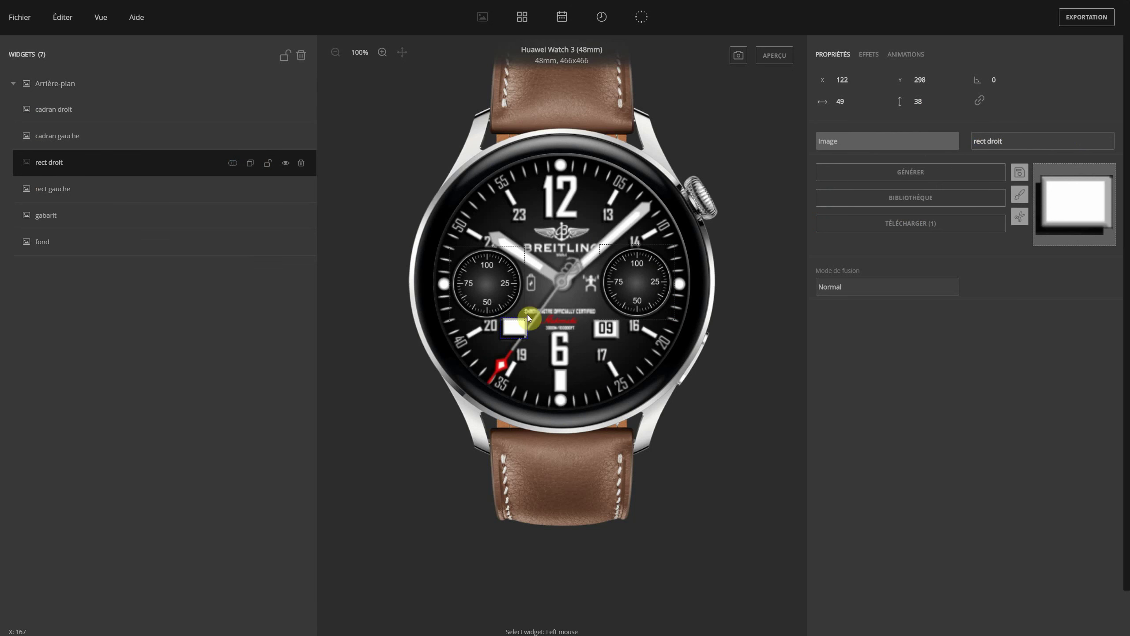
{"action": "left_click_drag", "start_coordinate": [503, 324], "coordinate": [609, 326]}
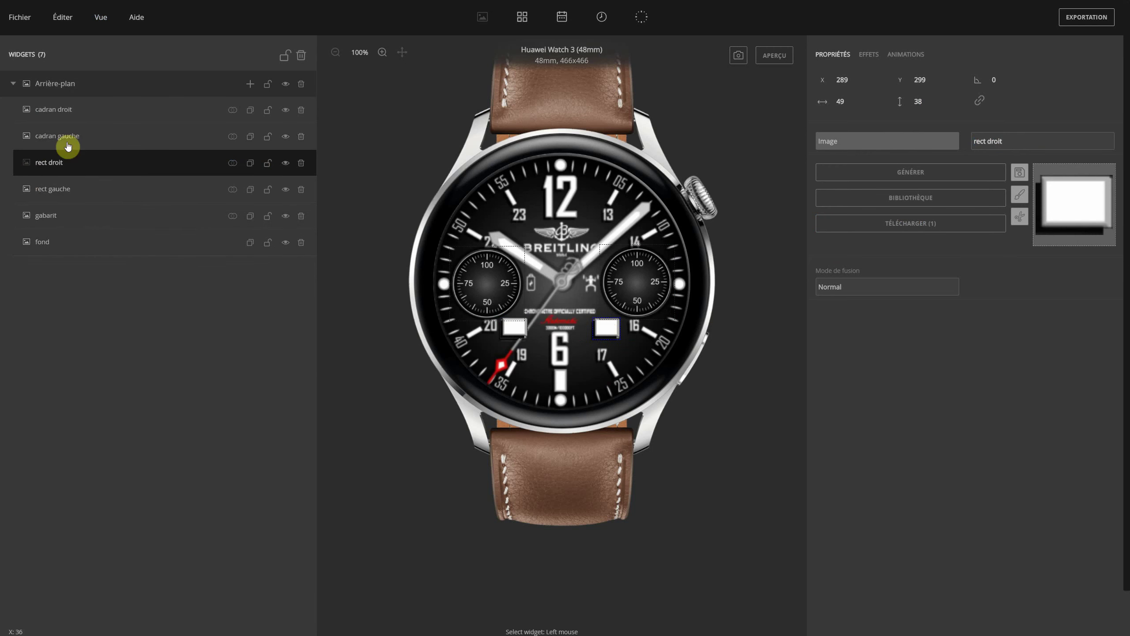
Step: Hide the gabarit template image
{"action": "left_click", "coordinate": [286, 216]}
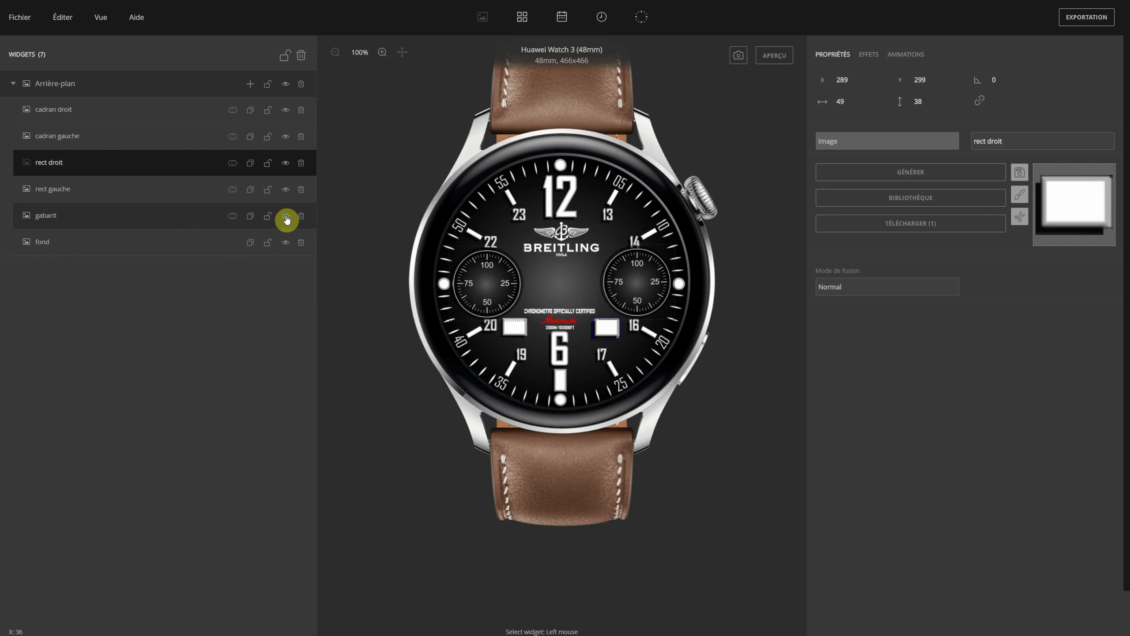
{"action": "left_click", "coordinate": [286, 216]}
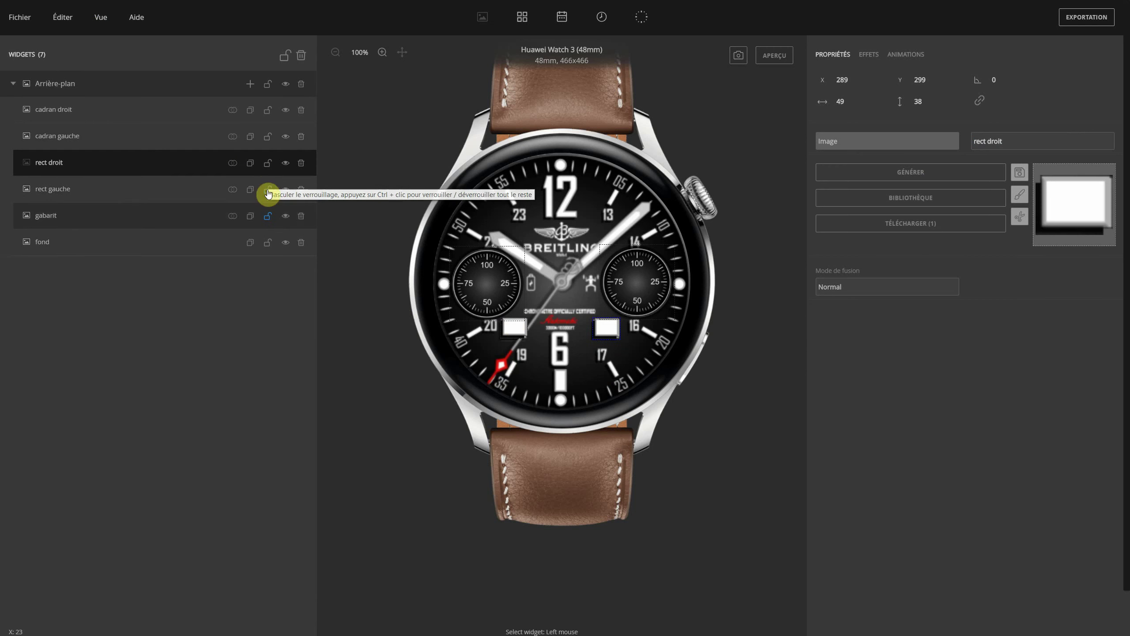
{"action": "left_click", "coordinate": [285, 217]}
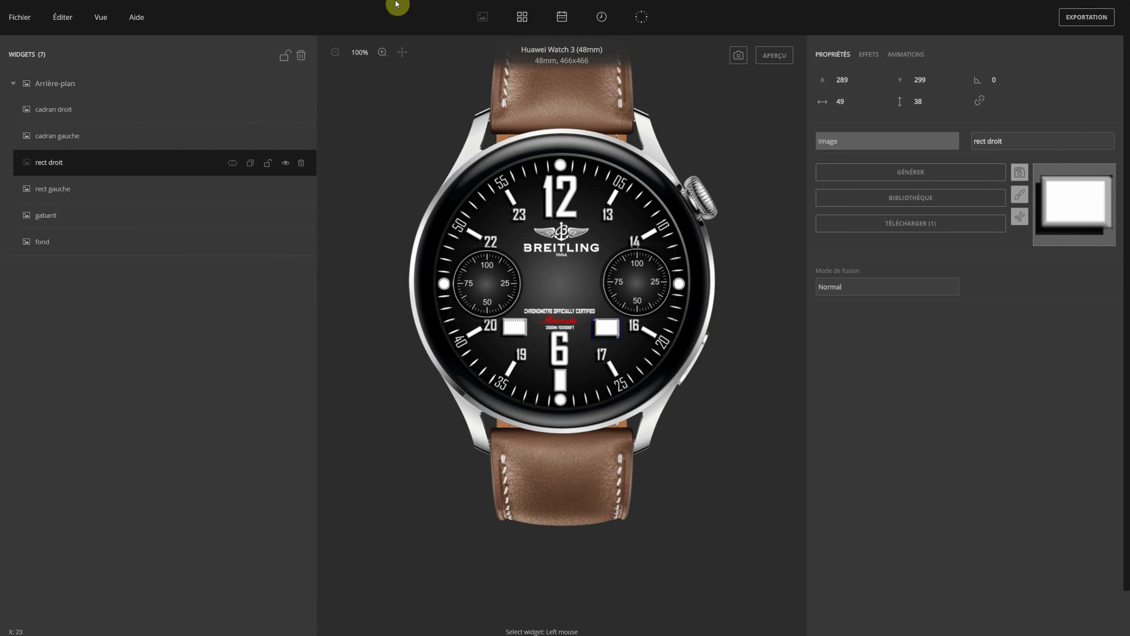
Step: Create an Heure group and add a Rotative widget to it
{"action": "left_click", "coordinate": [602, 18]}
{"action": "left_click", "coordinate": [251, 84]}
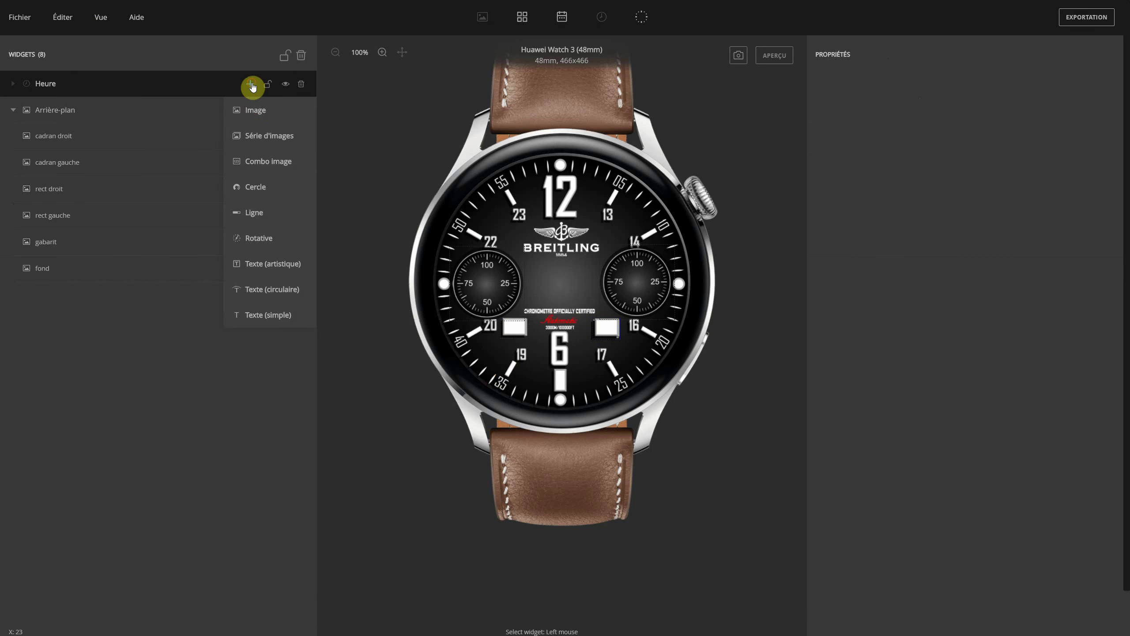
{"action": "left_click", "coordinate": [268, 241]}
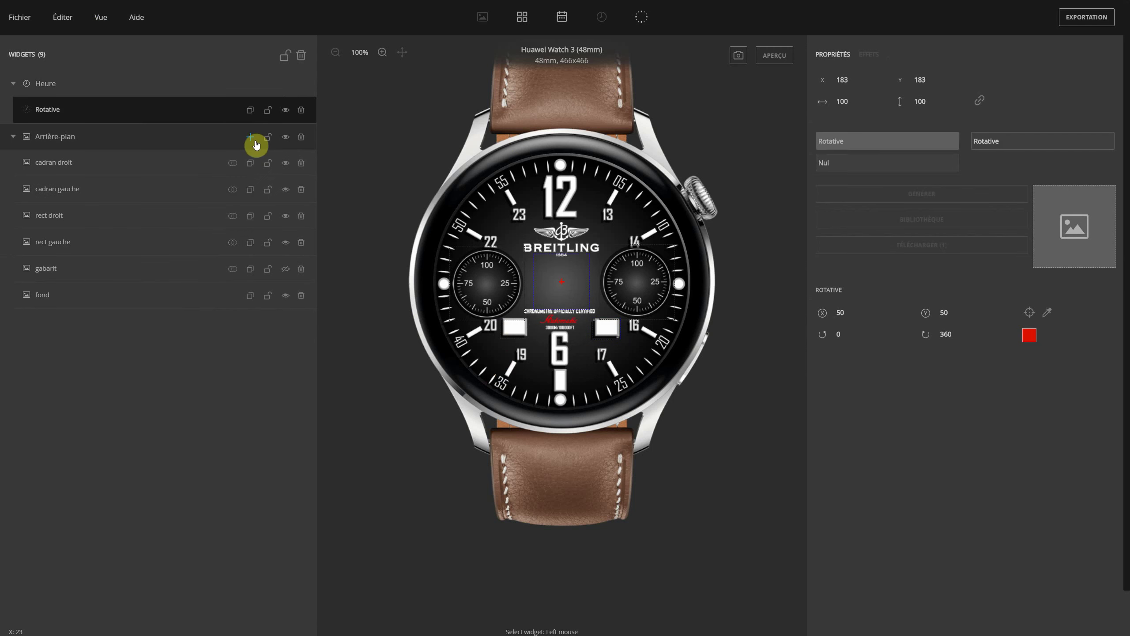
Step: Set the Rotative widget's data type to 12 Heures and load the hand image A100_030
{"action": "left_click", "coordinate": [920, 165]}
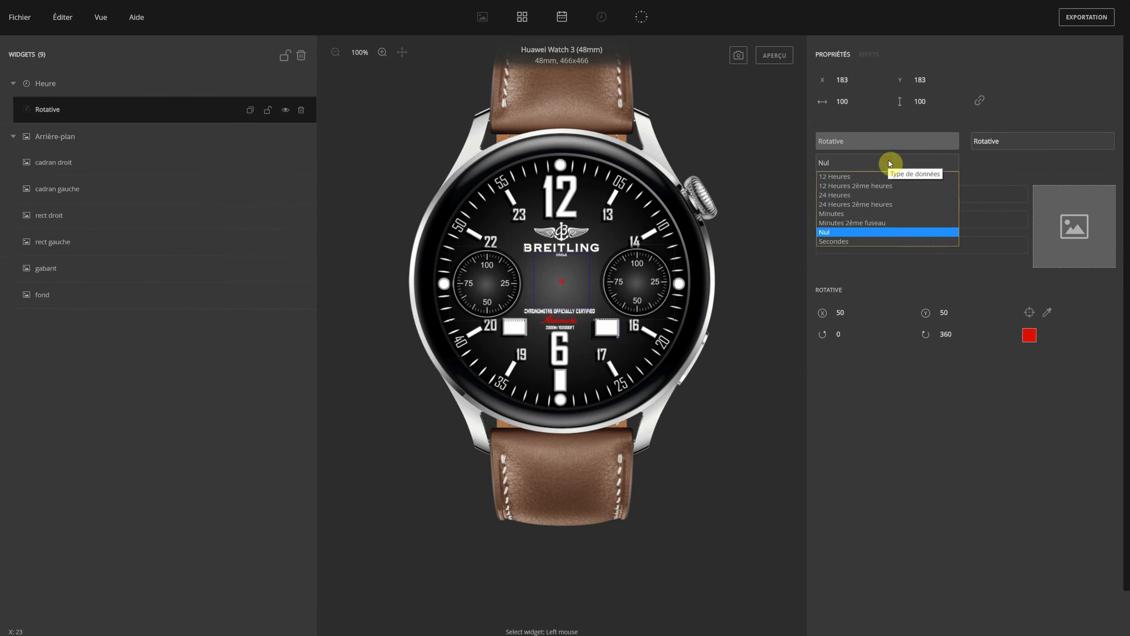
{"action": "left_click", "coordinate": [855, 177]}
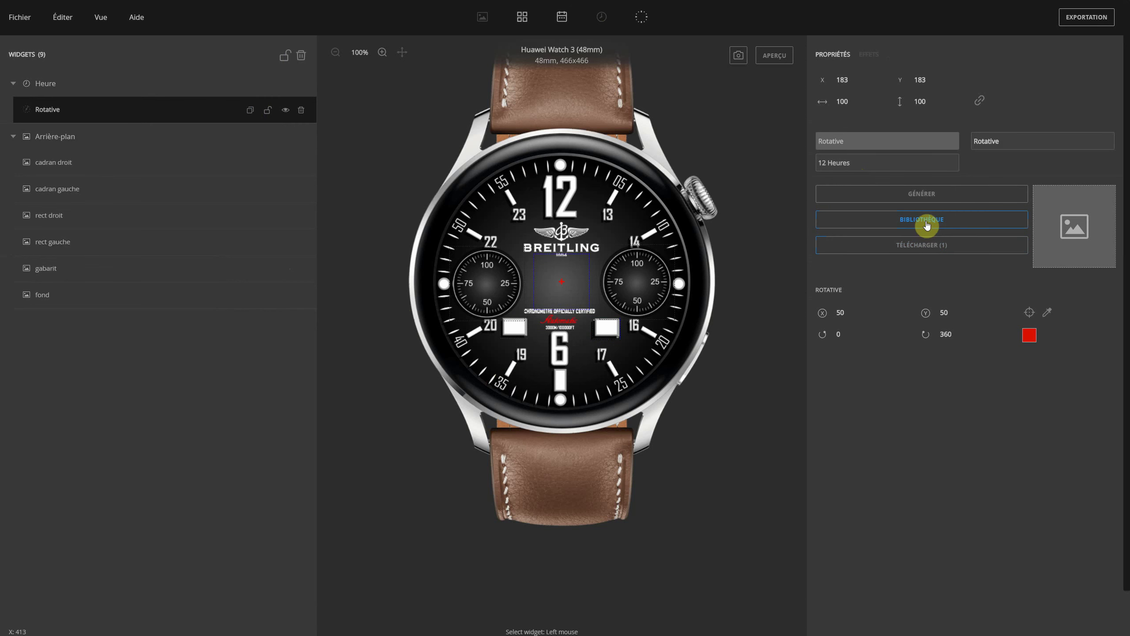
{"action": "left_click", "coordinate": [930, 245]}
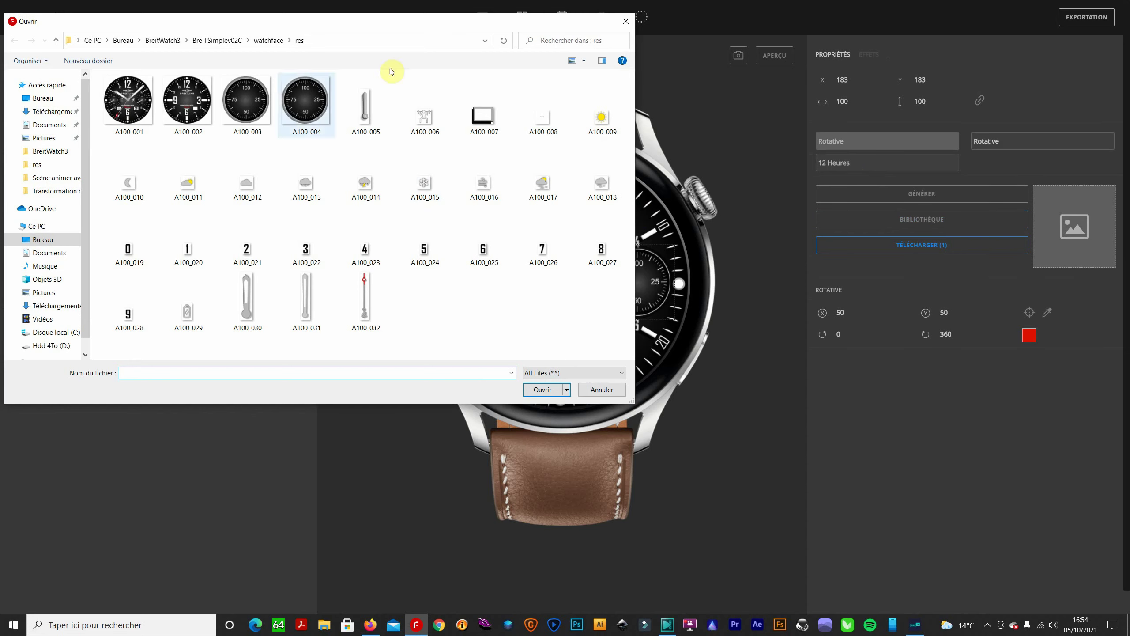
{"action": "double_click", "coordinate": [247, 309]}
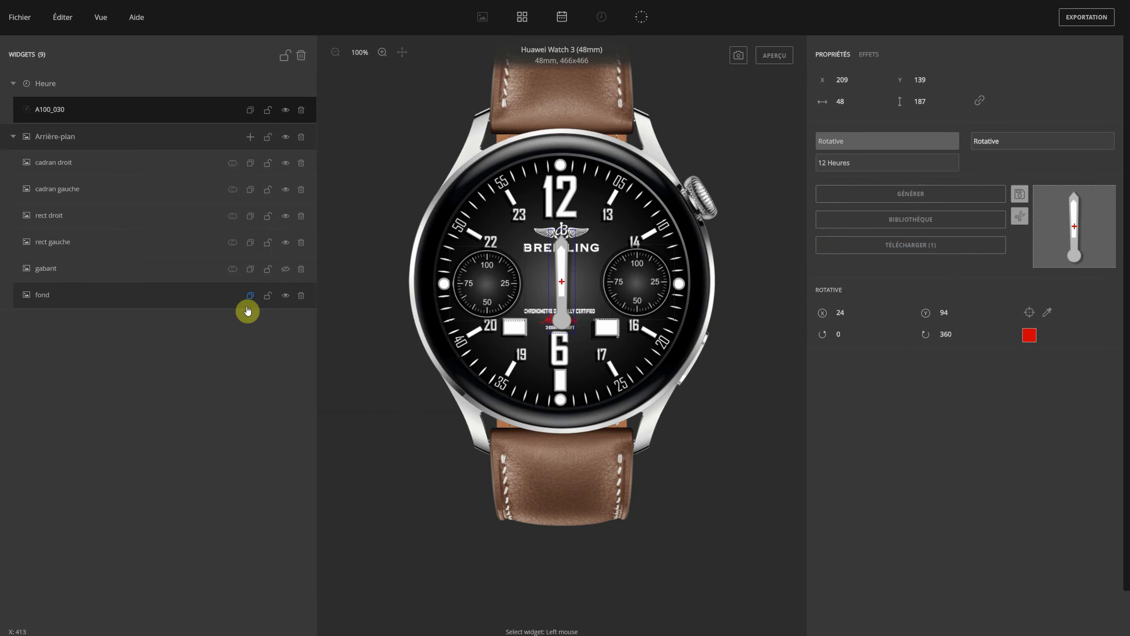
Step: Display the grid and move the hour hand so its round base sits on the dial centre, at X 210, Y 68
{"action": "left_click", "coordinate": [101, 17]}
{"action": "left_click", "coordinate": [140, 94]}
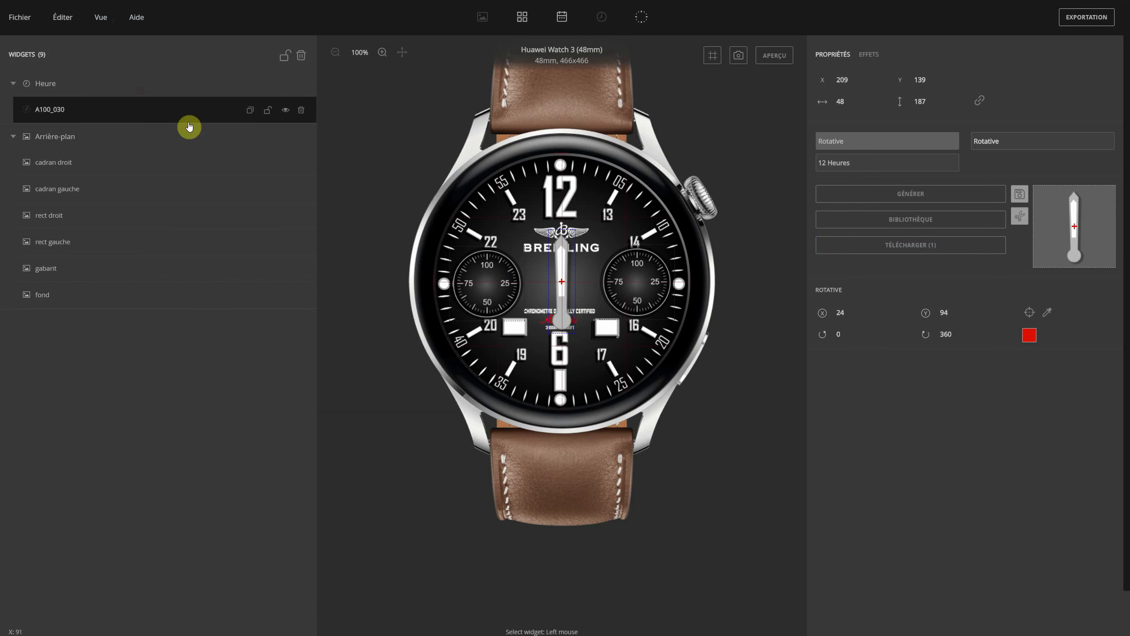
{"action": "key", "text": "Up"}
{"action": "key", "text": "Up"}
{"action": "key", "text": "Up"}
{"action": "key", "text": "Up"}
{"action": "key", "text": "Up"}
{"action": "key", "text": "Up"}
{"action": "key", "text": "Up"}
{"action": "key", "text": "Up"}
{"action": "key", "text": "Up"}
{"action": "key", "text": "Up"}
{"action": "key", "text": "Up"}
{"action": "key", "text": "Up"}
{"action": "key", "text": "Up"}
{"action": "key", "text": "Up"}
{"action": "key", "text": "Up"}
{"action": "key", "text": "Up"}
{"action": "key", "text": "Up"}
{"action": "key", "text": "Up"}
{"action": "key", "text": "Up"}
{"action": "key", "text": "Up"}
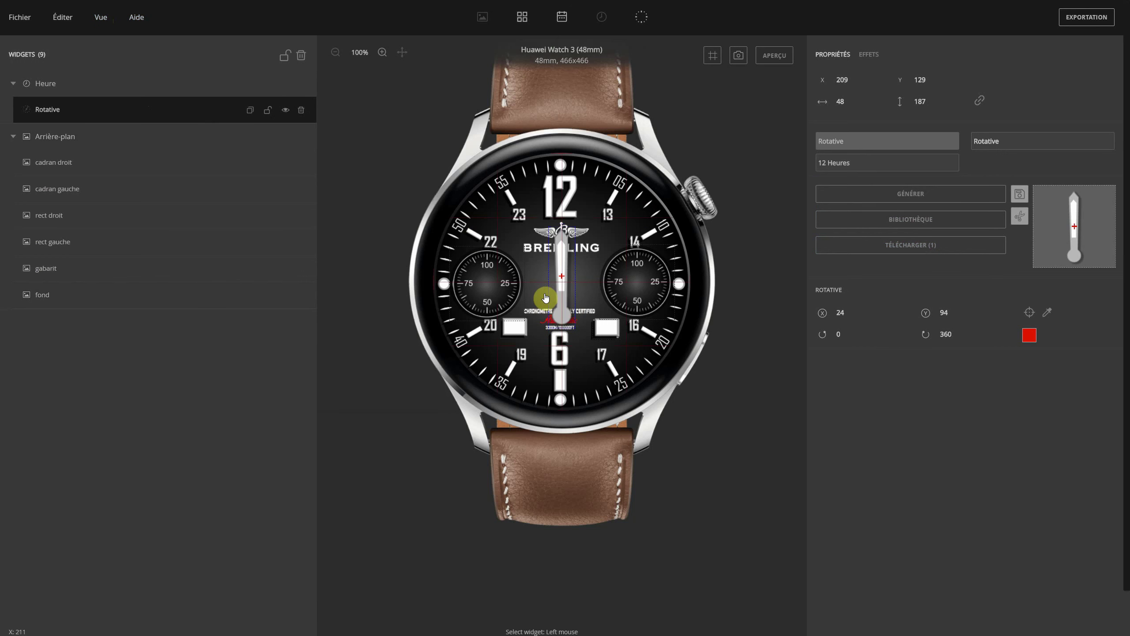
{"action": "key", "text": "Up"}
{"action": "key", "text": "Up"}
{"action": "key", "text": "Up"}
{"action": "key", "text": "Up"}
{"action": "key", "text": "Up"}
{"action": "key", "text": "Up"}
{"action": "key", "text": "Up"}
{"action": "key", "text": "Up"}
{"action": "key", "text": "Up"}
{"action": "key", "text": "Up"}
{"action": "key", "text": "Up"}
{"action": "key", "text": "Up"}
{"action": "key", "text": "Up"}
{"action": "key", "text": "Up"}
{"action": "key", "text": "Up"}
{"action": "key", "text": "Up"}
{"action": "key", "text": "Up"}
{"action": "key", "text": "Up"}
{"action": "key", "text": "Up"}
{"action": "key", "text": "Up"}
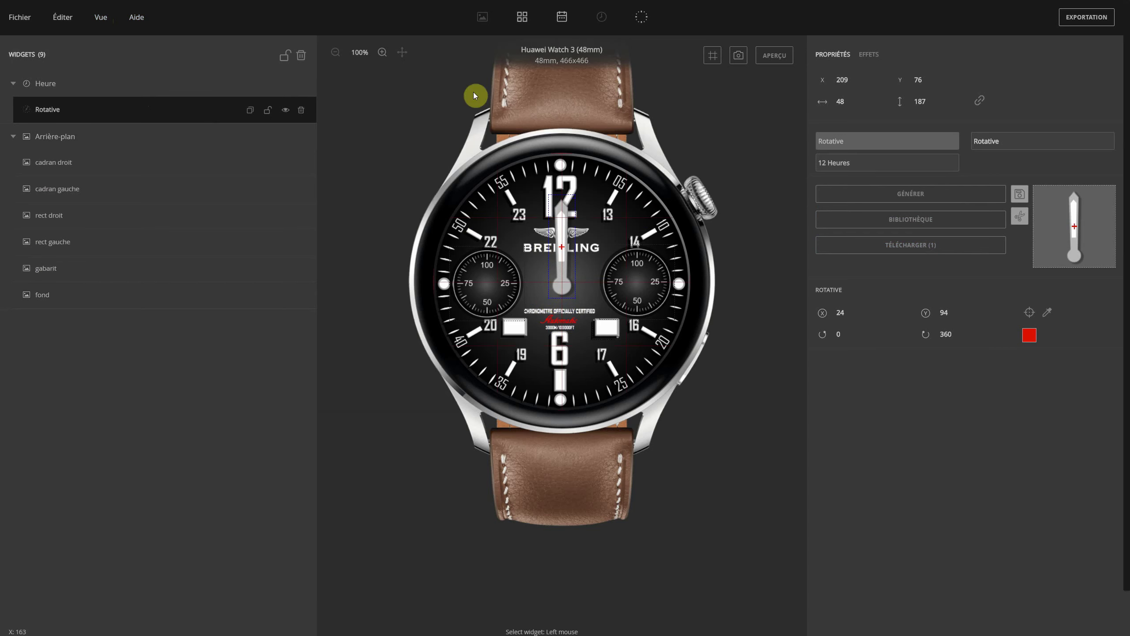
{"action": "left_click", "coordinate": [382, 53]}
{"action": "left_click", "coordinate": [381, 52]}
{"action": "key", "text": "Up"}
{"action": "key", "text": "Up"}
{"action": "key", "text": "Up"}
{"action": "key", "text": "Up"}
{"action": "key", "text": "Up"}
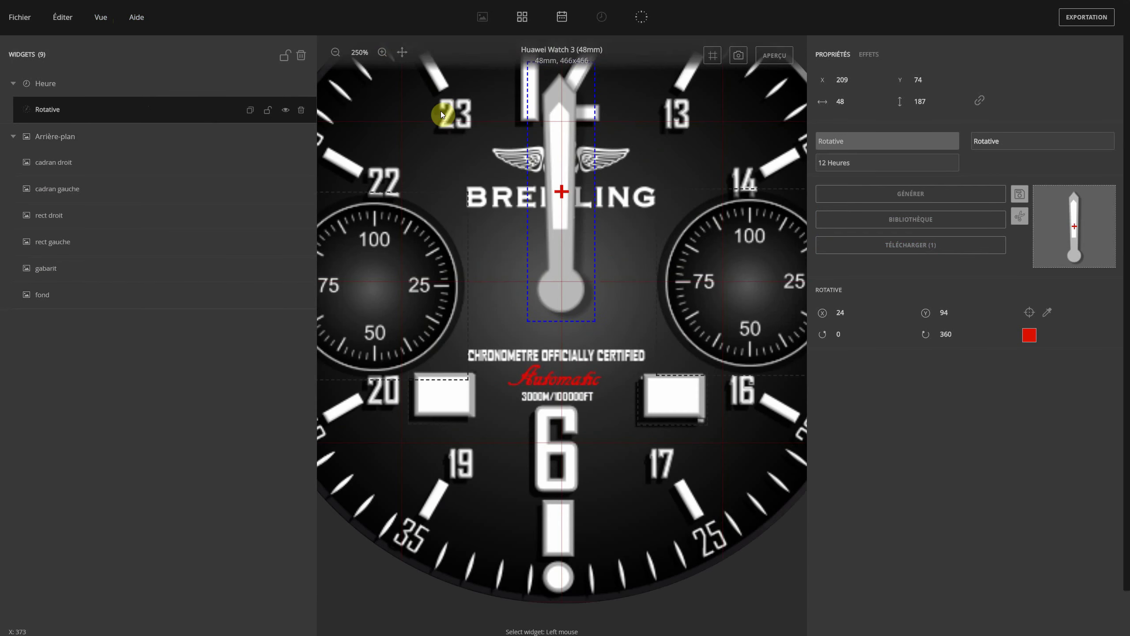
{"action": "key", "text": "Up"}
{"action": "key", "text": "Up"}
{"action": "key", "text": "Up"}
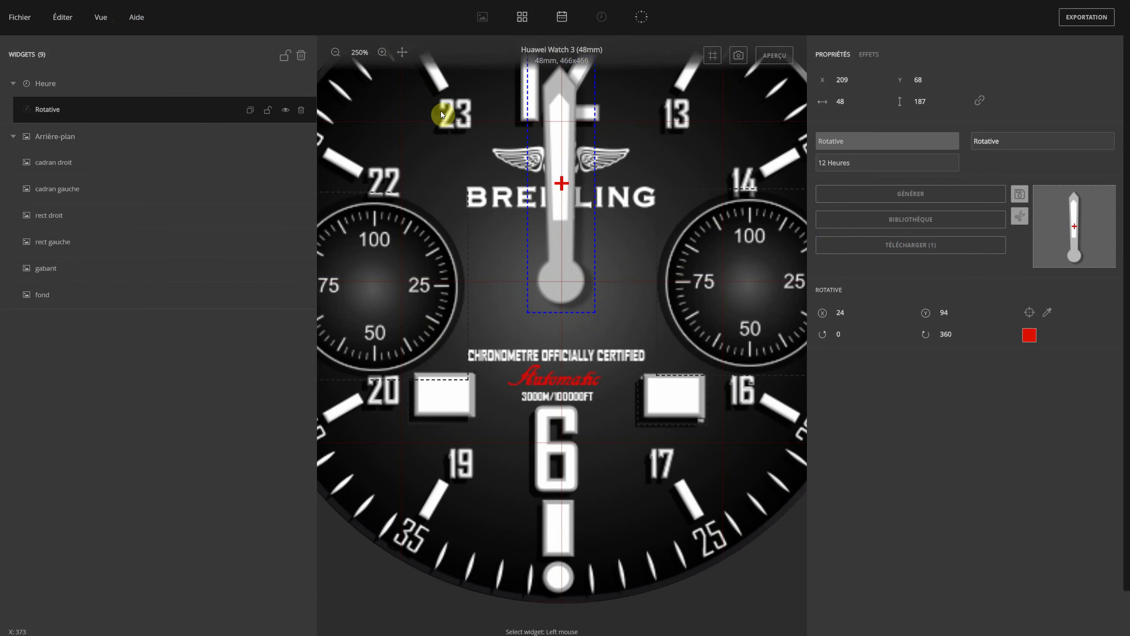
{"action": "key", "text": "Right"}
{"action": "key", "text": "Right"}
{"action": "key", "text": "Left"}
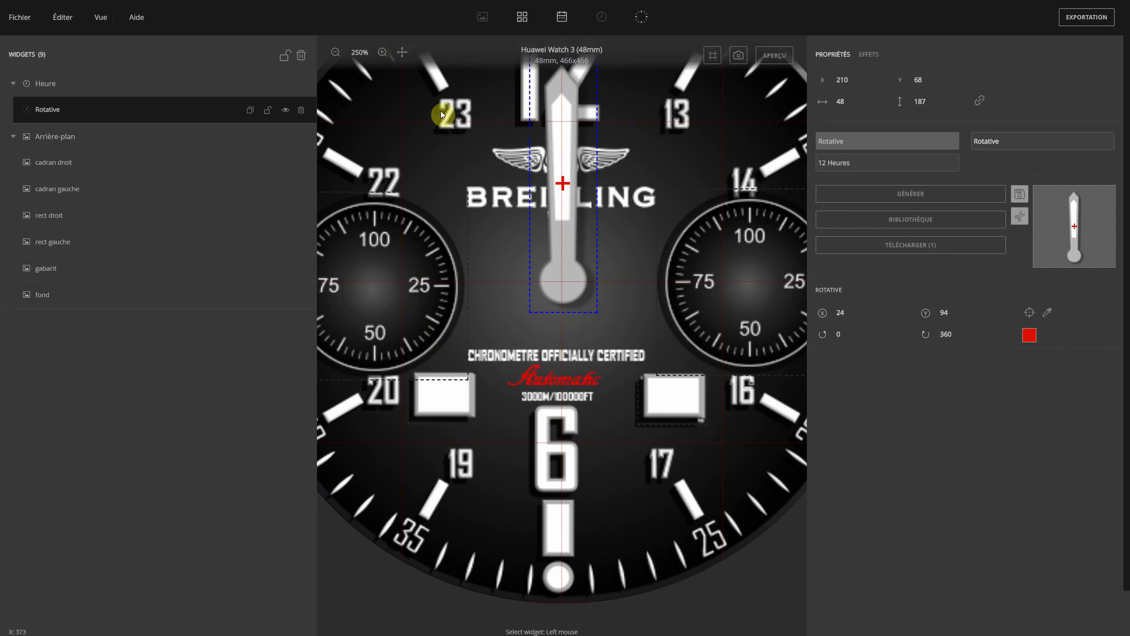
Step: Set the hour hand's rotation centre to X 23, Y 165, in the middle of its round base
{"action": "left_click", "coordinate": [958, 311]}
{"action": "left_click", "coordinate": [958, 311]}
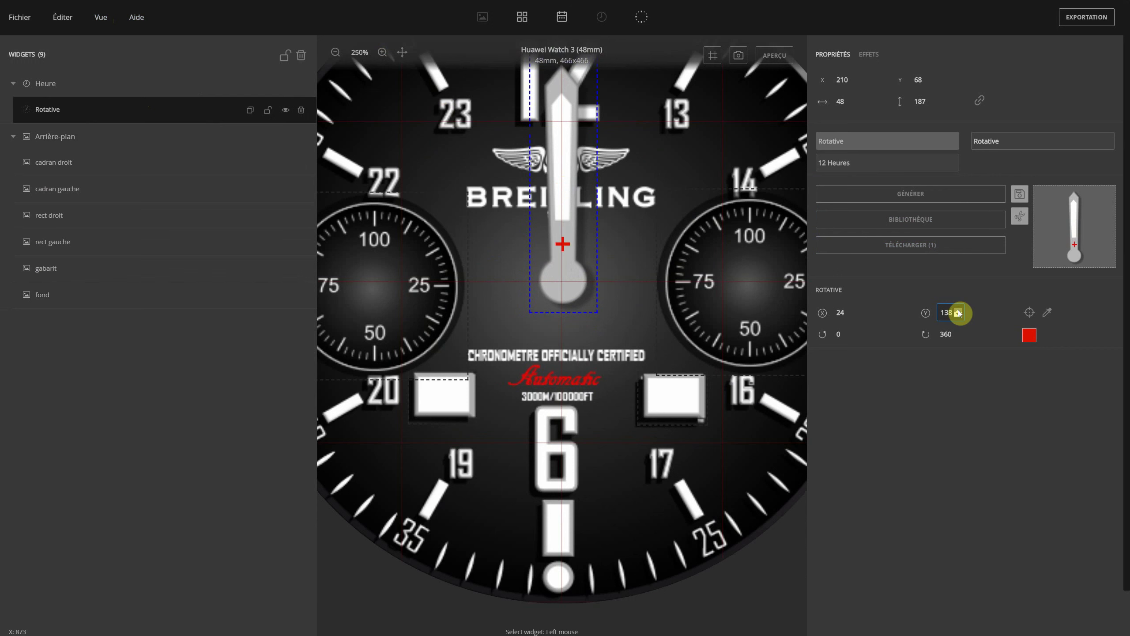
{"action": "left_click_drag", "start_coordinate": [957, 311], "coordinate": [958, 311]}
{"action": "left_click", "coordinate": [854, 312]}
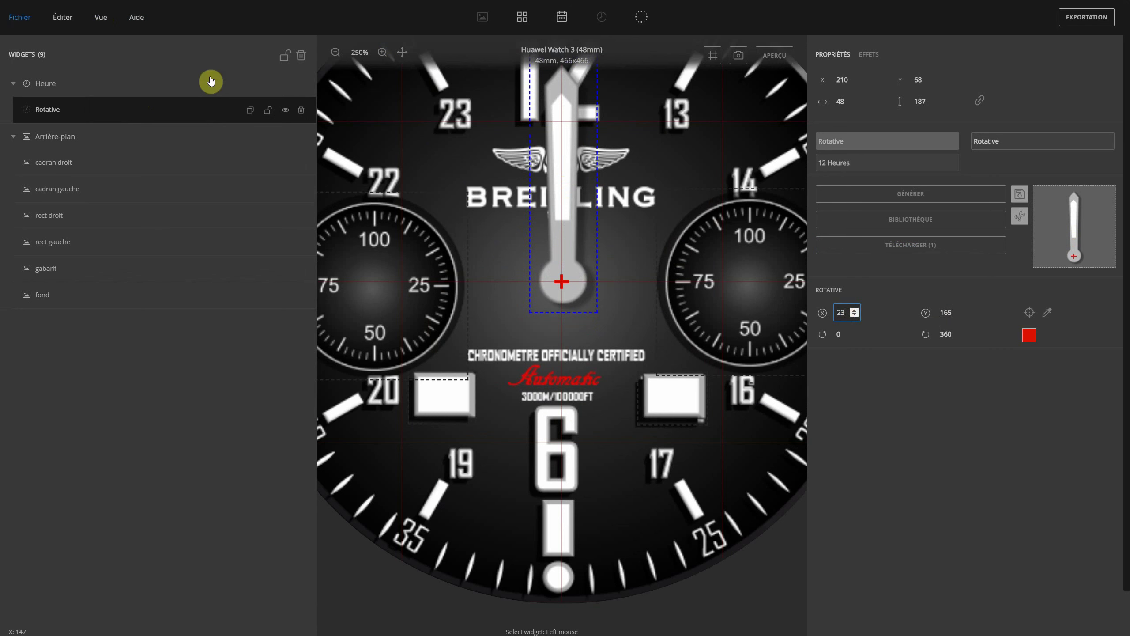
Step: Add a second Rotative widget to the Heure group, set its data type to Minutes and load the hand image A100_031
{"action": "left_click", "coordinate": [251, 85]}
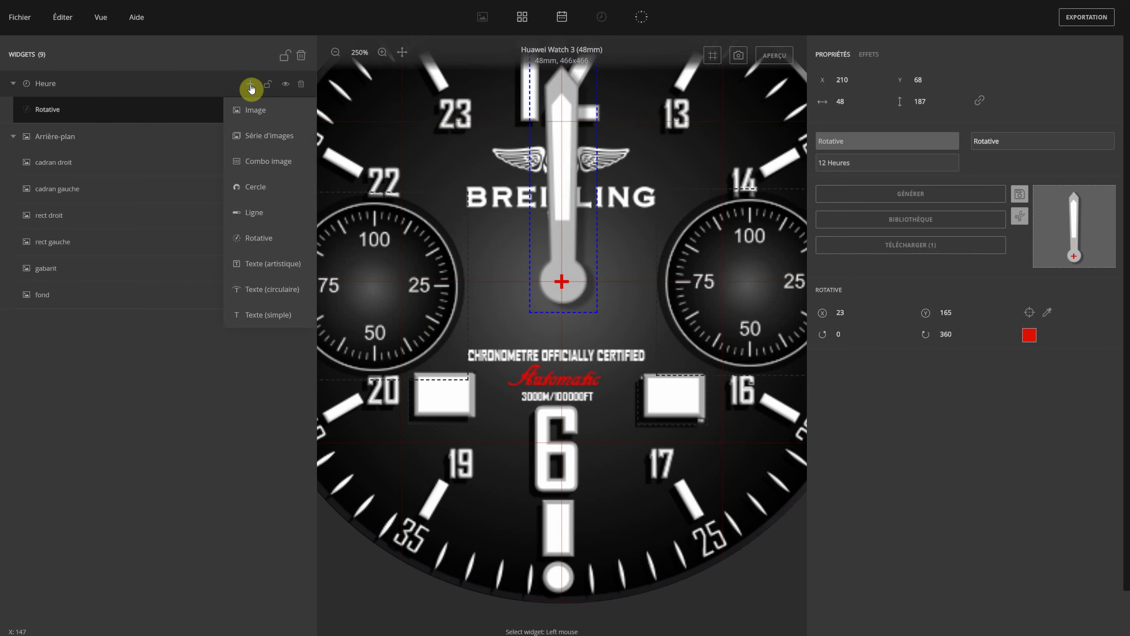
{"action": "left_click", "coordinate": [259, 239]}
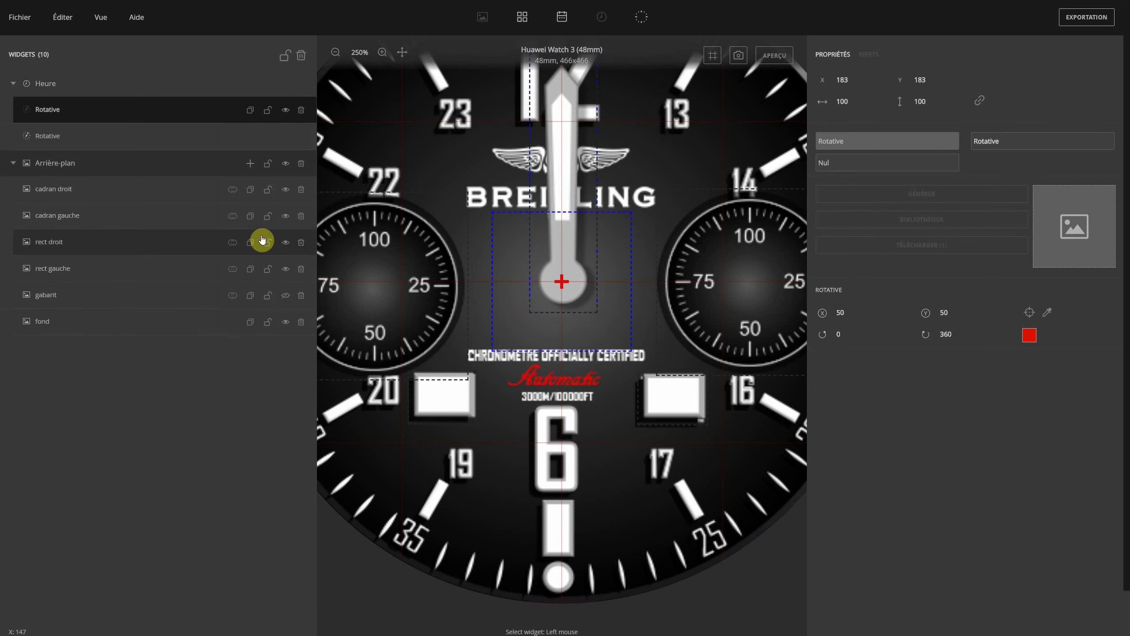
{"action": "left_click", "coordinate": [834, 161]}
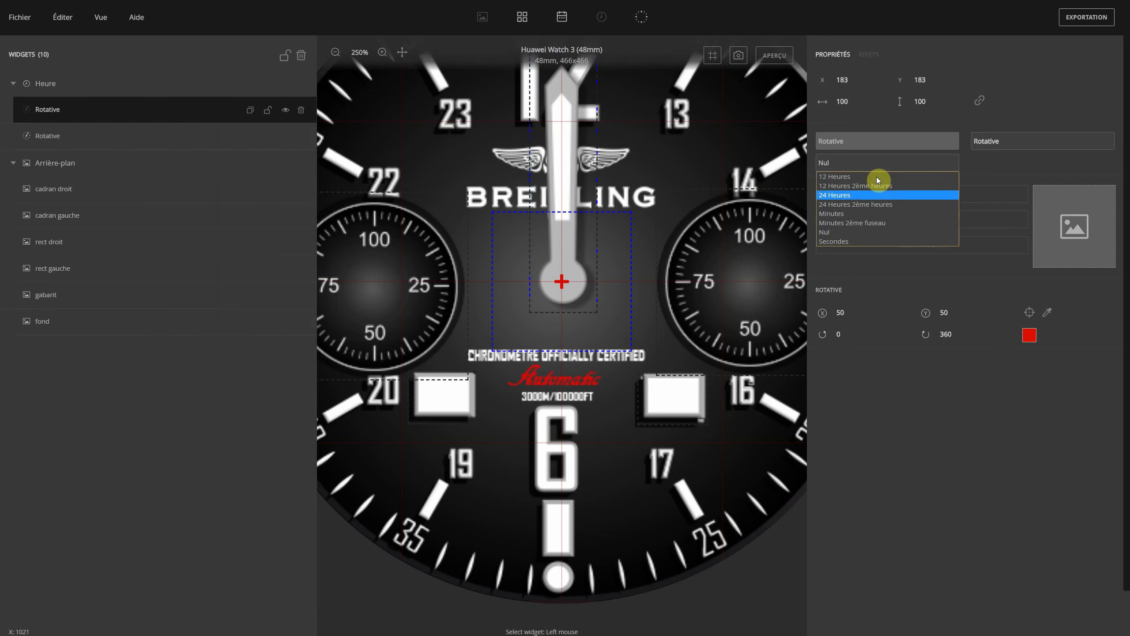
{"action": "left_click", "coordinate": [858, 215]}
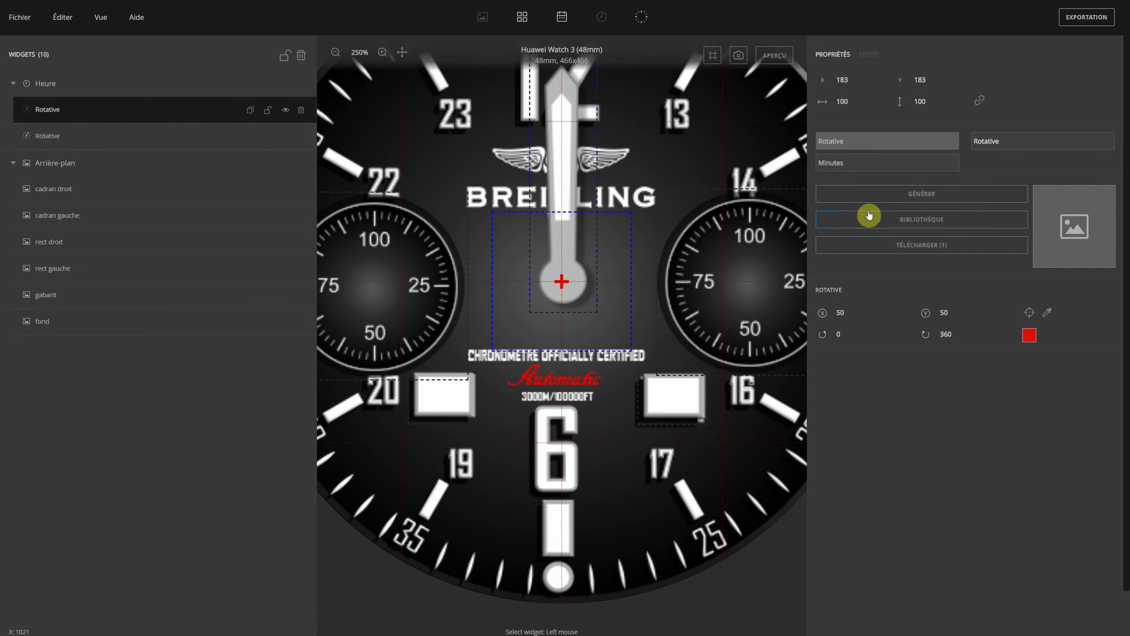
{"action": "left_click", "coordinate": [924, 250]}
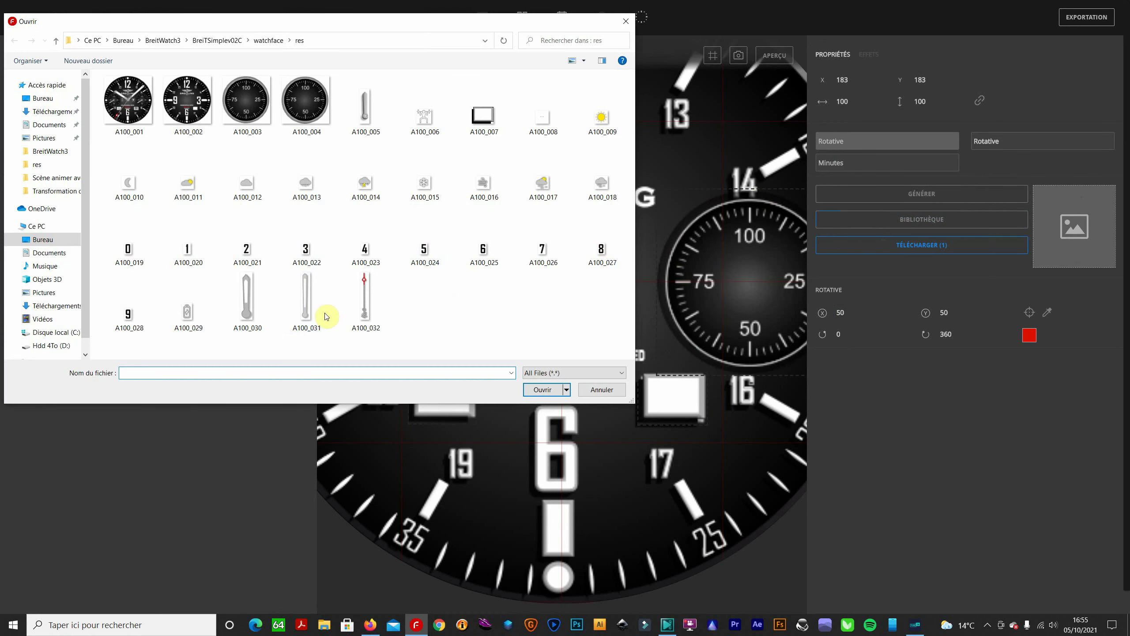
{"action": "double_click", "coordinate": [309, 313]}
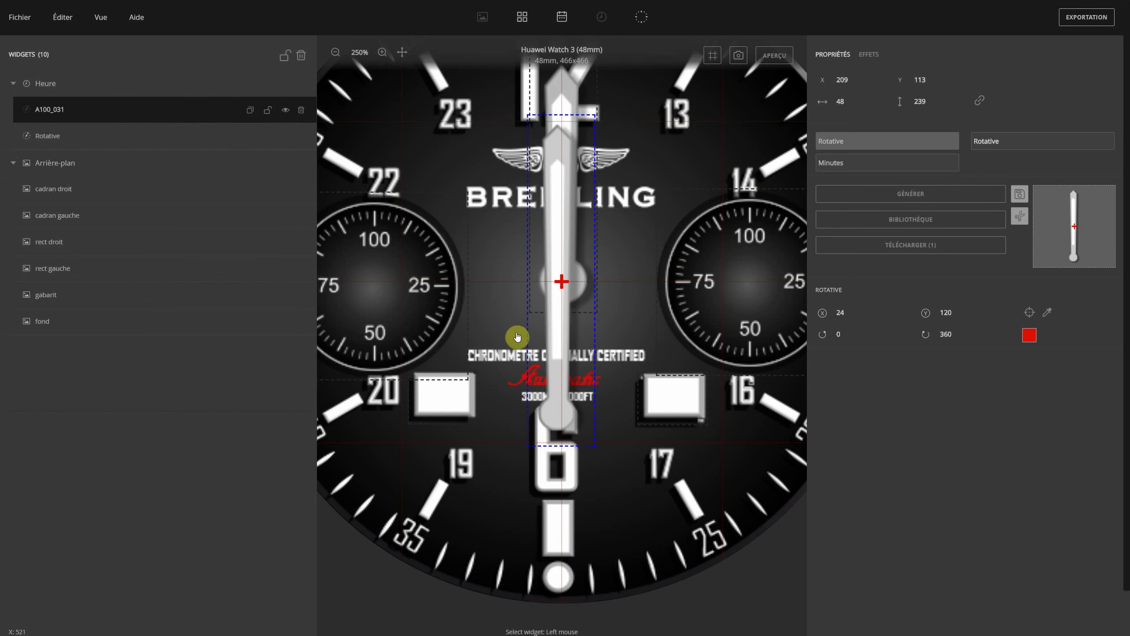
Step: Move the minute hand so its round base covers the hour hand's base at the dial centre, at X 213, Y 17
{"action": "key", "text": "Up"}
{"action": "key", "text": "Up"}
{"action": "key", "text": "Up"}
{"action": "key", "text": "Up"}
{"action": "key", "text": "Up"}
{"action": "key", "text": "Up"}
{"action": "key", "text": "Up"}
{"action": "key", "text": "Up"}
{"action": "key", "text": "Up"}
{"action": "key", "text": "Up"}
{"action": "key", "text": "Up"}
{"action": "key", "text": "Up"}
{"action": "key", "text": "Up"}
{"action": "key", "text": "Up"}
{"action": "key", "text": "Up"}
{"action": "key", "text": "Up"}
{"action": "key", "text": "Up"}
{"action": "key", "text": "Up"}
{"action": "key", "text": "Up"}
{"action": "key", "text": "Up"}
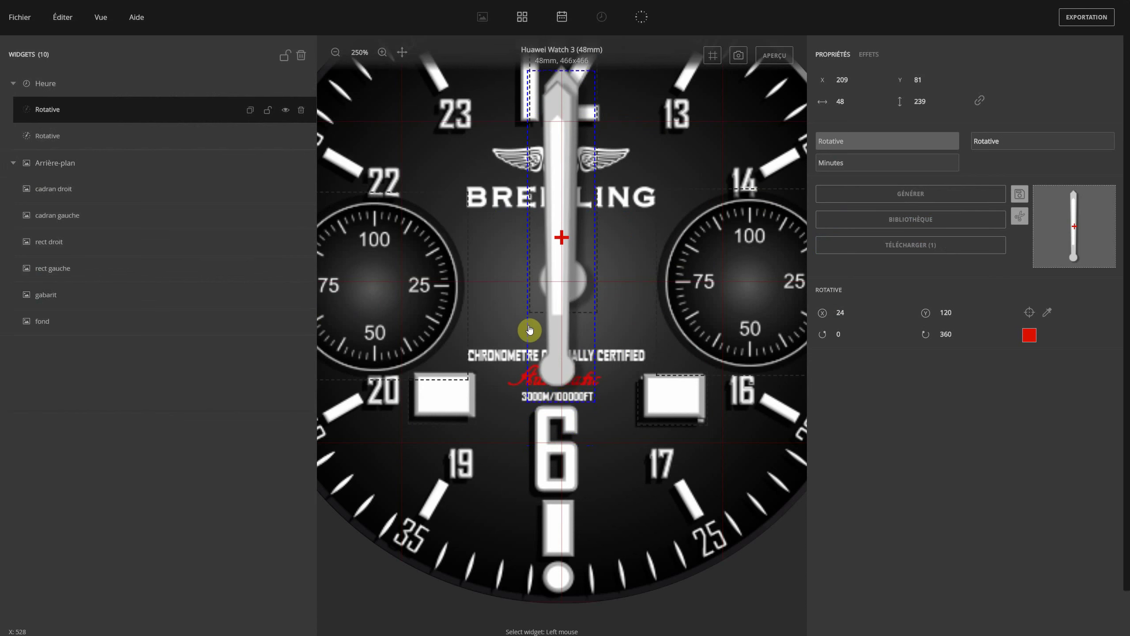
{"action": "key", "text": "Up"}
{"action": "key", "text": "Up"}
{"action": "key", "text": "Up"}
{"action": "key", "text": "Up"}
{"action": "key", "text": "Up"}
{"action": "key", "text": "Up"}
{"action": "key", "text": "Up"}
{"action": "key", "text": "Up"}
{"action": "key", "text": "Up"}
{"action": "key", "text": "Up"}
{"action": "key", "text": "Up"}
{"action": "key", "text": "Up"}
{"action": "key", "text": "Up"}
{"action": "key", "text": "Up"}
{"action": "key", "text": "Up"}
{"action": "key", "text": "Up"}
{"action": "key", "text": "Up"}
{"action": "key", "text": "Up"}
{"action": "key", "text": "Up"}
{"action": "key", "text": "Up"}
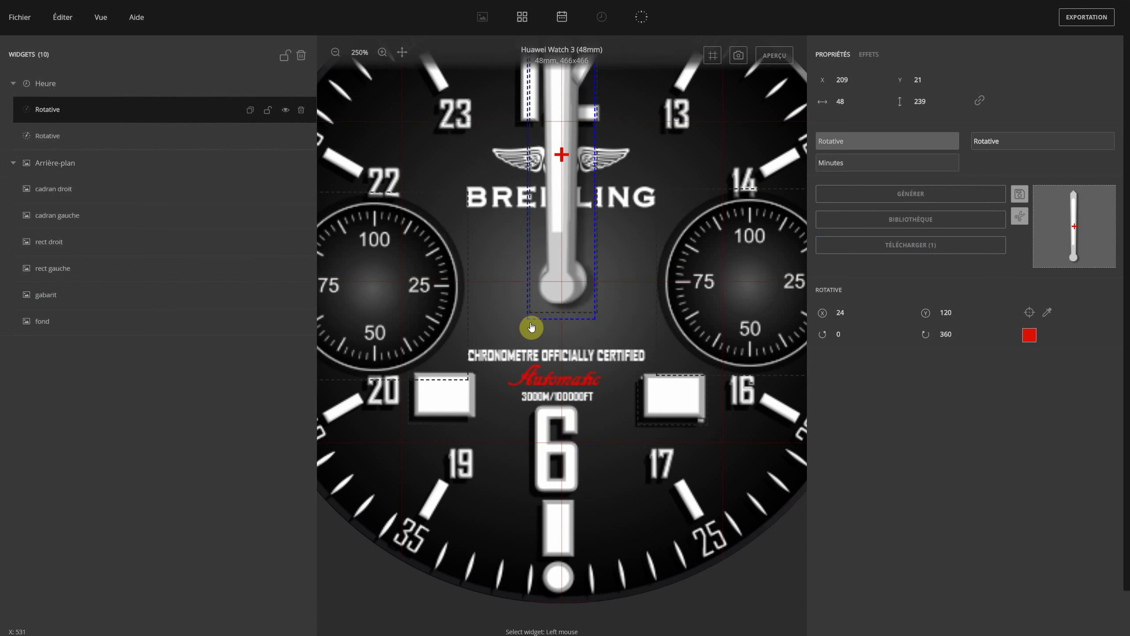
{"action": "key", "text": "Up"}
{"action": "key", "text": "Right"}
{"action": "key", "text": "Right"}
{"action": "key", "text": "Right"}
{"action": "key", "text": "Right"}
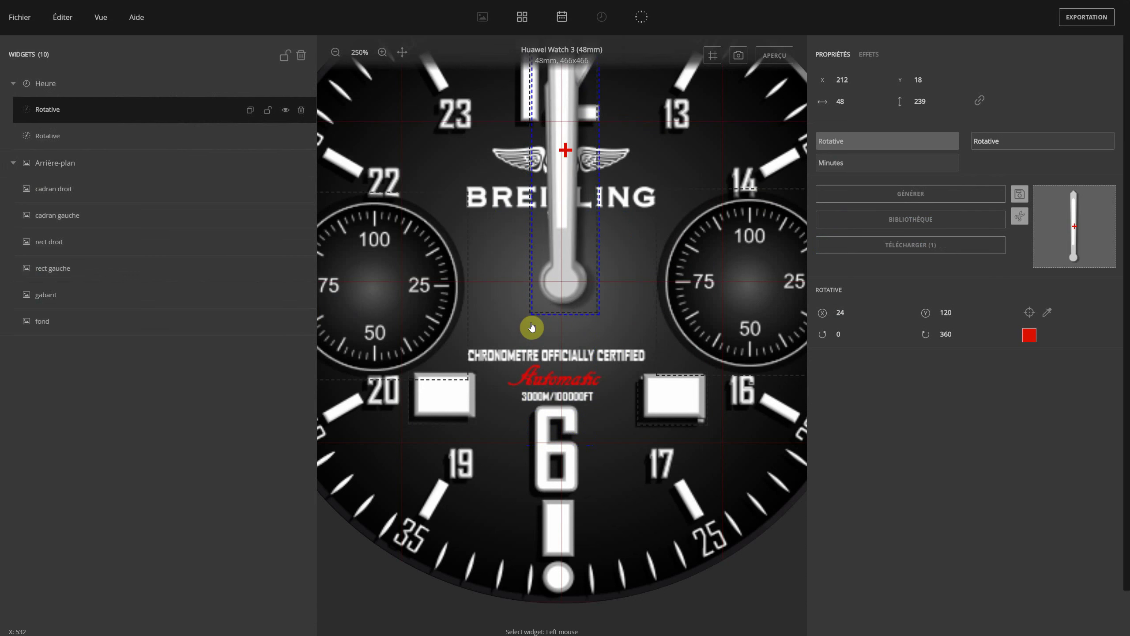
{"action": "key", "text": "Up"}
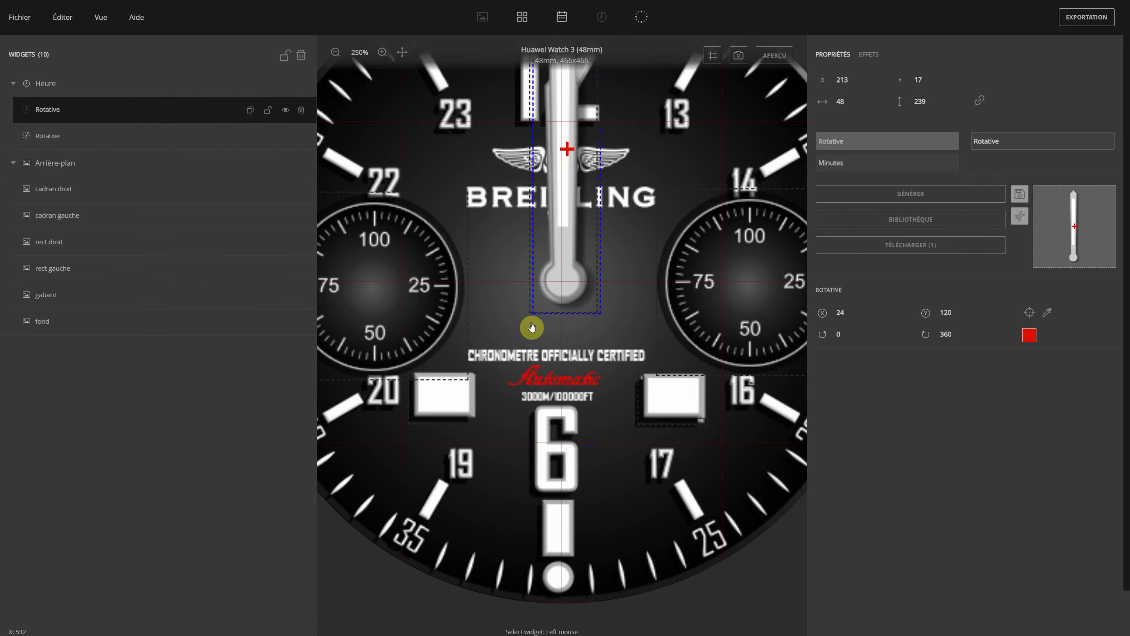
{"action": "key", "text": "Left"}
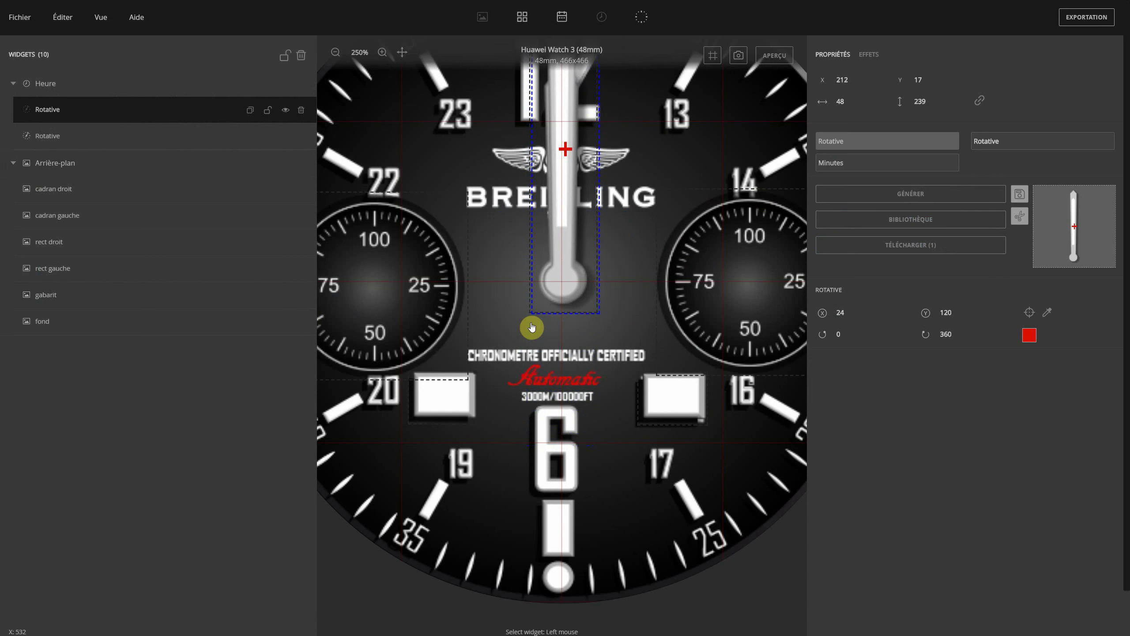
{"action": "key", "text": "Right"}
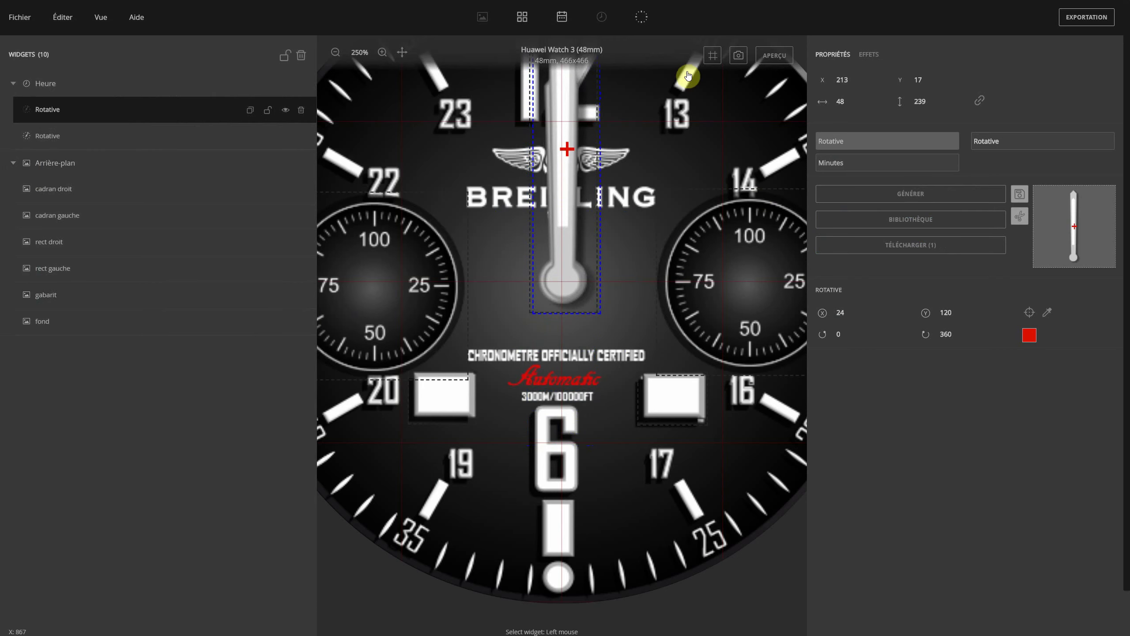
{"action": "left_click", "coordinate": [402, 57]}
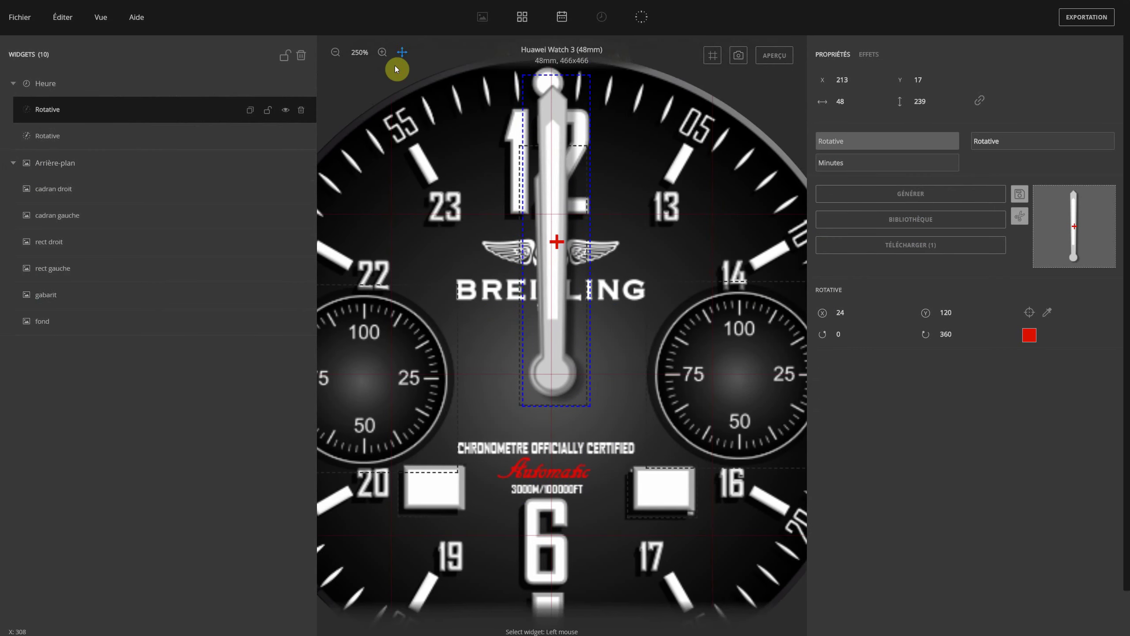
{"action": "key", "text": "Left"}
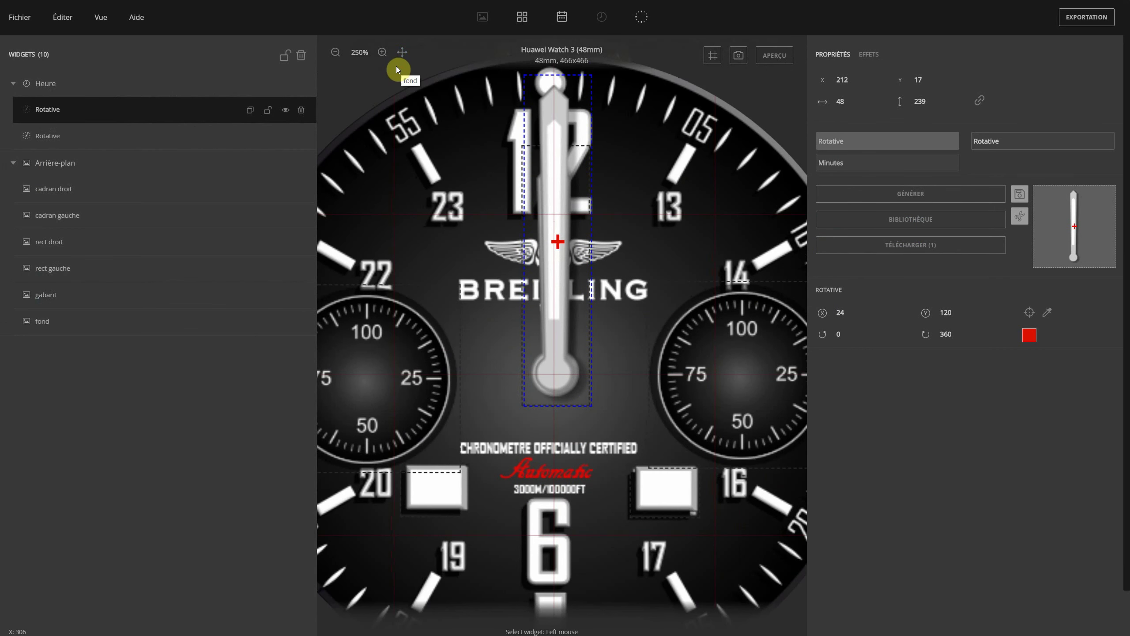
{"action": "key", "text": "Right"}
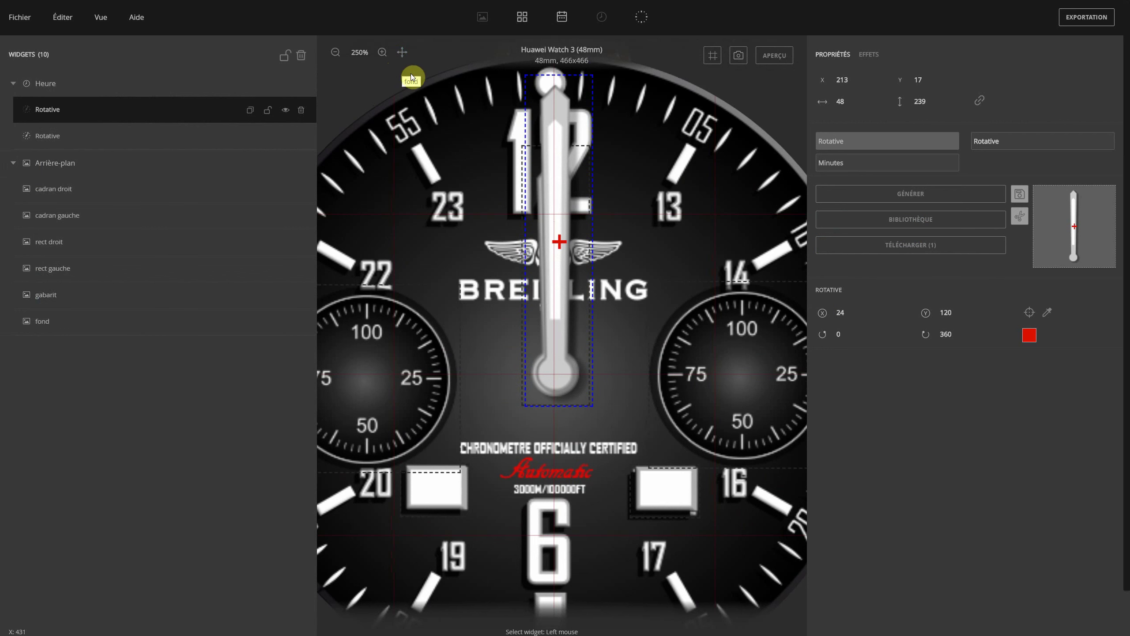
Step: Nudge the minute hand to X 212 and set its rotation centre to X 21, Y 216, in the middle of its base
{"action": "left_click", "coordinate": [959, 311]}
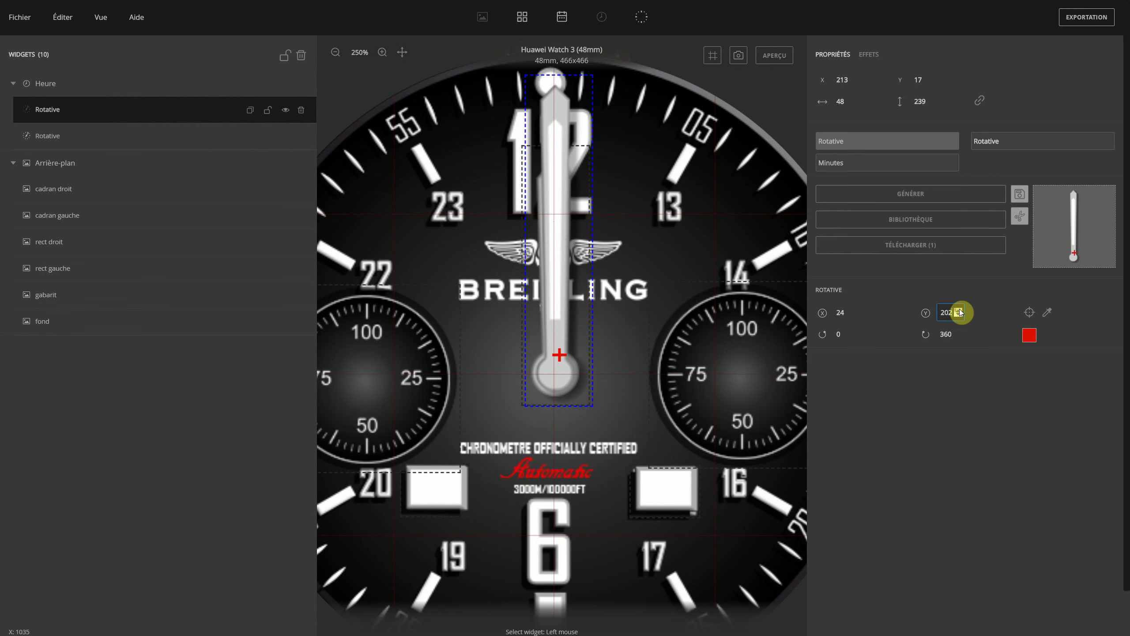
{"action": "left_click", "coordinate": [556, 304]}
{"action": "key", "text": "Left"}
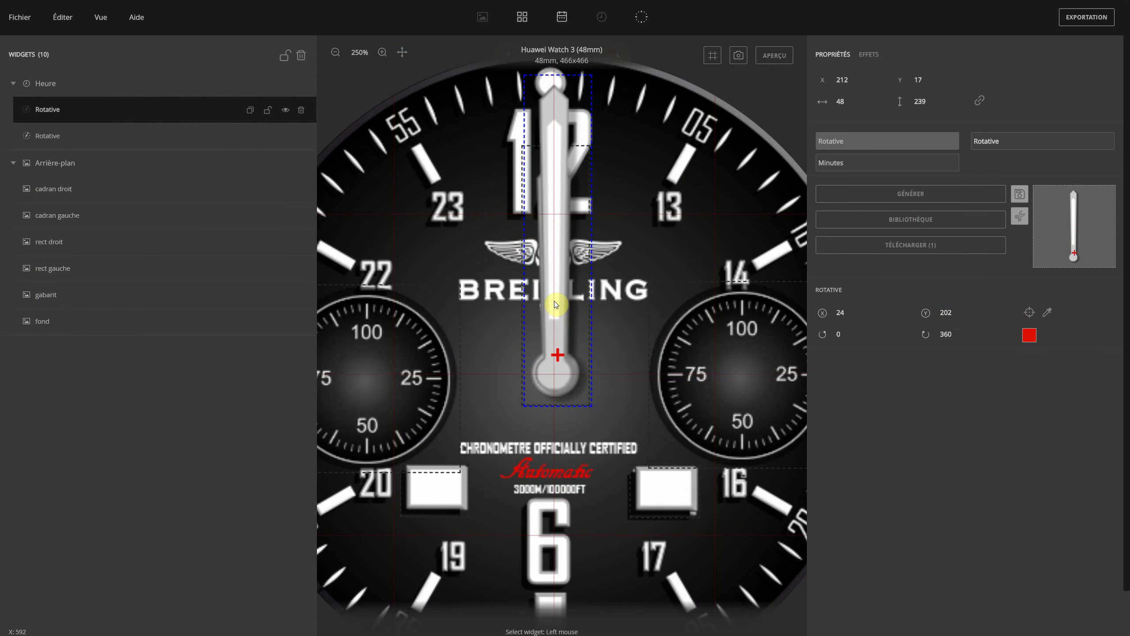
{"action": "left_click", "coordinate": [958, 311]}
{"action": "left_click", "coordinate": [958, 311]}
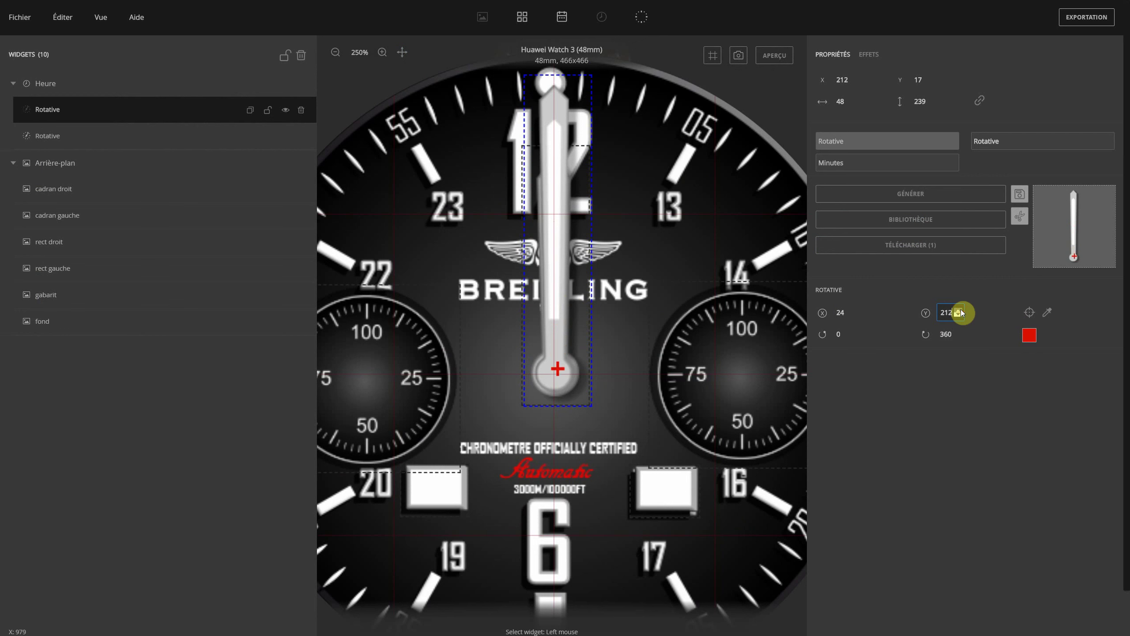
{"action": "left_click", "coordinate": [856, 311]}
{"action": "left_click", "coordinate": [856, 311]}
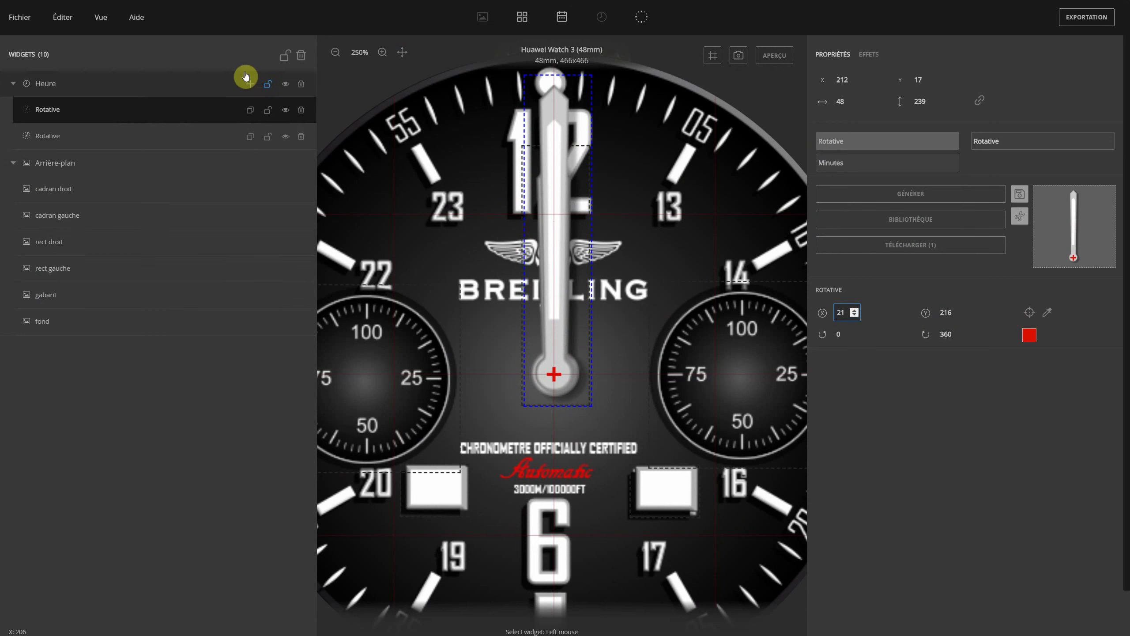
Step: Hide and show the minute hand to compare its base alignment with the hour hand underneath
{"action": "left_click", "coordinate": [290, 114]}
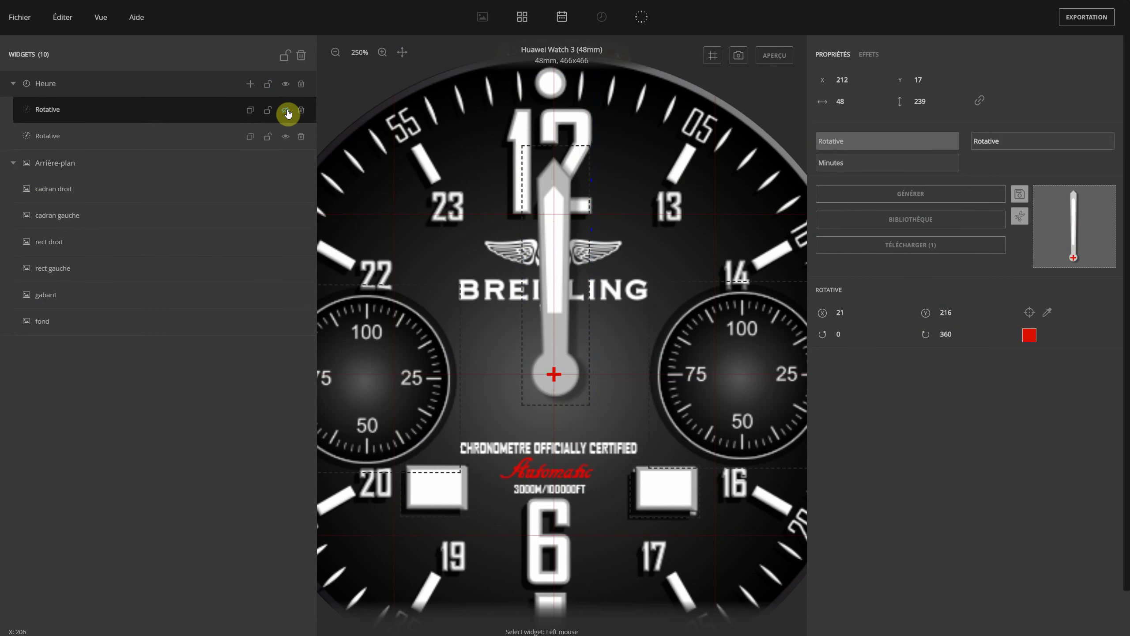
{"action": "left_click", "coordinate": [287, 111]}
{"action": "left_click", "coordinate": [287, 111]}
{"action": "left_click", "coordinate": [287, 112]}
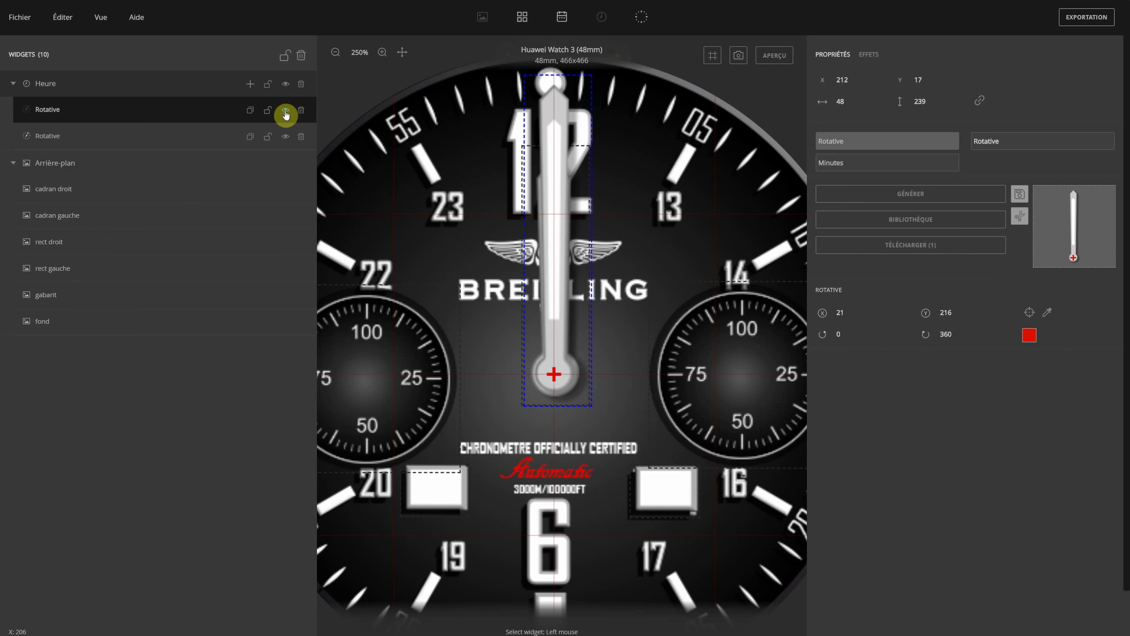
Step: Add a third Rotative widget to the Heure group, set its data type to Secondes and load the hand image A100_032
{"action": "left_click", "coordinate": [251, 87]}
{"action": "left_click", "coordinate": [251, 84]}
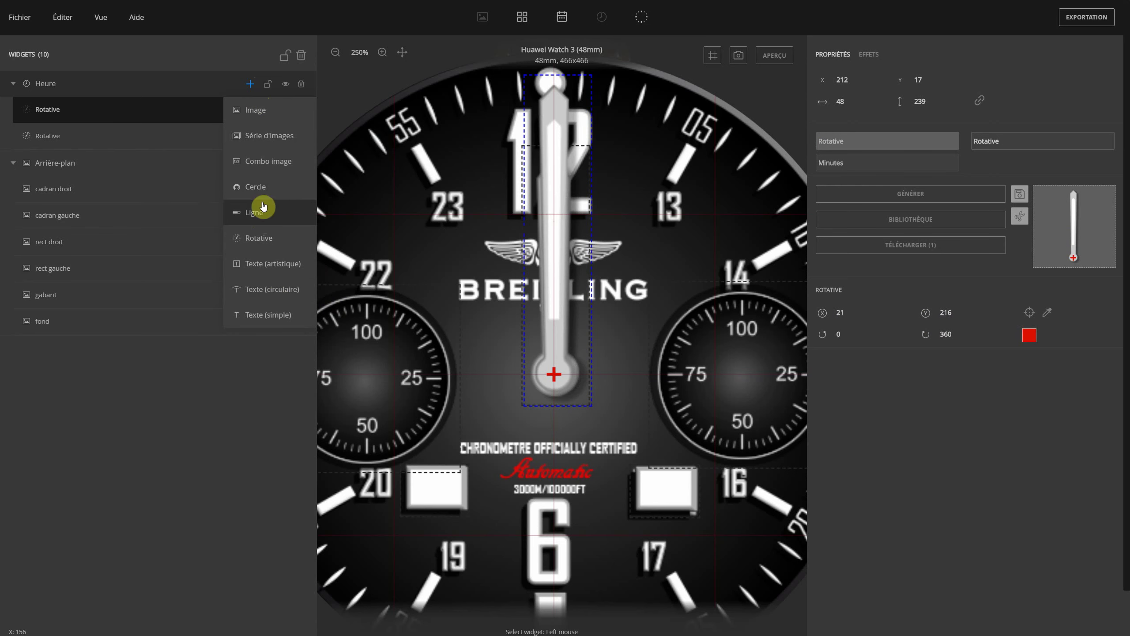
{"action": "left_click", "coordinate": [260, 238]}
{"action": "left_click", "coordinate": [922, 165]}
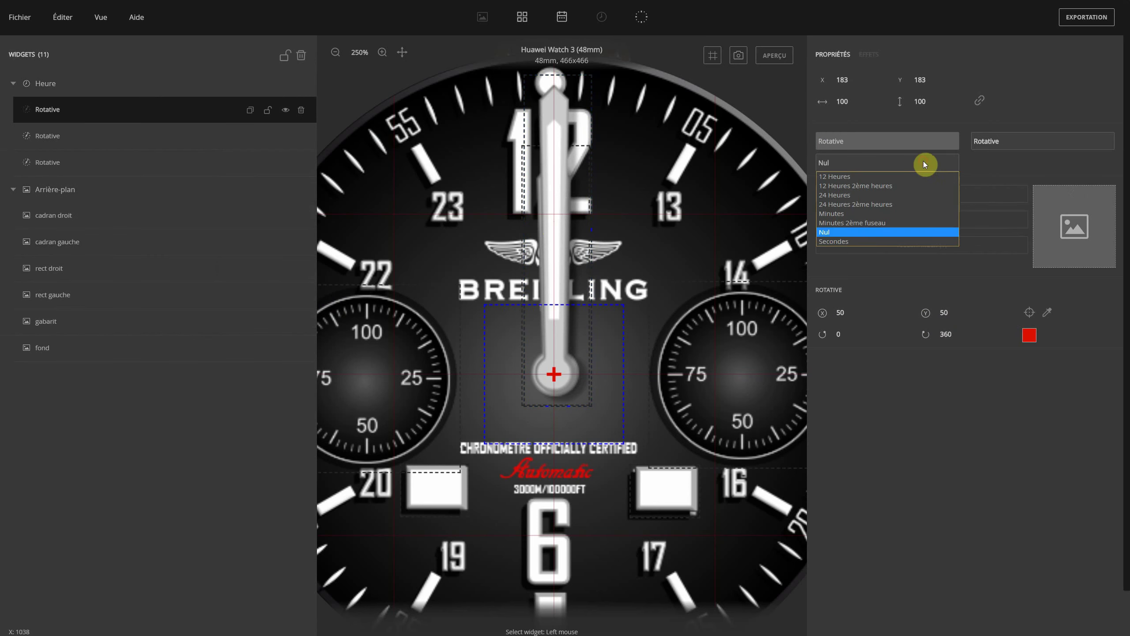
{"action": "left_click", "coordinate": [862, 241]}
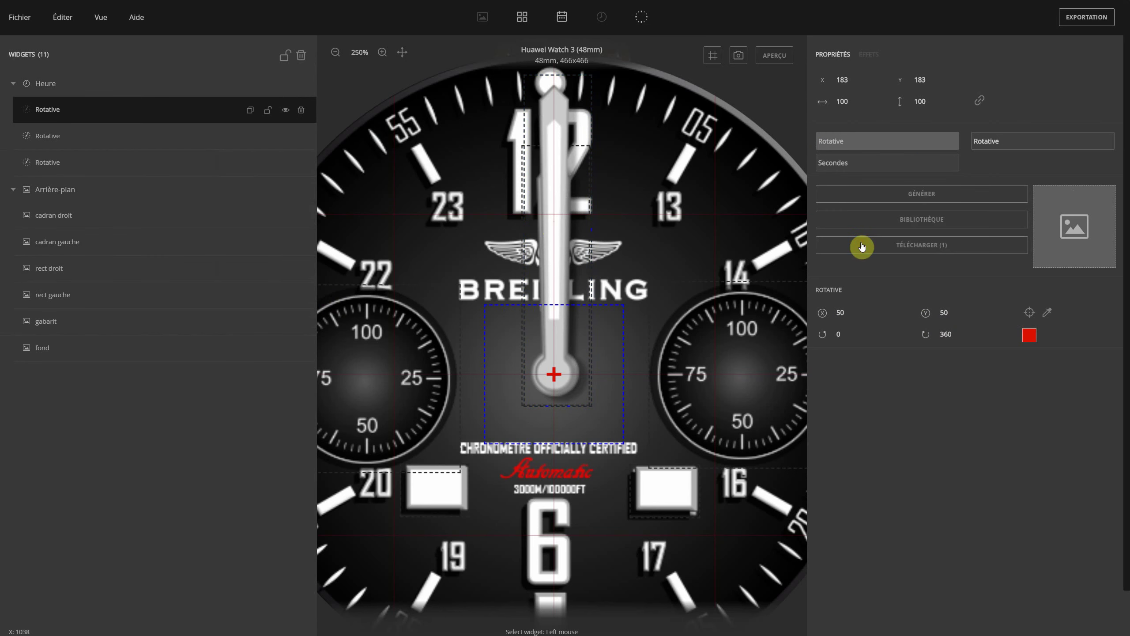
{"action": "left_click", "coordinate": [936, 249]}
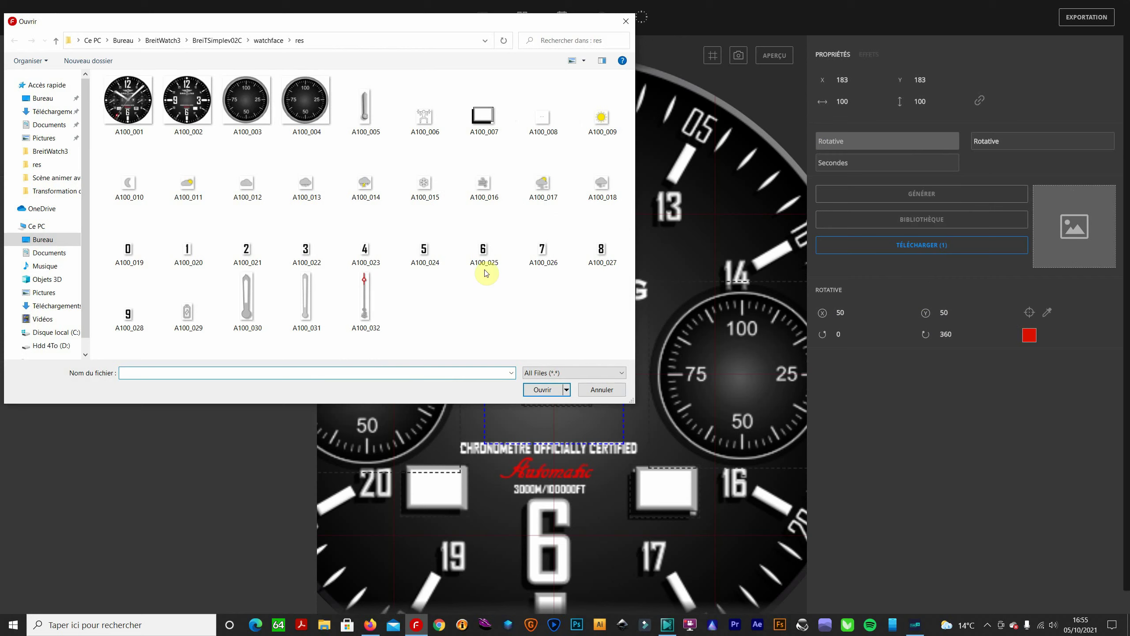
{"action": "double_click", "coordinate": [366, 307]}
Step: Move the second hand so its pivot ring sits on the dial centre, at X 210, Y 6
{"action": "key", "text": "Up"}
{"action": "key", "text": "Up"}
{"action": "key", "text": "Up"}
{"action": "key", "text": "Up"}
{"action": "key", "text": "Up"}
{"action": "key", "text": "Up"}
{"action": "key", "text": "Up"}
{"action": "key", "text": "Up"}
{"action": "key", "text": "Up"}
{"action": "key", "text": "Up"}
{"action": "key", "text": "Up"}
{"action": "key", "text": "Up"}
{"action": "key", "text": "Up"}
{"action": "key", "text": "Up"}
{"action": "key", "text": "Up"}
{"action": "key", "text": "Up"}
{"action": "key", "text": "Up"}
{"action": "key", "text": "Up"}
{"action": "key", "text": "Up"}
{"action": "key", "text": "Up"}
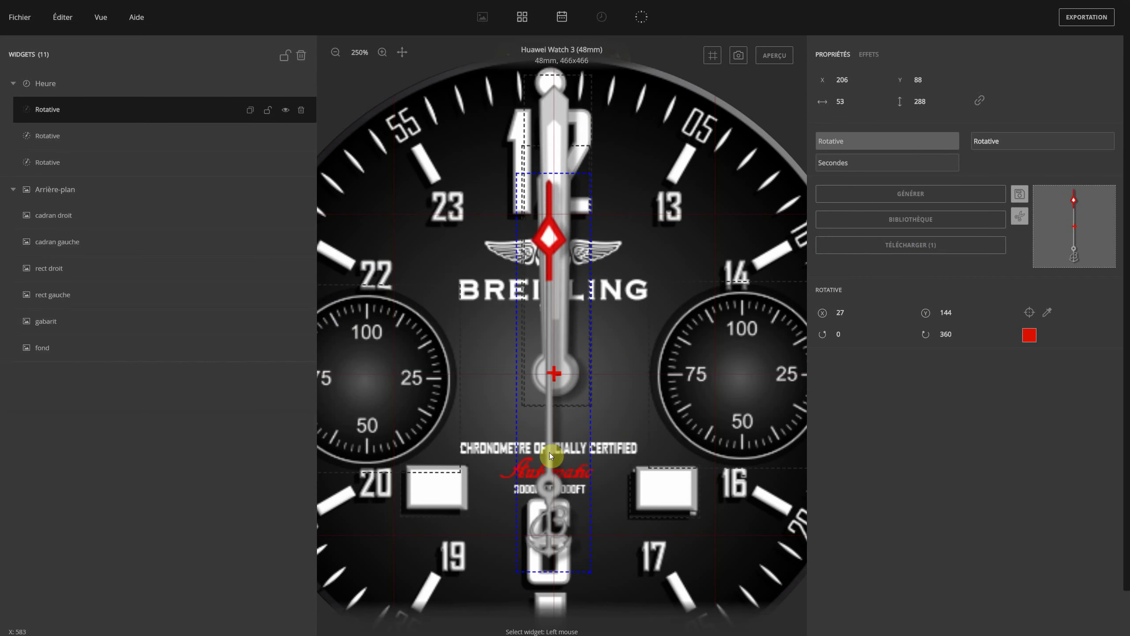
{"action": "key", "text": "Up"}
{"action": "key", "text": "Up"}
{"action": "key", "text": "Up"}
{"action": "key", "text": "Up"}
{"action": "key", "text": "Up"}
{"action": "key", "text": "Up"}
{"action": "key", "text": "Up"}
{"action": "key", "text": "Up"}
{"action": "key", "text": "Up"}
{"action": "key", "text": "Up"}
{"action": "key", "text": "Up"}
{"action": "key", "text": "Up"}
{"action": "key", "text": "Up"}
{"action": "key", "text": "Up"}
{"action": "key", "text": "Up"}
{"action": "key", "text": "Up"}
{"action": "key", "text": "Up"}
{"action": "key", "text": "Up"}
{"action": "key", "text": "Up"}
{"action": "key", "text": "Up"}
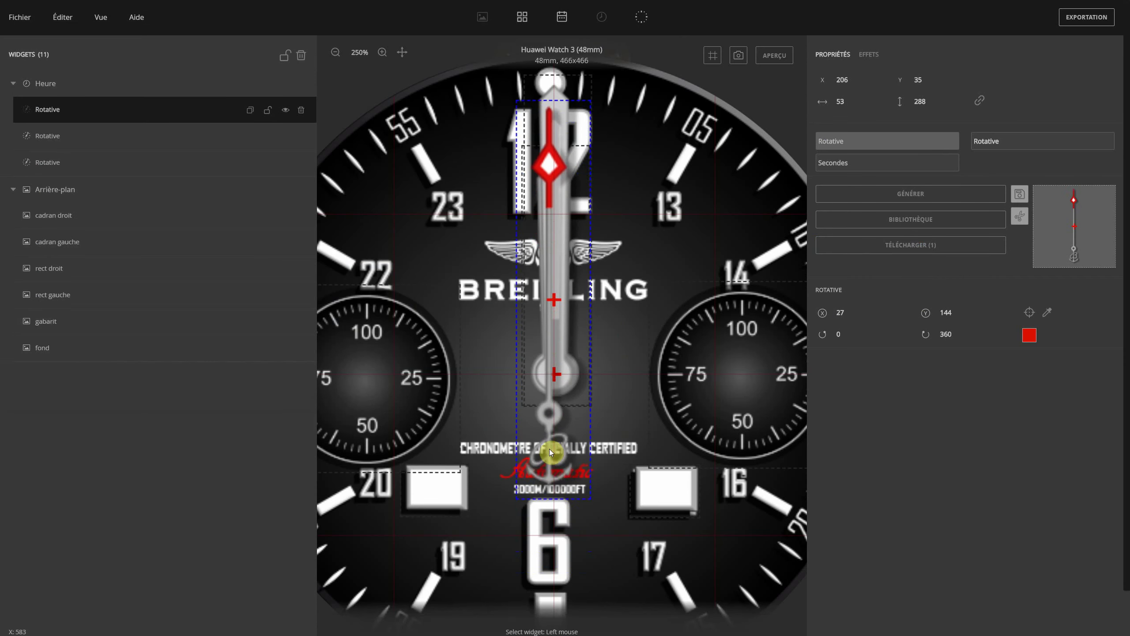
{"action": "key", "text": "Right"}
{"action": "key", "text": "Right"}
{"action": "key", "text": "Right"}
{"action": "key", "text": "Right"}
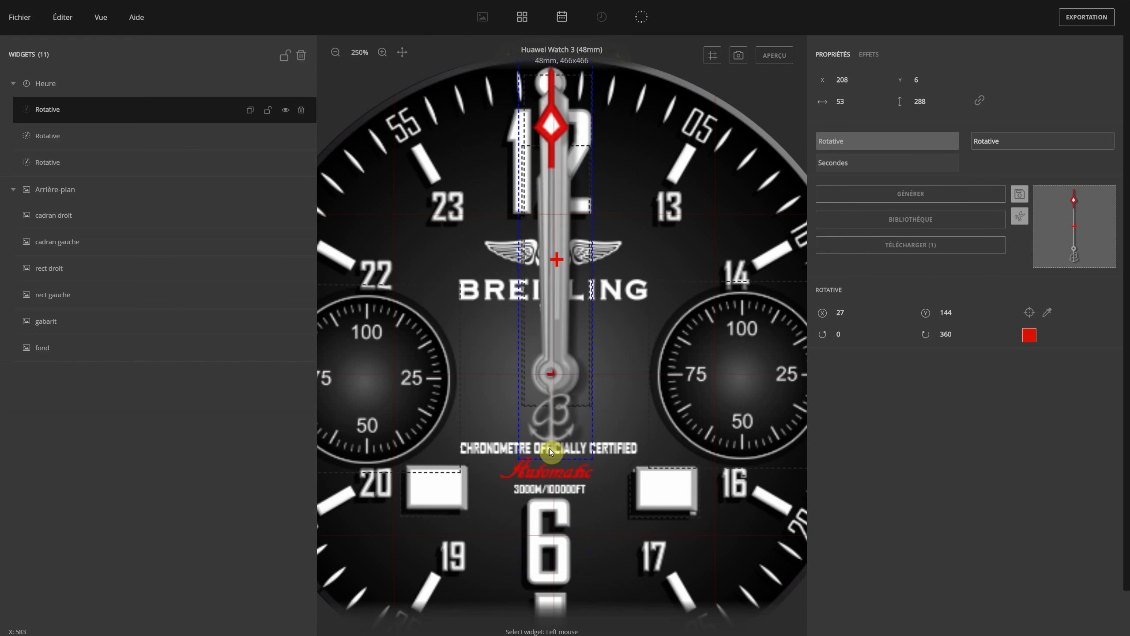
{"action": "key", "text": "Left"}
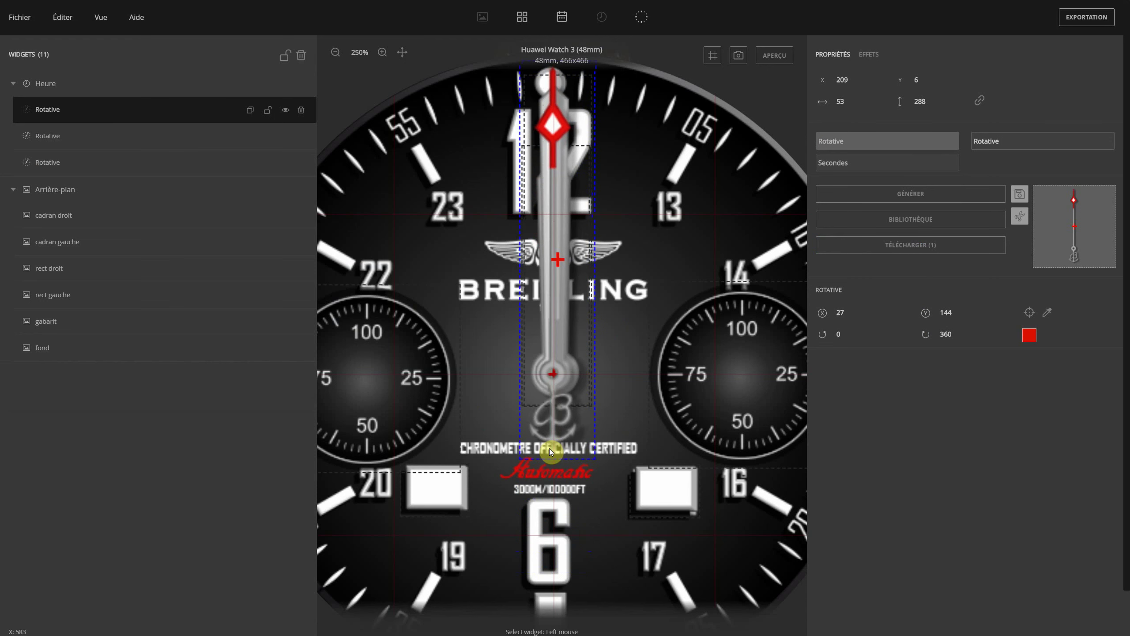
{"action": "key", "text": "Right"}
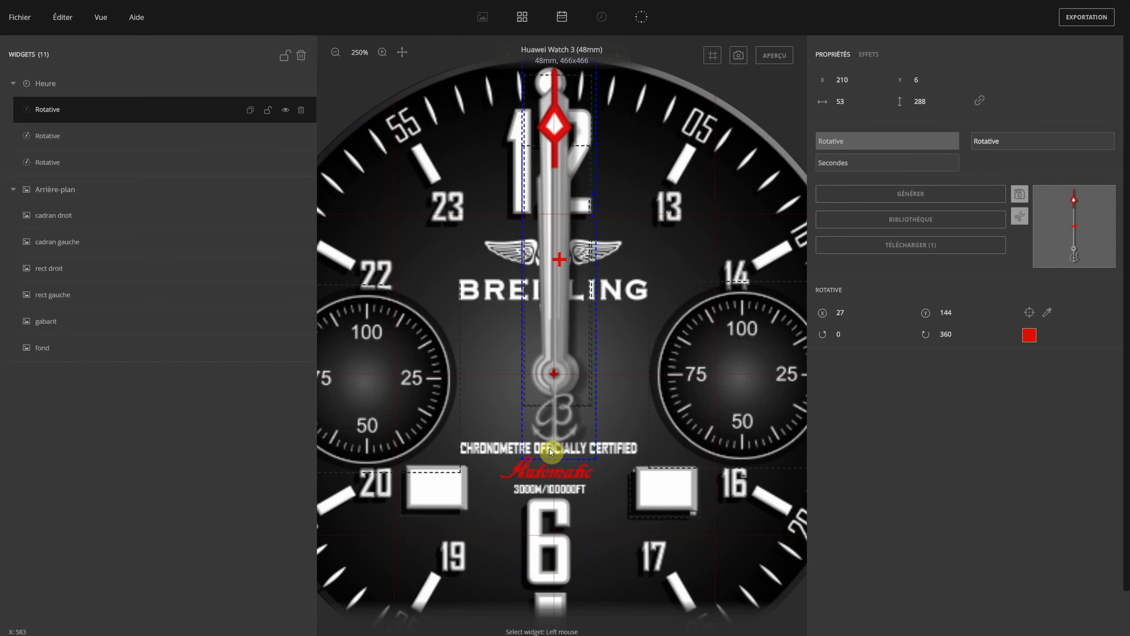
Step: Set the second hand's rotation centre to X 23, Y 227, in the middle of its pivot ring
{"action": "left_click", "coordinate": [958, 312]}
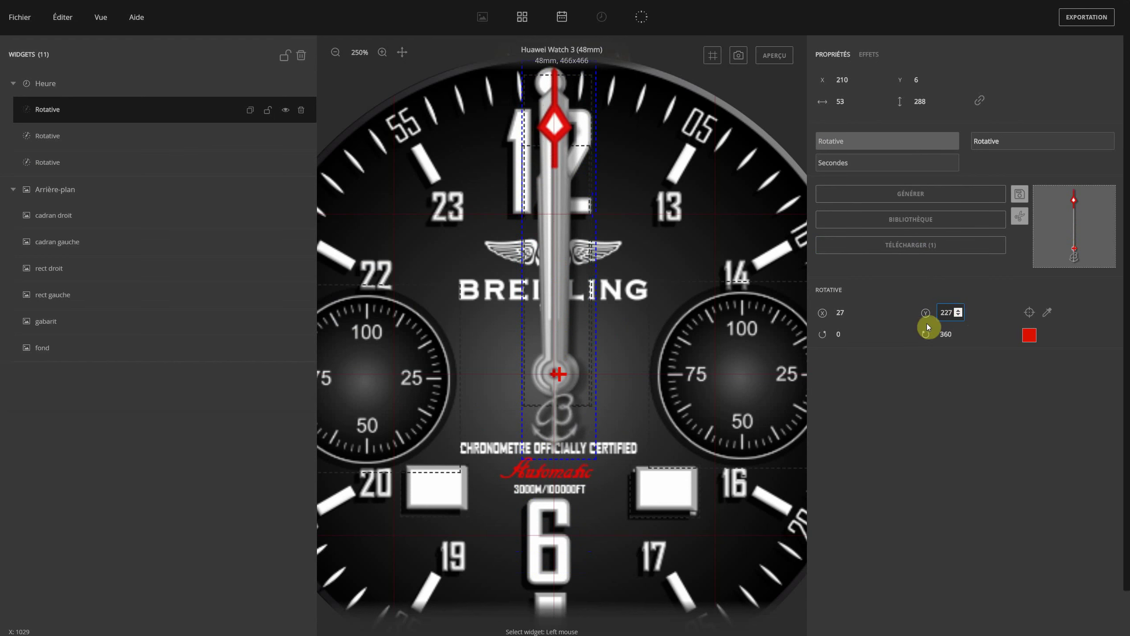
{"action": "left_click", "coordinate": [853, 311]}
{"action": "left_click", "coordinate": [854, 311]}
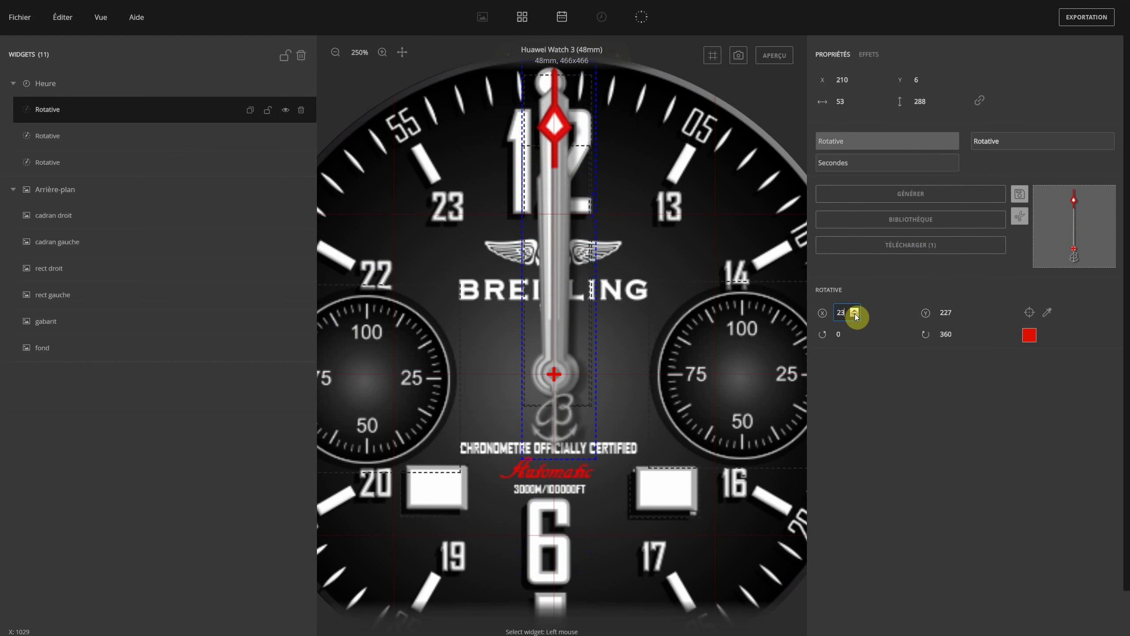
Step: Preview the watch face with running hands and view the whole watch at 100% zoom
{"action": "left_click", "coordinate": [785, 58]}
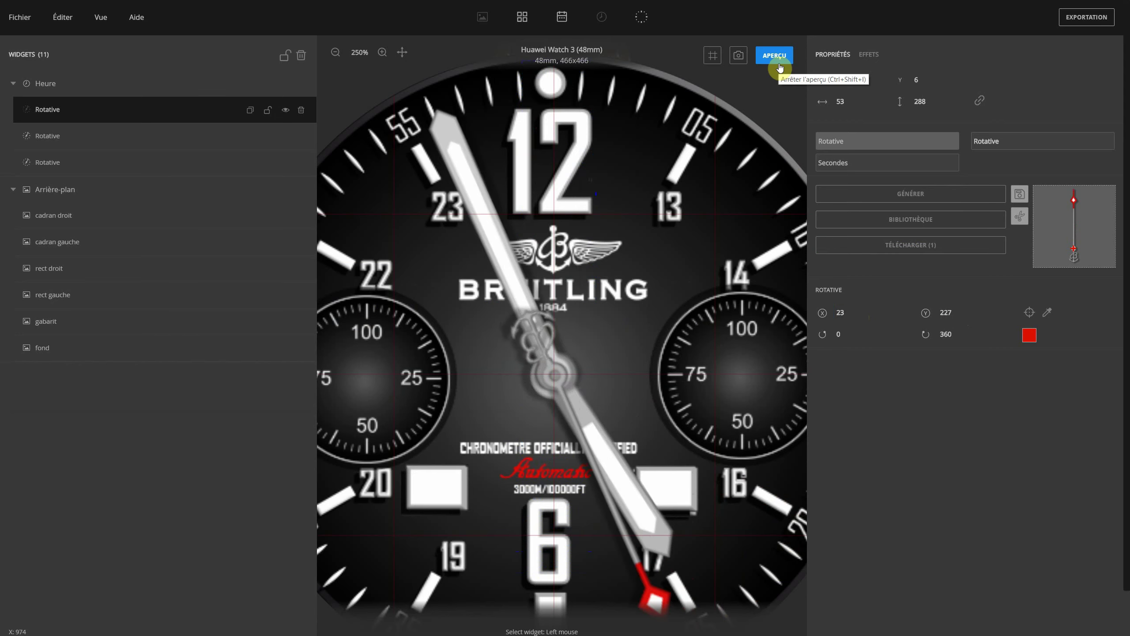
{"action": "left_click", "coordinate": [334, 56]}
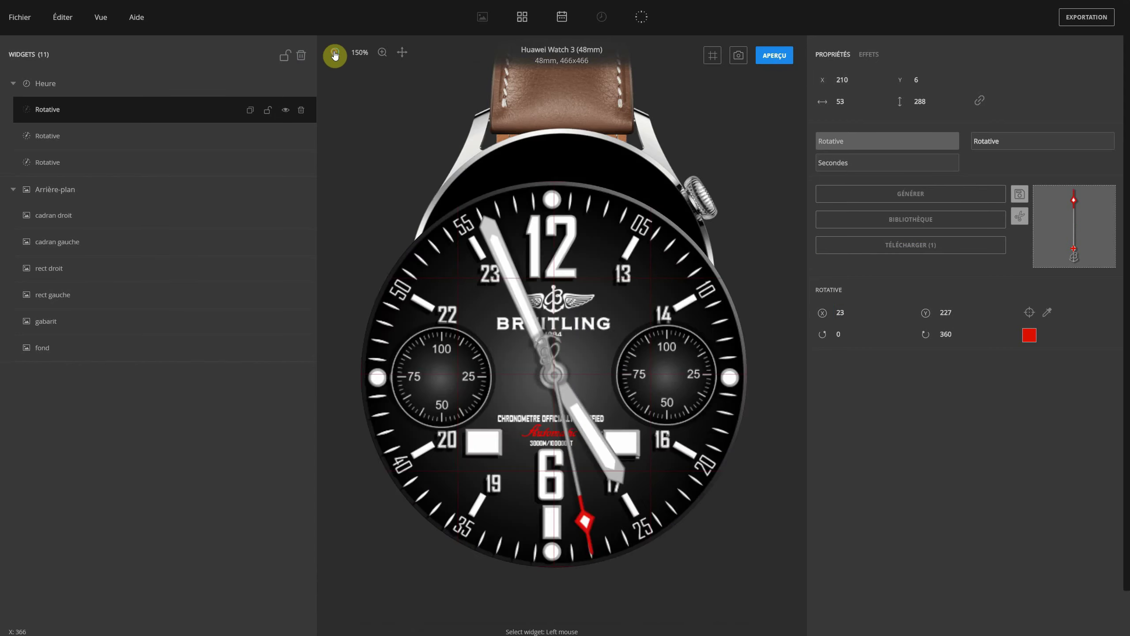
{"action": "left_click", "coordinate": [500, 313]}
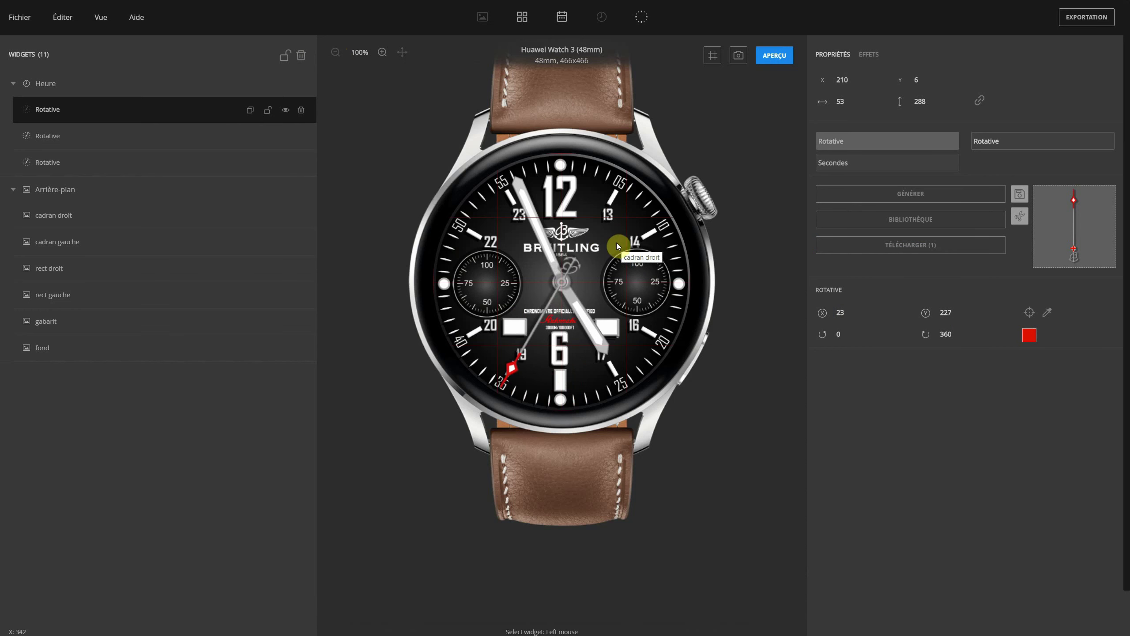
Step: Leave the preview and try the second hand at horizontal positions between X 207 and X 211, returning it to X 210
{"action": "left_click", "coordinate": [776, 60]}
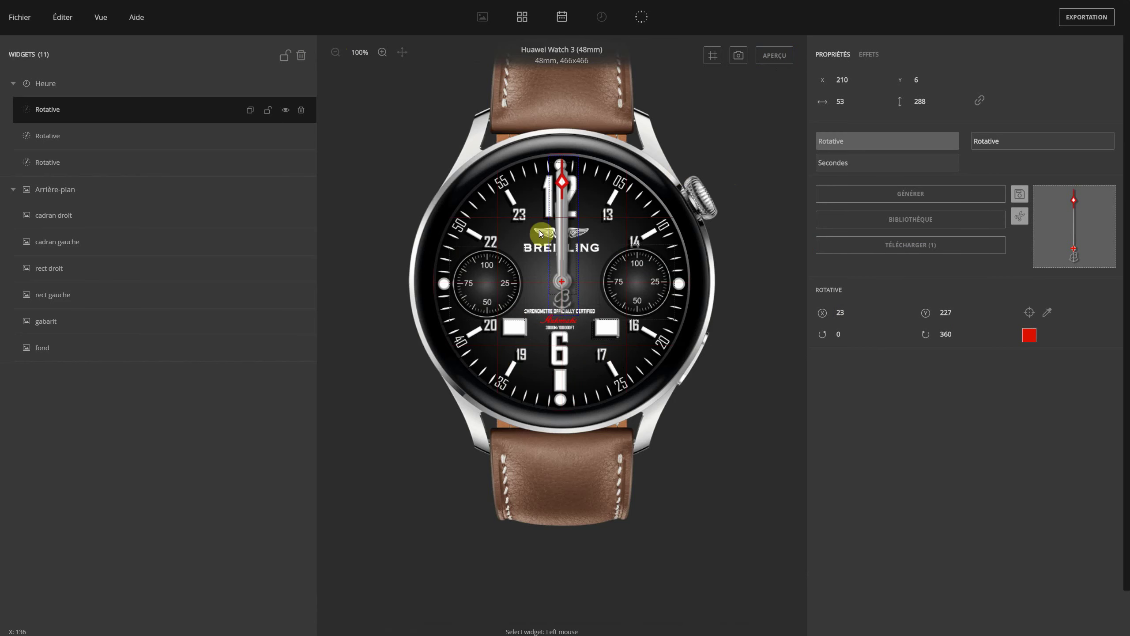
{"action": "left_click", "coordinate": [382, 53]}
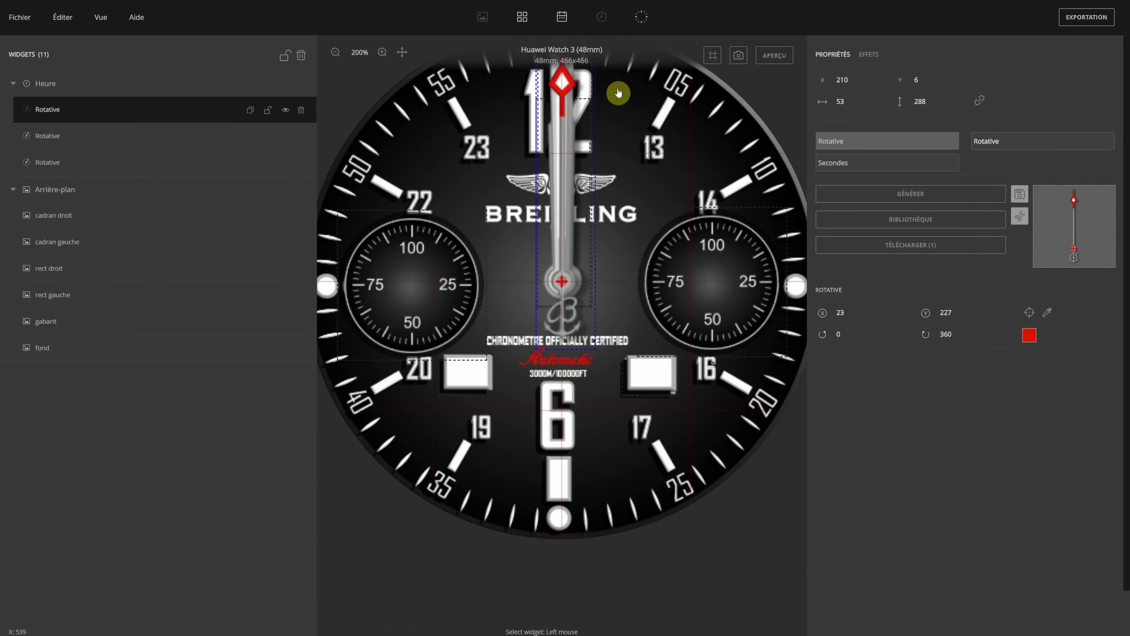
{"action": "left_click", "coordinate": [402, 52]}
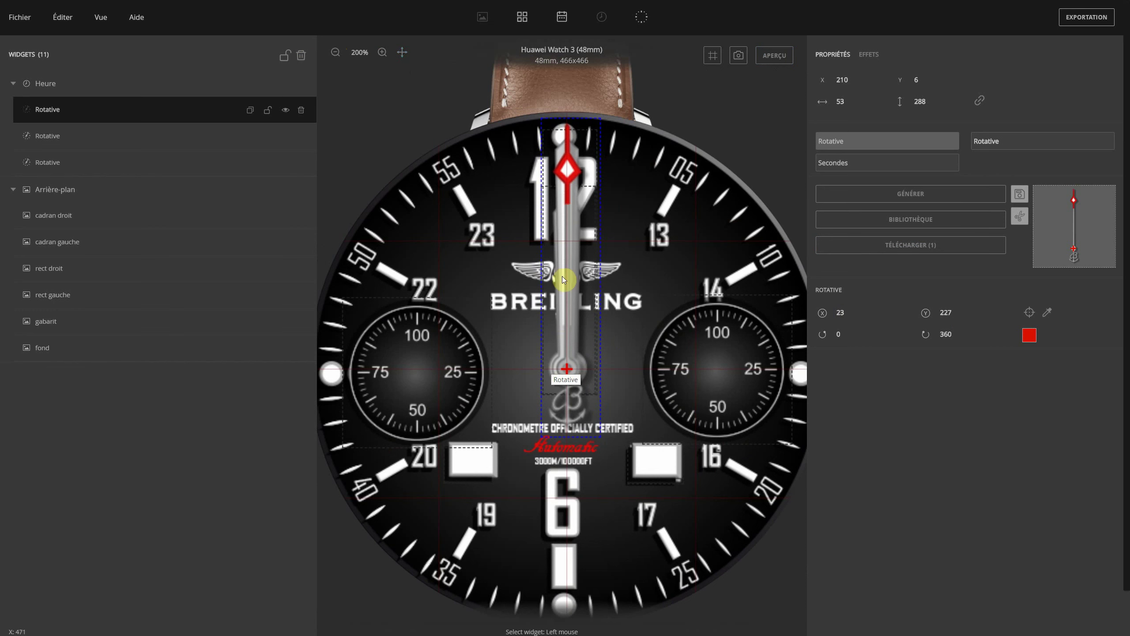
{"action": "key", "text": "Left"}
{"action": "key", "text": "Left"}
{"action": "key", "text": "Left"}
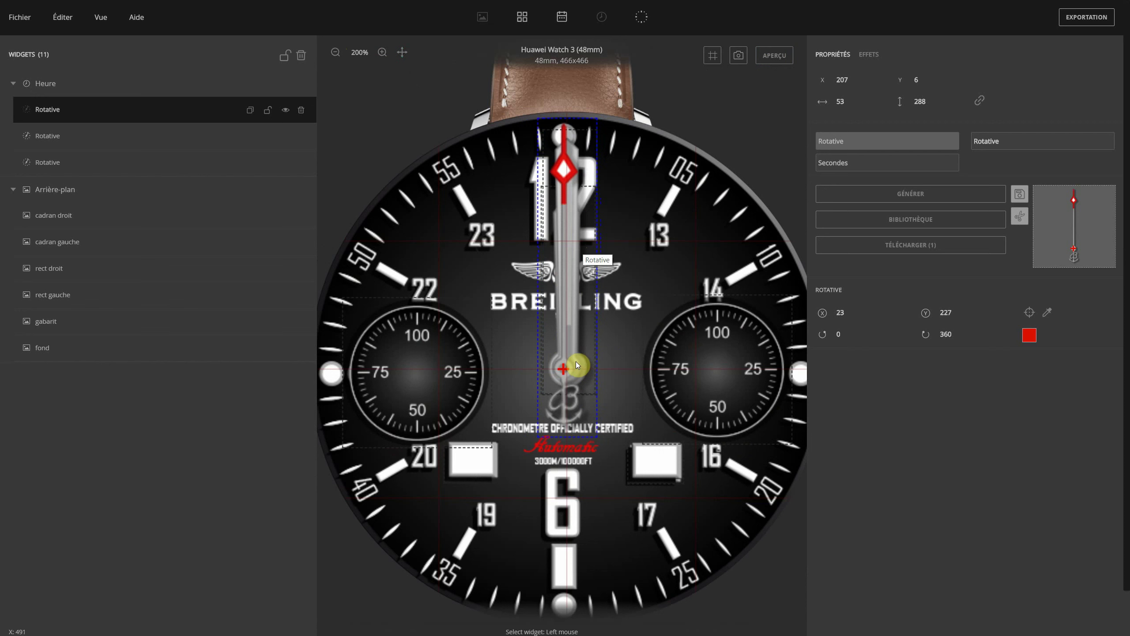
{"action": "key", "text": "Right"}
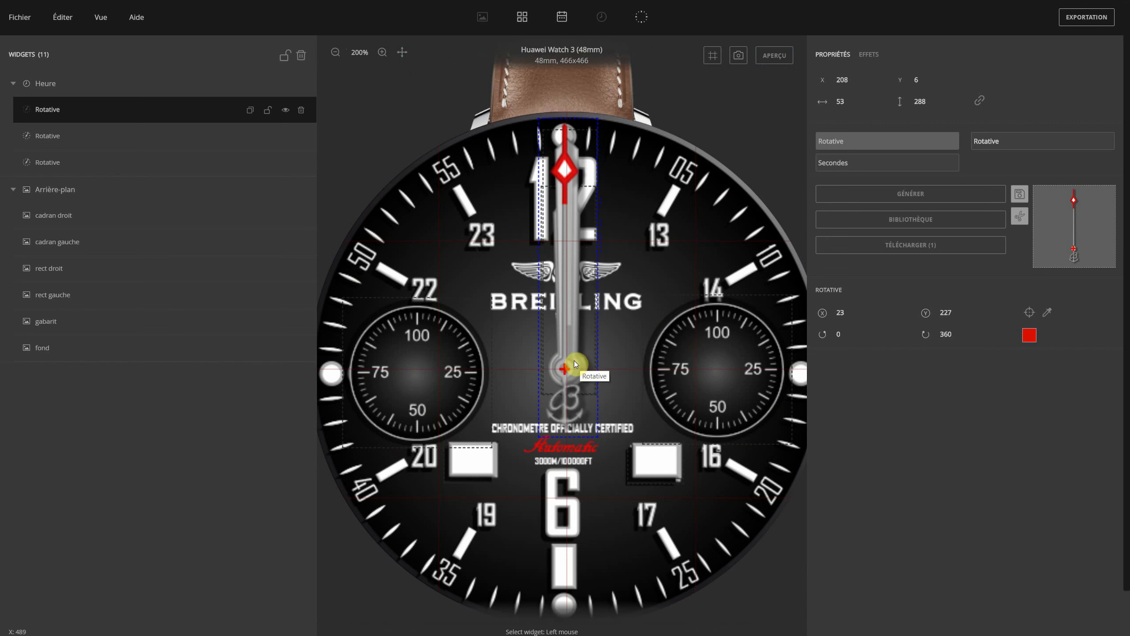
{"action": "key", "text": "Right"}
{"action": "key", "text": "Right"}
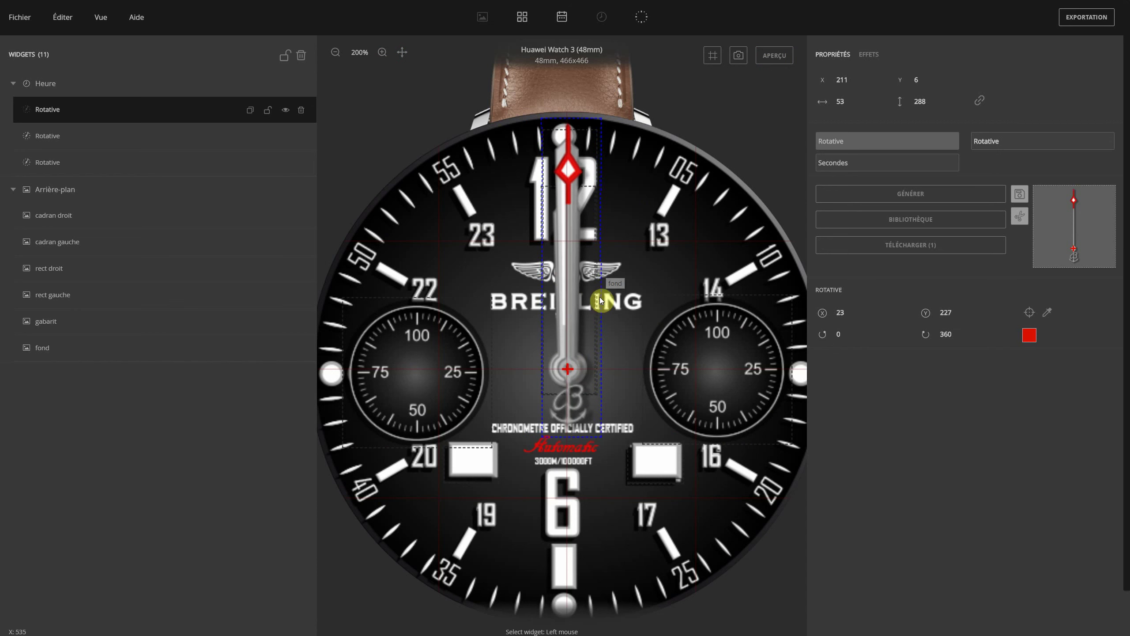
Step: Preview the running hands at 200% zoom, and return to the editing view of the whole watch at 100%
{"action": "left_click", "coordinate": [775, 56]}
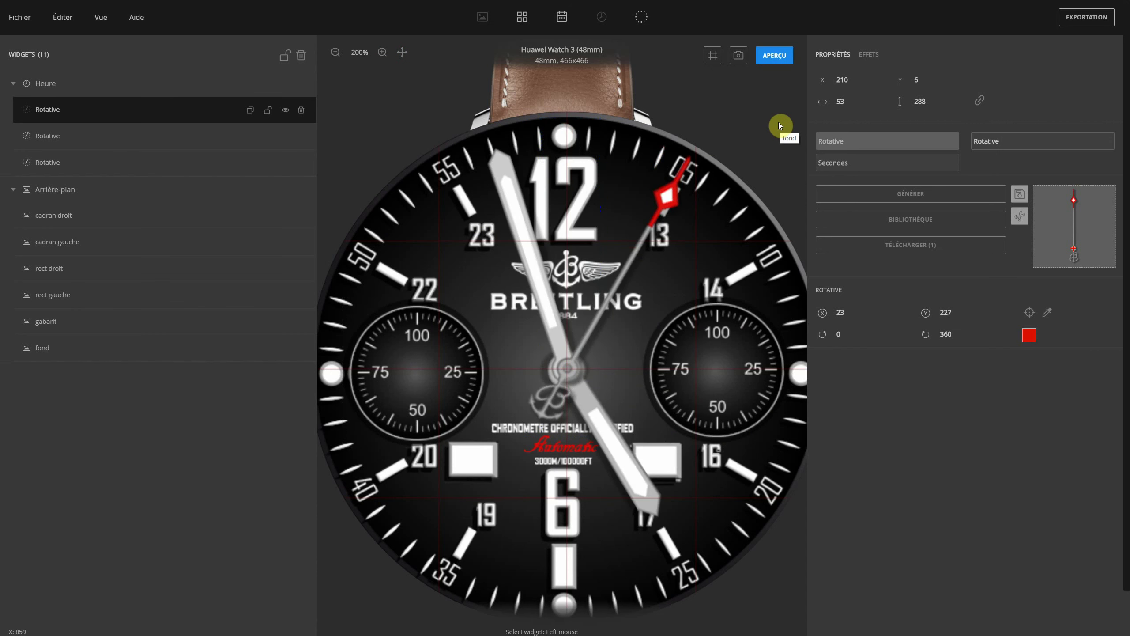
{"action": "left_click", "coordinate": [776, 56]}
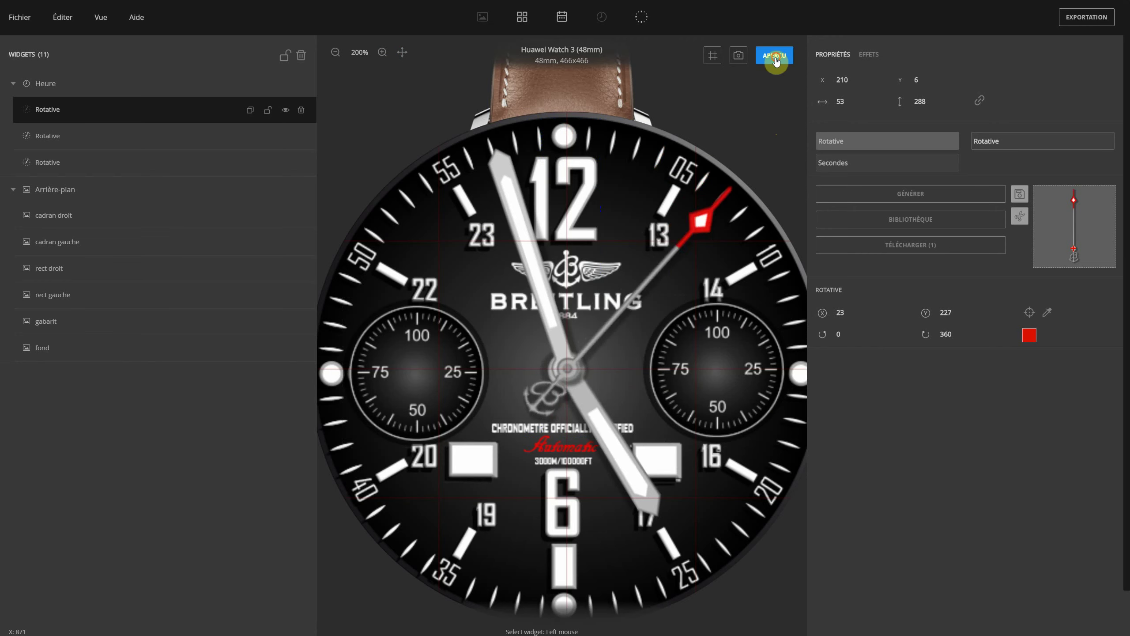
{"action": "left_click", "coordinate": [333, 54]}
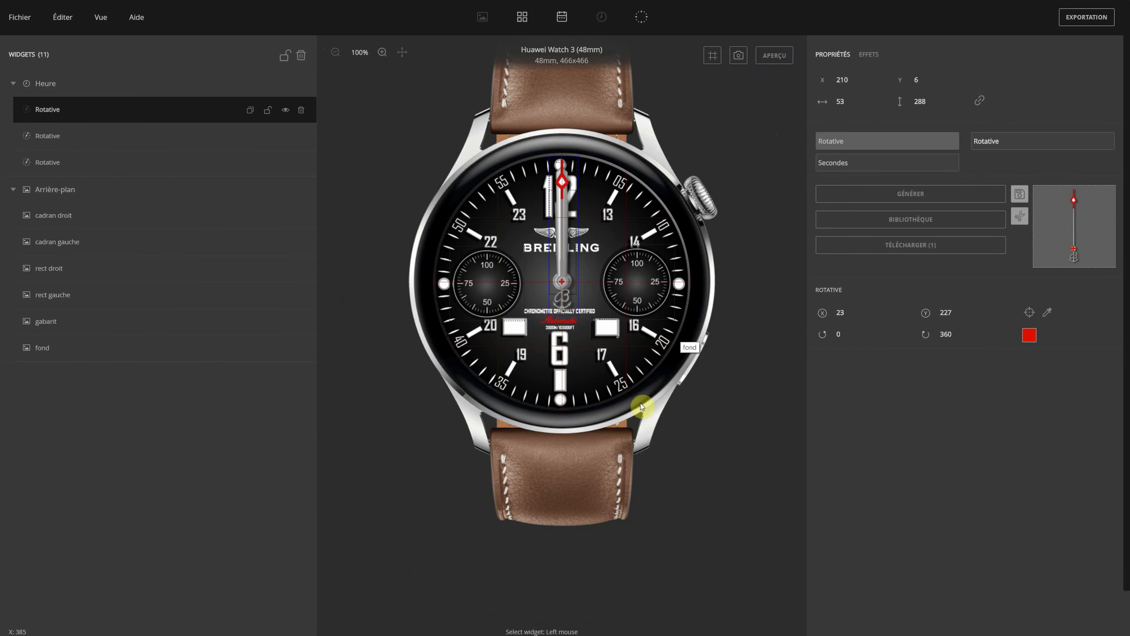
Step: With the gabarit template shown, add the battery icon image A100_029 to Arrière-plan and place it at X 165, Y 215
{"action": "left_click", "coordinate": [652, 189]}
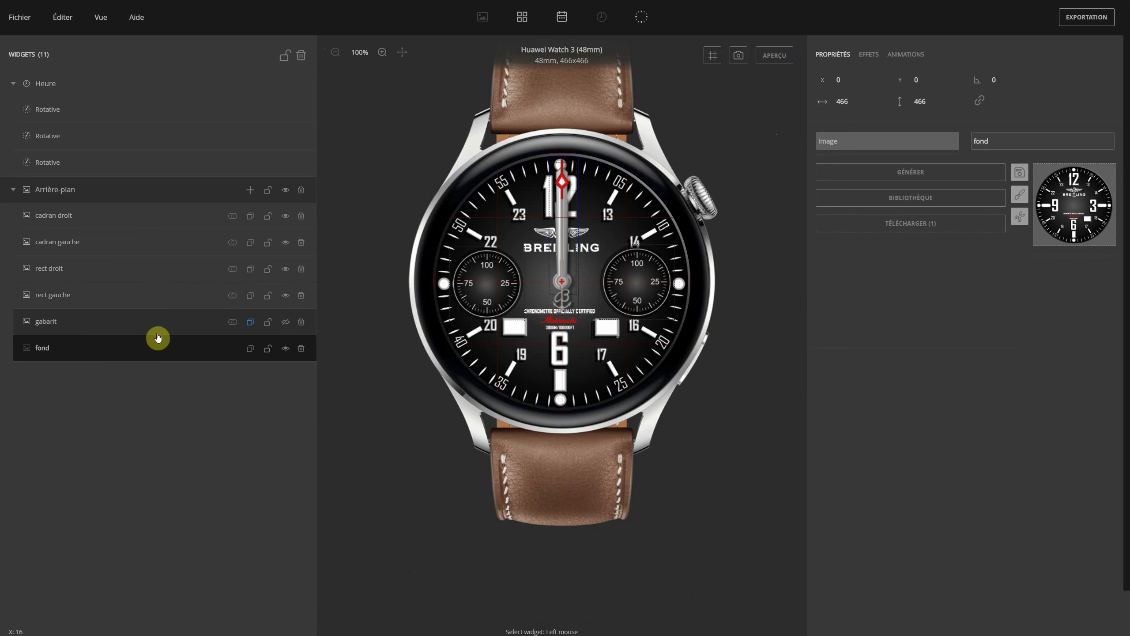
{"action": "left_click", "coordinate": [287, 322]}
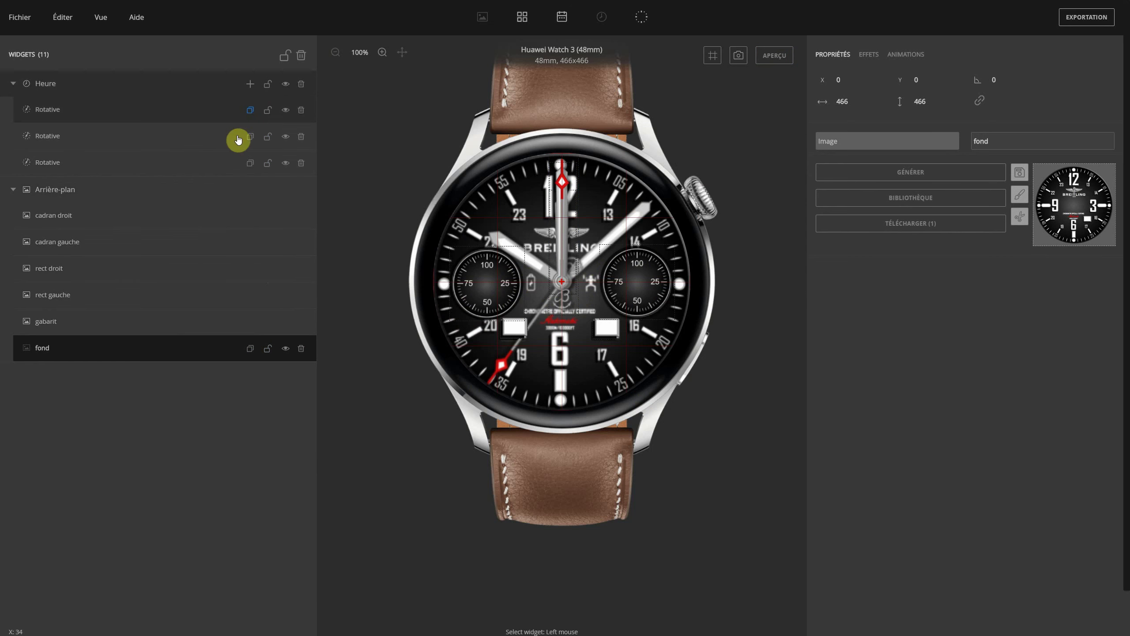
{"action": "left_click", "coordinate": [250, 192]}
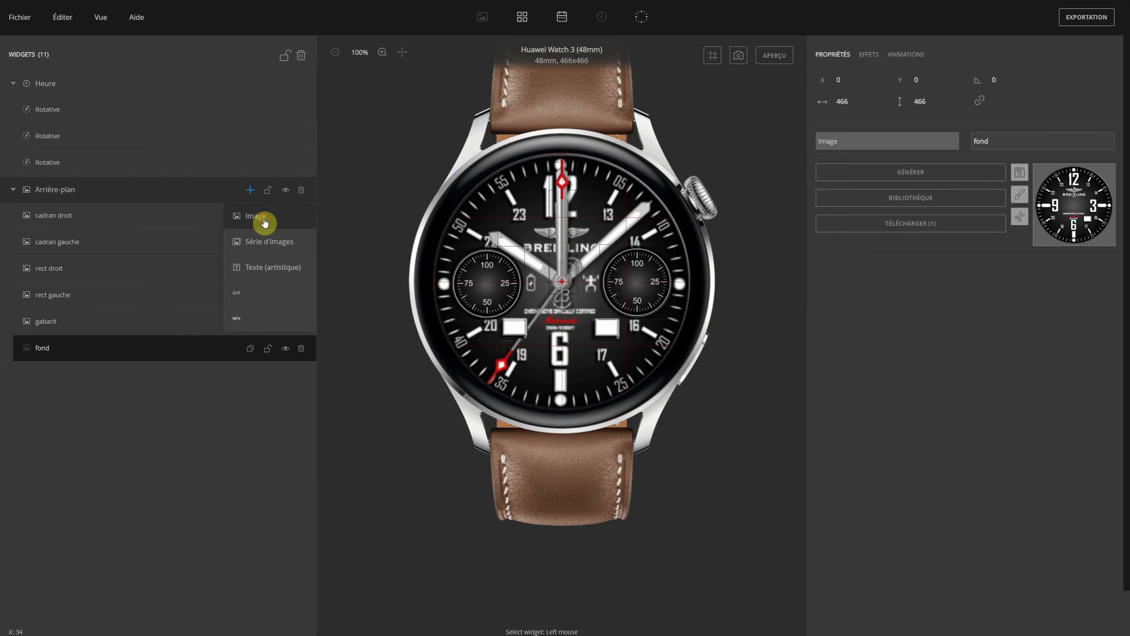
{"action": "left_click", "coordinate": [262, 219]}
{"action": "left_click", "coordinate": [933, 222]}
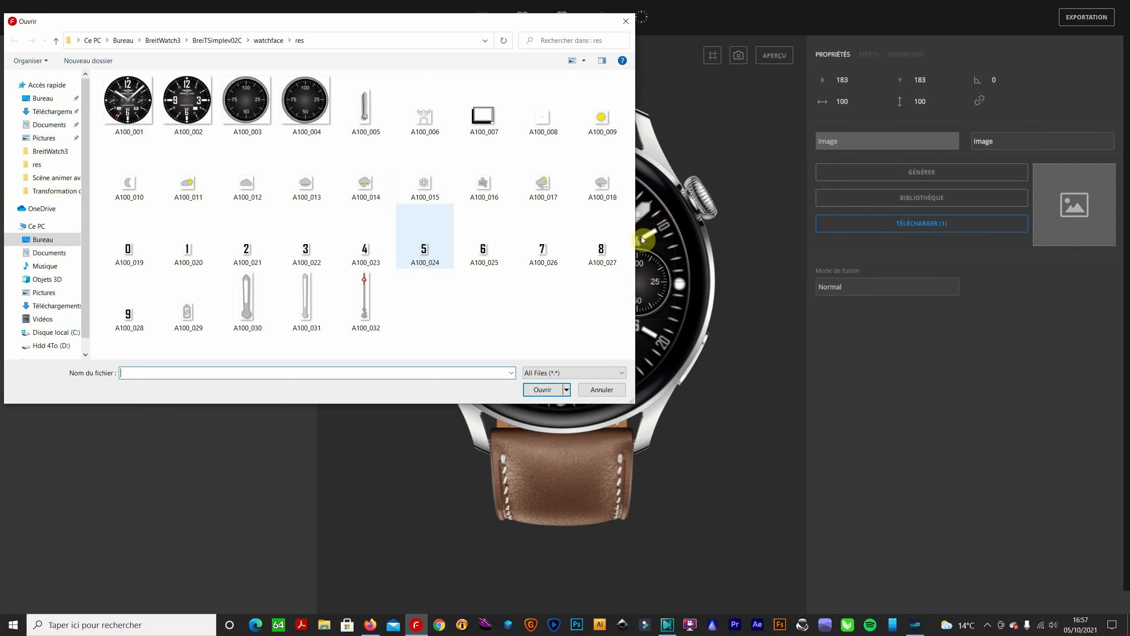
{"action": "double_click", "coordinate": [187, 312]}
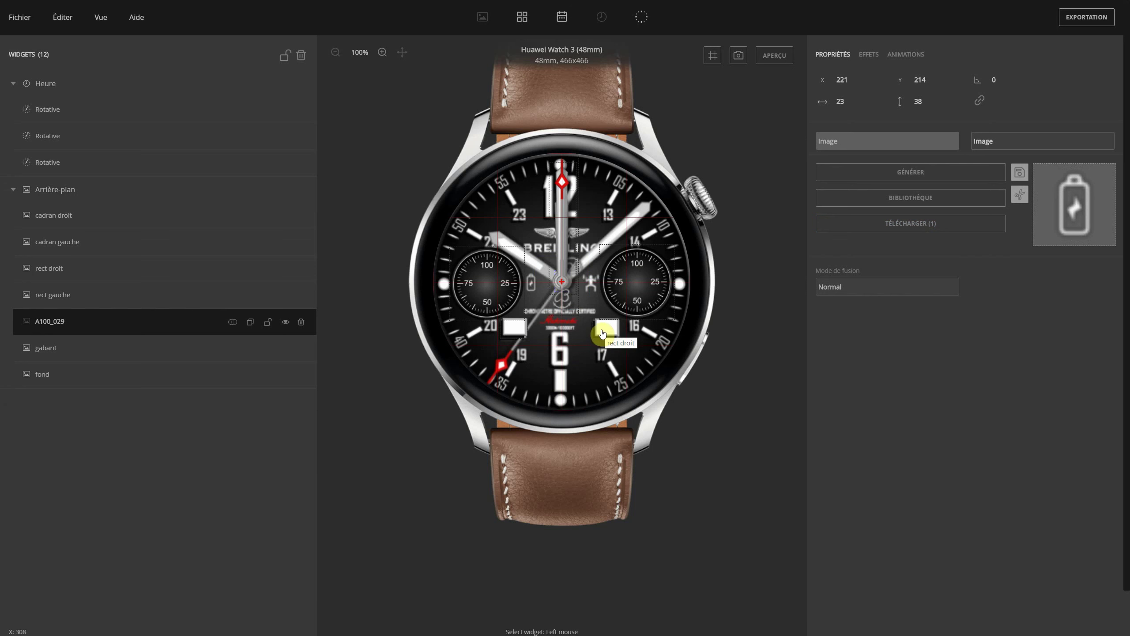
{"action": "left_click_drag", "start_coordinate": [598, 335], "coordinate": [595, 334]}
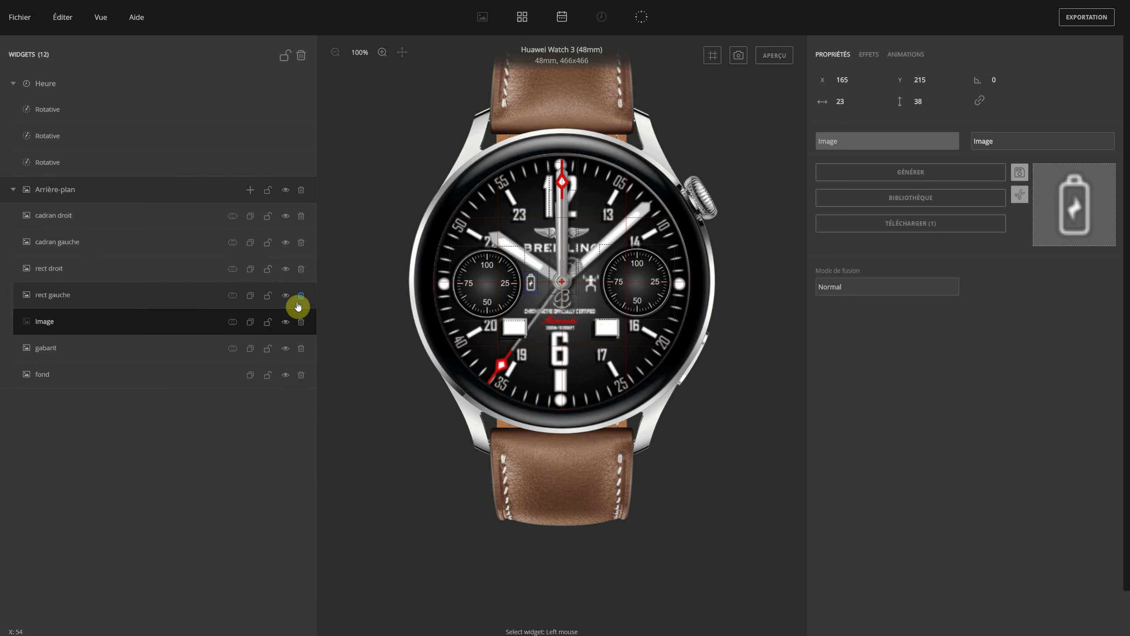
Step: Add another image to the Arrière-plan group and load the weightlifter icon A100_006 into it
{"action": "left_click", "coordinate": [251, 190]}
{"action": "left_click", "coordinate": [252, 217]}
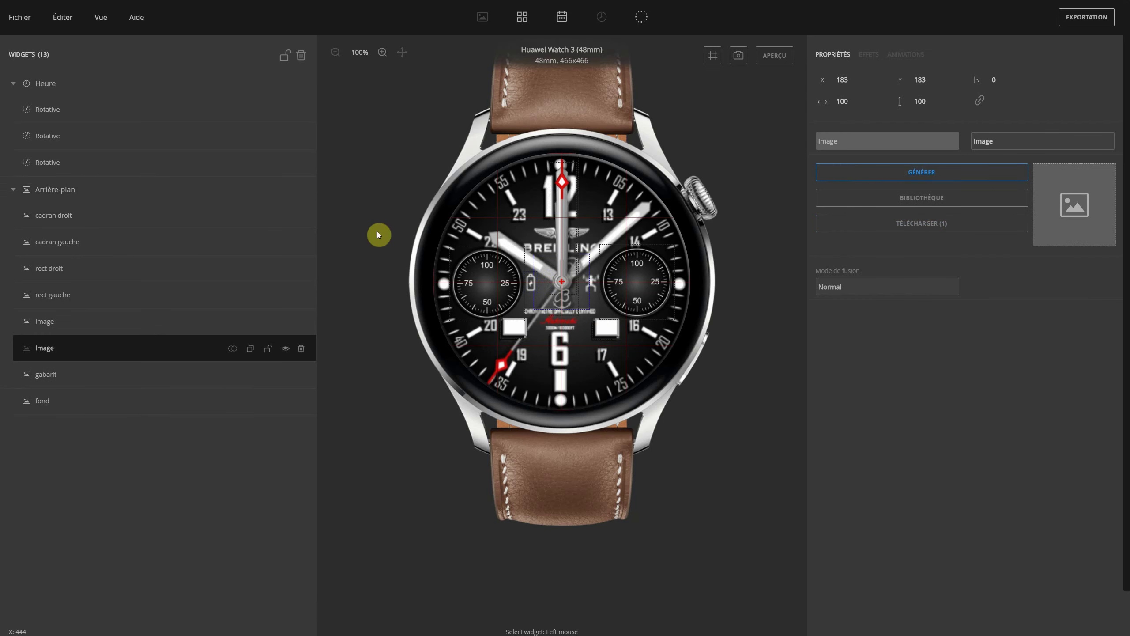
{"action": "left_click", "coordinate": [942, 227]}
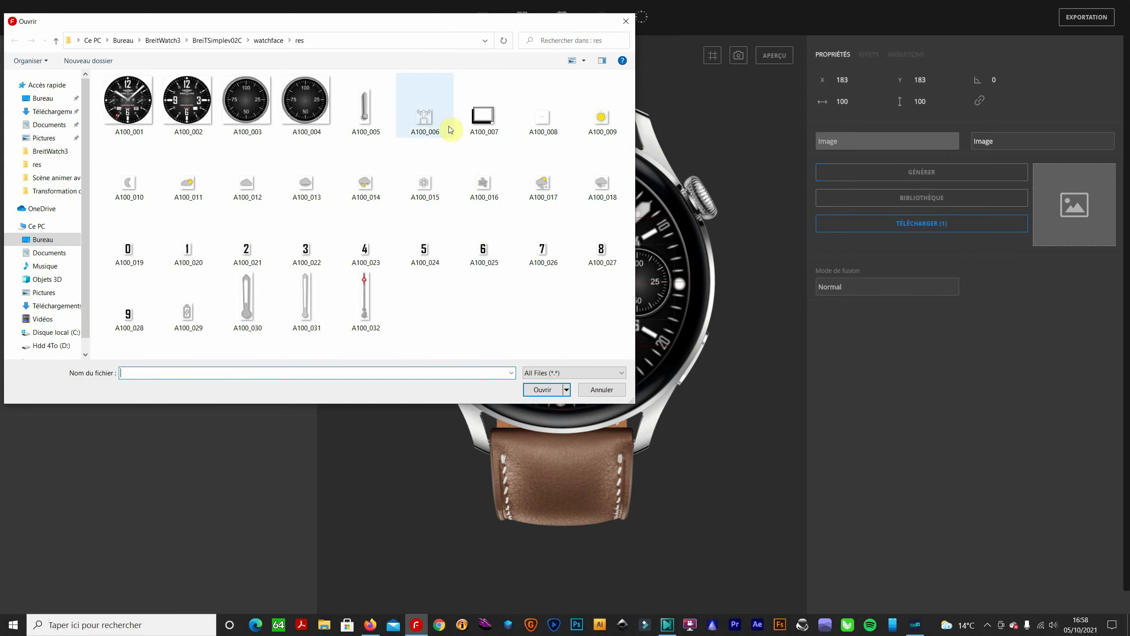
{"action": "double_click", "coordinate": [424, 117]}
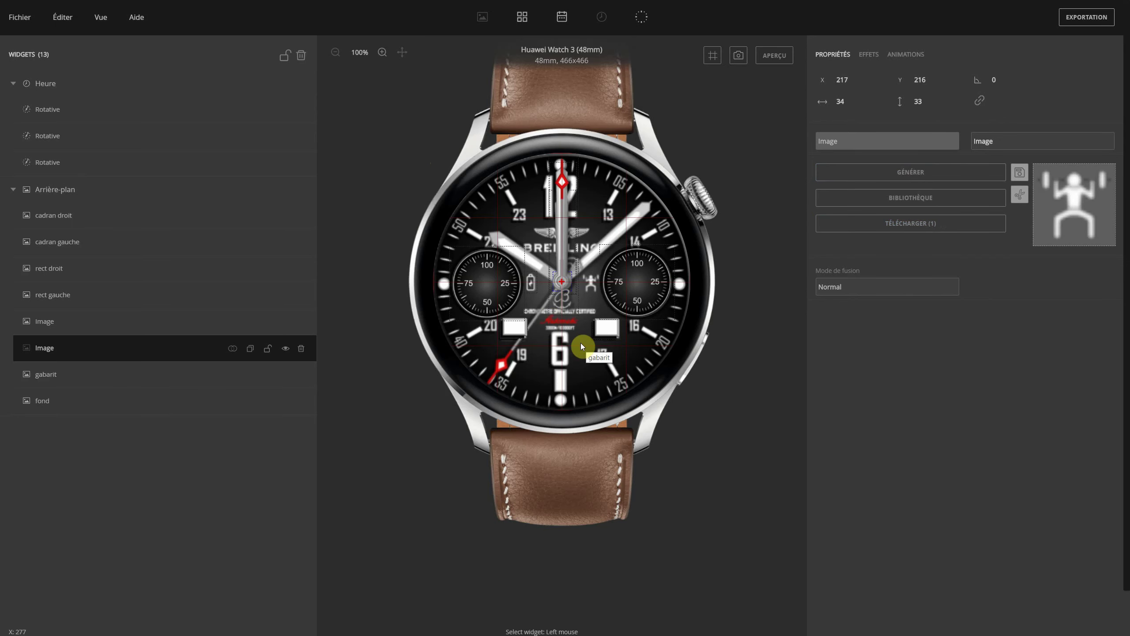
Step: Move the weightlifter icon onto its template position at X 269, Y 220
{"action": "type", "text": "269"}
{"action": "key", "text": "Return"}
{"action": "key", "text": "Down"}
{"action": "key", "text": "Down"}
{"action": "key", "text": "Down"}
{"action": "key", "text": "Down"}
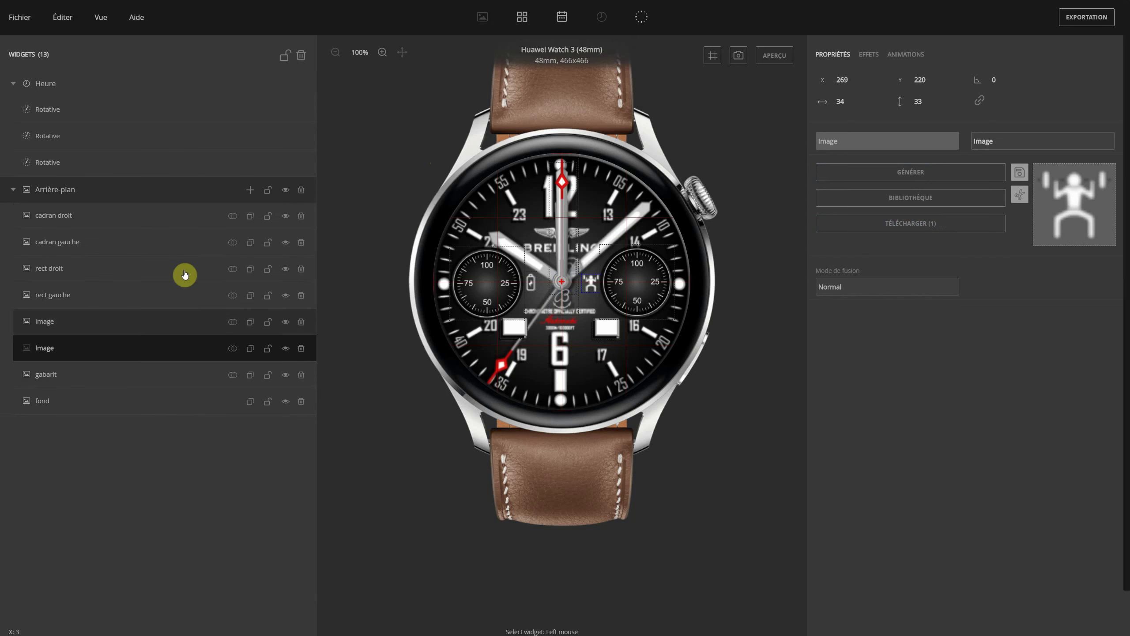
Step: Check both icons with the gabarit template hidden and shown again, and save the watch face project
{"action": "left_click", "coordinate": [285, 375]}
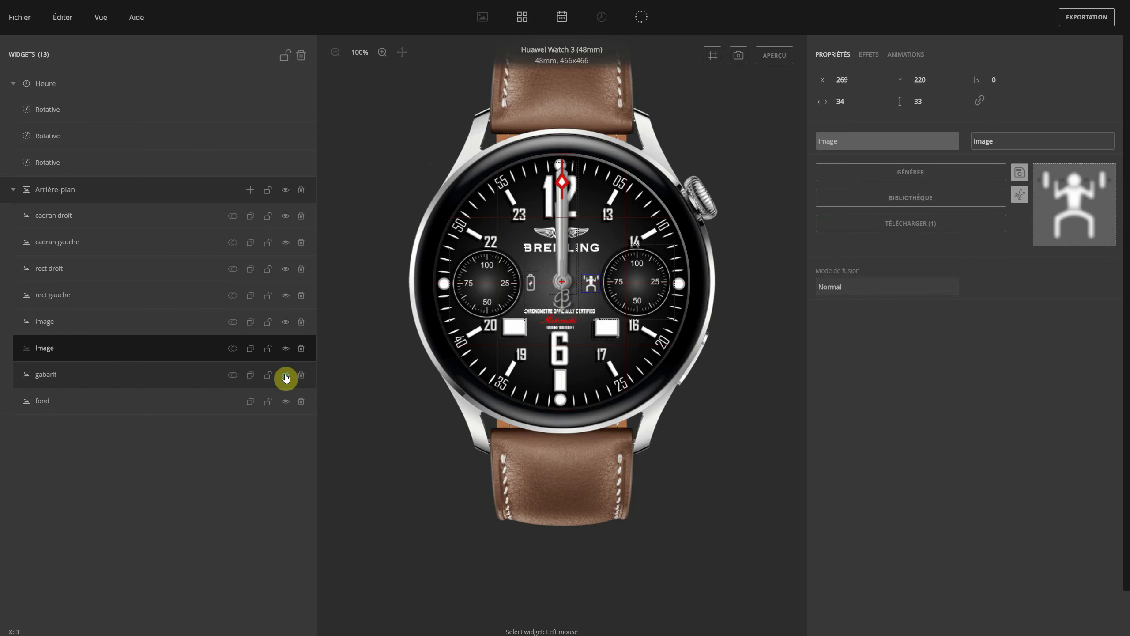
{"action": "left_click", "coordinate": [285, 375]}
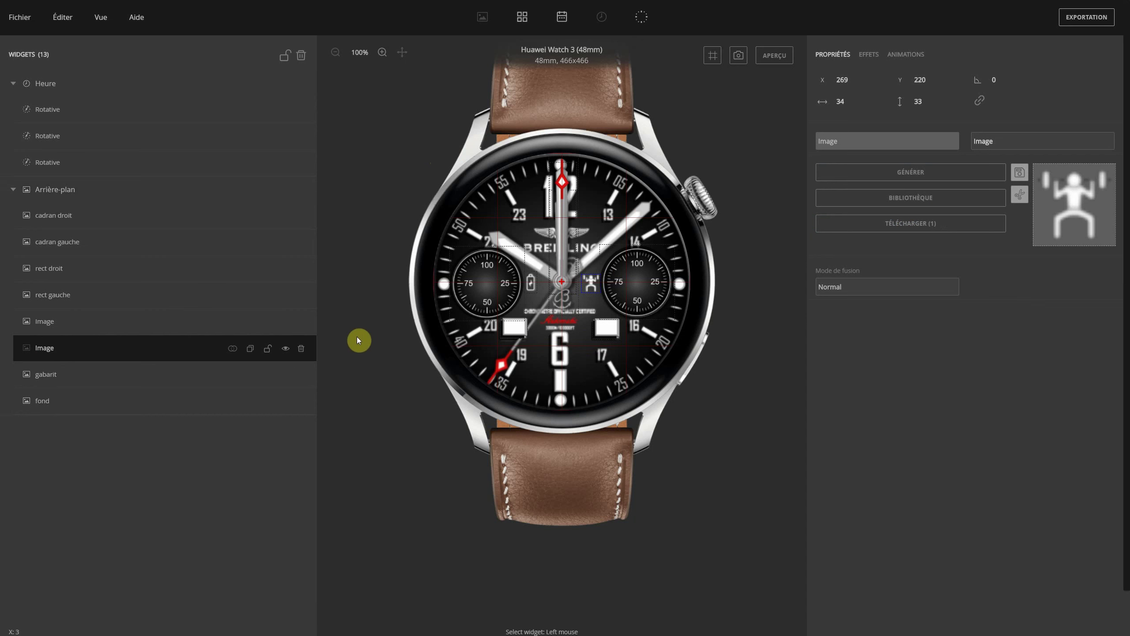
{"action": "left_click", "coordinate": [20, 17]}
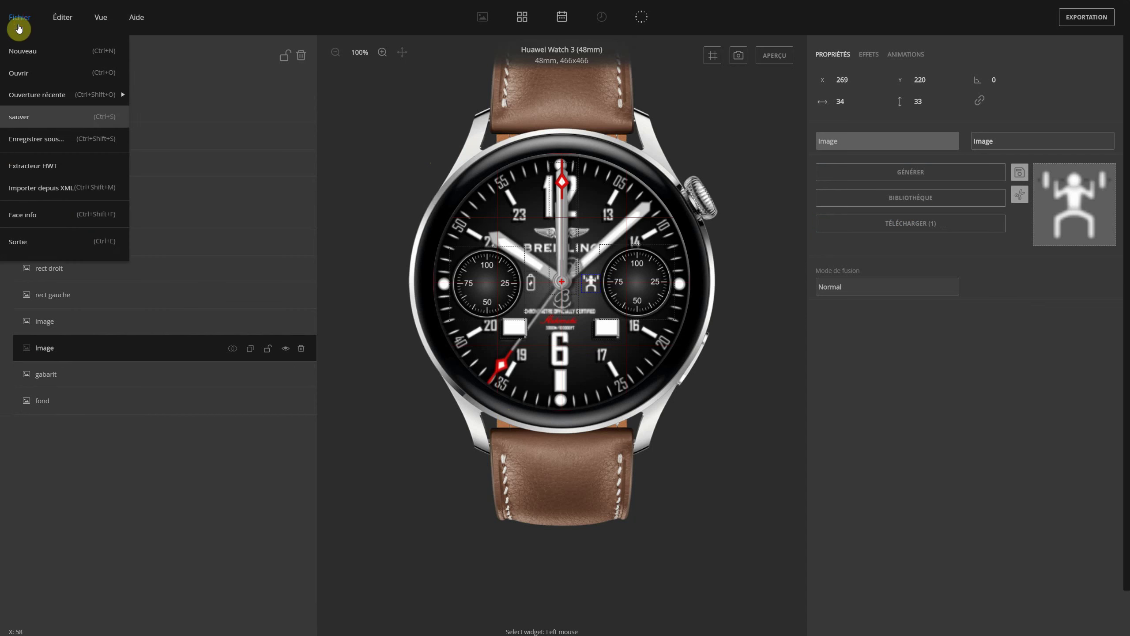
{"action": "left_click", "coordinate": [55, 132]}
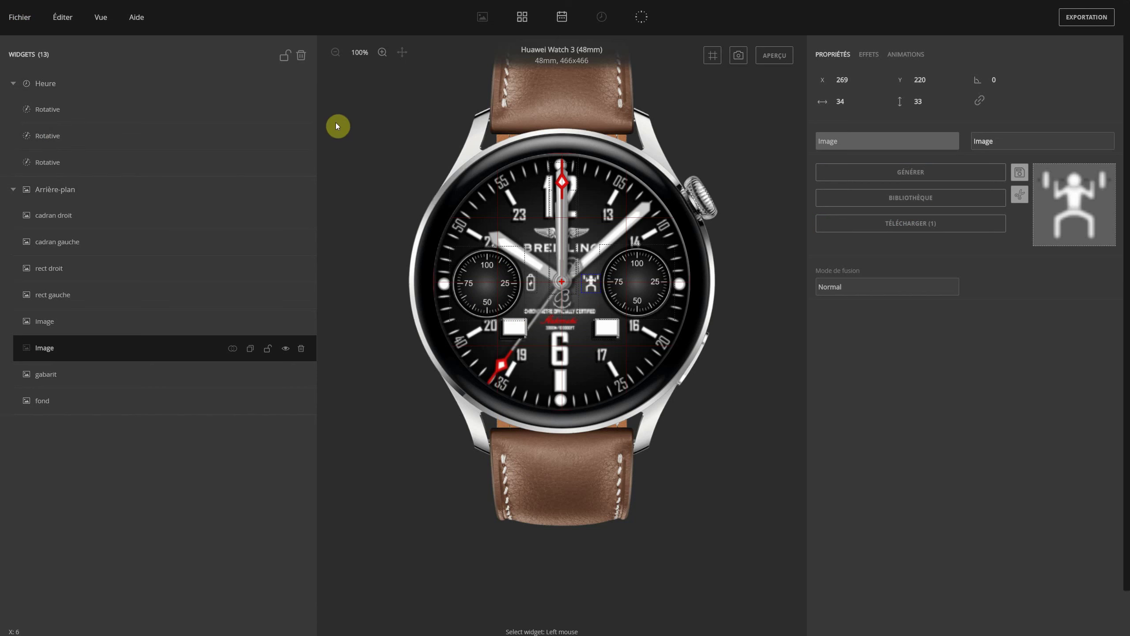
Step: Add a Widget group containing one container, and set the container's data type to Batterie
{"action": "left_click", "coordinate": [523, 20]}
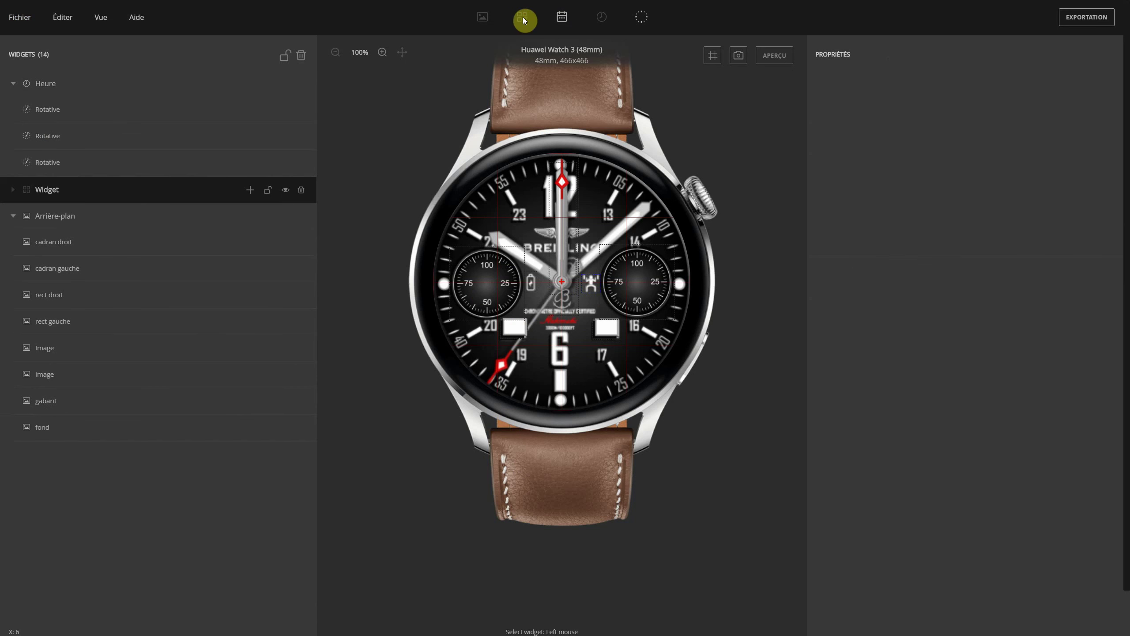
{"action": "left_click", "coordinate": [248, 191]}
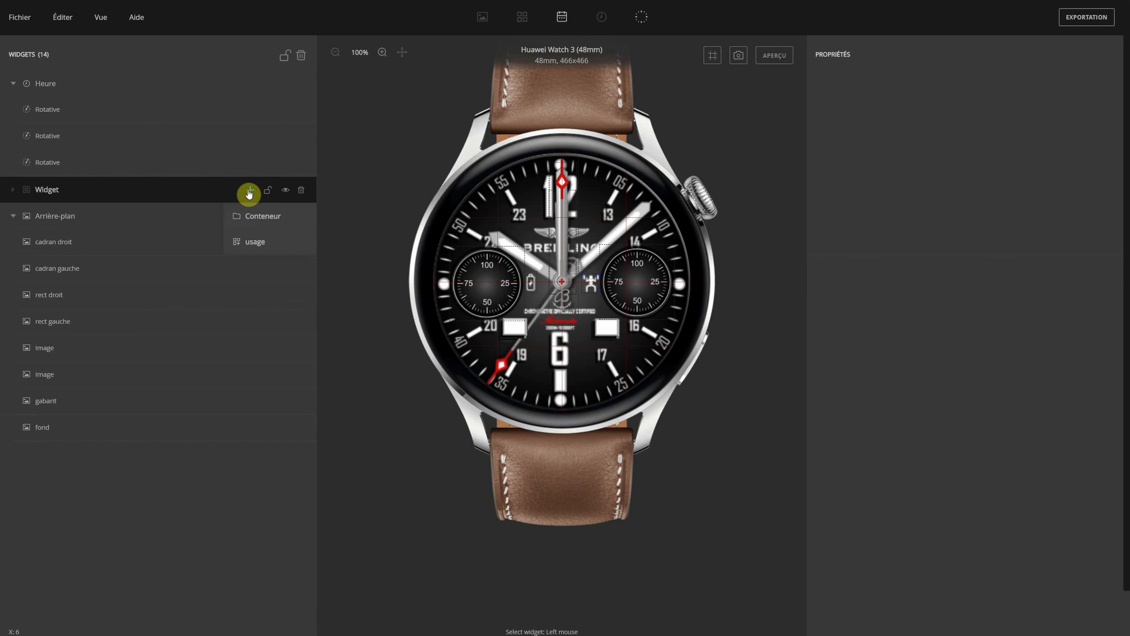
{"action": "left_click", "coordinate": [259, 221]}
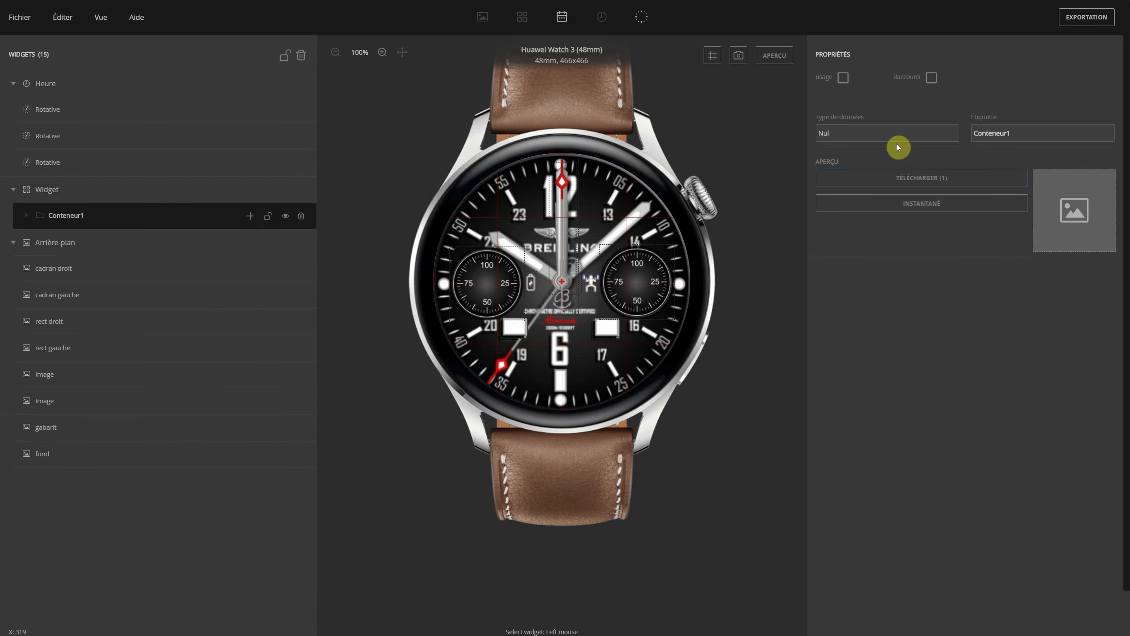
{"action": "left_click", "coordinate": [875, 132]}
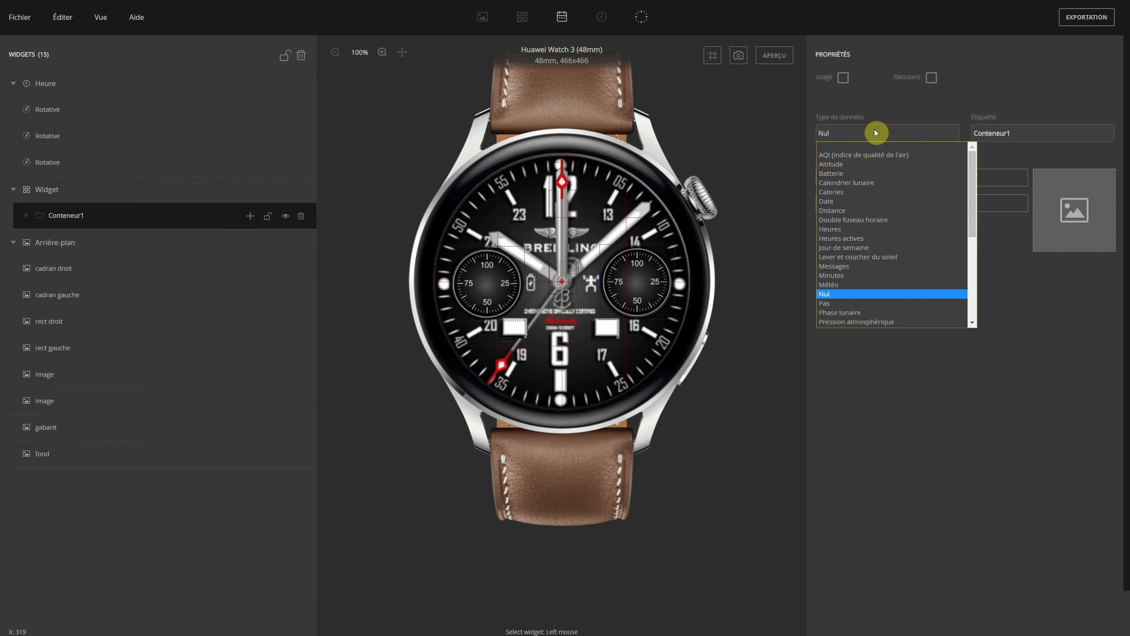
{"action": "left_click", "coordinate": [843, 174]}
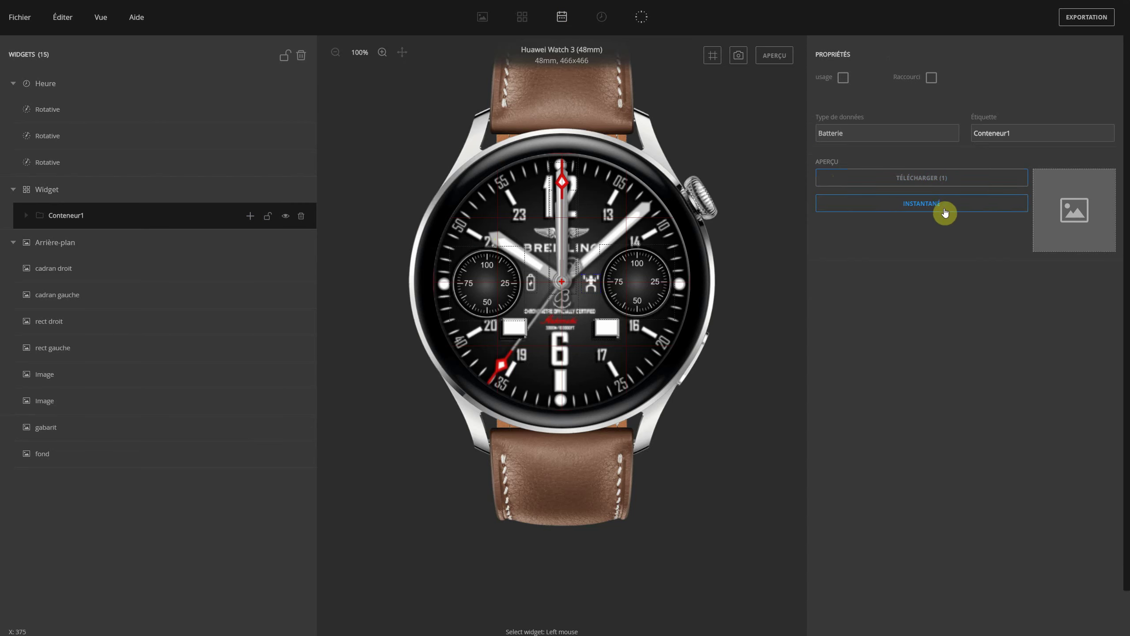
Step: Load the small hand image A100_005 as the preview picture of Conteneur1
{"action": "left_click", "coordinate": [928, 181]}
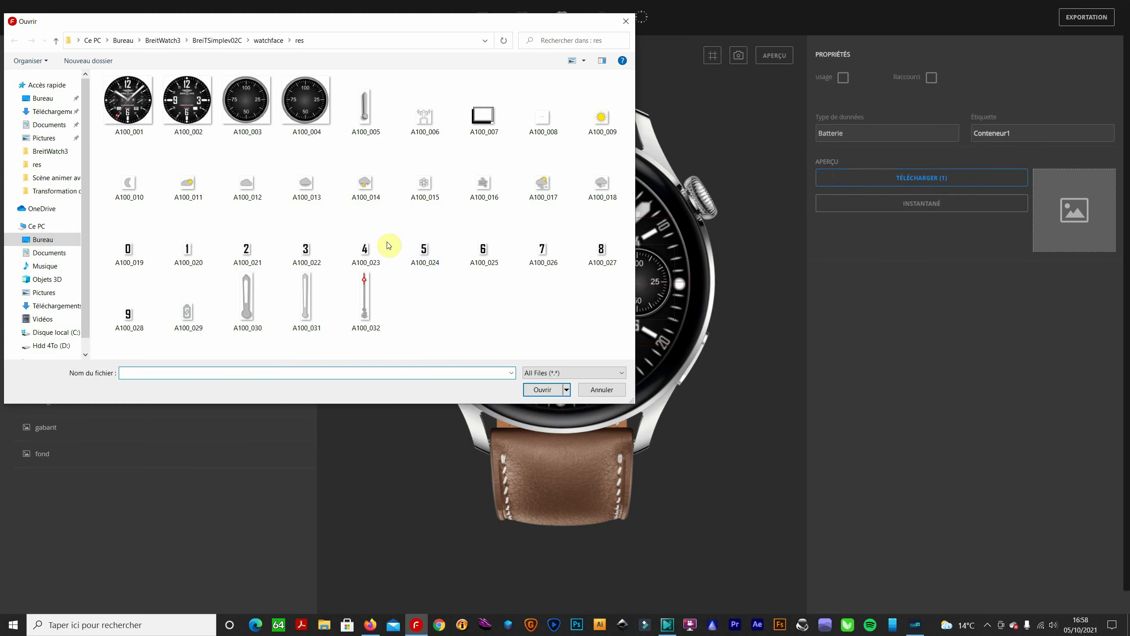
{"action": "double_click", "coordinate": [366, 111]}
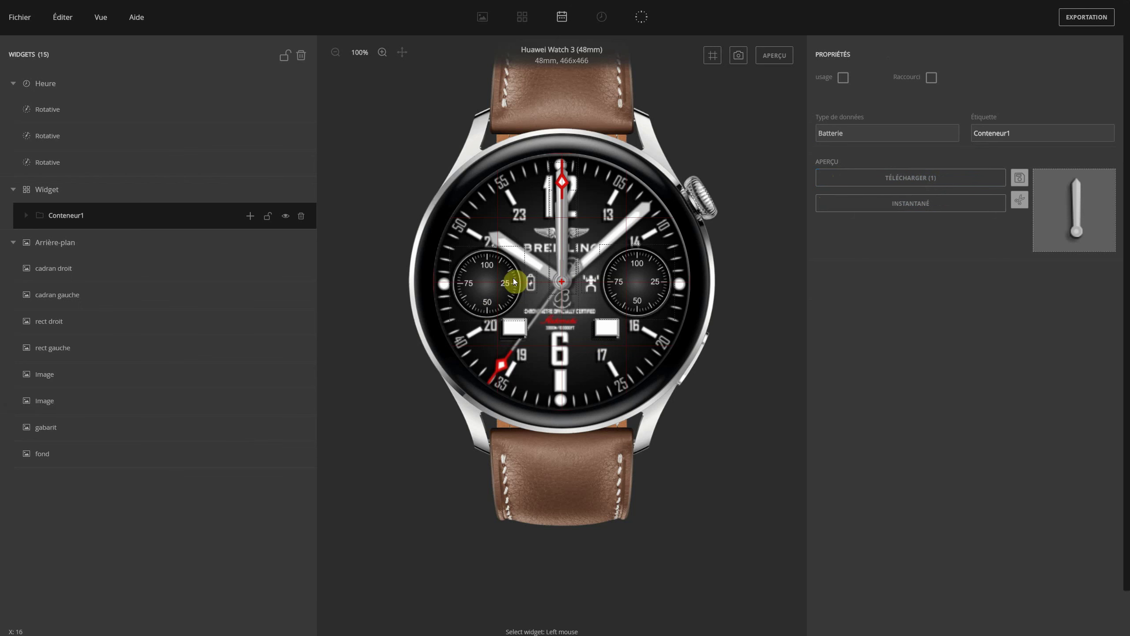
{"action": "left_click", "coordinate": [227, 217]}
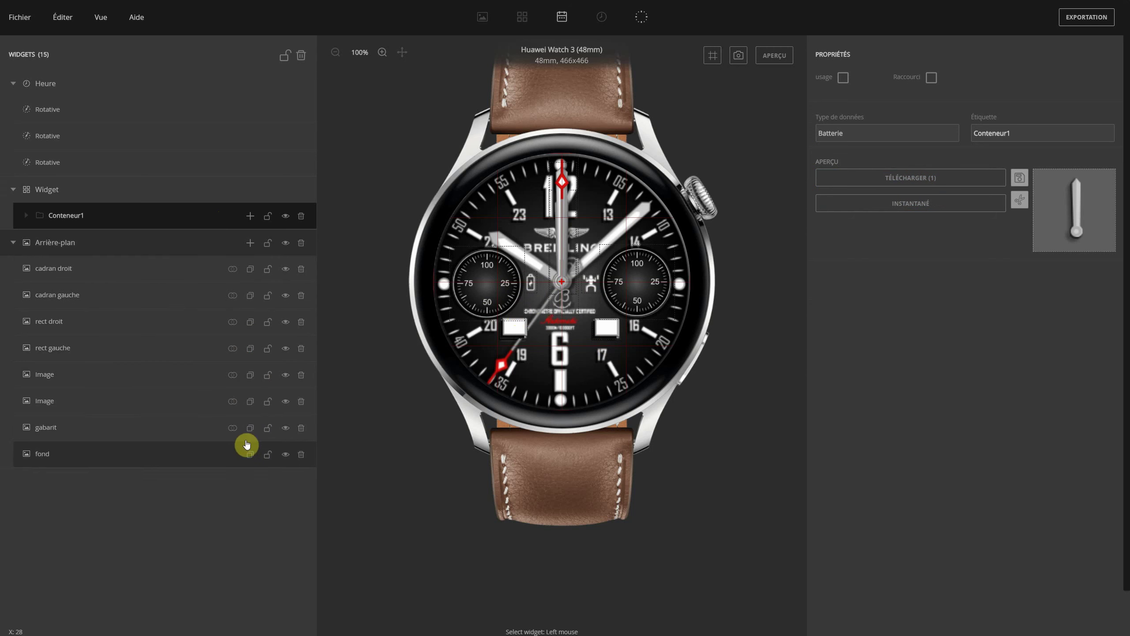
Step: Hide the gabarit template and add a Rotative element to Conteneur1, with Batterie as its data type and A100_005 as its image
{"action": "left_click", "coordinate": [286, 427]}
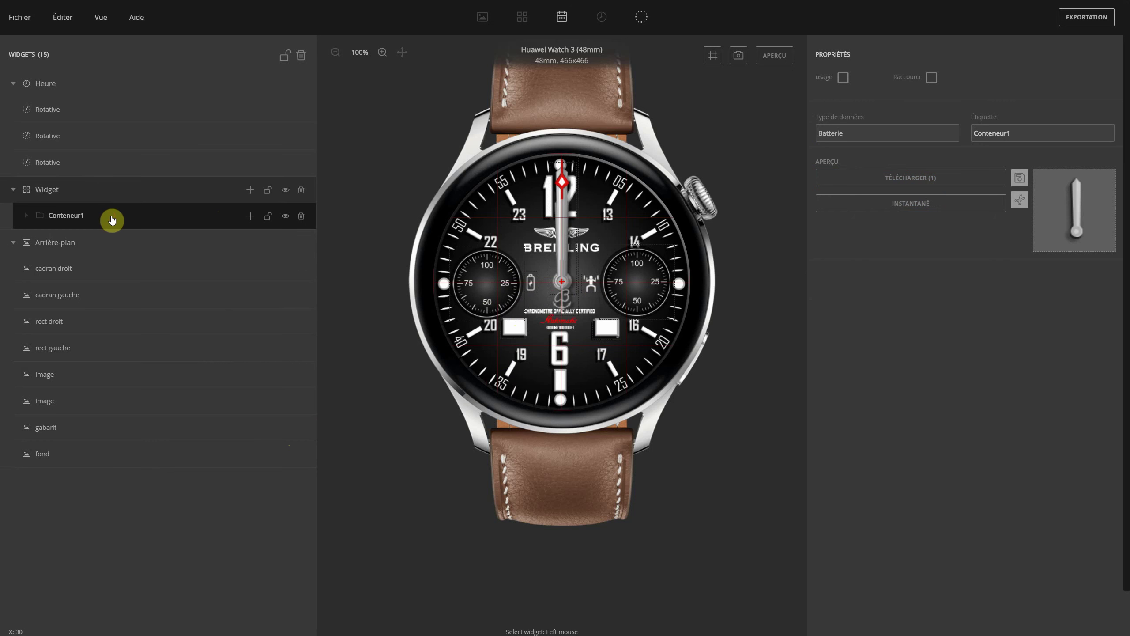
{"action": "left_click", "coordinate": [251, 216]}
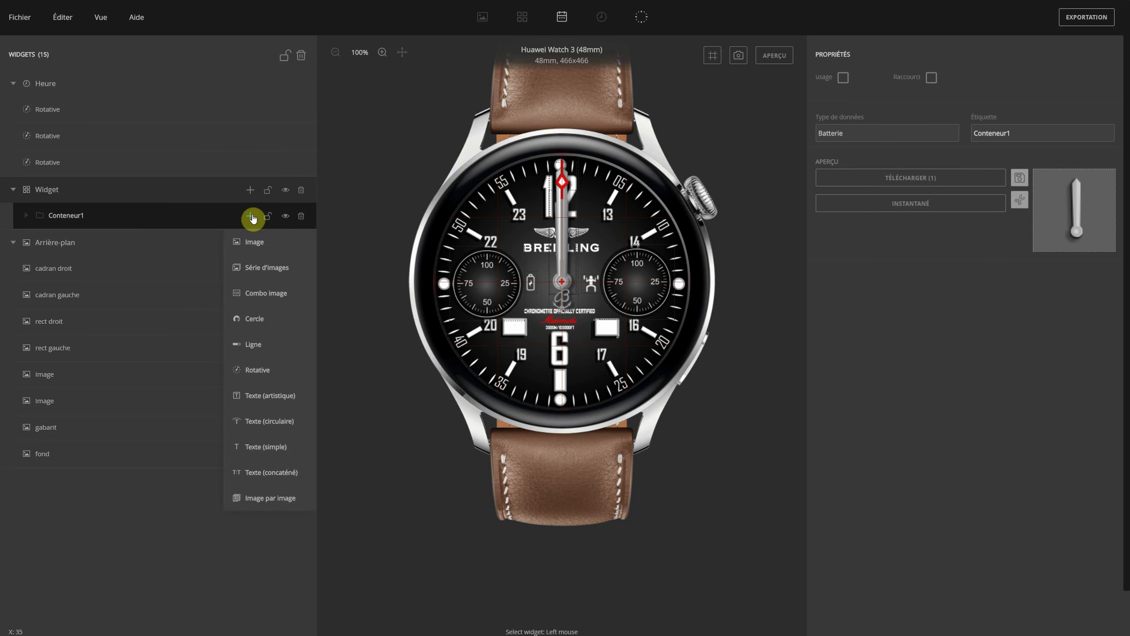
{"action": "left_click", "coordinate": [268, 373]}
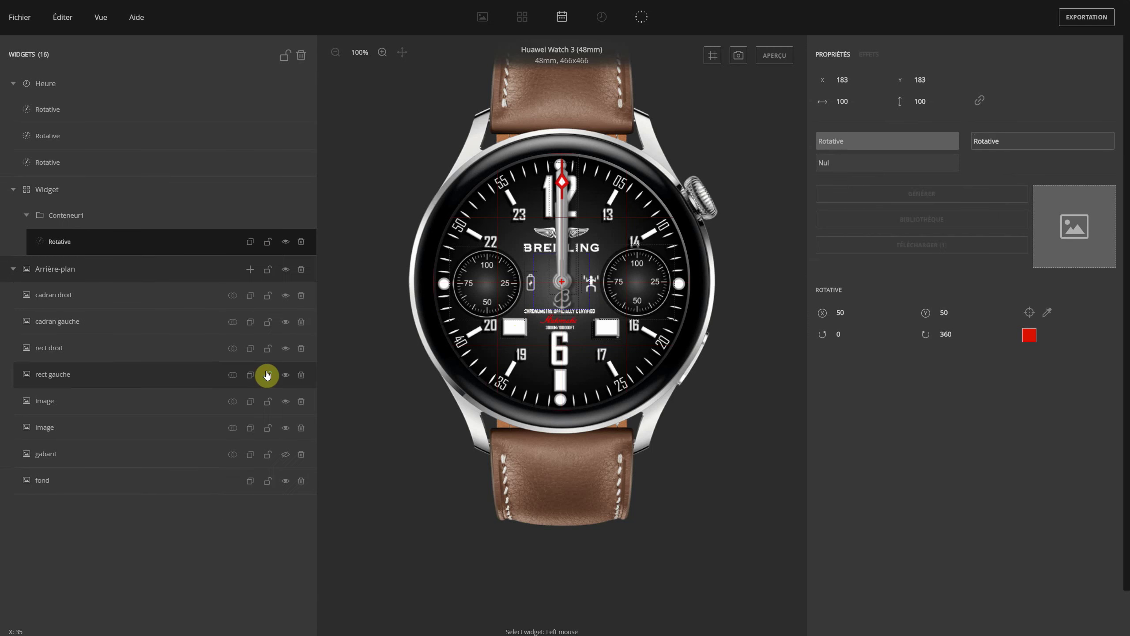
{"action": "left_click", "coordinate": [859, 162]}
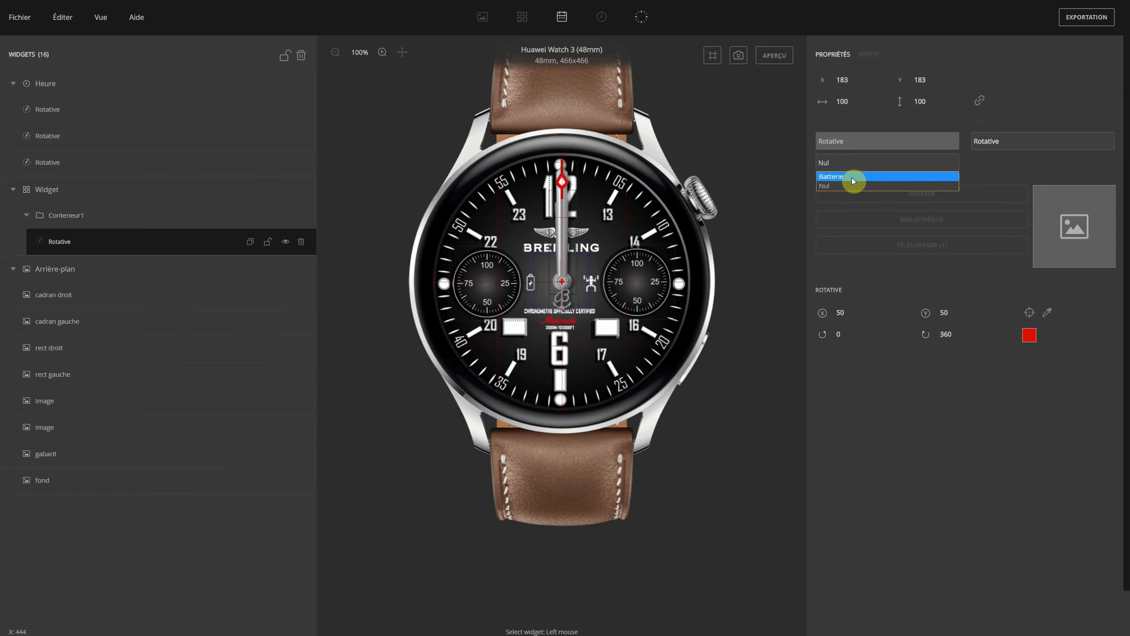
{"action": "left_click", "coordinate": [851, 177]}
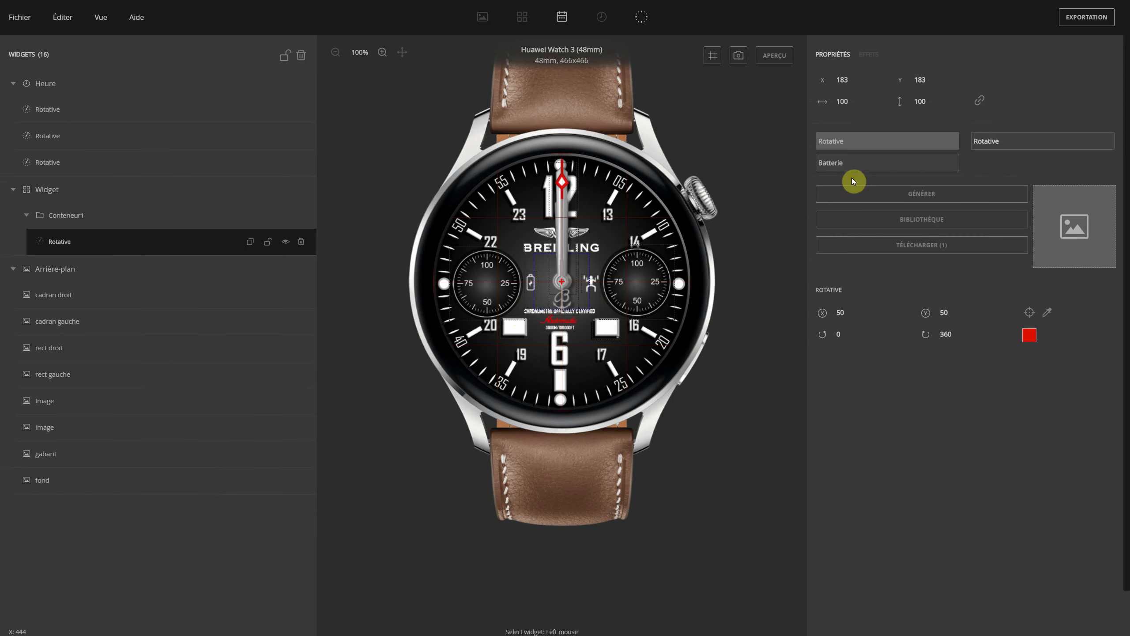
{"action": "left_click", "coordinate": [919, 248]}
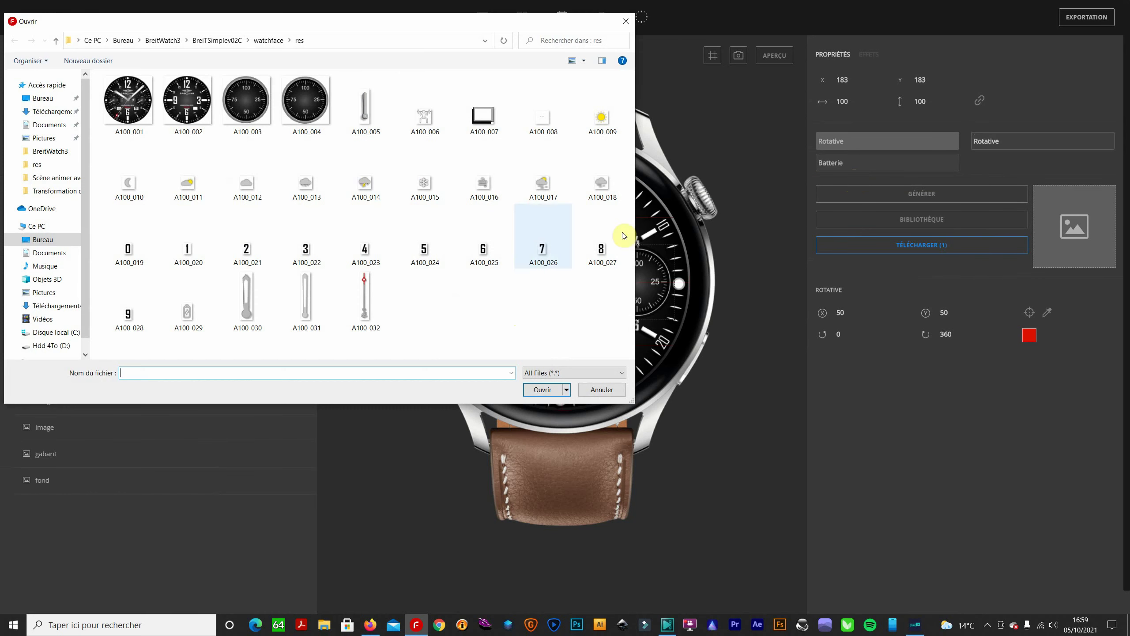
{"action": "double_click", "coordinate": [361, 118]}
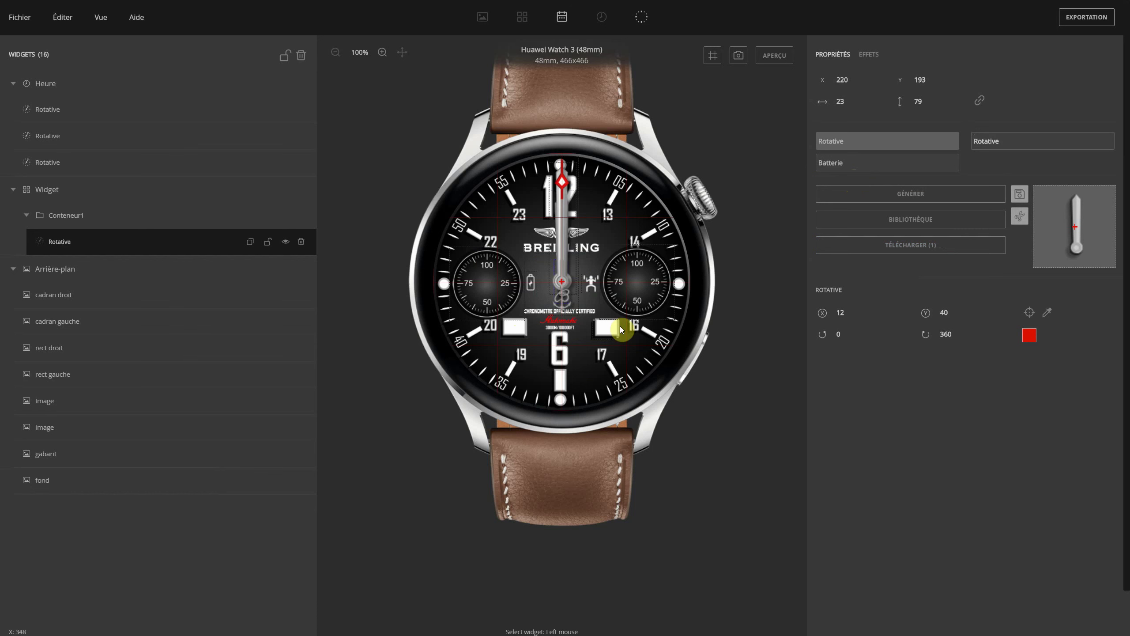
Step: Move the battery hand onto the centre of the left sub-dial at X 83, Y 175
{"action": "left_click_drag", "start_coordinate": [620, 329], "coordinate": [608, 328]}
{"action": "key", "text": "Left"}
{"action": "key", "text": "Left"}
{"action": "key", "text": "Left"}
{"action": "key", "text": "Left"}
{"action": "key", "text": "Left"}
{"action": "key", "text": "Left"}
{"action": "key", "text": "Left"}
{"action": "key", "text": "Left"}
{"action": "key", "text": "Left"}
{"action": "key", "text": "Left"}
{"action": "key", "text": "Left"}
{"action": "key", "text": "Left"}
{"action": "key", "text": "Left"}
{"action": "key", "text": "Left"}
{"action": "key", "text": "Left"}
{"action": "key", "text": "Left"}
{"action": "key", "text": "Left"}
{"action": "key", "text": "Left"}
{"action": "key", "text": "Left"}
{"action": "key", "text": "Left"}
{"action": "left_click", "coordinate": [385, 57]}
{"action": "left_click", "coordinate": [385, 57]}
{"action": "left_click", "coordinate": [385, 57]}
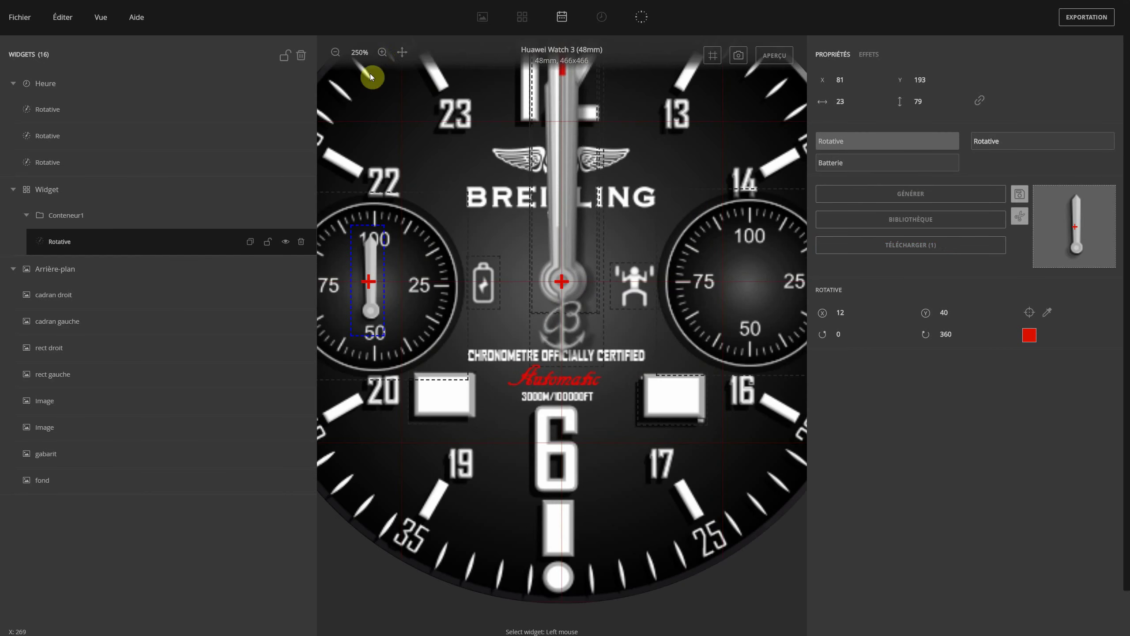
{"action": "left_click", "coordinate": [403, 54]}
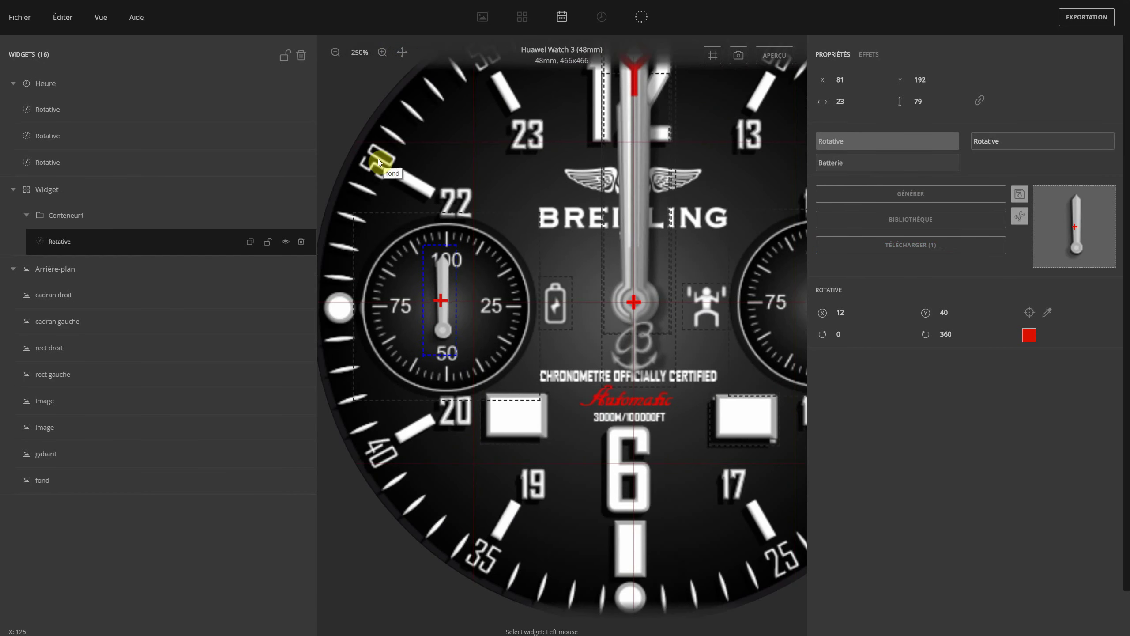
{"action": "key", "text": "Up"}
{"action": "key", "text": "Up"}
{"action": "key", "text": "Up"}
{"action": "key", "text": "Up"}
{"action": "key", "text": "Up"}
{"action": "key", "text": "Up"}
{"action": "key", "text": "Up"}
{"action": "key", "text": "Up"}
{"action": "key", "text": "Up"}
{"action": "key", "text": "Up"}
{"action": "key", "text": "Up"}
{"action": "key", "text": "Up"}
{"action": "key", "text": "Up"}
{"action": "key", "text": "Up"}
{"action": "key", "text": "Up"}
{"action": "key", "text": "Up"}
{"action": "key", "text": "Right"}
{"action": "key", "text": "Right"}
{"action": "key", "text": "Right"}
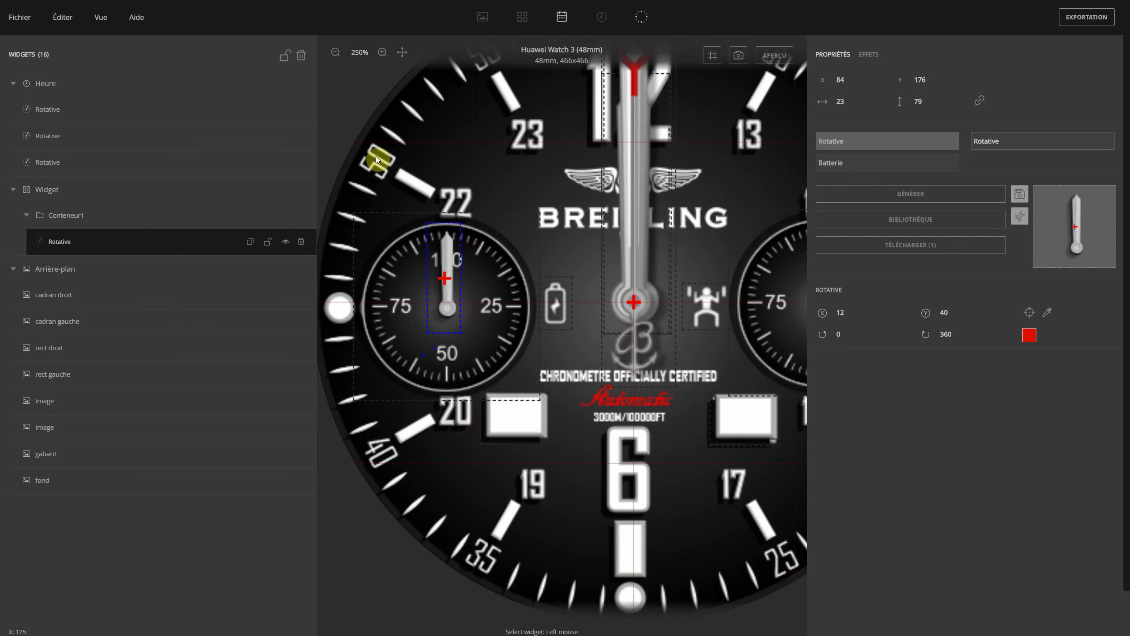
{"action": "key", "text": "Left"}
{"action": "key", "text": "Up"}
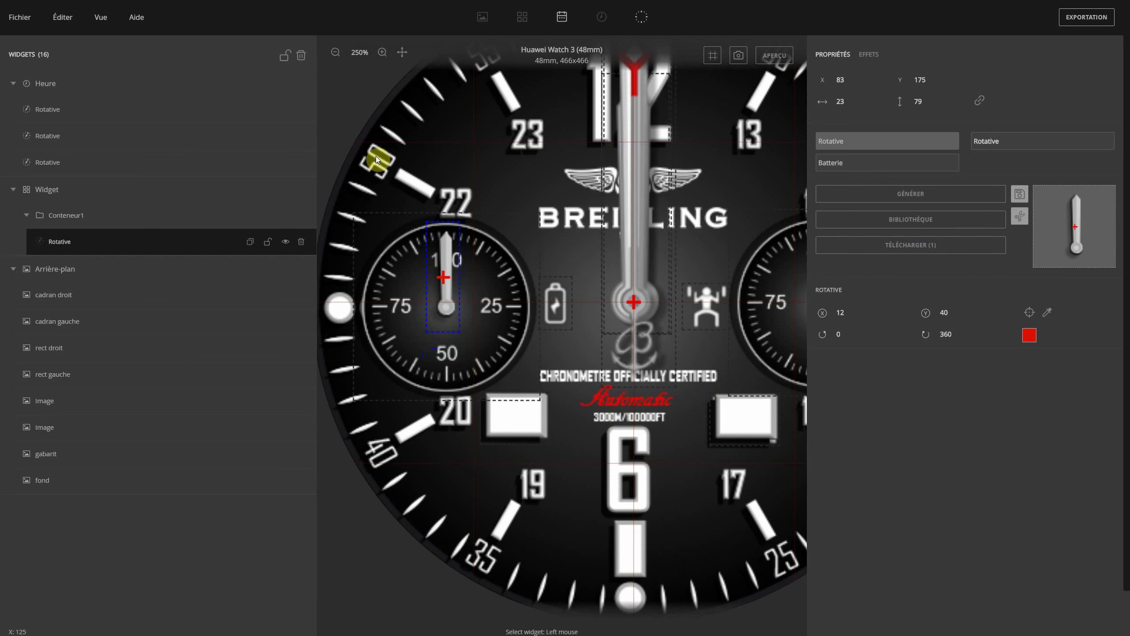
Step: Set the battery hand's pivot point to X 14, Y 60
{"action": "left_click", "coordinate": [956, 312]}
{"action": "scroll", "coordinate": [958, 313], "scroll_direction": "up", "scroll_amount": 9}
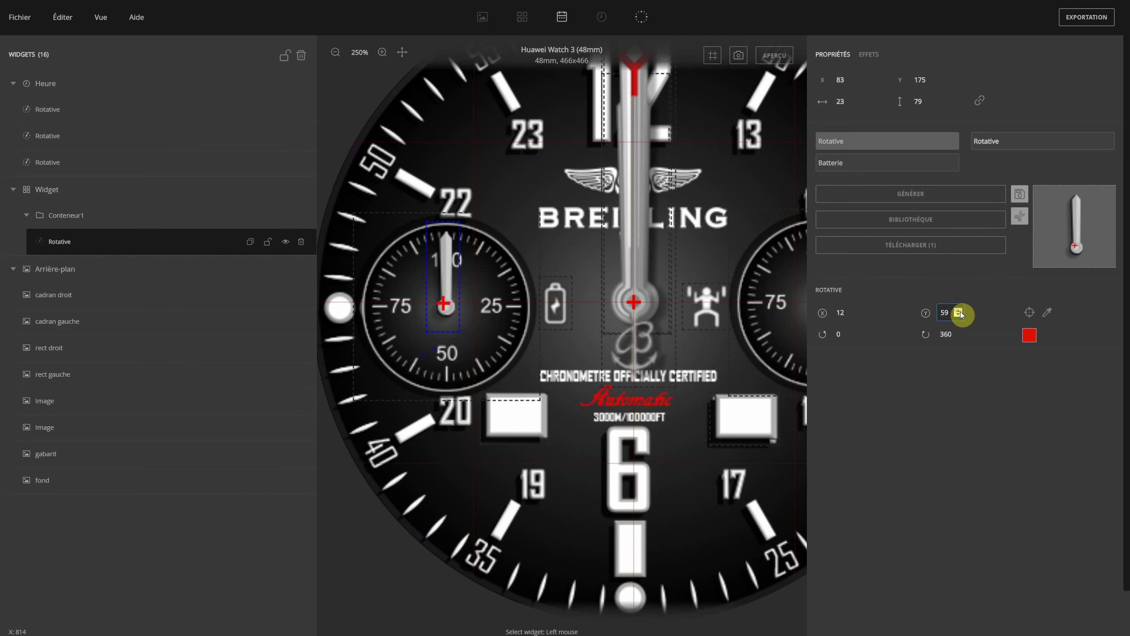
{"action": "left_click", "coordinate": [853, 312]}
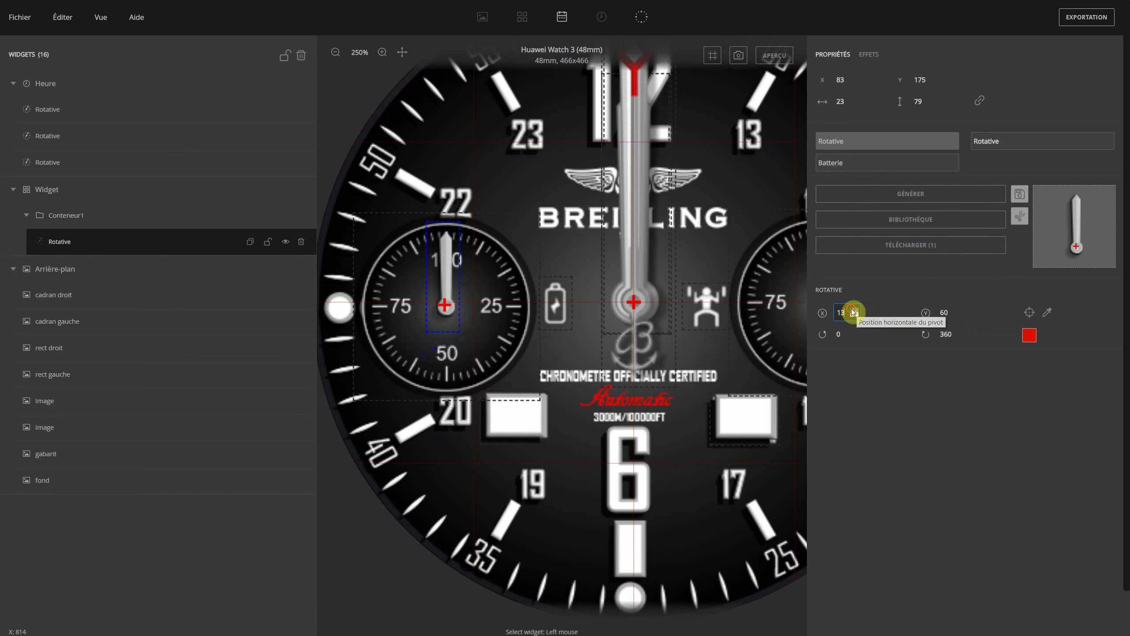
{"action": "scroll", "coordinate": [854, 311], "scroll_direction": "up", "scroll_amount": 1}
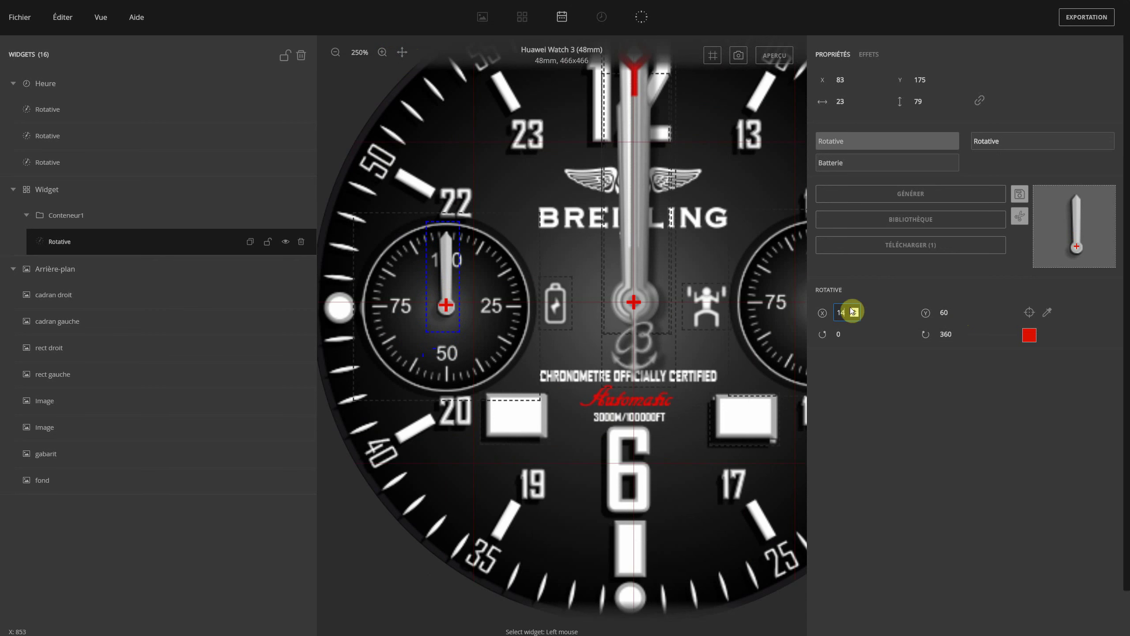
Step: Run the watch face preview to check how the battery hand rotates in its sub-dial, and stop it
{"action": "left_click", "coordinate": [779, 59]}
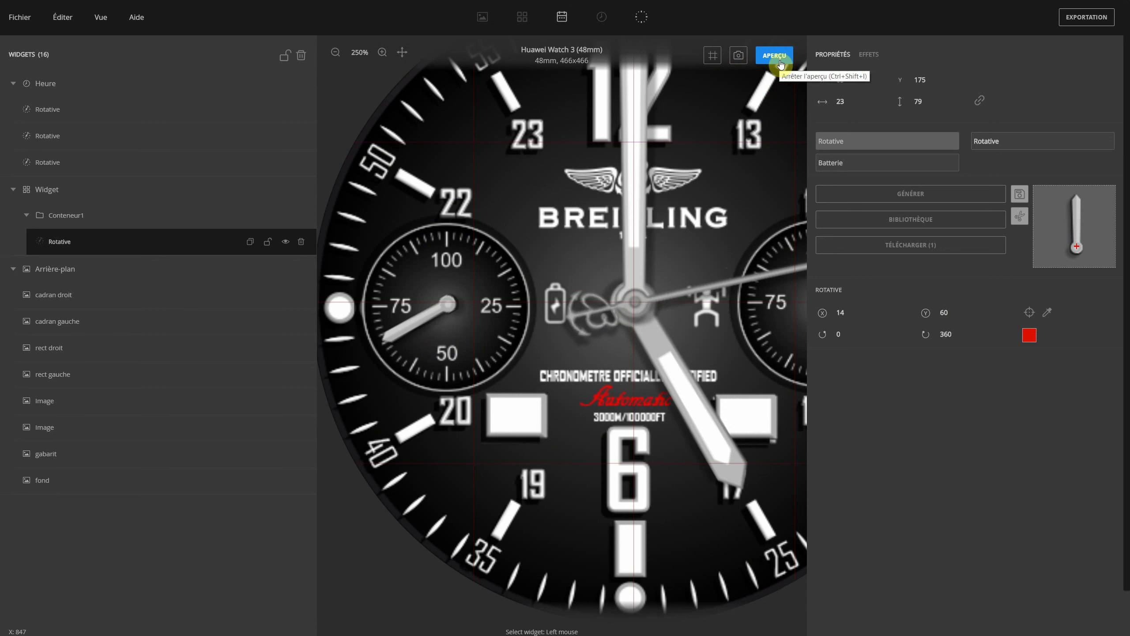
{"action": "left_click", "coordinate": [779, 63]}
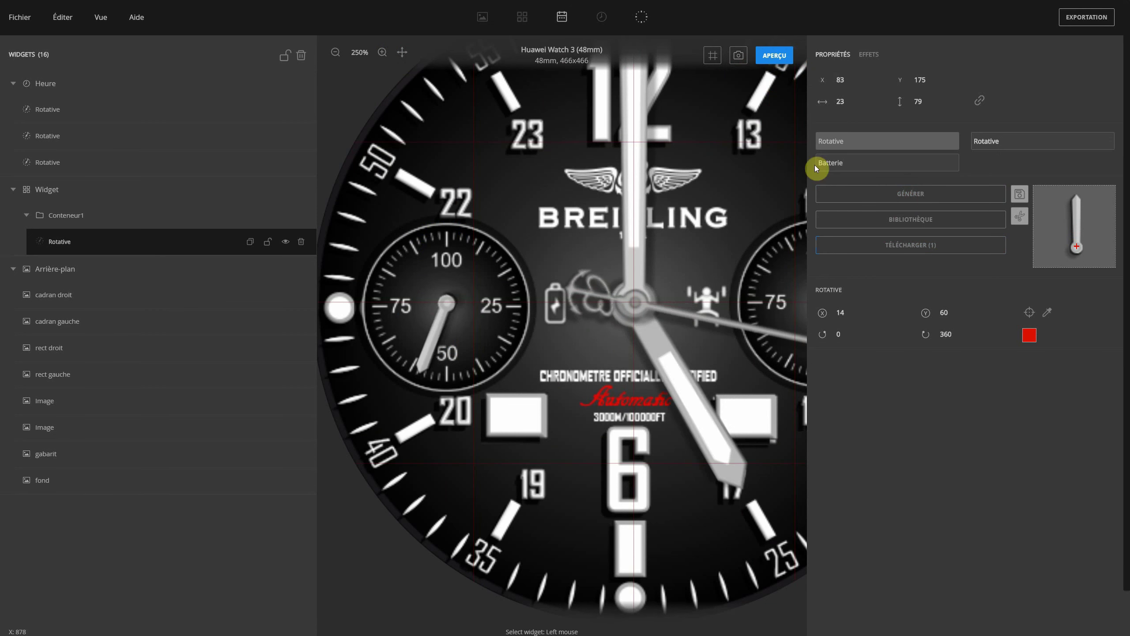
{"action": "left_click", "coordinate": [783, 55]}
Step: Show the grid to check the battery hand's centring in the left sub-dial, and save the project
{"action": "left_click", "coordinate": [101, 17]}
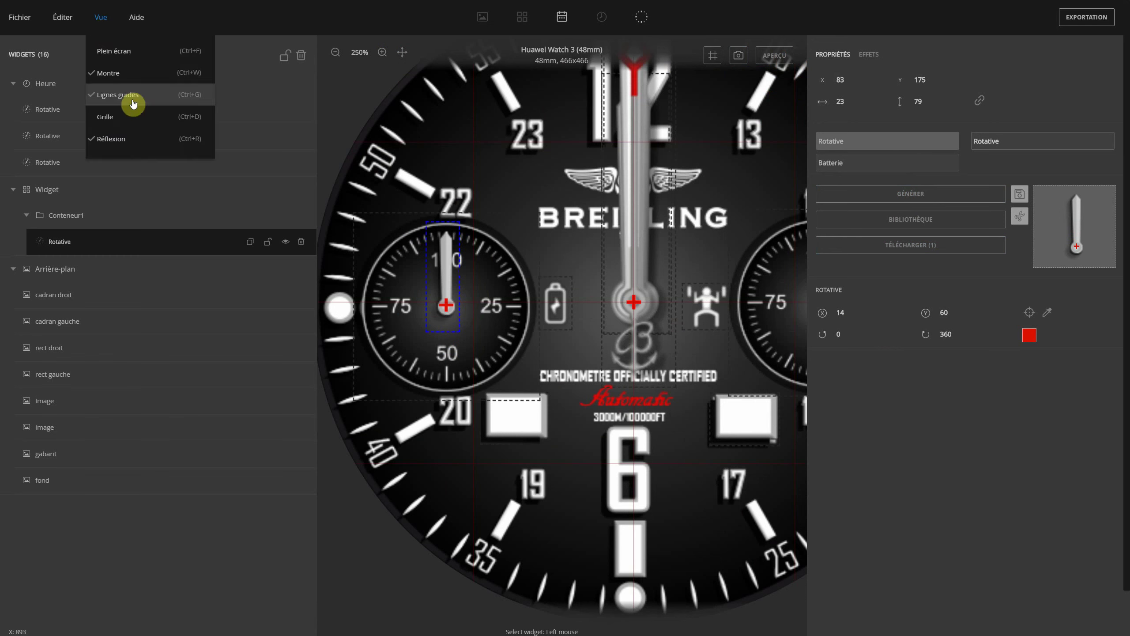
{"action": "left_click", "coordinate": [118, 118]}
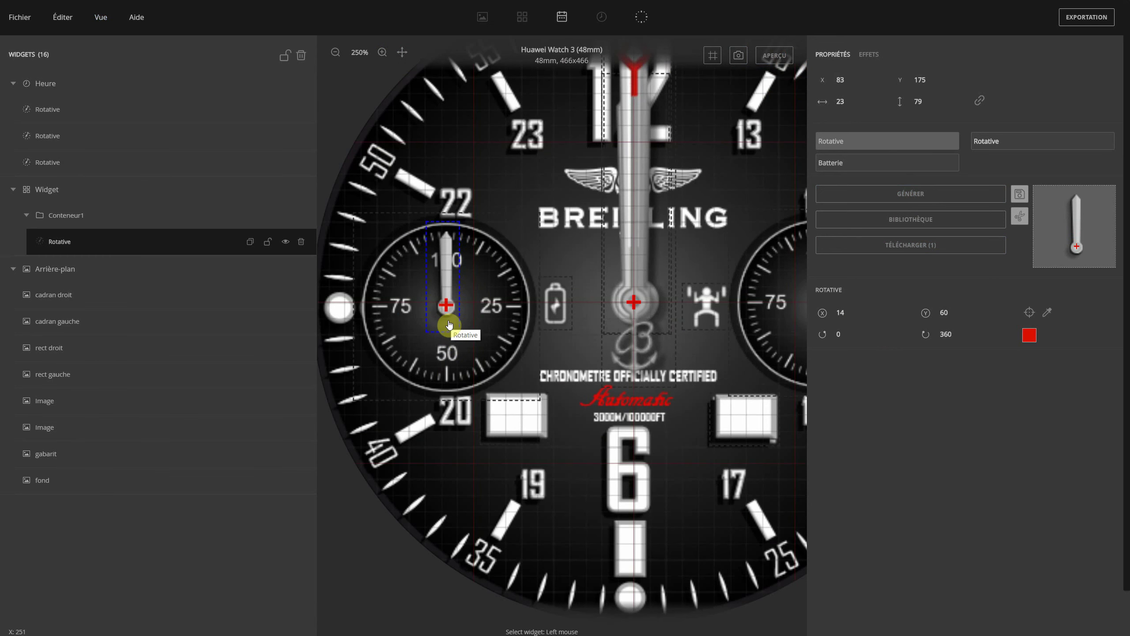
{"action": "left_click_drag", "start_coordinate": [447, 326], "coordinate": [446, 327]}
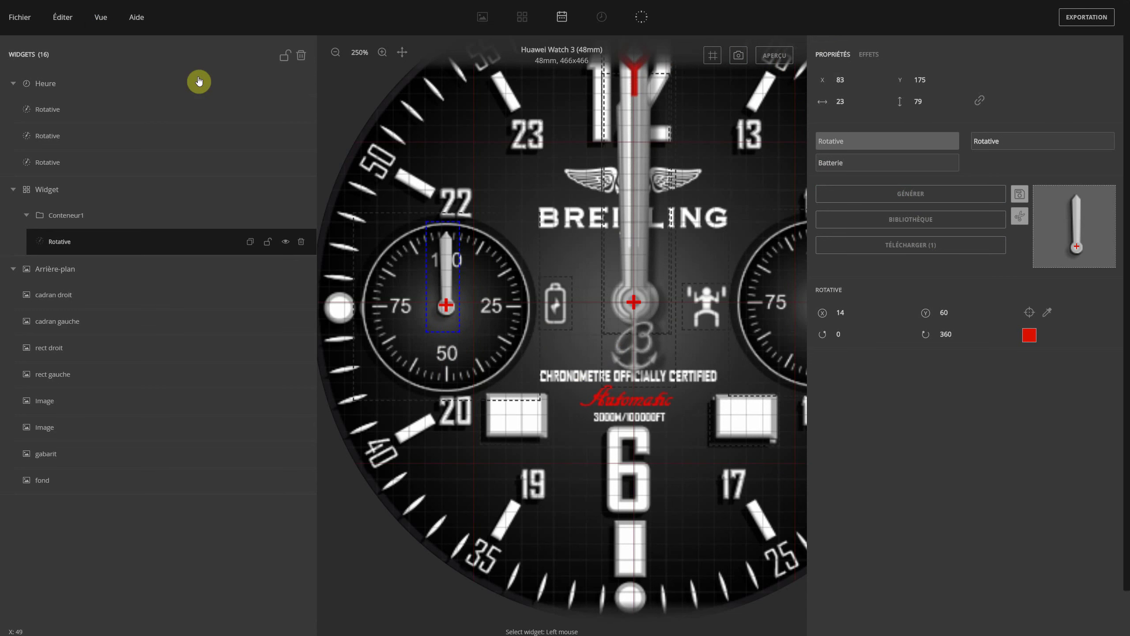
{"action": "left_click", "coordinate": [337, 52]}
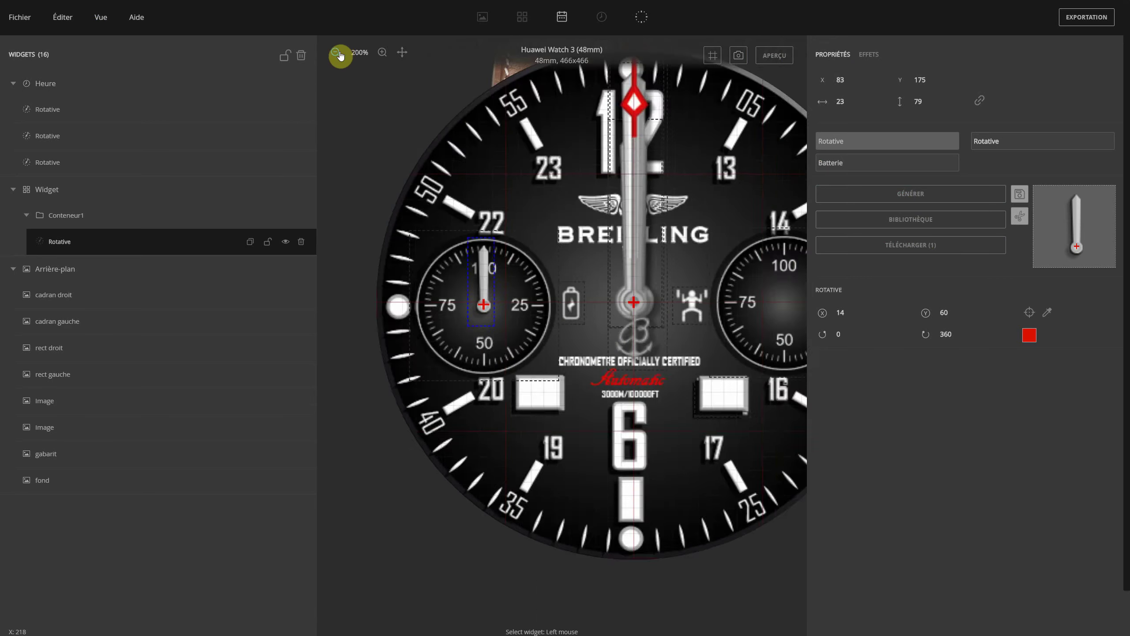
{"action": "left_click", "coordinate": [22, 17]}
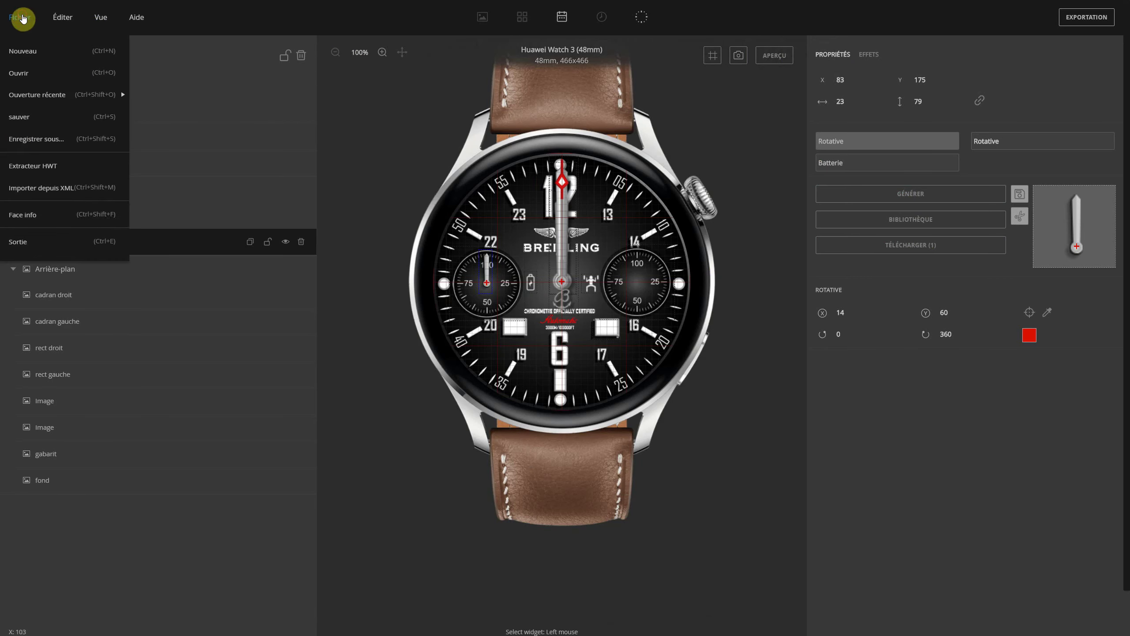
{"action": "left_click", "coordinate": [41, 117]}
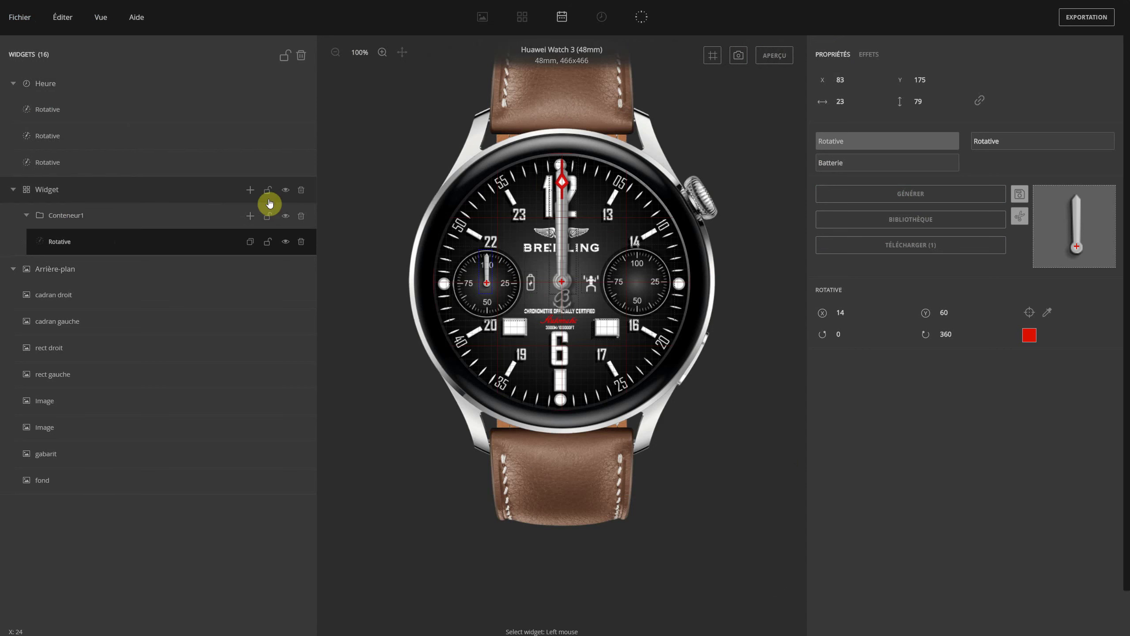
{"action": "left_click", "coordinate": [250, 216]}
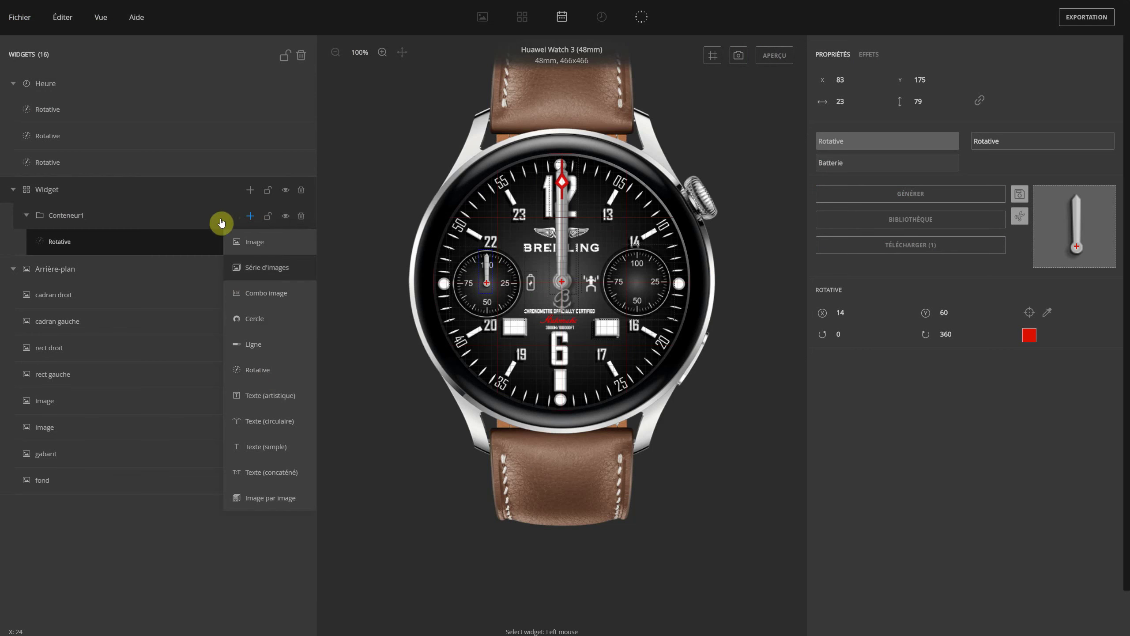
{"action": "left_click", "coordinate": [262, 373]}
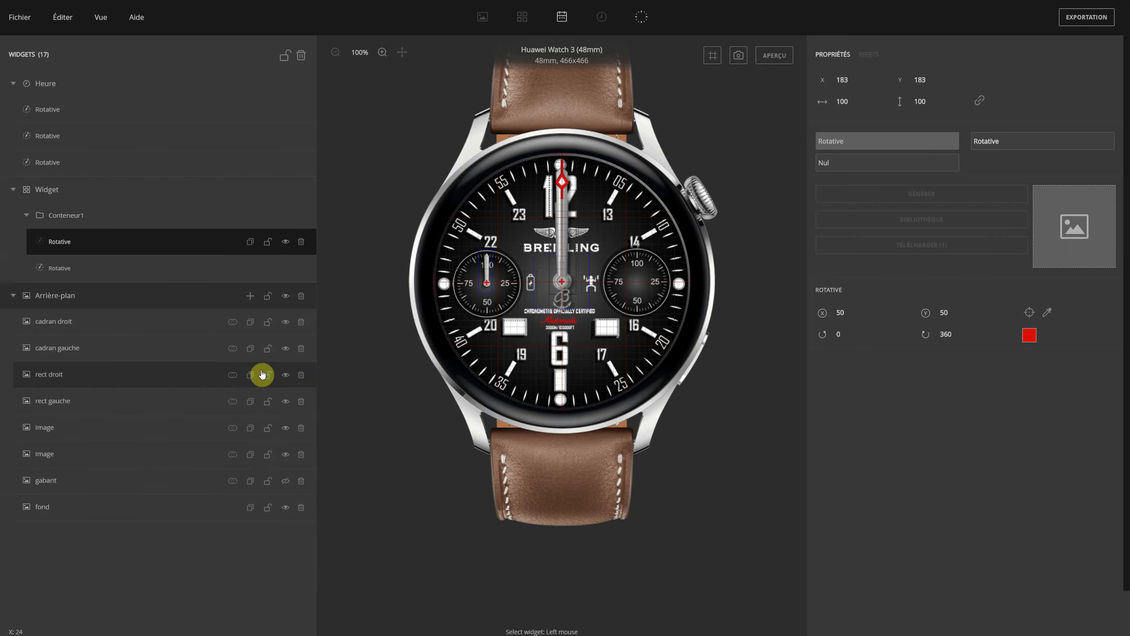
{"action": "left_click", "coordinate": [856, 163]}
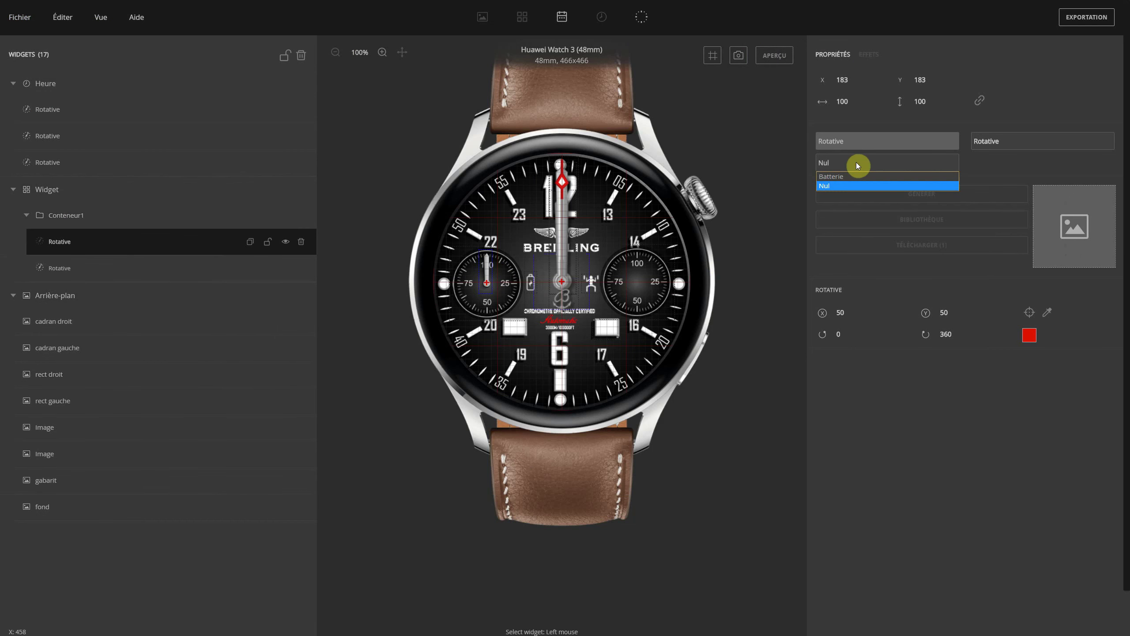
{"action": "left_click", "coordinate": [857, 162]}
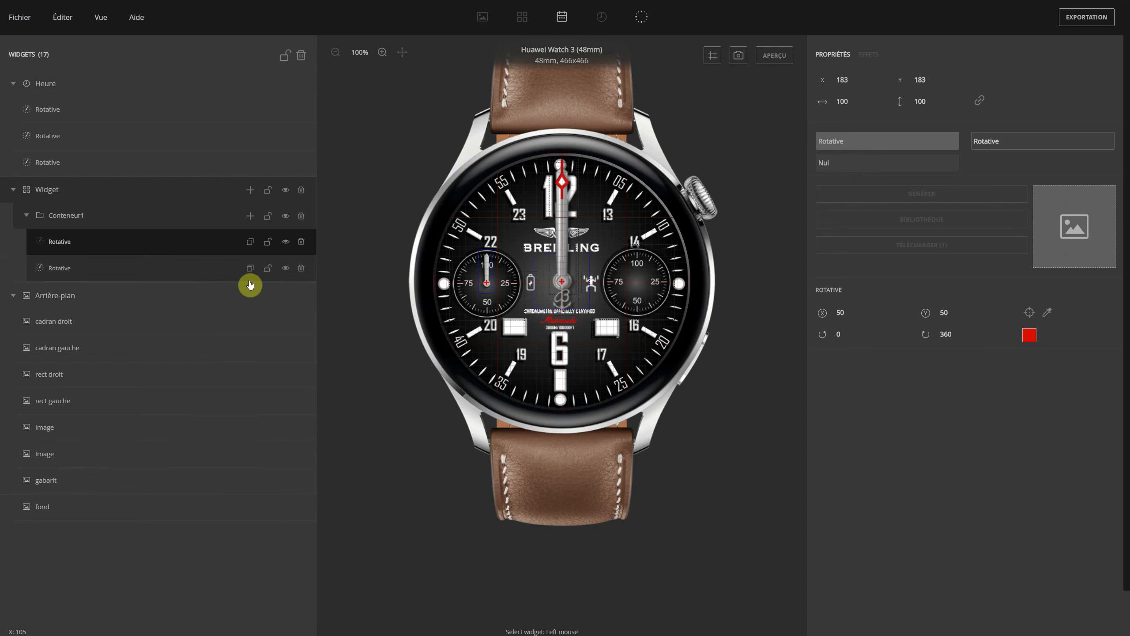
{"action": "left_click", "coordinate": [211, 272]}
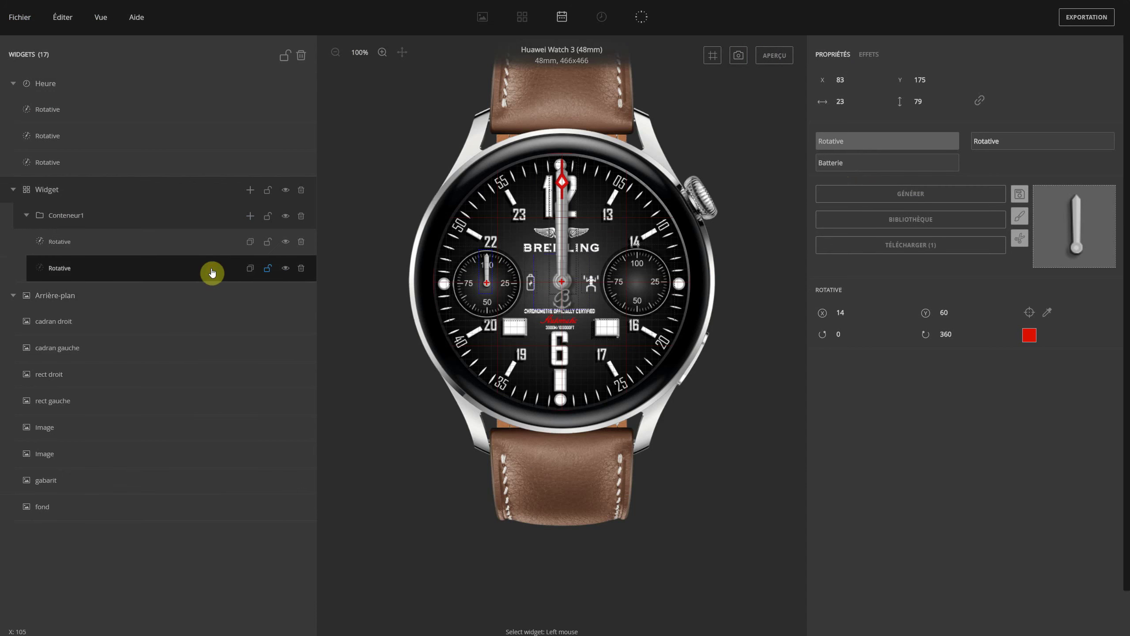
{"action": "left_click", "coordinate": [203, 245]}
{"action": "left_click", "coordinate": [286, 242]}
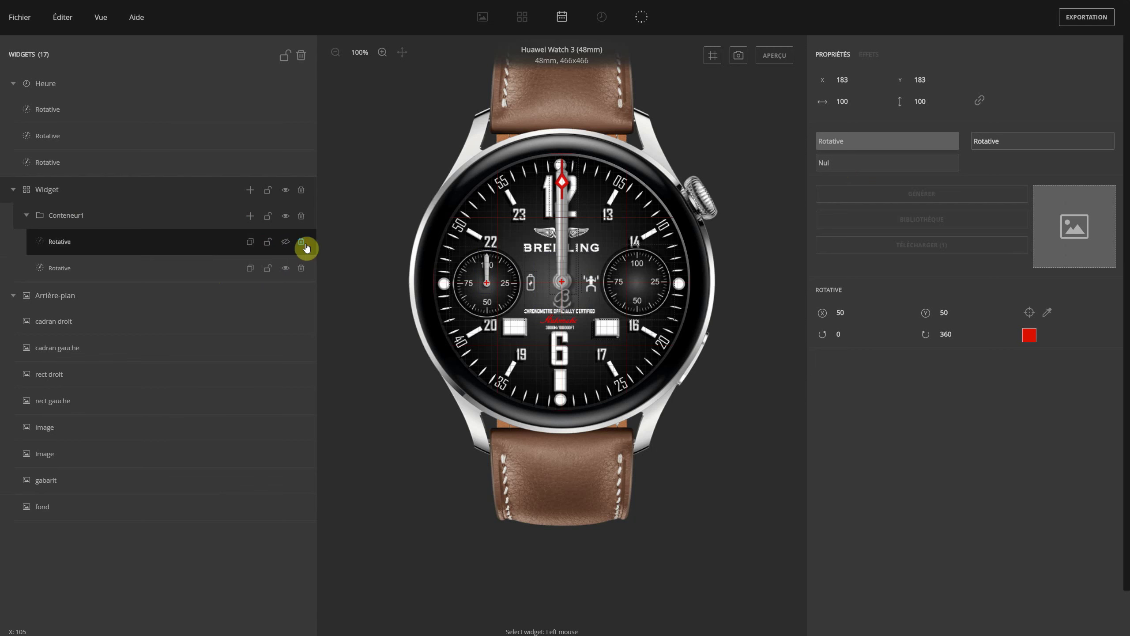
{"action": "left_click", "coordinate": [302, 243]}
Step: Add a second container to the Widget group
{"action": "left_click", "coordinate": [250, 191]}
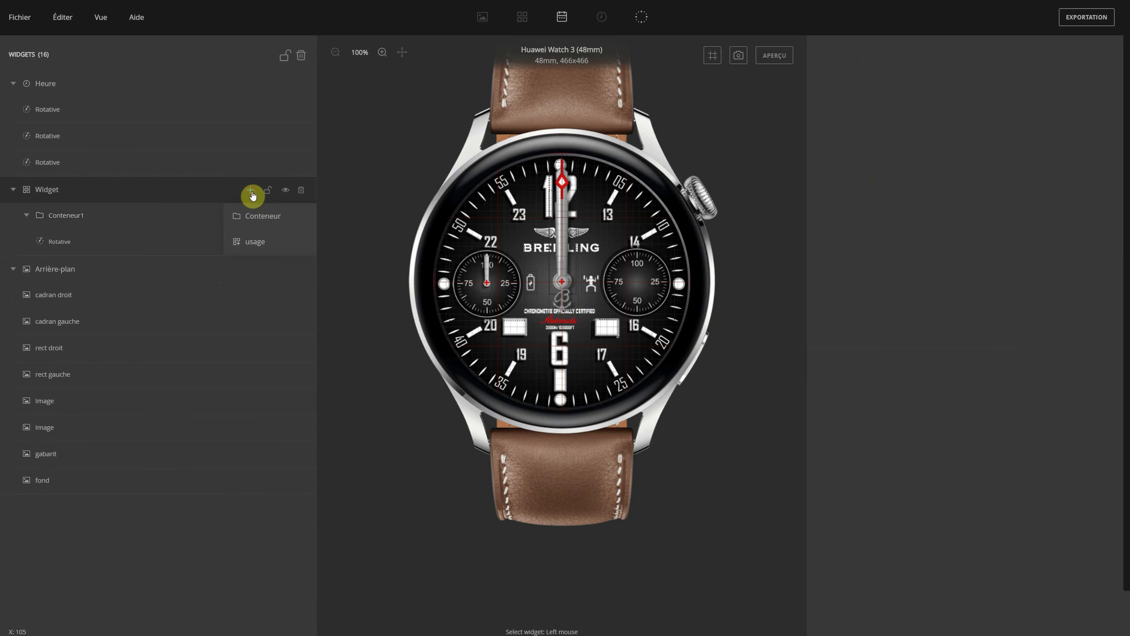
{"action": "left_click", "coordinate": [252, 217]}
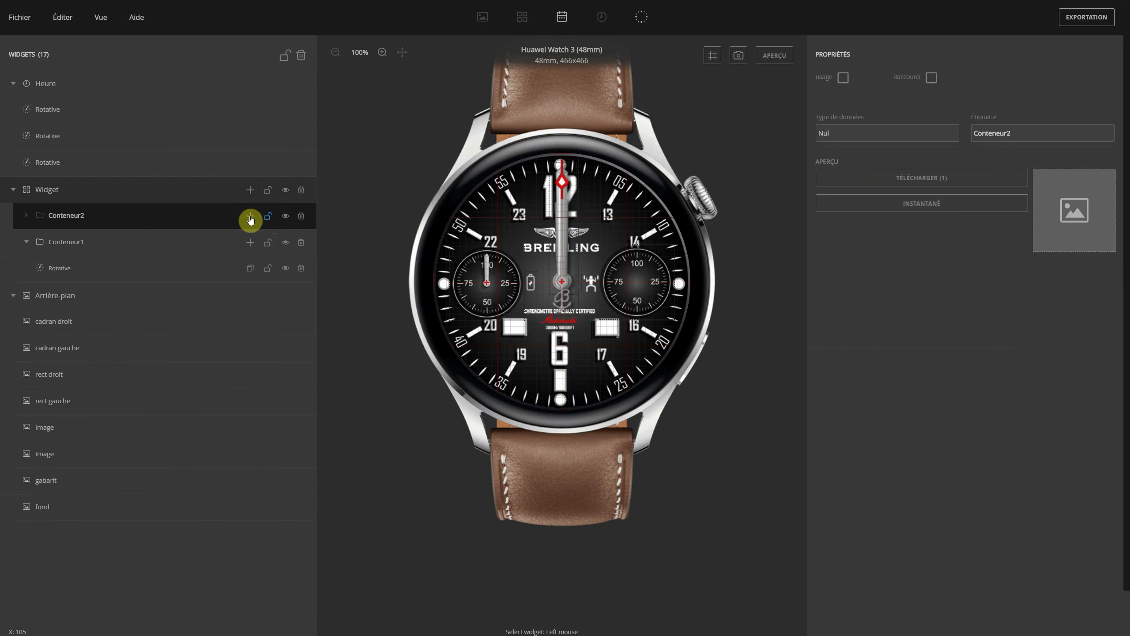
Step: Set the data type of Conteneur2 to Temps d'effort so that widgets can be added to it
{"action": "left_click", "coordinate": [251, 216]}
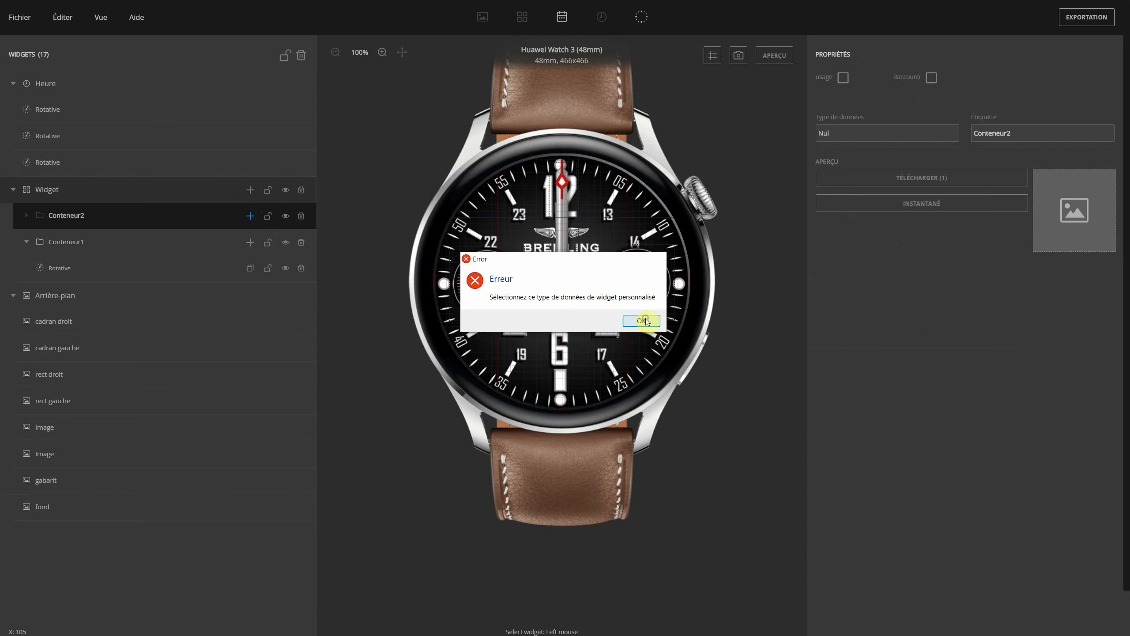
{"action": "left_click", "coordinate": [641, 320]}
{"action": "left_click", "coordinate": [877, 129]}
{"action": "scroll", "coordinate": [831, 220], "scroll_direction": "down", "scroll_amount": 3}
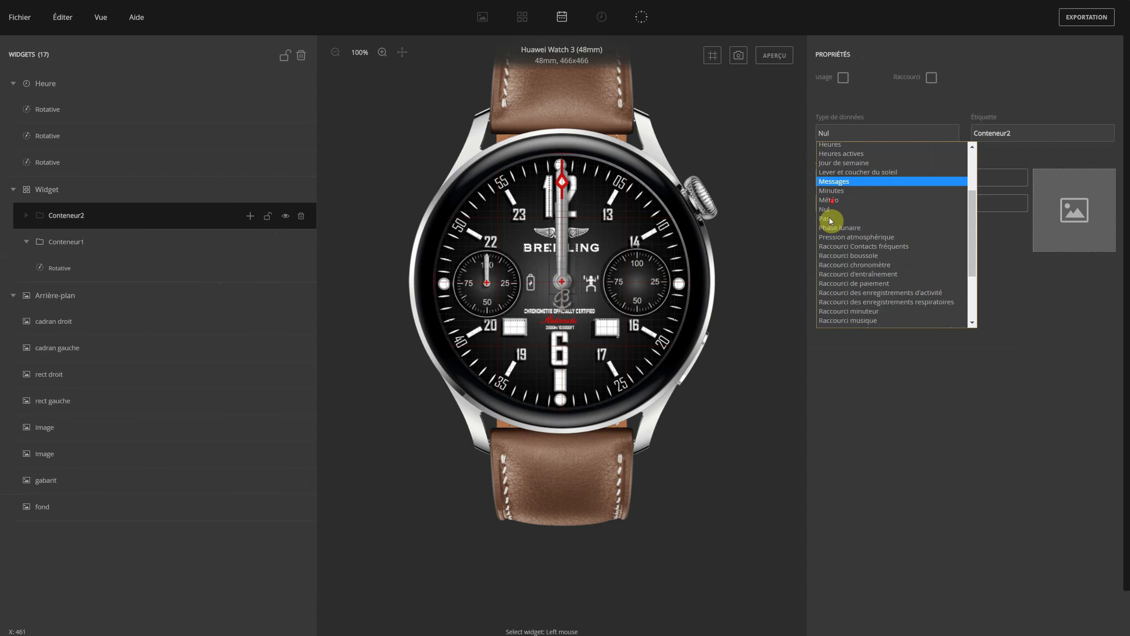
{"action": "scroll", "coordinate": [845, 267], "scroll_direction": "down", "scroll_amount": 3}
{"action": "scroll", "coordinate": [867, 269], "scroll_direction": "up", "scroll_amount": 6}
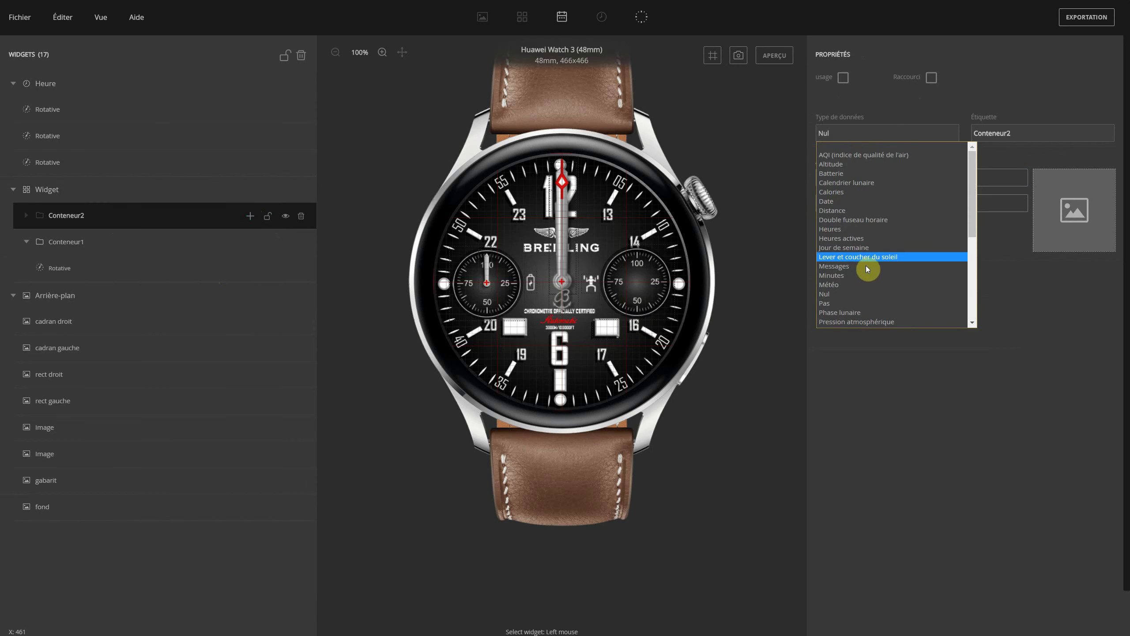
{"action": "left_click", "coordinate": [746, 276]}
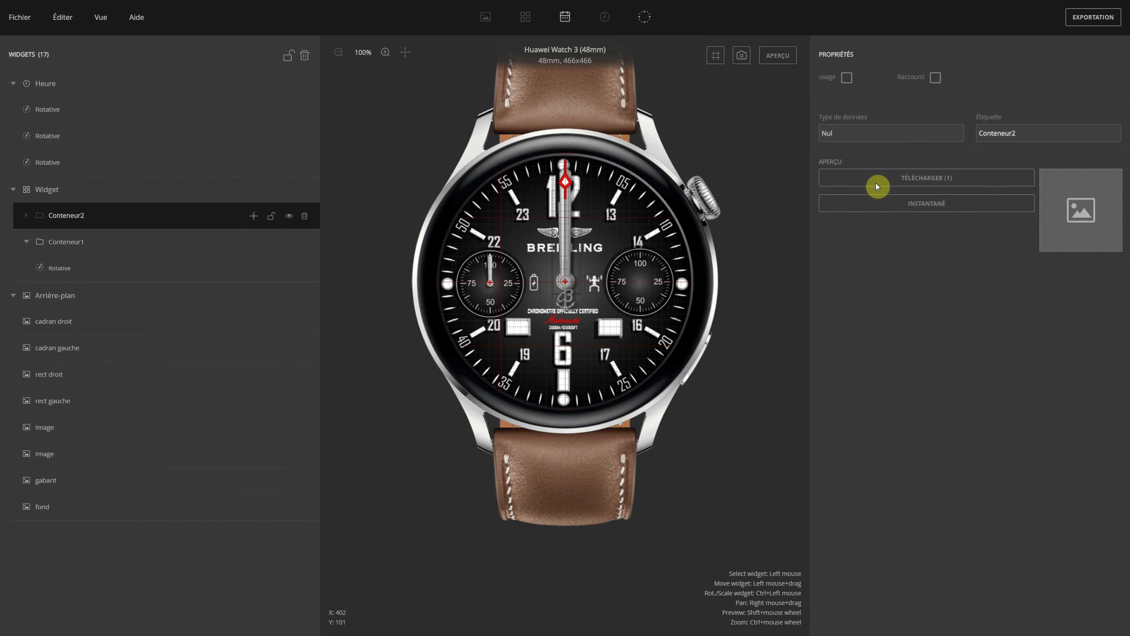
{"action": "left_click", "coordinate": [848, 133]}
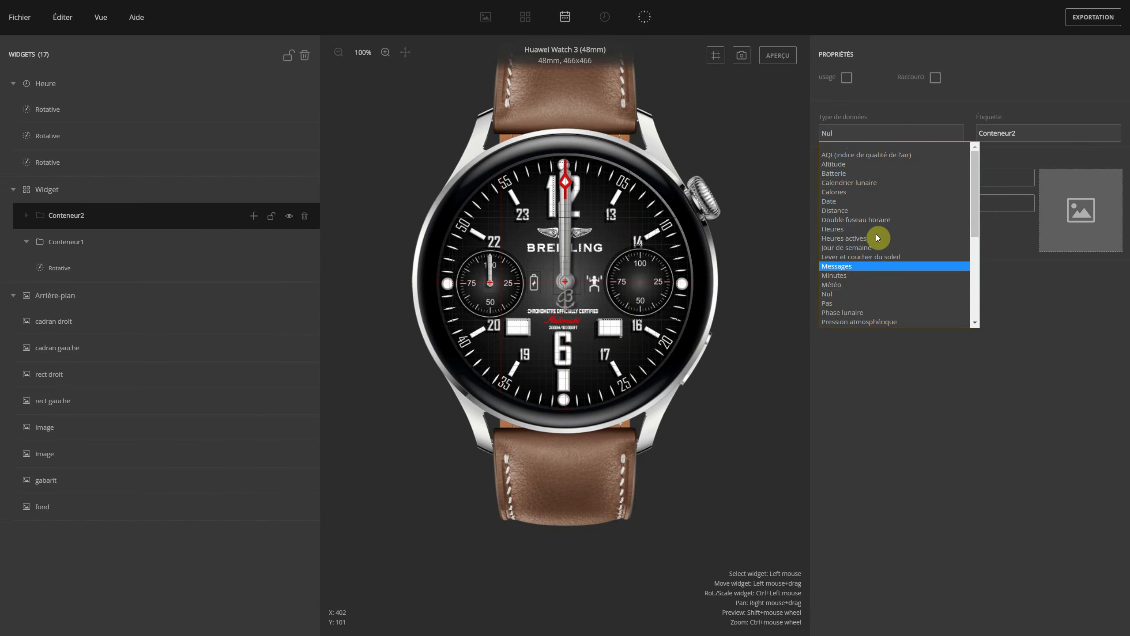
{"action": "scroll", "coordinate": [903, 290], "scroll_direction": "down", "scroll_amount": 6}
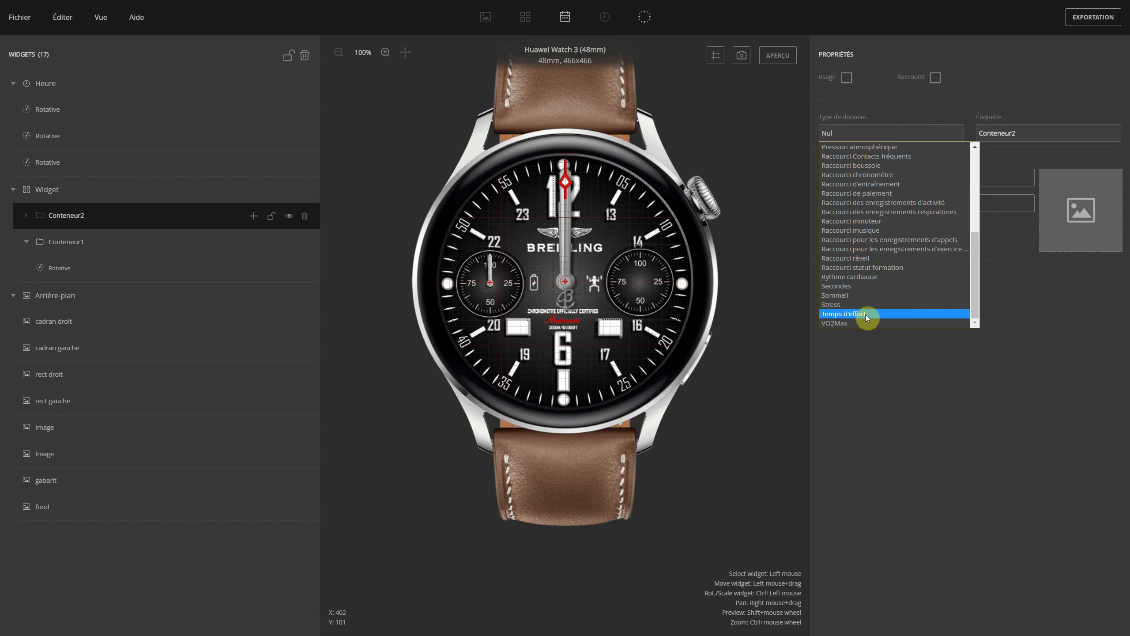
{"action": "left_click", "coordinate": [865, 315]}
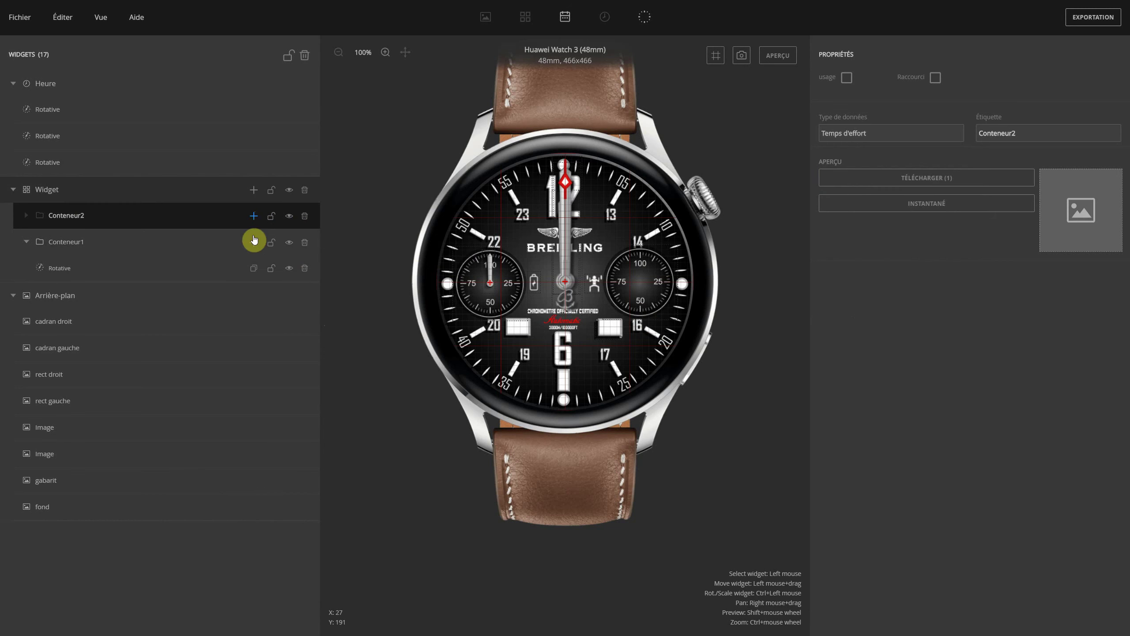
Step: Add a Rotative widget to Conteneur2 with the data type Temps d'effort and the image A100_005
{"action": "left_click", "coordinate": [255, 218]}
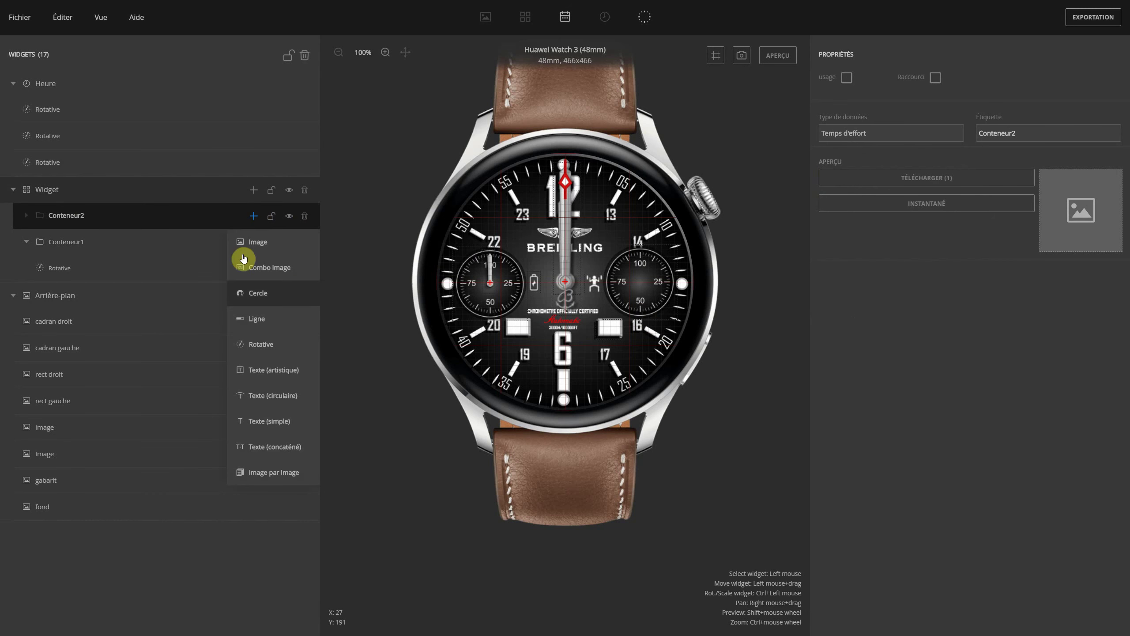
{"action": "left_click", "coordinate": [258, 348]}
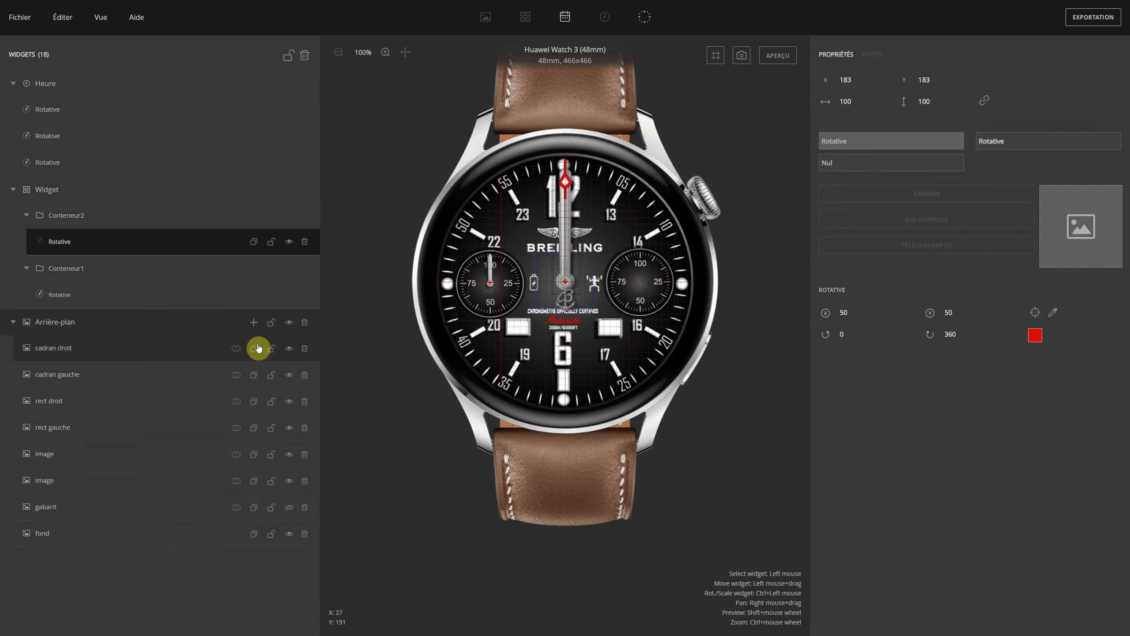
{"action": "left_click", "coordinate": [861, 163]}
{"action": "left_click", "coordinate": [863, 185]}
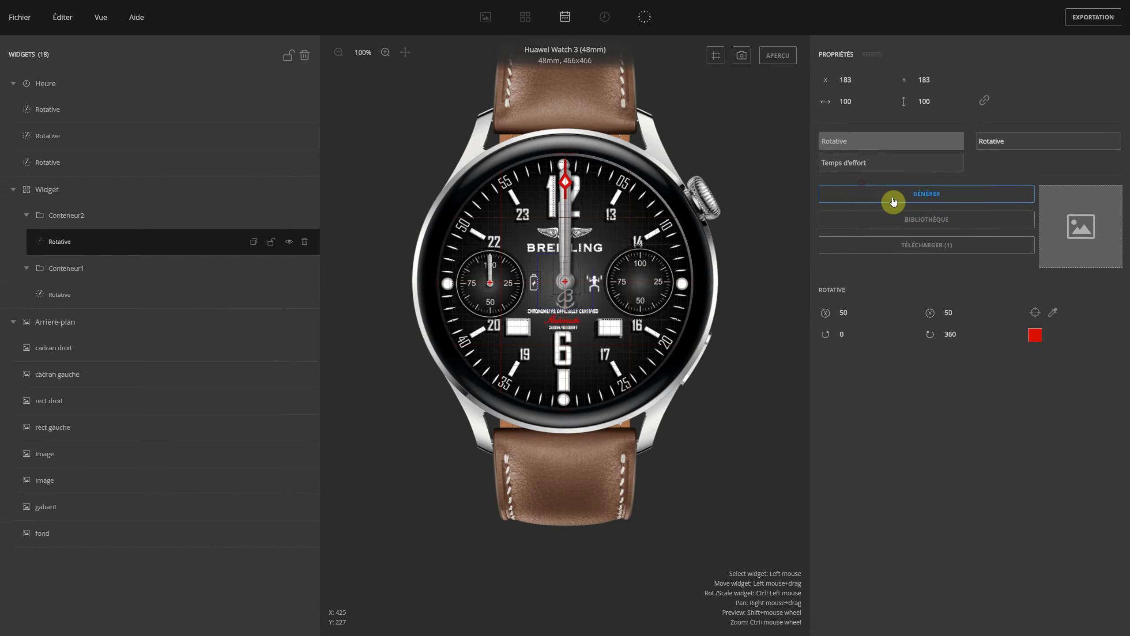
{"action": "left_click", "coordinate": [933, 250]}
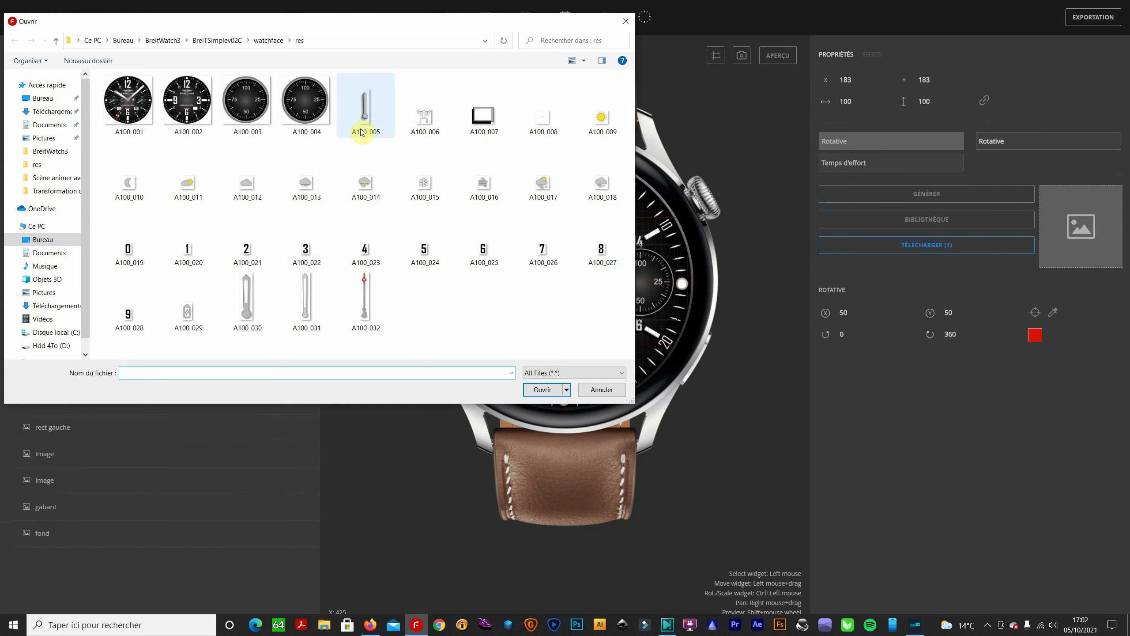
{"action": "double_click", "coordinate": [370, 120]}
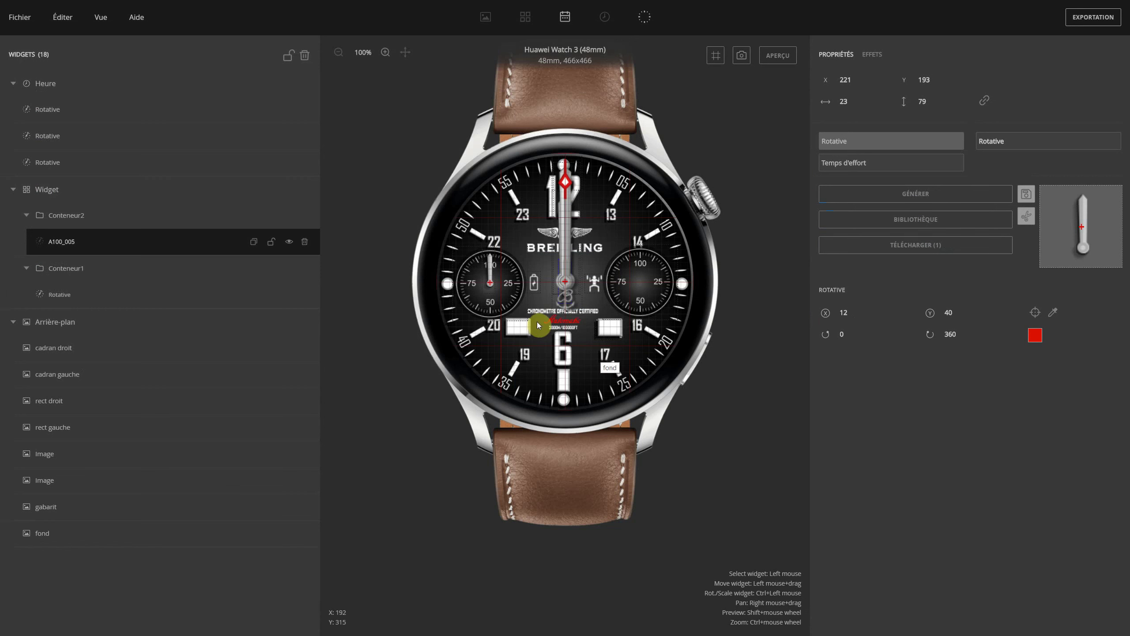
Step: Move the new hand horizontally to X 355, over the watch face's right subdial
{"action": "key", "text": "Right"}
{"action": "key", "text": "Right"}
{"action": "key", "text": "Right"}
{"action": "key", "text": "Right"}
{"action": "key", "text": "Right"}
{"action": "key", "text": "Right"}
{"action": "key", "text": "Right"}
{"action": "key", "text": "Right"}
{"action": "key", "text": "Right"}
{"action": "key", "text": "Right"}
{"action": "key", "text": "Right"}
{"action": "key", "text": "Right"}
{"action": "key", "text": "Right"}
{"action": "key", "text": "Right"}
{"action": "key", "text": "Right"}
{"action": "key", "text": "Right"}
{"action": "key", "text": "Right"}
{"action": "key", "text": "Right"}
{"action": "key", "text": "Right"}
{"action": "key", "text": "Right"}
{"action": "key", "text": "Right"}
{"action": "key", "text": "Right"}
{"action": "key", "text": "Right"}
{"action": "key", "text": "Right"}
{"action": "key", "text": "Right"}
{"action": "key", "text": "Right"}
{"action": "key", "text": "Right"}
{"action": "key", "text": "Right"}
{"action": "key", "text": "Right"}
{"action": "key", "text": "Right"}
{"action": "key", "text": "Right"}
{"action": "key", "text": "Right"}
{"action": "key", "text": "Right"}
{"action": "key", "text": "Right"}
{"action": "key", "text": "Right"}
{"action": "key", "text": "Right"}
{"action": "key", "text": "Right"}
{"action": "key", "text": "Right"}
{"action": "key", "text": "Right"}
{"action": "key", "text": "Right"}
{"action": "key", "text": "Right"}
{"action": "key", "text": "Right"}
{"action": "key", "text": "Right"}
{"action": "key", "text": "Right"}
{"action": "key", "text": "Right"}
{"action": "key", "text": "Right"}
{"action": "key", "text": "Right"}
{"action": "key", "text": "Right"}
{"action": "key", "text": "Right"}
{"action": "key", "text": "Right"}
{"action": "key", "text": "Right"}
{"action": "key", "text": "Right"}
{"action": "key", "text": "Right"}
{"action": "key", "text": "Right"}
{"action": "key", "text": "Right"}
{"action": "key", "text": "Right"}
{"action": "key", "text": "Right"}
{"action": "key", "text": "Right"}
{"action": "key", "text": "Right"}
{"action": "key", "text": "Right"}
Step: Raise the new hand to Y 173 so its round base sits on the right subdial's centre
{"action": "left_click", "coordinate": [386, 52]}
{"action": "left_click", "coordinate": [386, 52]}
{"action": "left_click", "coordinate": [385, 53]}
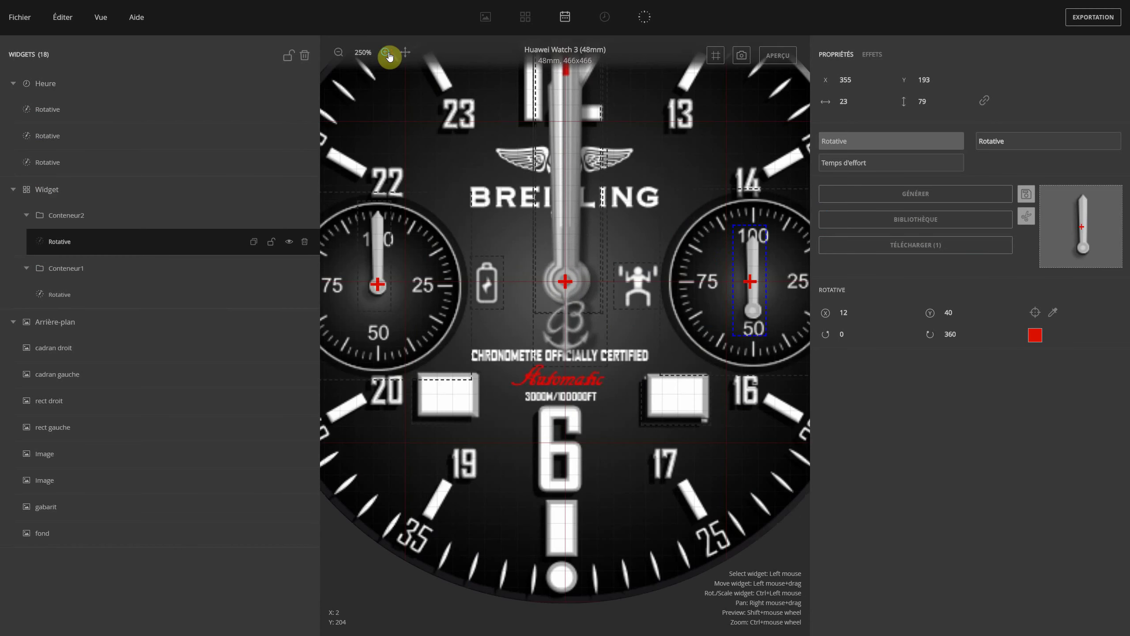
{"action": "left_click_drag", "start_coordinate": [409, 57], "coordinate": [396, 61]}
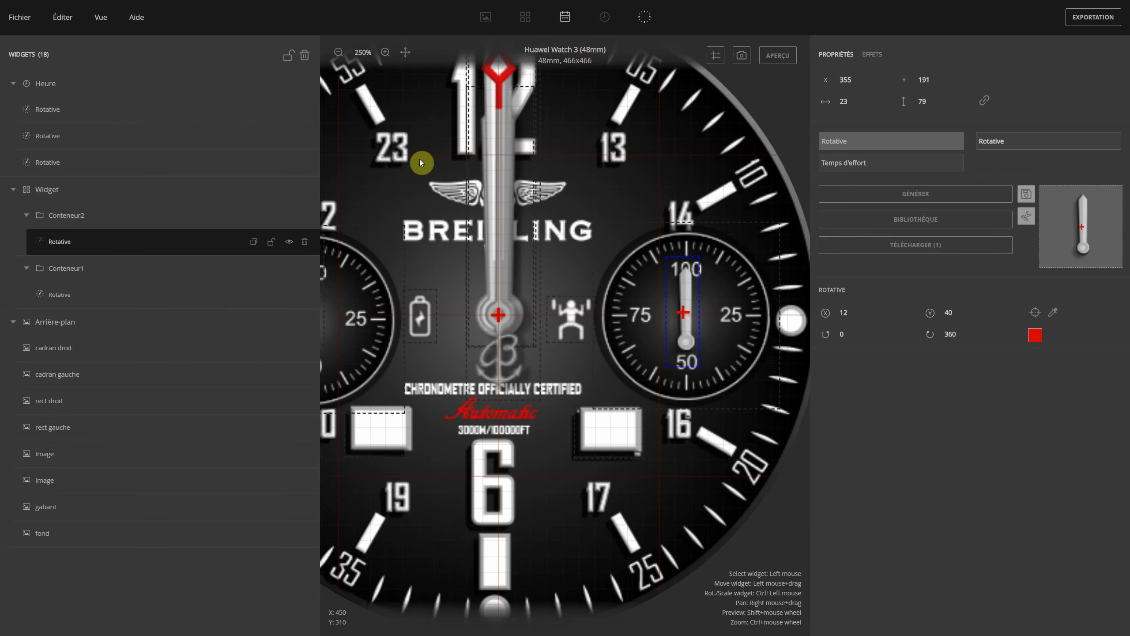
{"action": "key", "text": "Up"}
{"action": "key", "text": "Up"}
{"action": "key", "text": "Up"}
{"action": "key", "text": "Up"}
{"action": "key", "text": "Up"}
{"action": "key", "text": "Up"}
{"action": "key", "text": "Up"}
{"action": "key", "text": "Up"}
{"action": "key", "text": "Up"}
{"action": "key", "text": "Up"}
{"action": "key", "text": "Up"}
{"action": "key", "text": "Up"}
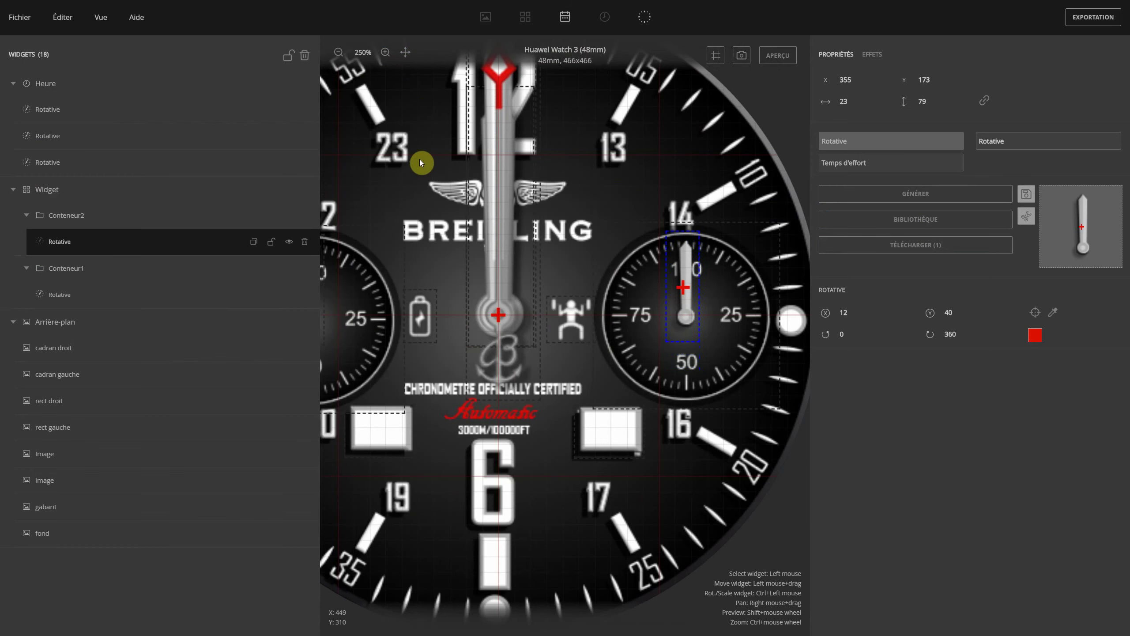
Step: Set the pivot of the right subdial's hand to X 14 and Y 60
{"action": "left_click", "coordinate": [338, 56]}
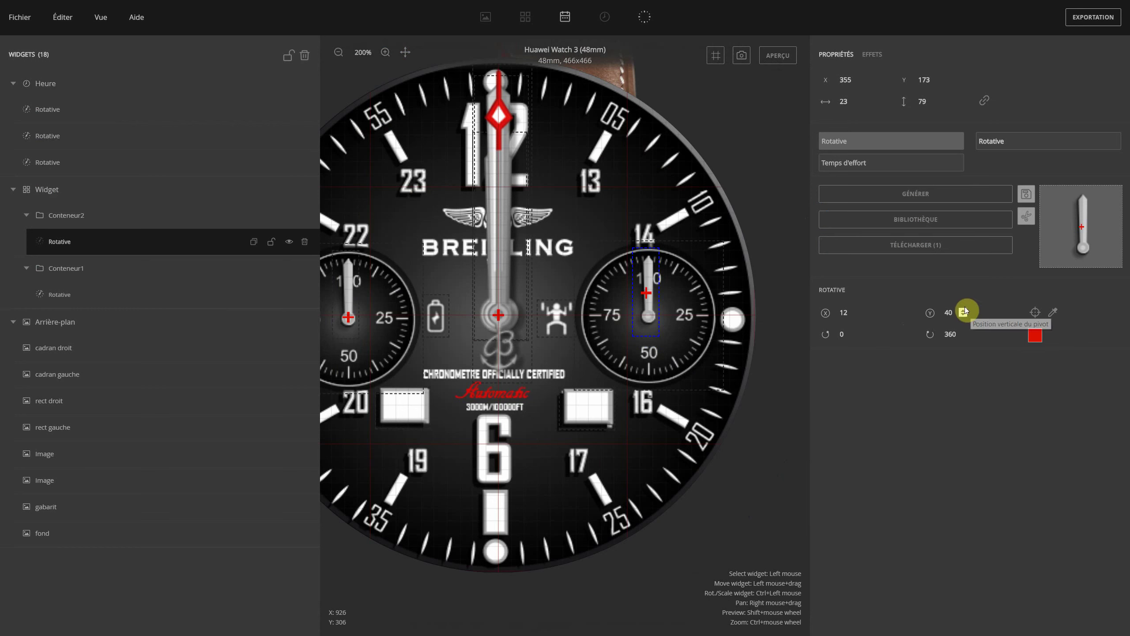
{"action": "left_click", "coordinate": [963, 311]}
{"action": "left_click", "coordinate": [963, 312]}
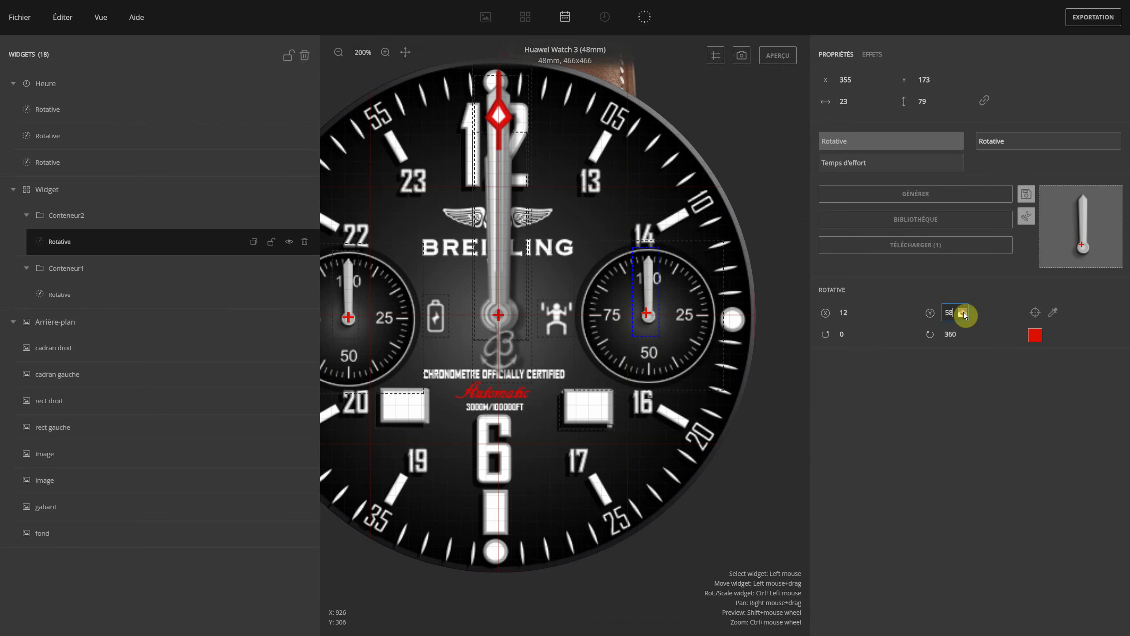
{"action": "left_click", "coordinate": [858, 313]}
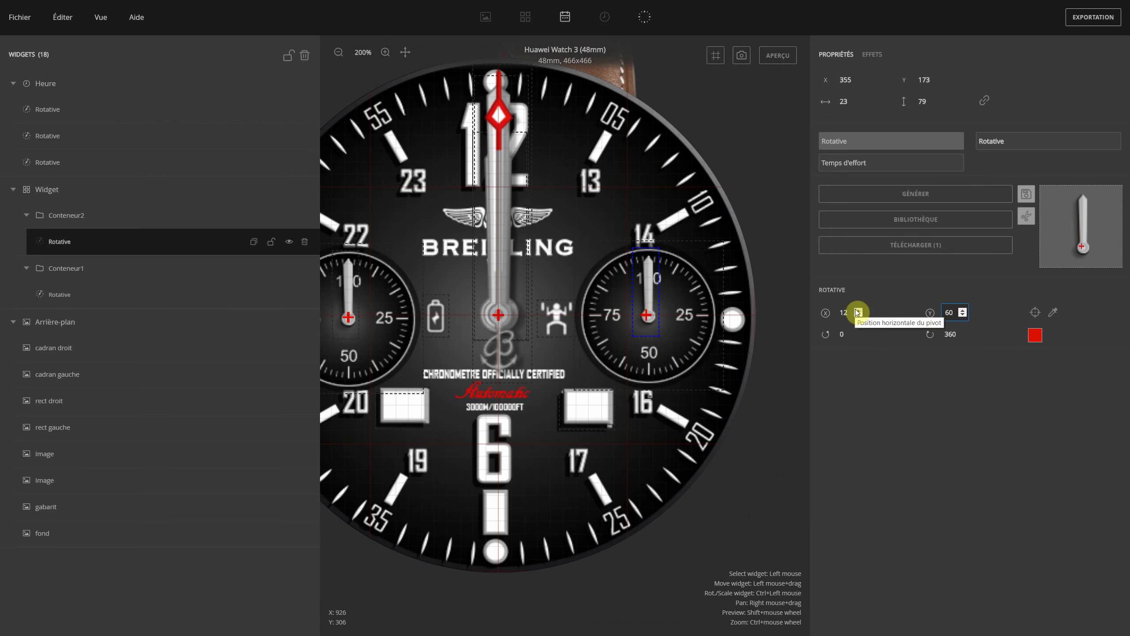
{"action": "left_click", "coordinate": [858, 311]}
{"action": "left_click", "coordinate": [858, 311]}
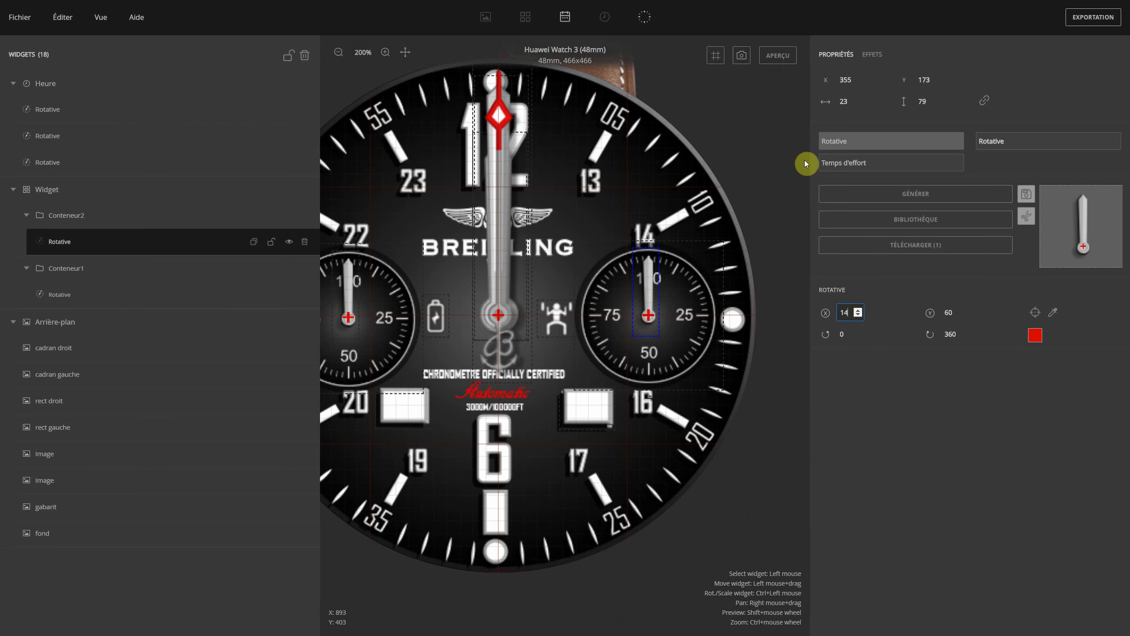
Step: Preview the animated watch face and show the gabarit layer to compare it with the design
{"action": "left_click", "coordinate": [780, 55]}
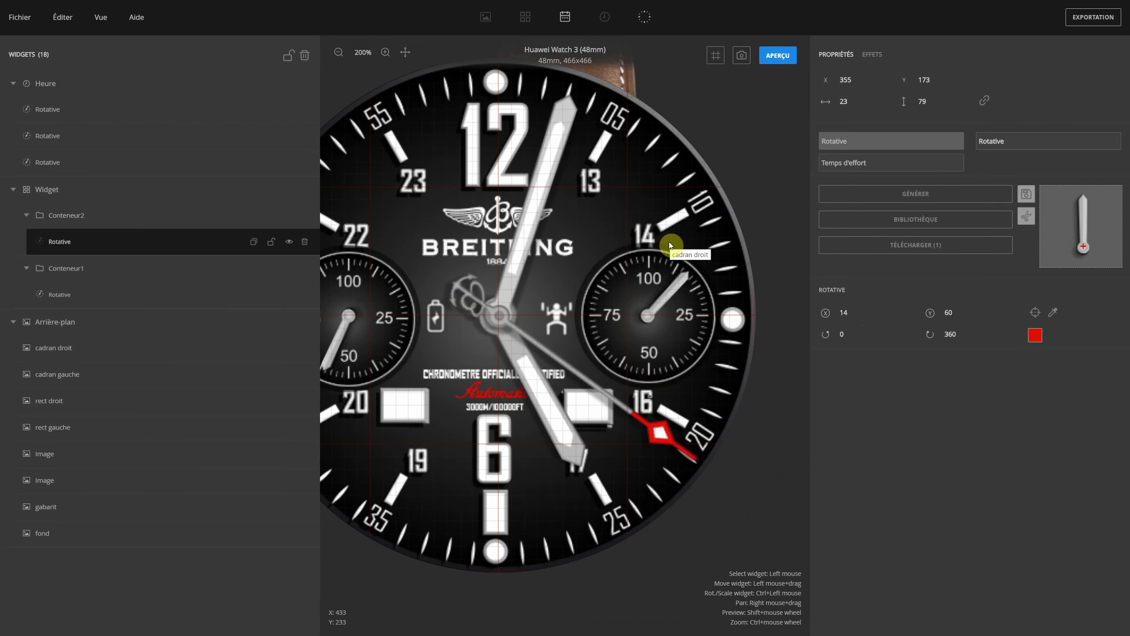
{"action": "left_click", "coordinate": [338, 53]}
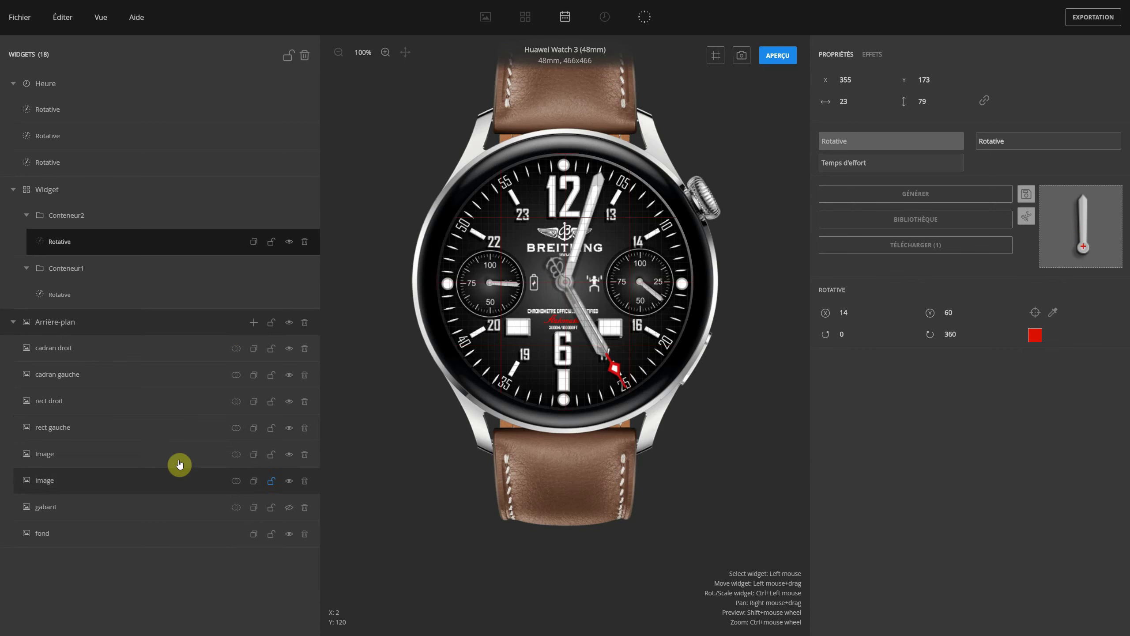
{"action": "left_click", "coordinate": [289, 508]}
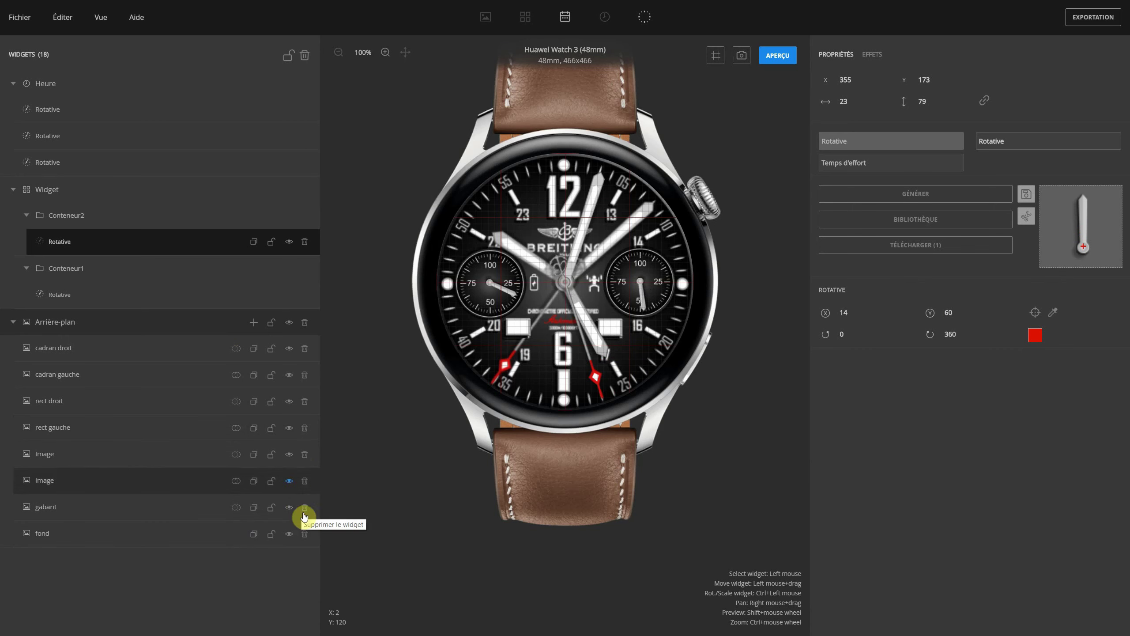
Step: Hide the grid and guide lines over the watch face and end the preview
{"action": "left_click", "coordinate": [100, 17]}
{"action": "left_click", "coordinate": [120, 129]}
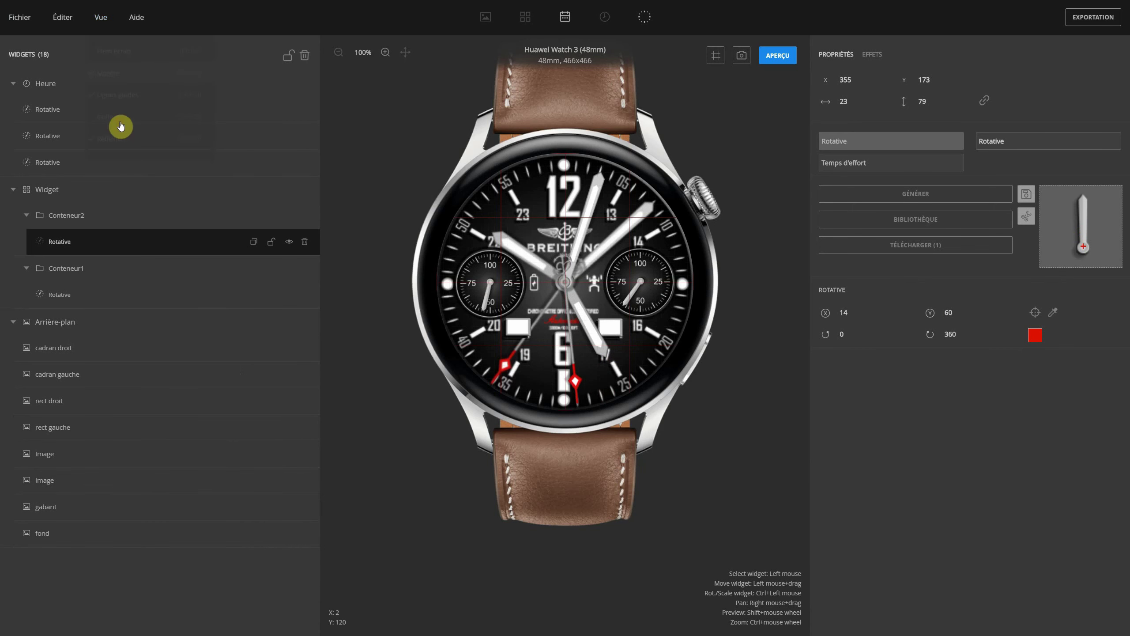
{"action": "left_click", "coordinate": [100, 17]}
{"action": "left_click", "coordinate": [120, 94]}
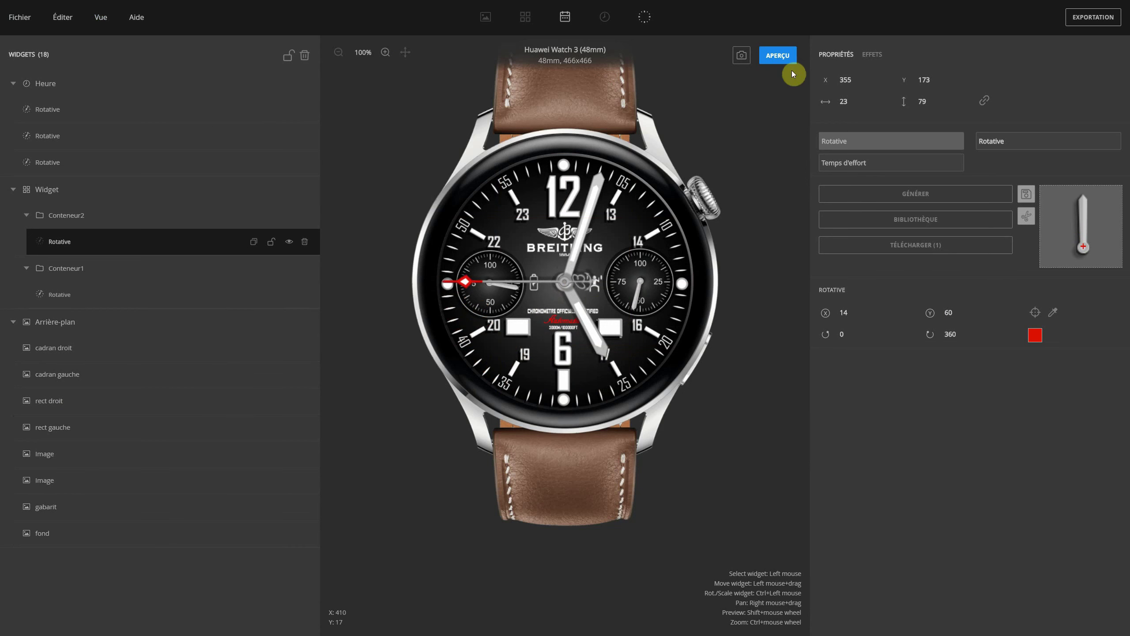
{"action": "left_click", "coordinate": [779, 56]}
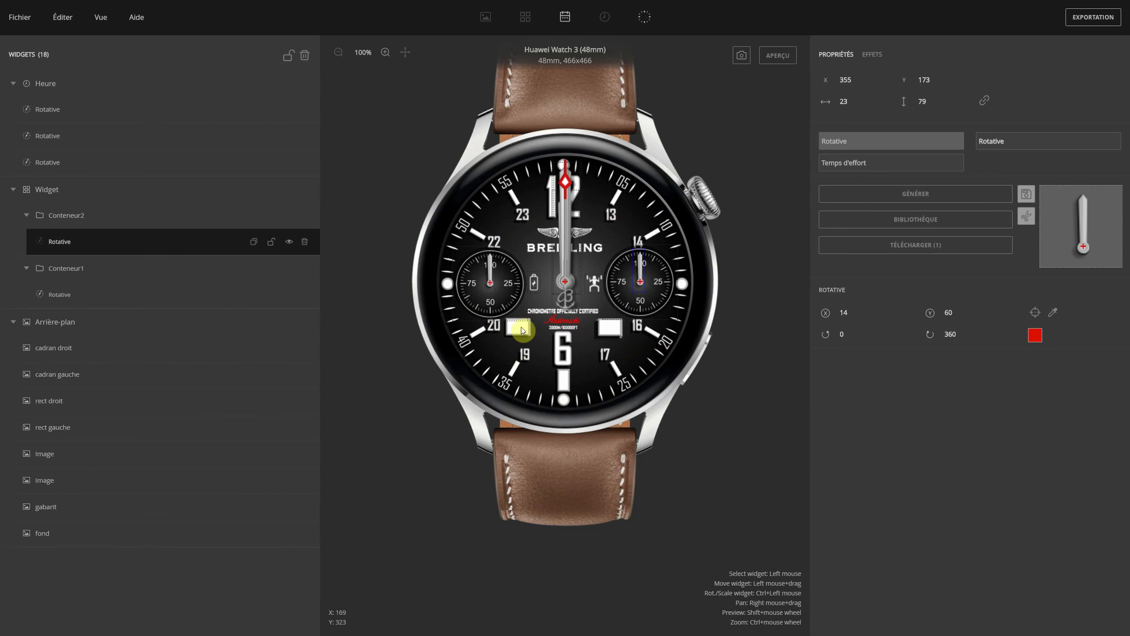
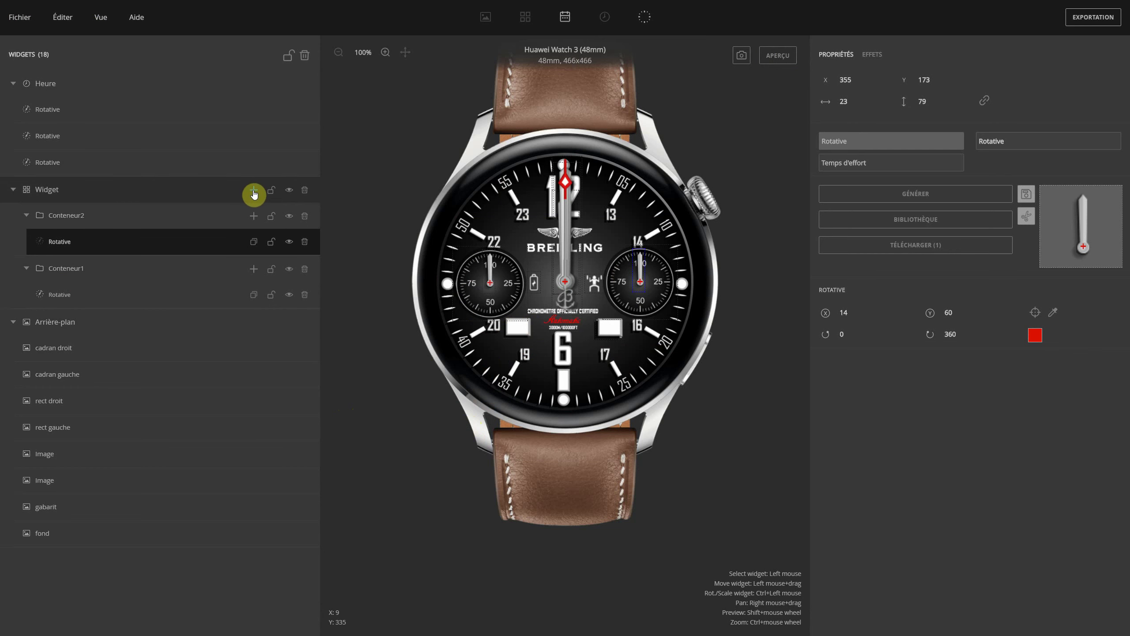
Step: Add a third container to the Widget group and set its data type to Météo
{"action": "left_click", "coordinate": [253, 190]}
{"action": "left_click", "coordinate": [264, 217]}
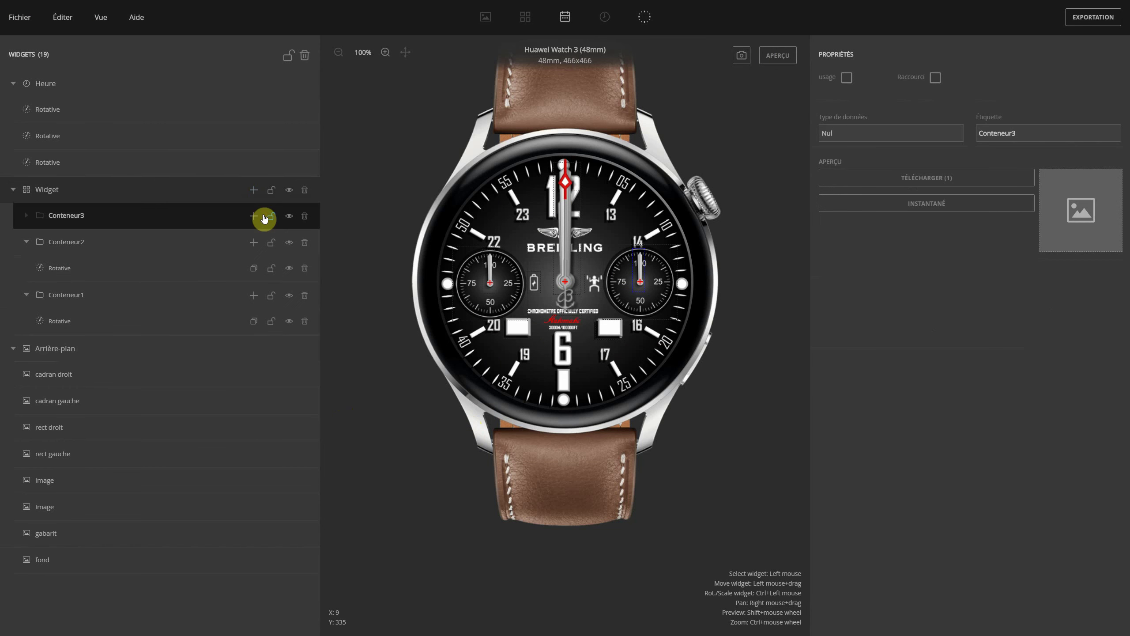
{"action": "left_click", "coordinate": [879, 134]}
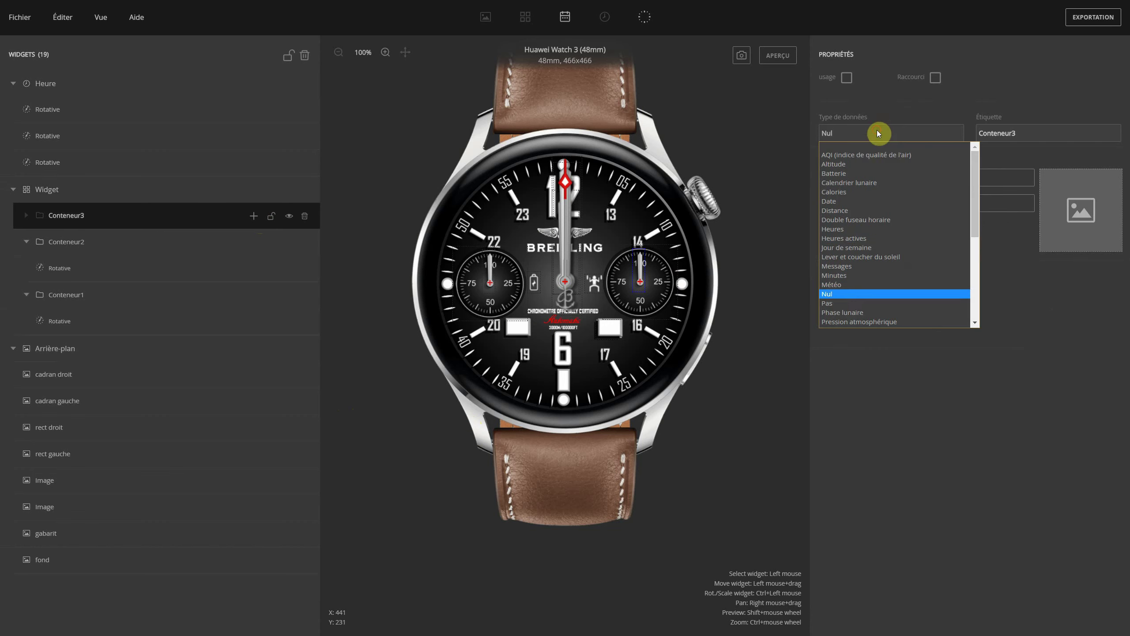
{"action": "left_click_drag", "start_coordinate": [974, 222], "coordinate": [974, 319]}
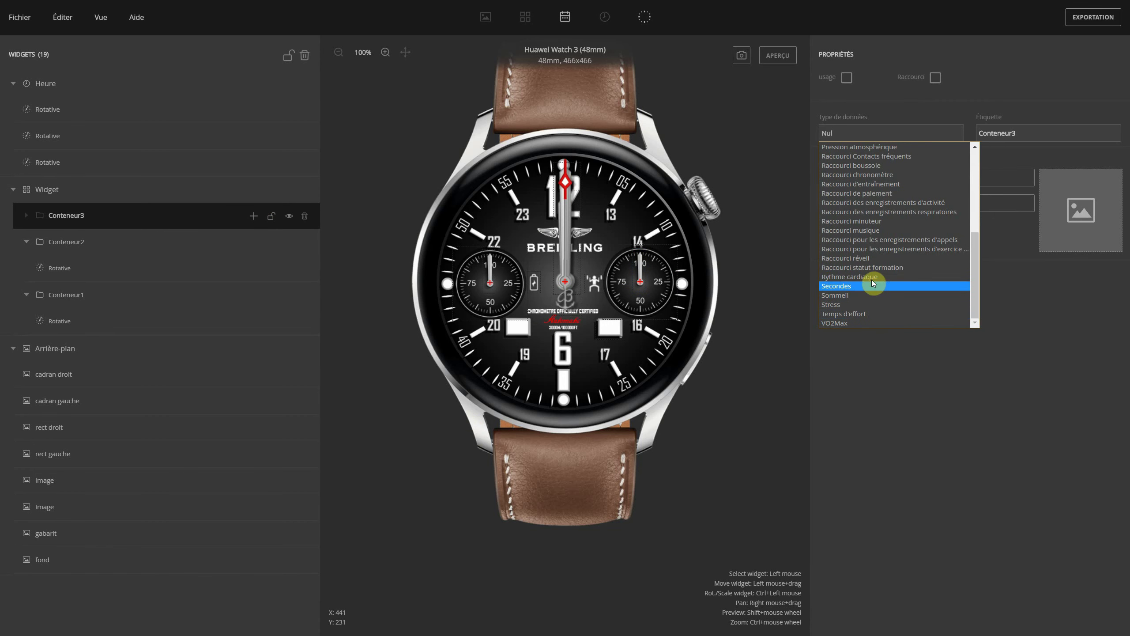
{"action": "scroll", "coordinate": [868, 306], "scroll_direction": "up", "scroll_amount": 5}
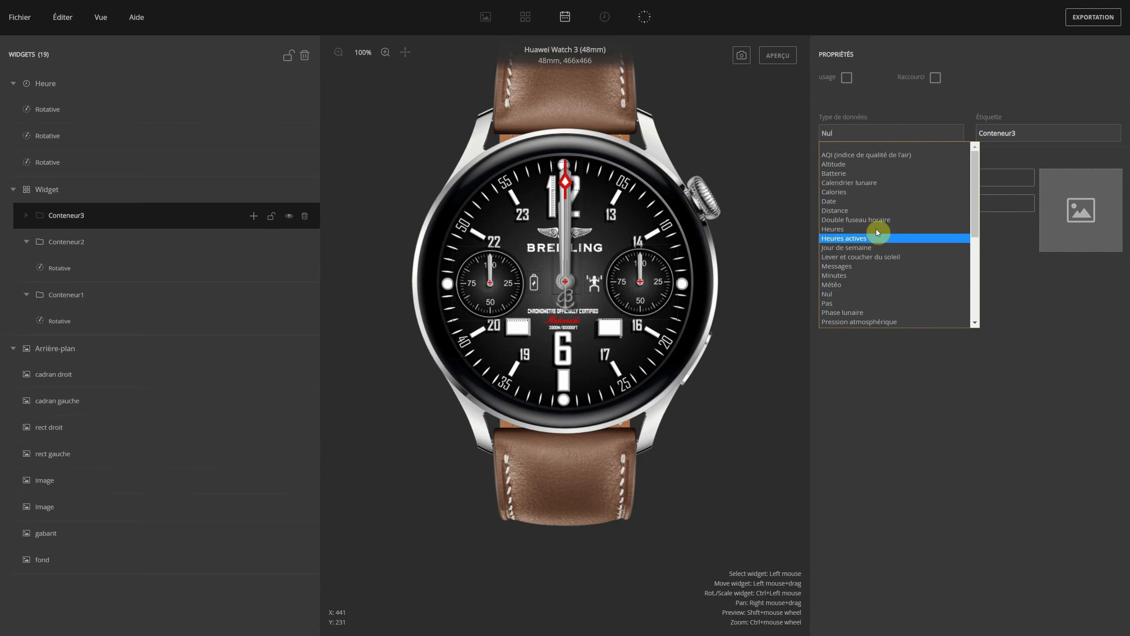
{"action": "scroll", "coordinate": [884, 211], "scroll_direction": "down", "scroll_amount": 4}
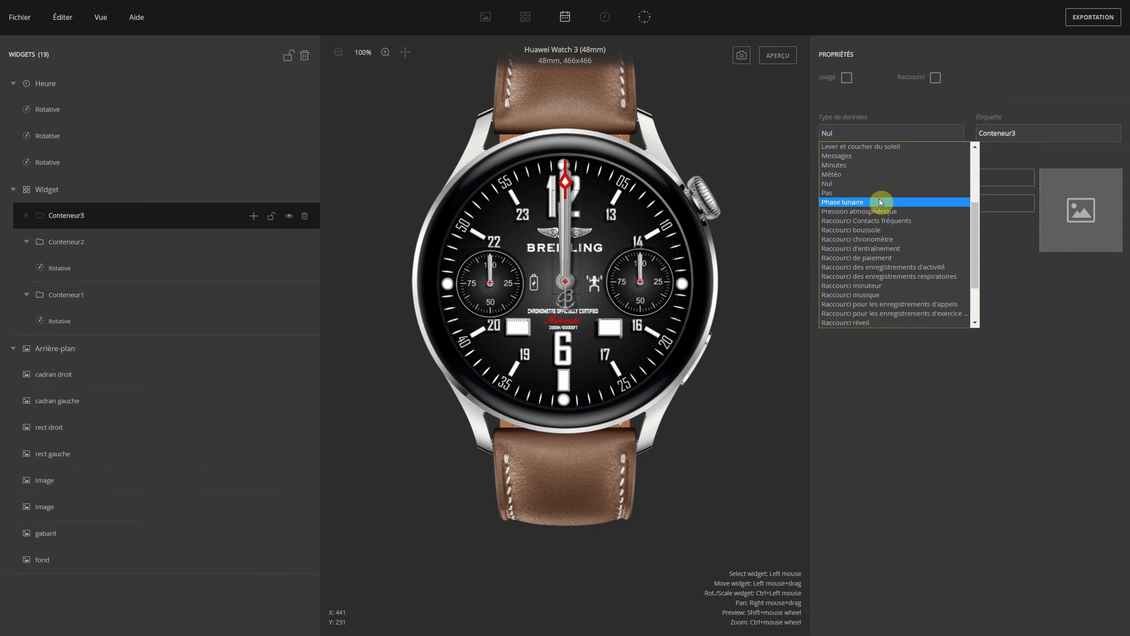
{"action": "left_click", "coordinate": [852, 175]}
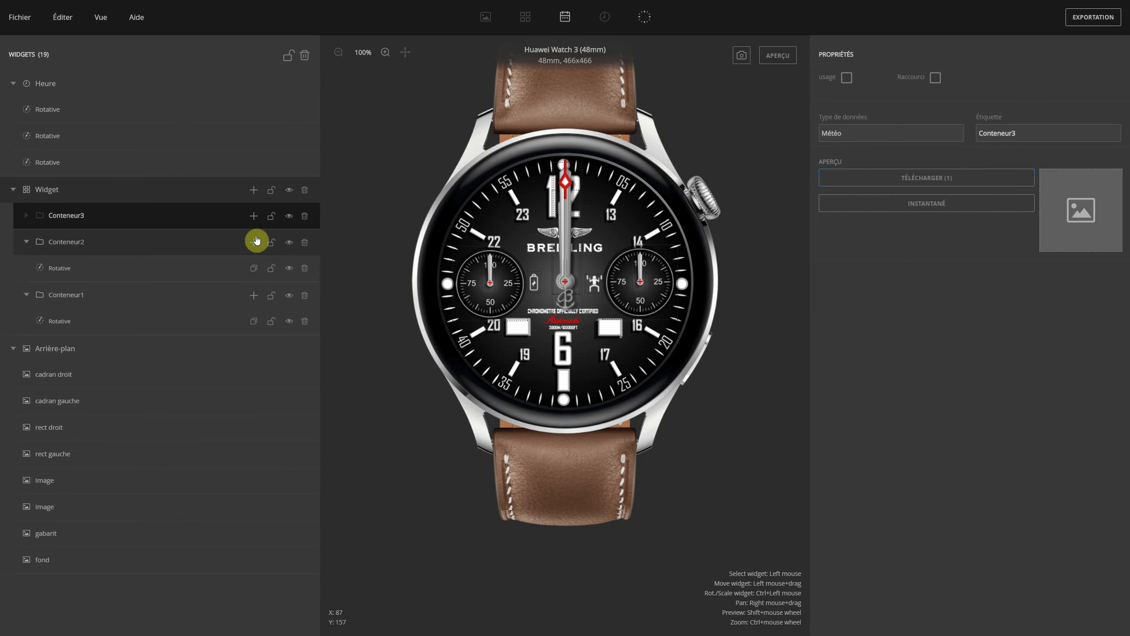
Step: Add an image series to Conteneur3 and set its data source to Météo
{"action": "left_click", "coordinate": [253, 221]}
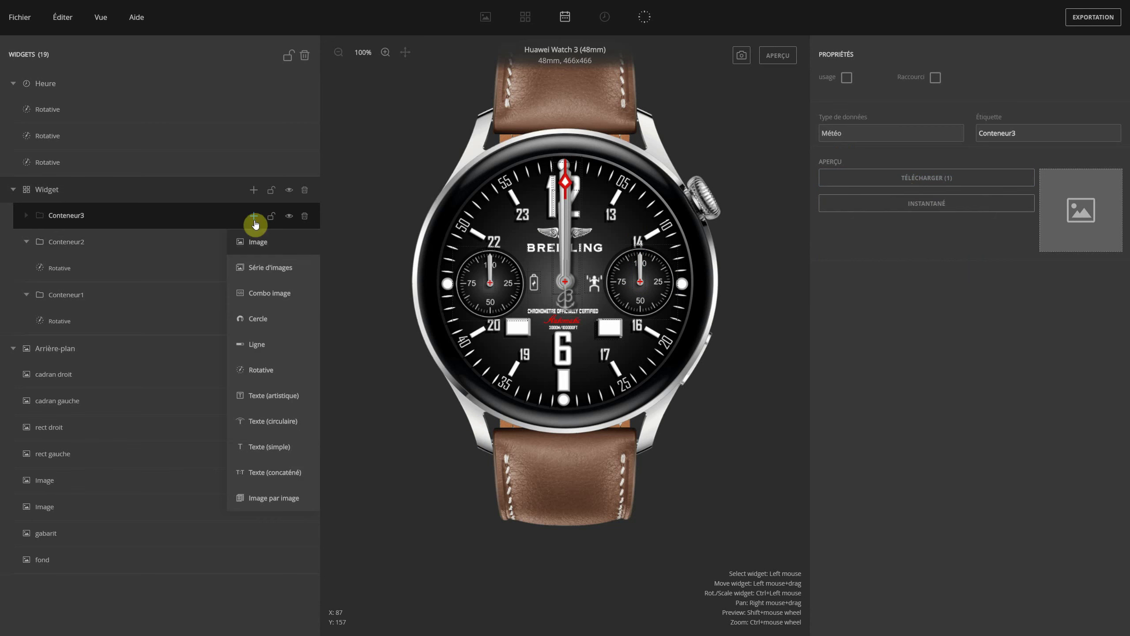
{"action": "left_click", "coordinate": [270, 268]}
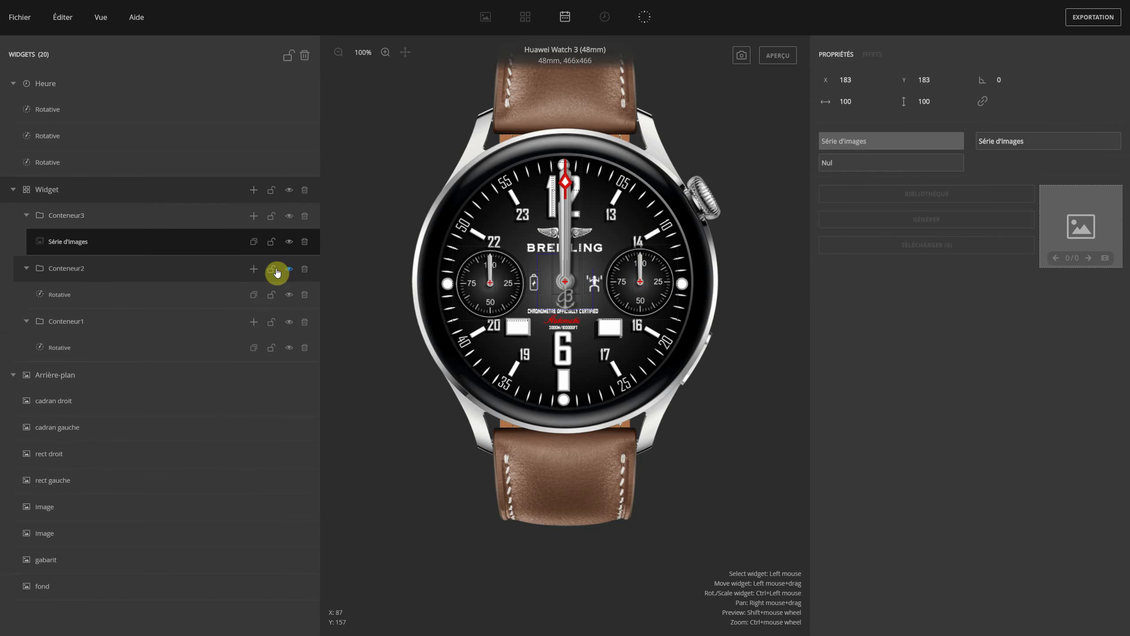
{"action": "left_click", "coordinate": [868, 162]}
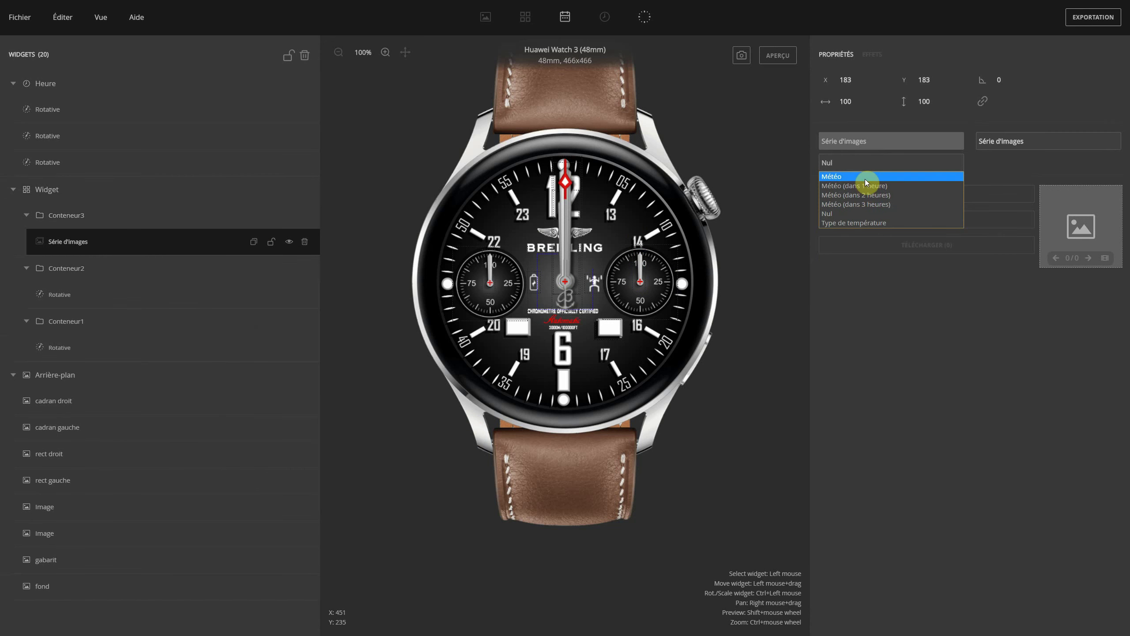
{"action": "left_click", "coordinate": [865, 177]}
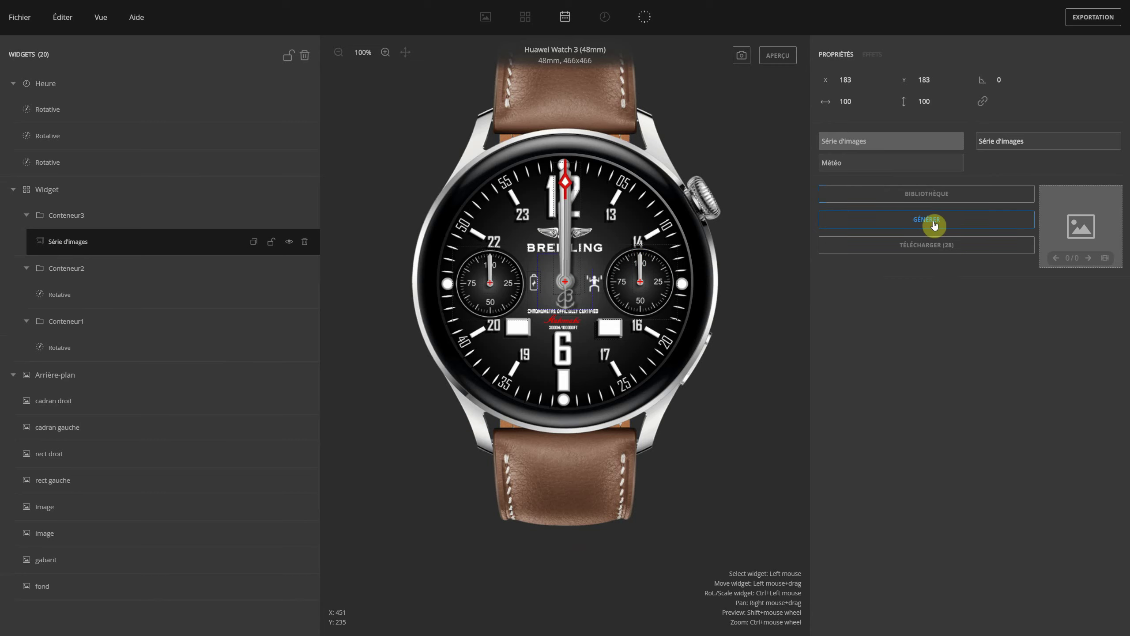
Step: Load the 28-image weather set from the library's Imagesets category into the series, and briefly preview the watch face
{"action": "left_click", "coordinate": [939, 200]}
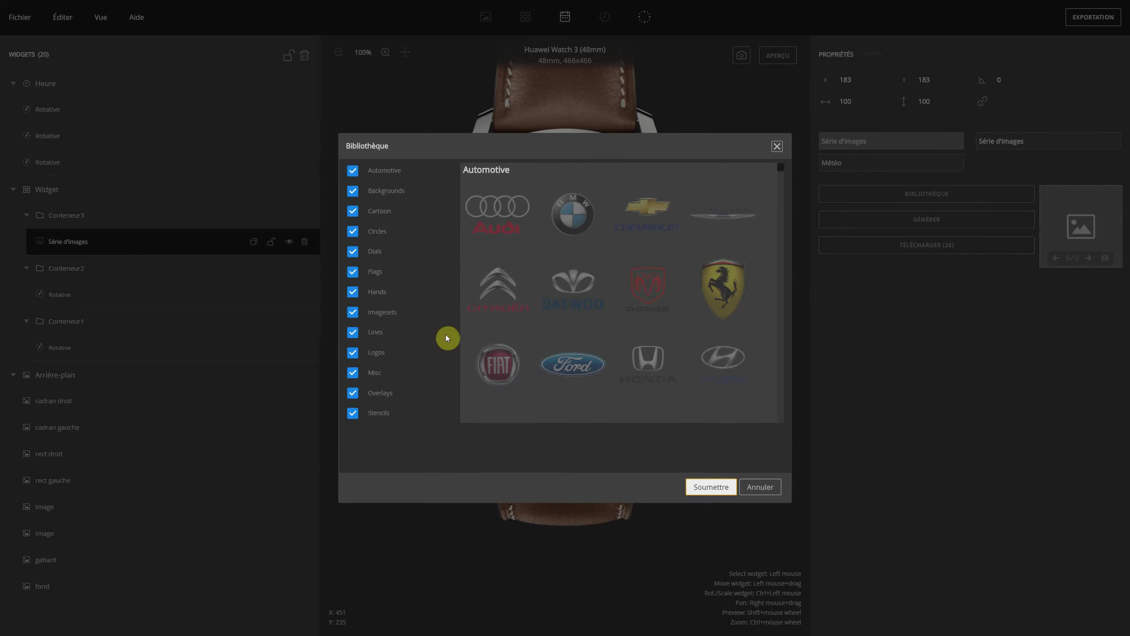
{"action": "left_click", "coordinate": [387, 314]}
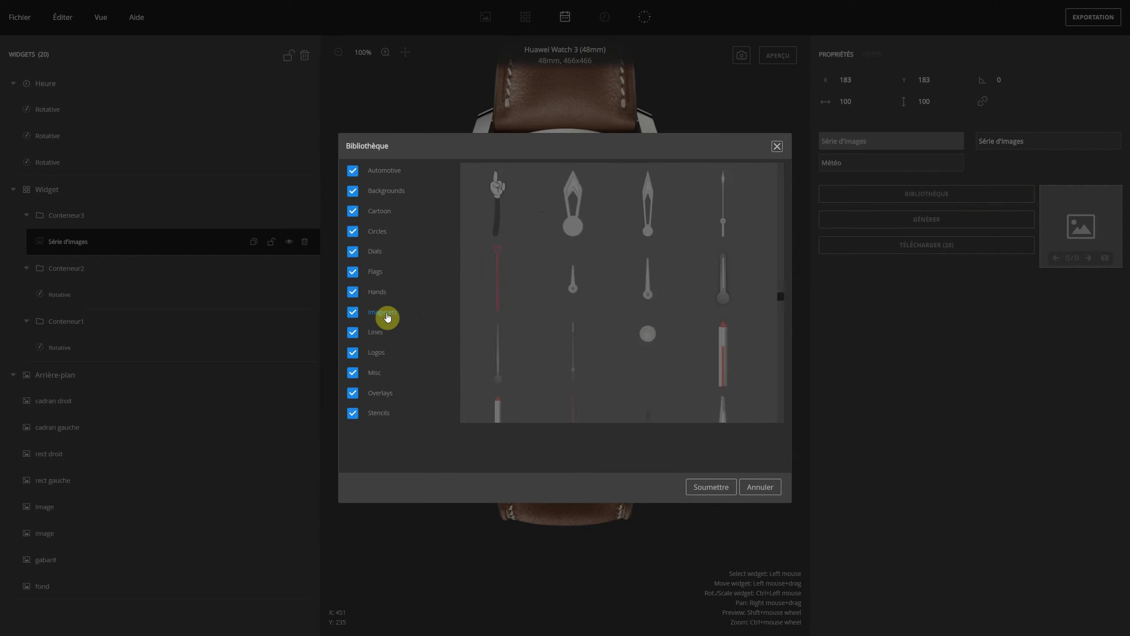
{"action": "left_click", "coordinate": [505, 221]}
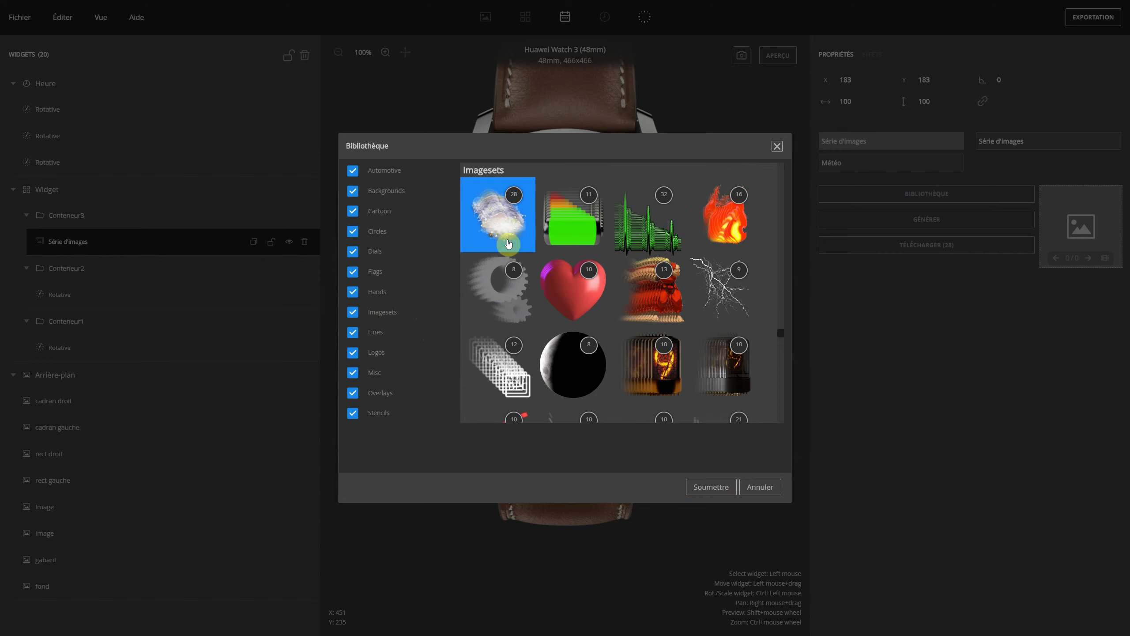
{"action": "left_click", "coordinate": [712, 488]}
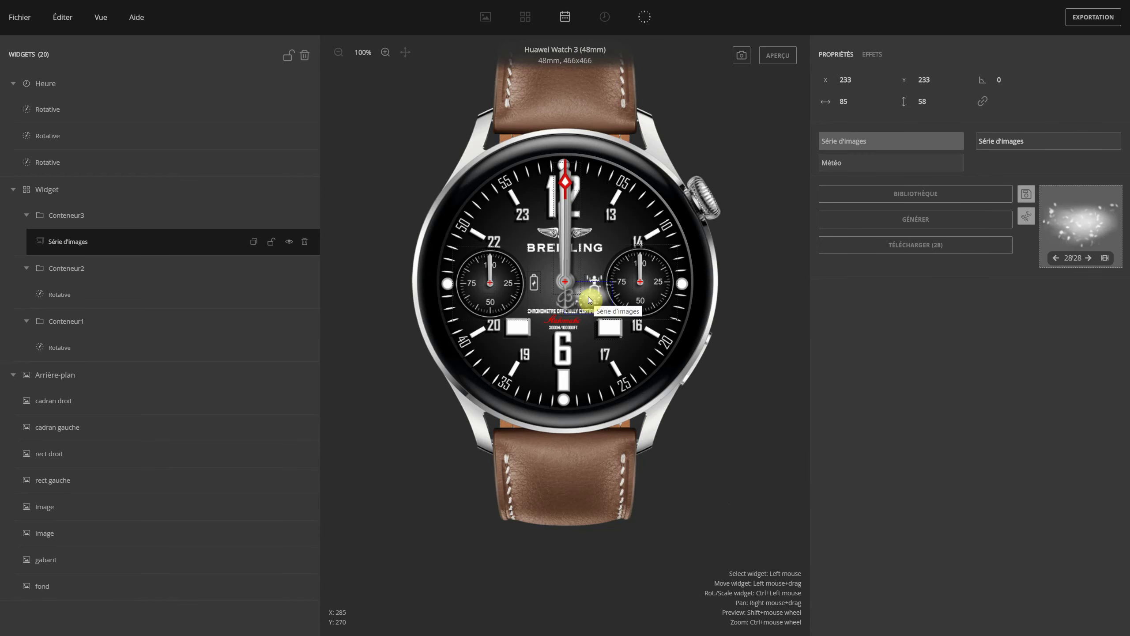
{"action": "left_click", "coordinate": [784, 55]}
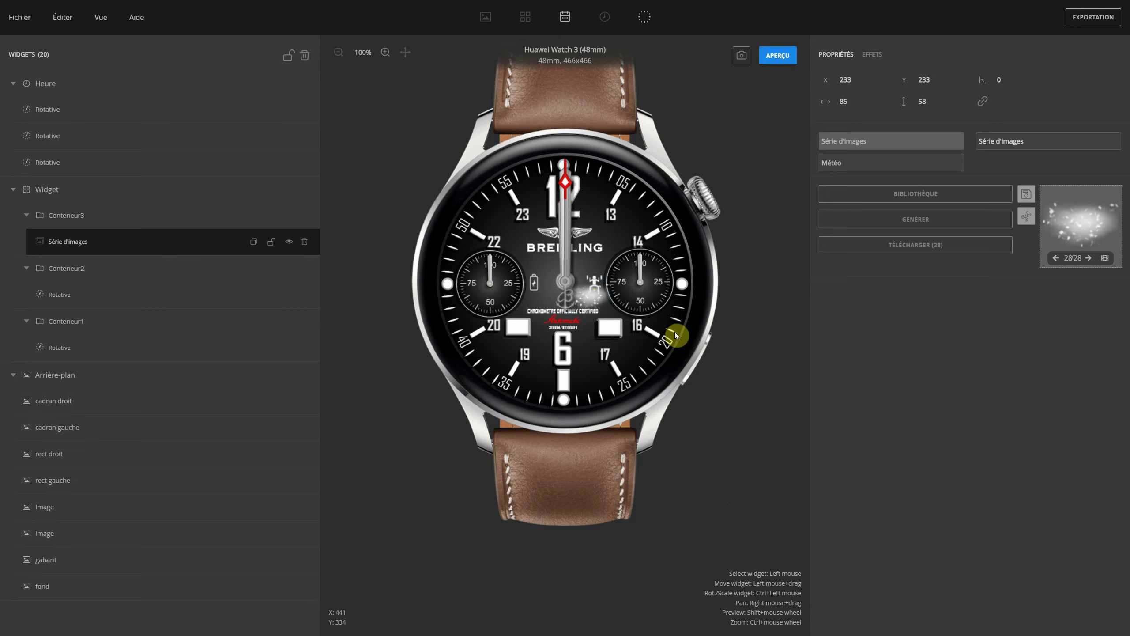
{"action": "left_click", "coordinate": [774, 56]}
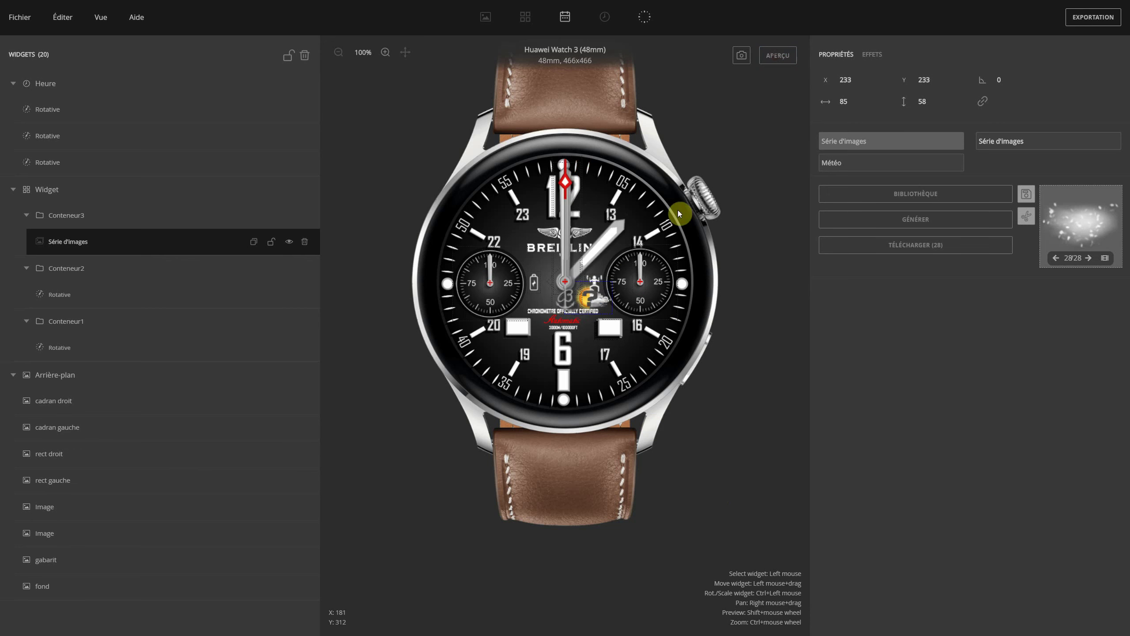
Step: Enlarge the rect gauche image to about 68 x 53 and move the weather series onto it at X 112, Y 290
{"action": "left_click", "coordinate": [523, 333]}
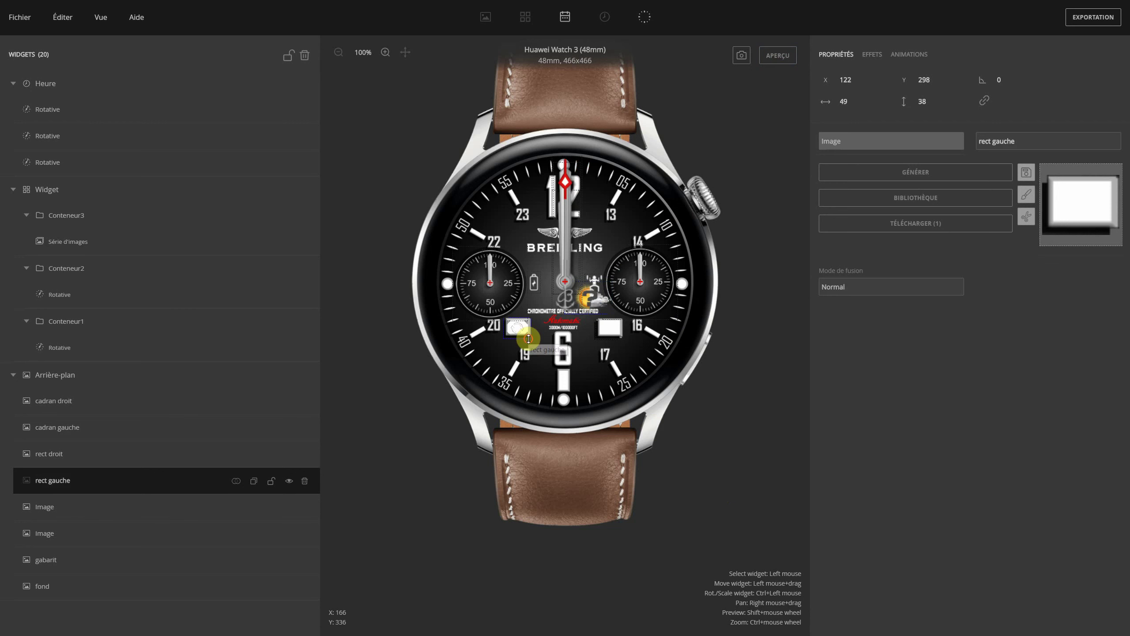
{"action": "left_click_drag", "start_coordinate": [523, 333], "coordinate": [538, 347]}
{"action": "left_click", "coordinate": [598, 296]}
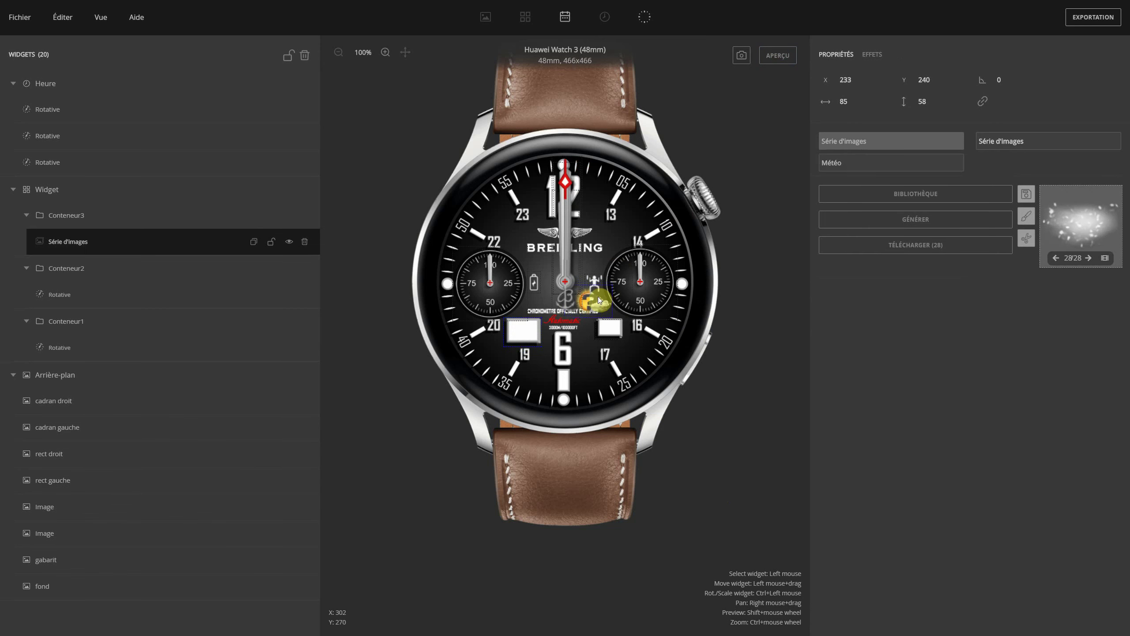
{"action": "left_click_drag", "start_coordinate": [597, 297], "coordinate": [611, 342]}
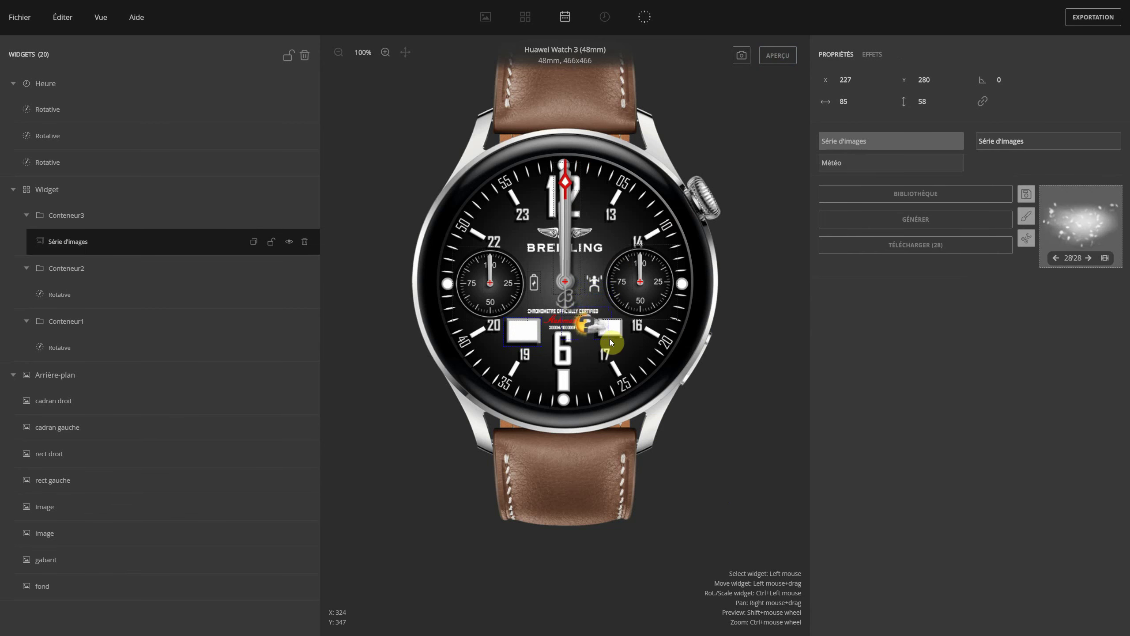
{"action": "key", "text": "Left"}
{"action": "key", "text": "Left"}
{"action": "key", "text": "Left"}
{"action": "key", "text": "Left"}
{"action": "key", "text": "Left"}
{"action": "key", "text": "Left"}
{"action": "key", "text": "Left"}
{"action": "key", "text": "Left"}
{"action": "key", "text": "Left"}
{"action": "key", "text": "Left"}
{"action": "key", "text": "Left"}
{"action": "key", "text": "Left"}
{"action": "key", "text": "Left"}
{"action": "key", "text": "Left"}
{"action": "key", "text": "Left"}
{"action": "key", "text": "Left"}
{"action": "key", "text": "Left"}
{"action": "key", "text": "Left"}
{"action": "key", "text": "Left"}
{"action": "key", "text": "Left"}
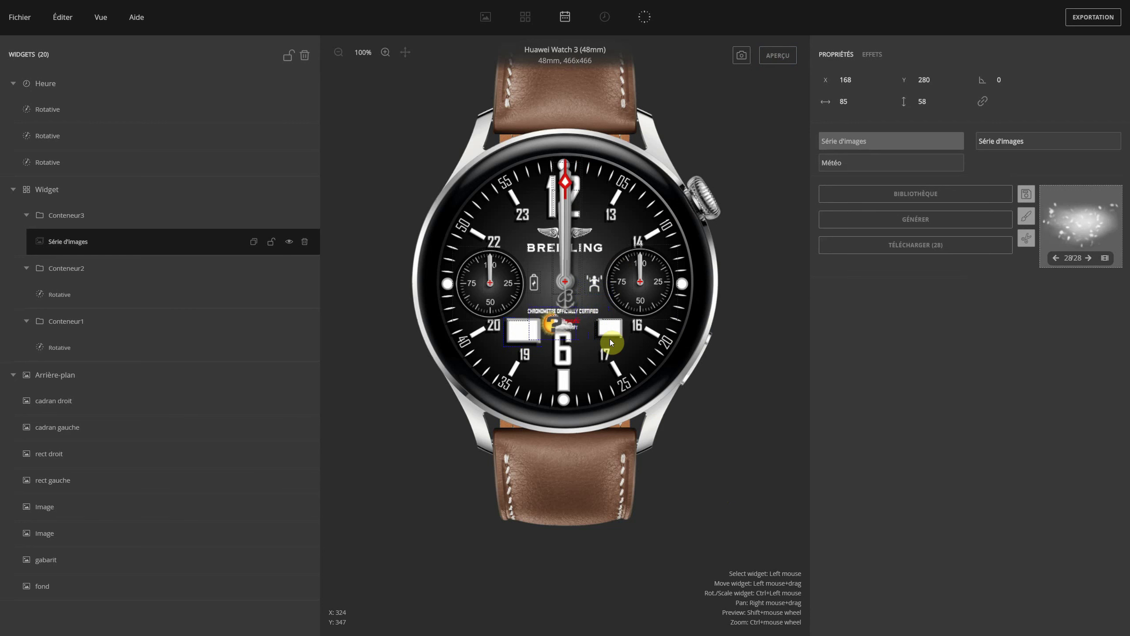
{"action": "key", "text": "Left"}
{"action": "key", "text": "Left"}
{"action": "key", "text": "Left"}
{"action": "key", "text": "Left"}
{"action": "key", "text": "Left"}
{"action": "key", "text": "Left"}
{"action": "key", "text": "Left"}
{"action": "key", "text": "Left"}
{"action": "key", "text": "Left"}
{"action": "key", "text": "Left"}
{"action": "key", "text": "Left"}
{"action": "key", "text": "Left"}
{"action": "key", "text": "Left"}
{"action": "key", "text": "Left"}
{"action": "key", "text": "Left"}
{"action": "key", "text": "Left"}
{"action": "key", "text": "Left"}
{"action": "key", "text": "Left"}
{"action": "key", "text": "Left"}
{"action": "key", "text": "Left"}
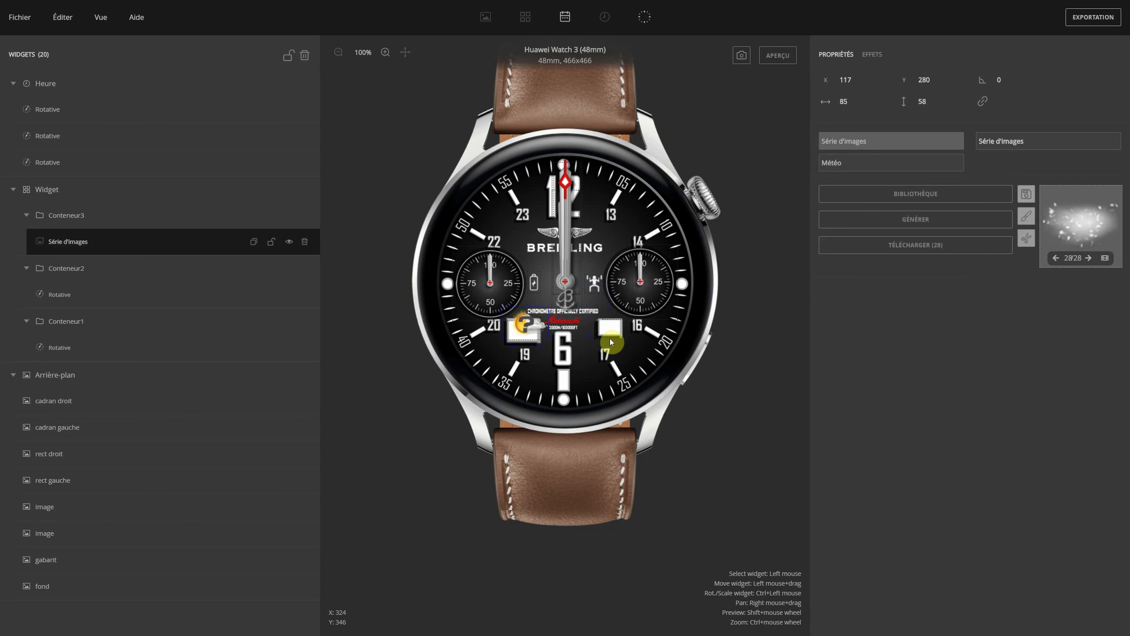
{"action": "key", "text": "Left"}
{"action": "key", "text": "Left"}
{"action": "key", "text": "Left"}
{"action": "key", "text": "Down"}
{"action": "key", "text": "Down"}
{"action": "key", "text": "Down"}
{"action": "key", "text": "Down"}
{"action": "key", "text": "Down"}
{"action": "key", "text": "Down"}
{"action": "key", "text": "Down"}
{"action": "key", "text": "Down"}
{"action": "key", "text": "Down"}
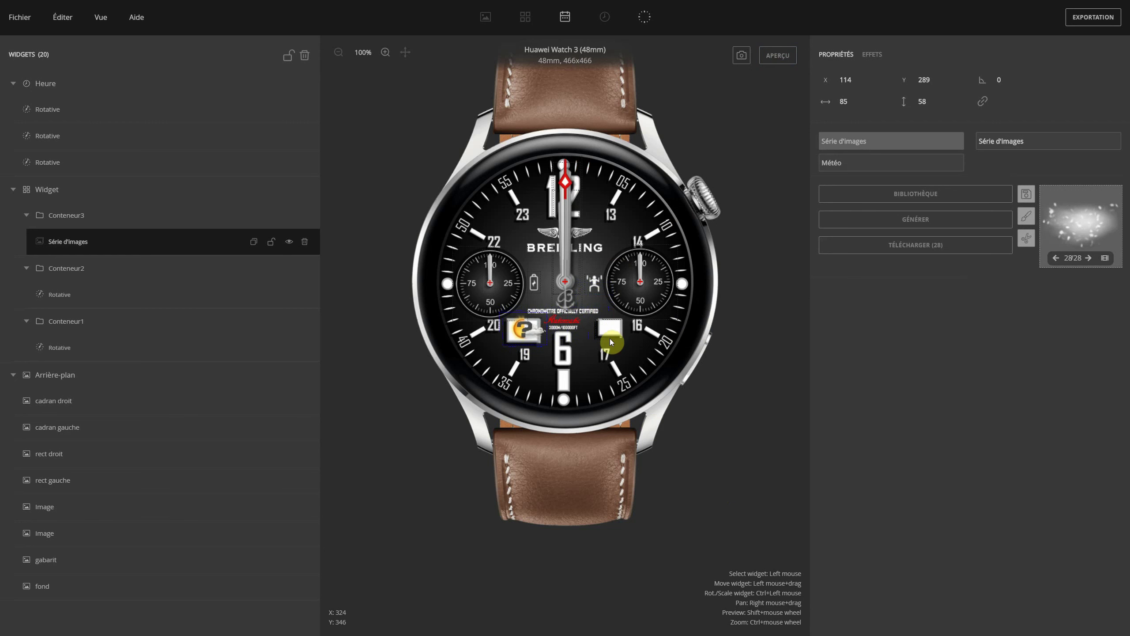
{"action": "key", "text": "Left"}
{"action": "key", "text": "Left"}
{"action": "key", "text": "Down"}
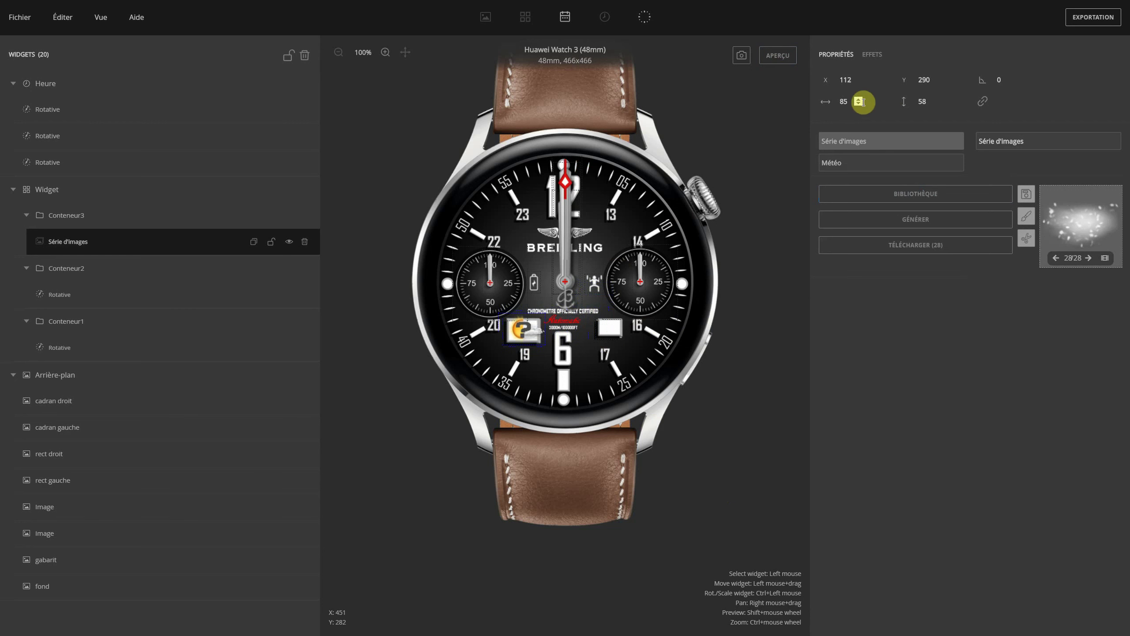
Step: Shrink the weather series to 72 x 49 and lower it to Y 296, keeping X at 112
{"action": "left_click_drag", "start_coordinate": [856, 102], "coordinate": [856, 103]}
{"action": "left_click", "coordinate": [834, 129]}
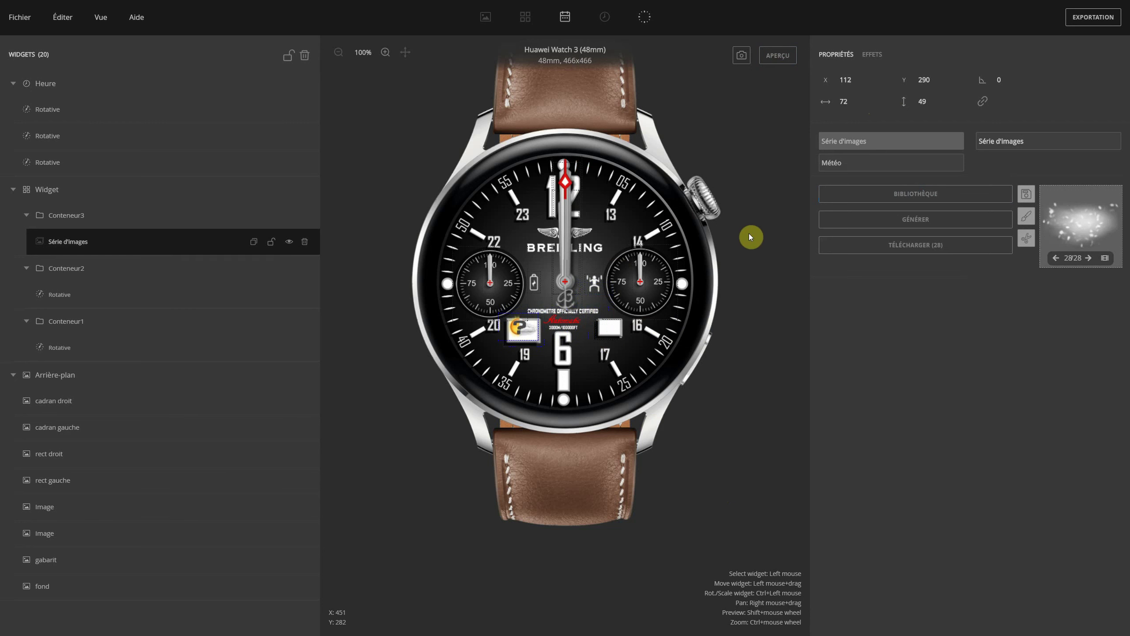
{"action": "key", "text": "Down"}
{"action": "key", "text": "Down"}
{"action": "key", "text": "Down"}
{"action": "key", "text": "Down"}
{"action": "key", "text": "Down"}
{"action": "key", "text": "Down"}
{"action": "key", "text": "Right"}
{"action": "key", "text": "Right"}
{"action": "key", "text": "Right"}
{"action": "key", "text": "Right"}
{"action": "key", "text": "Left"}
{"action": "key", "text": "Left"}
{"action": "key", "text": "Left"}
{"action": "key", "text": "Left"}
Step: Preview the watch face to check the weather icon's fit, and show the first image of the weather series
{"action": "left_click", "coordinate": [778, 60]}
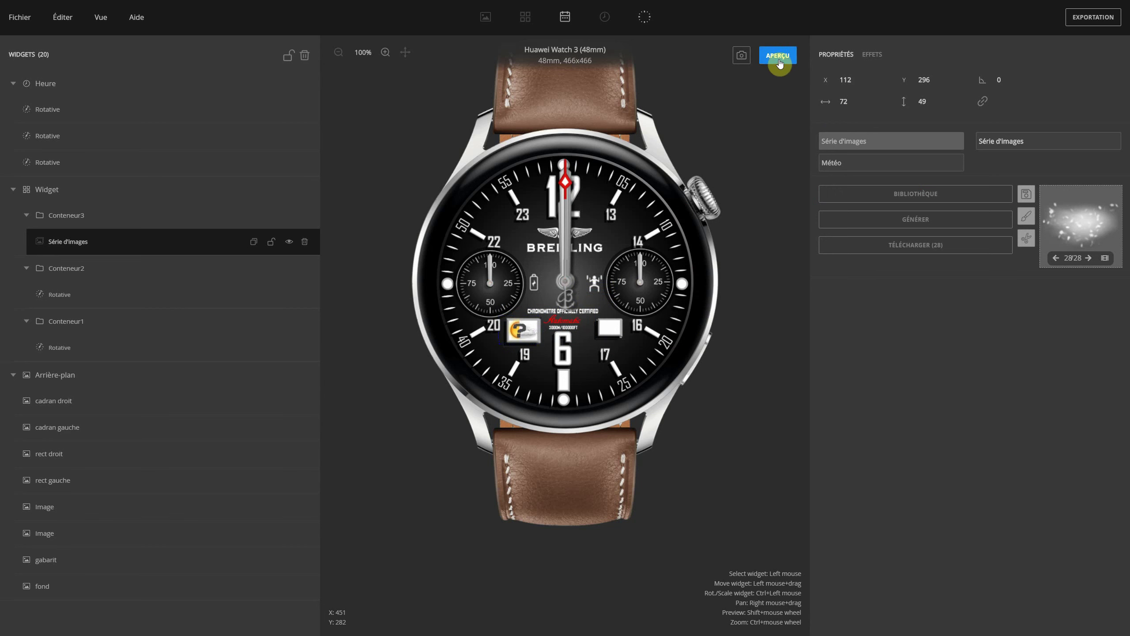
{"action": "left_click", "coordinate": [779, 60]}
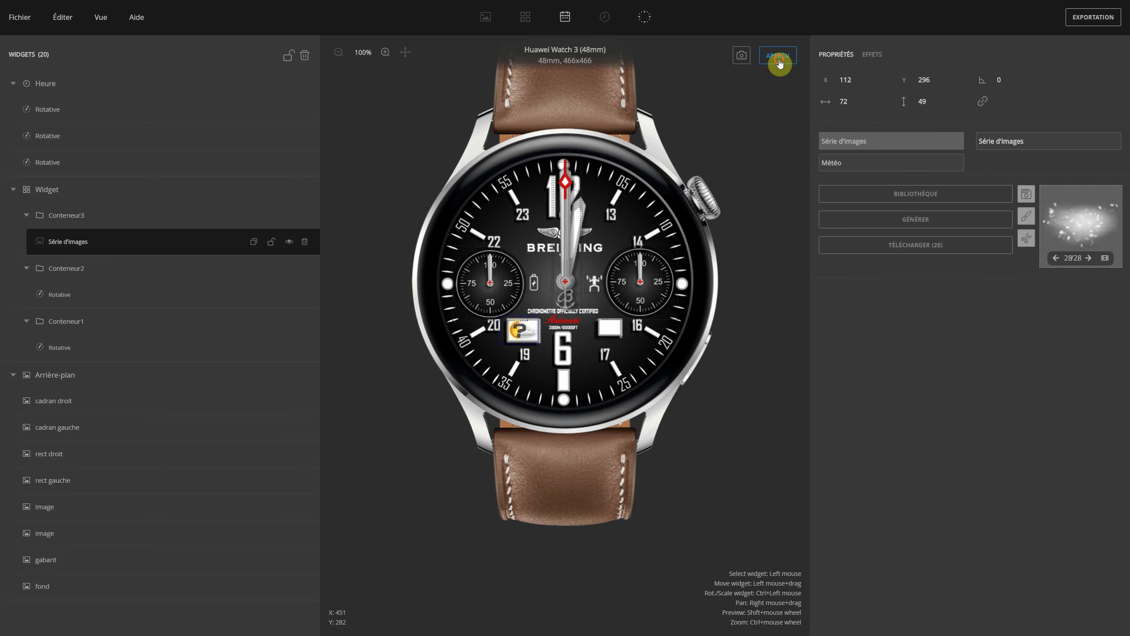
{"action": "left_click", "coordinate": [780, 62]}
{"action": "left_click", "coordinate": [783, 60]}
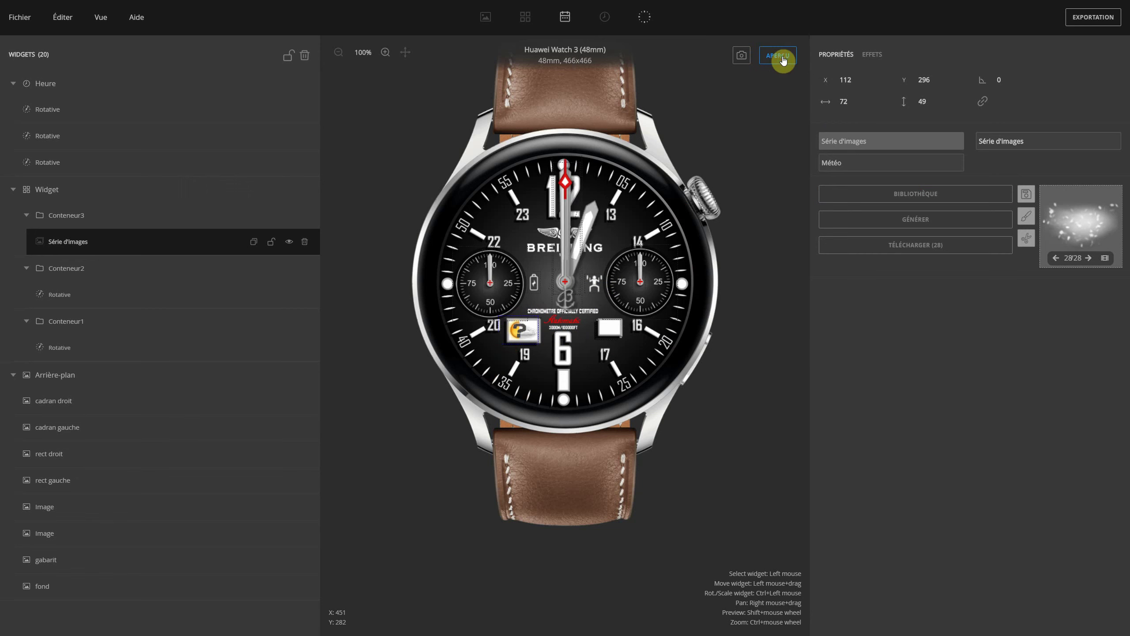
{"action": "left_click", "coordinate": [1089, 258]}
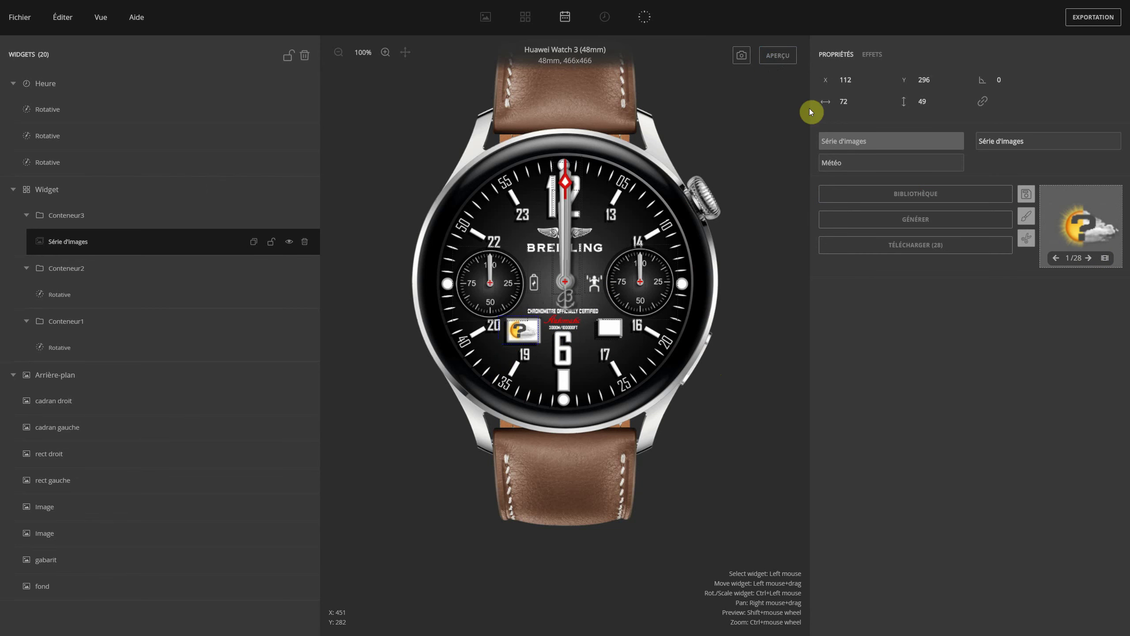
Step: Reduce the weather series to 64 x 44, move it to X 119, Y 298, and preview the result
{"action": "left_click", "coordinate": [859, 106]}
{"action": "left_click", "coordinate": [858, 105]}
{"action": "left_click", "coordinate": [858, 106]}
{"action": "left_click", "coordinate": [858, 106]}
{"action": "left_click", "coordinate": [858, 106]}
{"action": "left_click", "coordinate": [858, 106]}
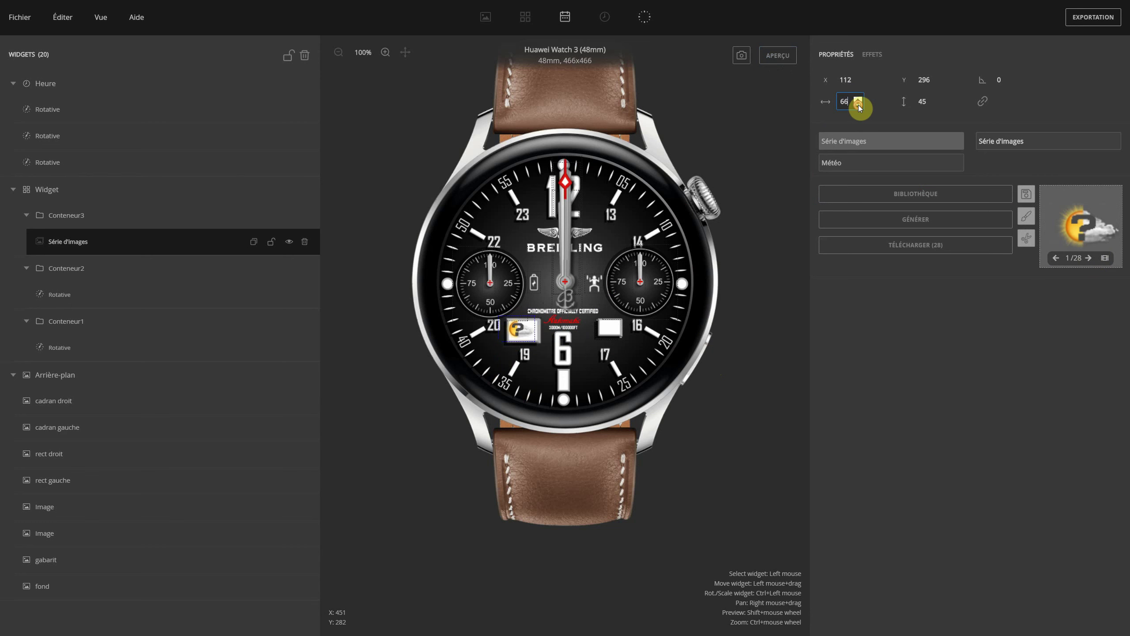
{"action": "left_click", "coordinate": [858, 106]}
{"action": "left_click", "coordinate": [858, 106]}
{"action": "key", "text": "Right"}
{"action": "key", "text": "Right"}
{"action": "key", "text": "Right"}
{"action": "key", "text": "Right"}
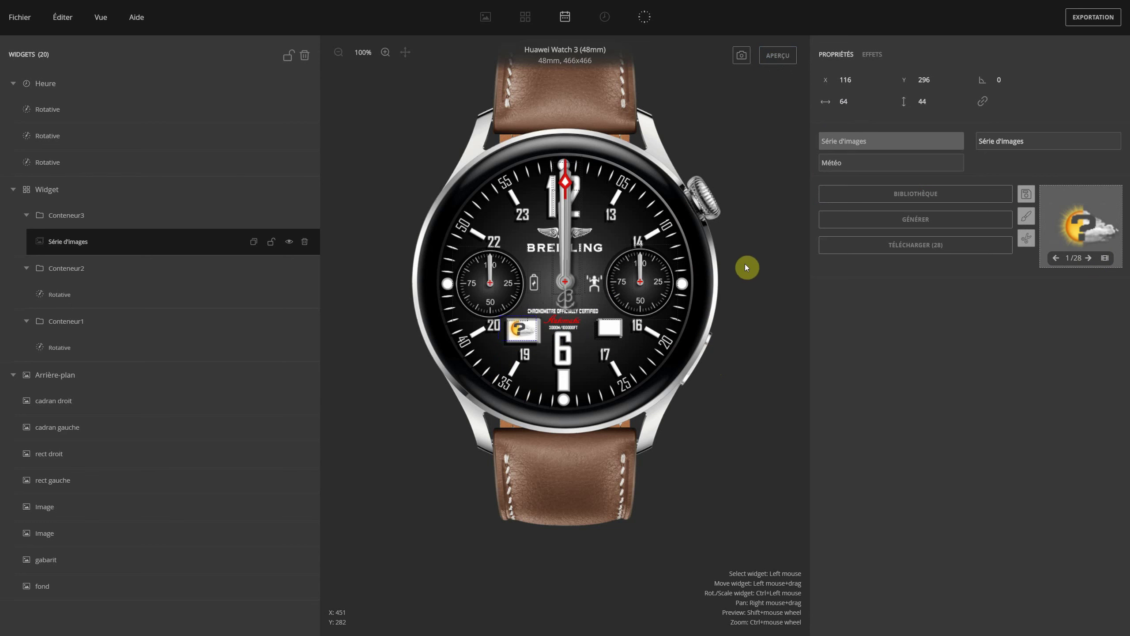
{"action": "key", "text": "Down"}
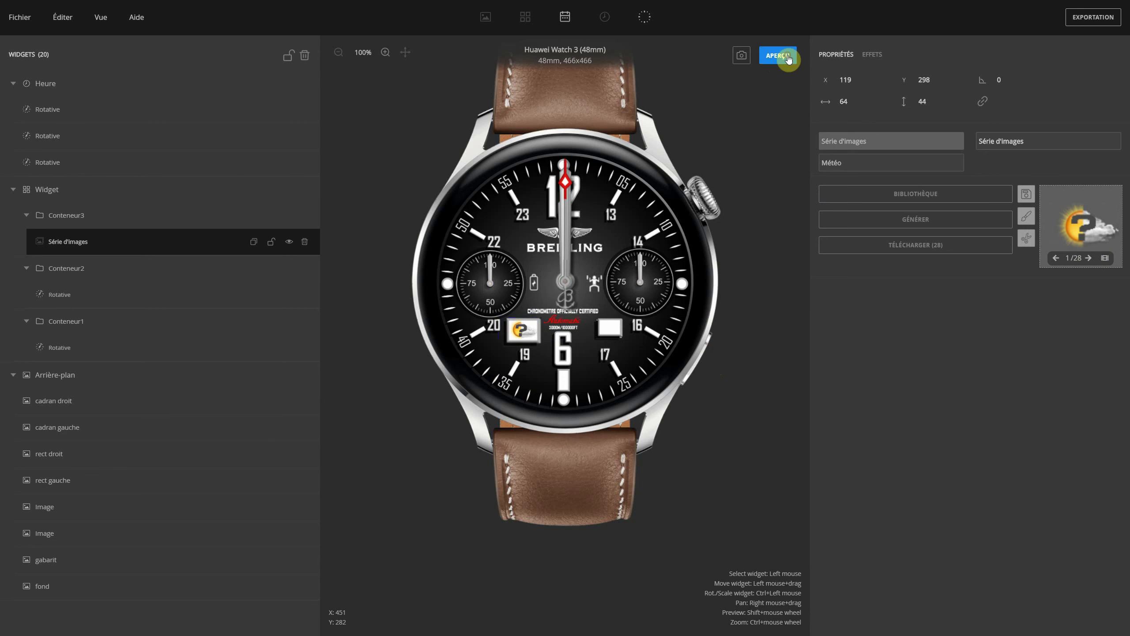
{"action": "left_click", "coordinate": [783, 62]}
{"action": "left_click", "coordinate": [783, 62]}
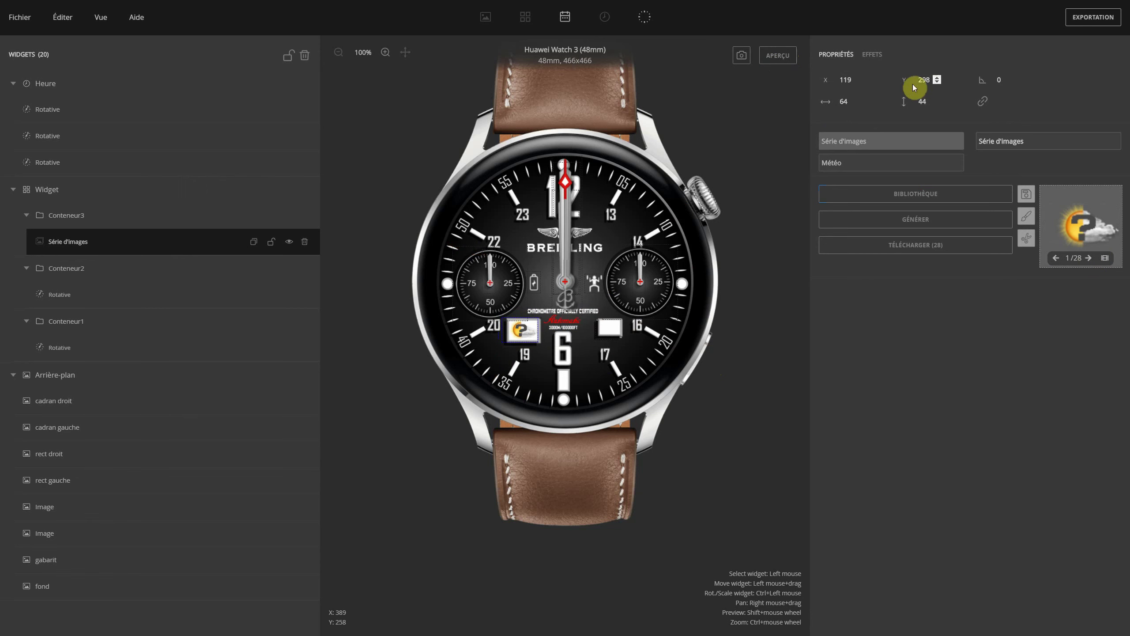
Step: Scale the weather series down to 57 x 39, move it to X 125, and preview the watch face
{"action": "left_click", "coordinate": [940, 104]}
{"action": "type", "text": "40"}
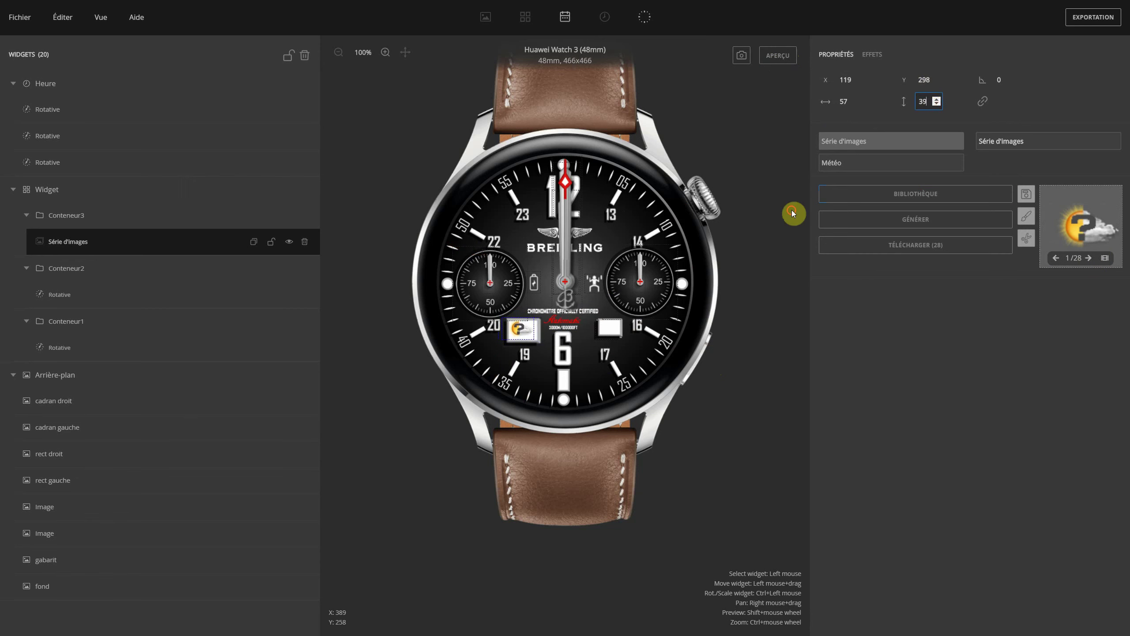
{"action": "key", "text": "Return"}
{"action": "key", "text": "Right"}
{"action": "key", "text": "Right"}
{"action": "key", "text": "Right"}
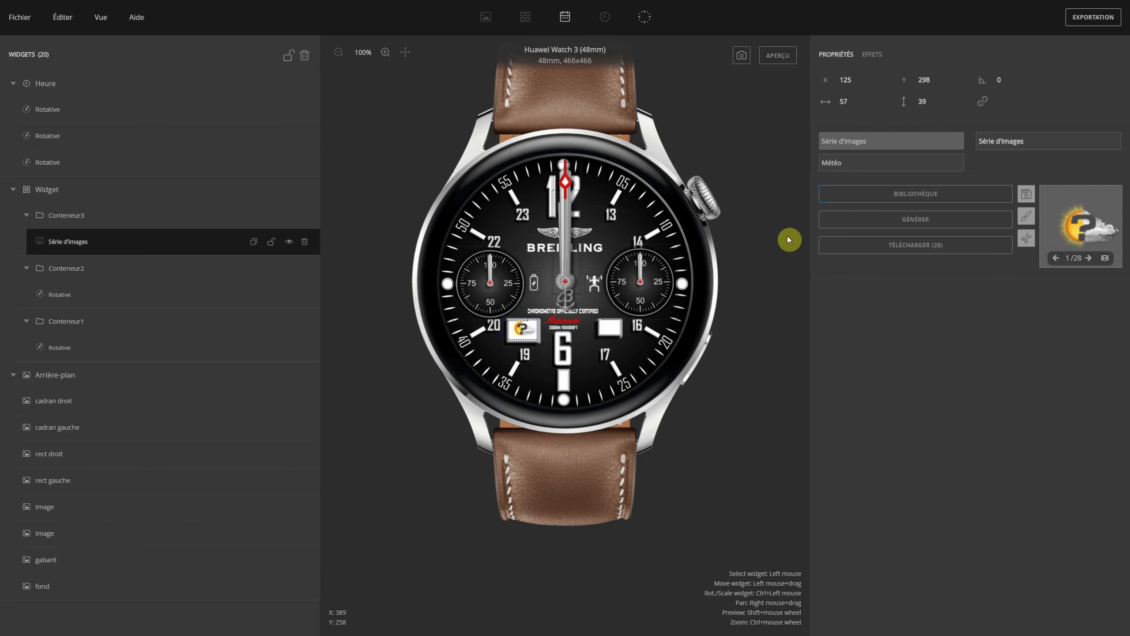
{"action": "left_click", "coordinate": [777, 56]}
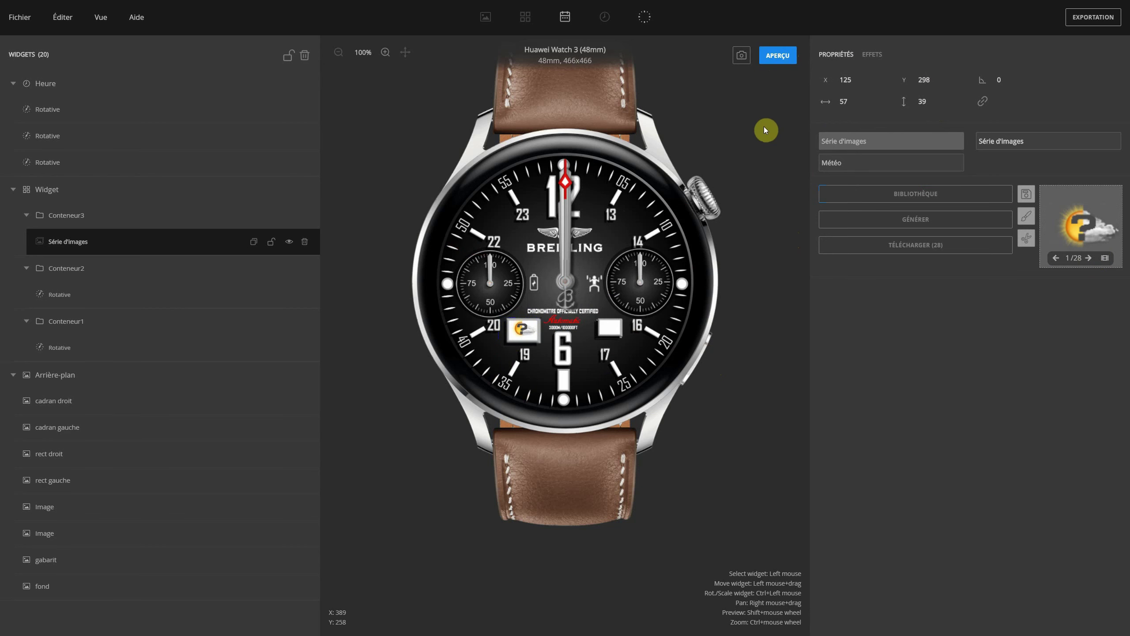
{"action": "left_click", "coordinate": [790, 58]}
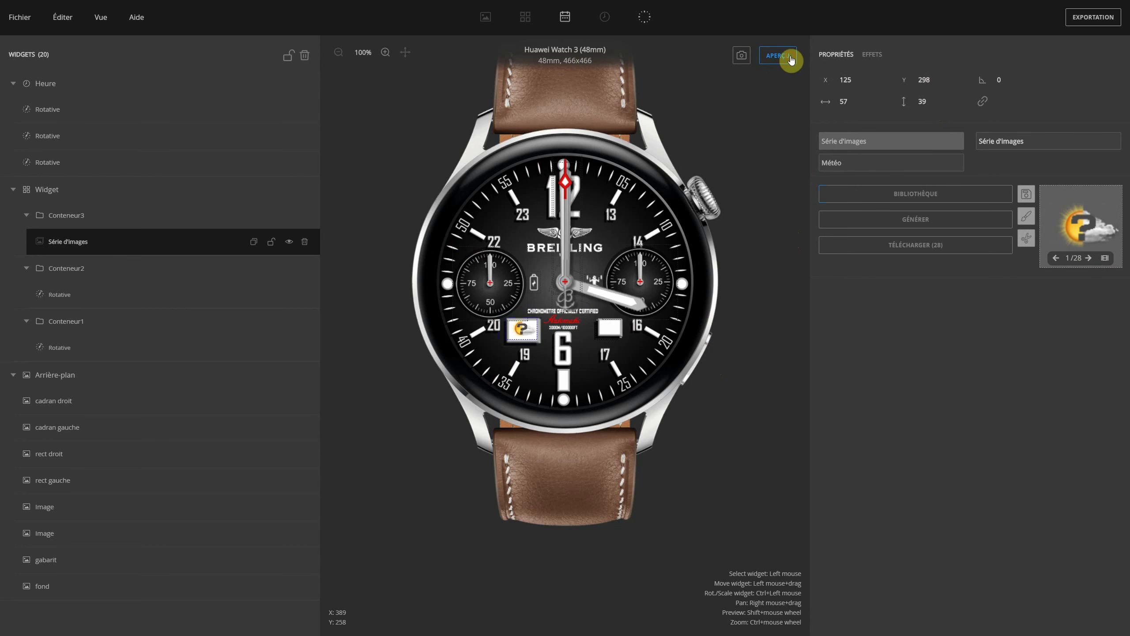
Step: Fine-tune the weather series position to X 128, Y 301 while checking it in the animated preview
{"action": "key", "text": "Right"}
{"action": "key", "text": "Right"}
{"action": "key", "text": "Right"}
{"action": "left_click", "coordinate": [783, 57]}
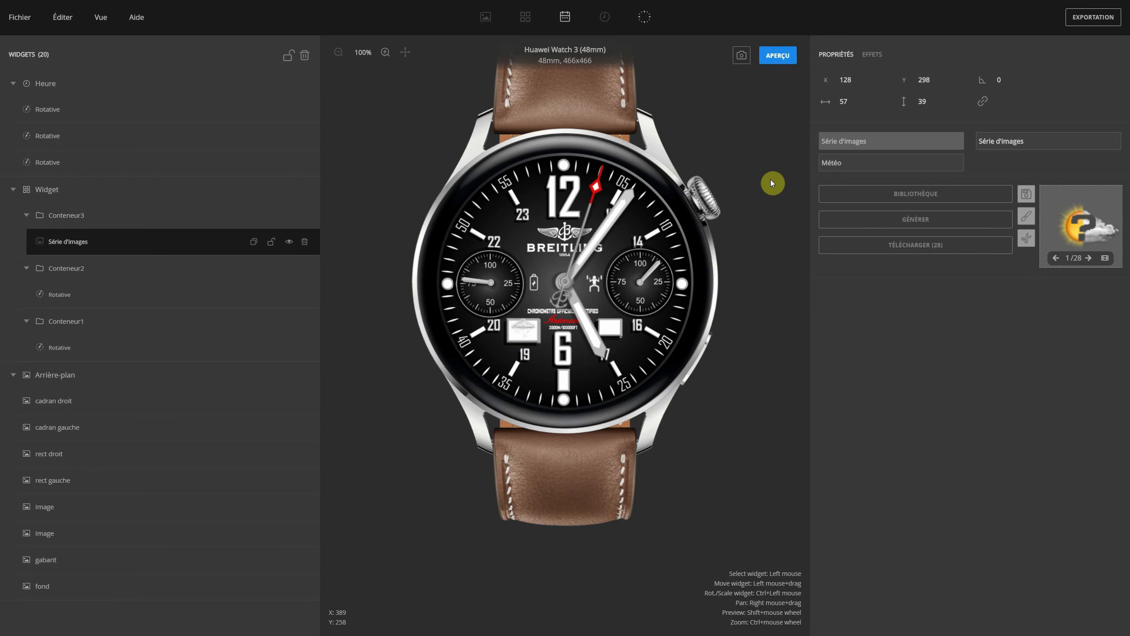
{"action": "key", "text": "Down"}
{"action": "key", "text": "Down"}
{"action": "key", "text": "Down"}
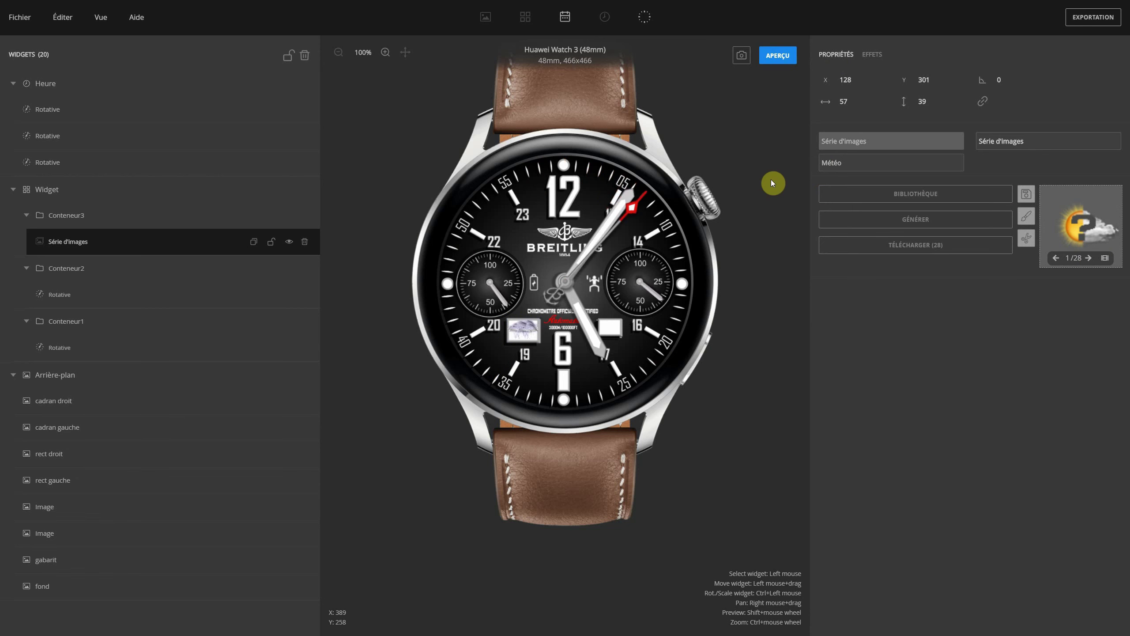
{"action": "left_click", "coordinate": [793, 56]}
Step: Enlarge the rect gauche frame behind the weather icon to about 72 x 56 and preview the watch face
{"action": "left_click", "coordinate": [533, 336]}
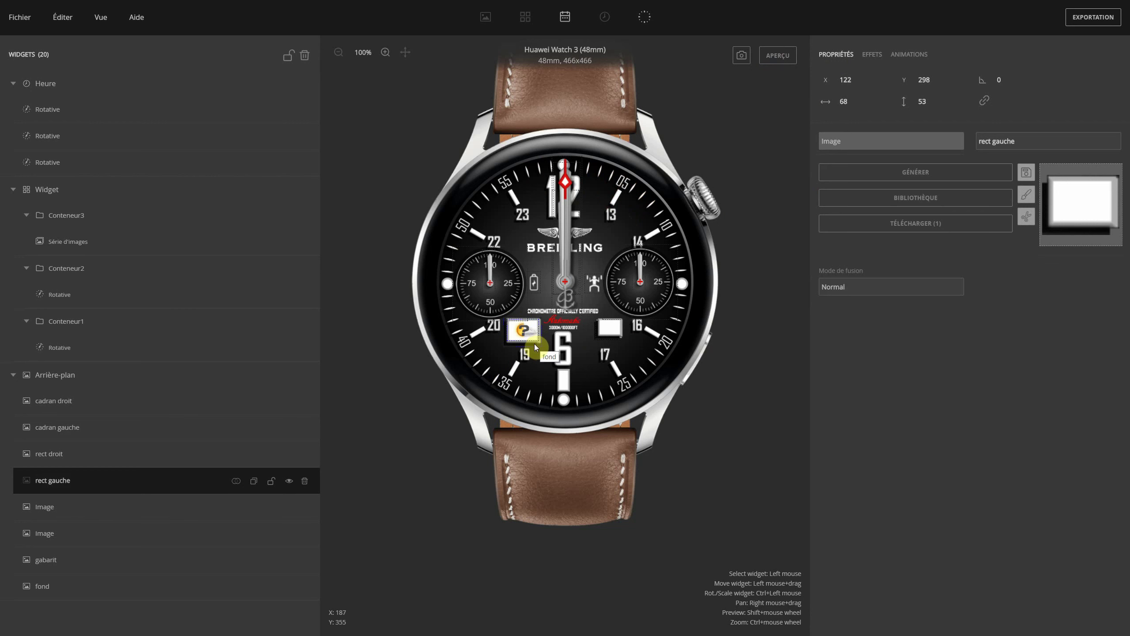
{"action": "left_click_drag", "start_coordinate": [538, 348], "coordinate": [539, 349]}
{"action": "left_click", "coordinate": [778, 55]}
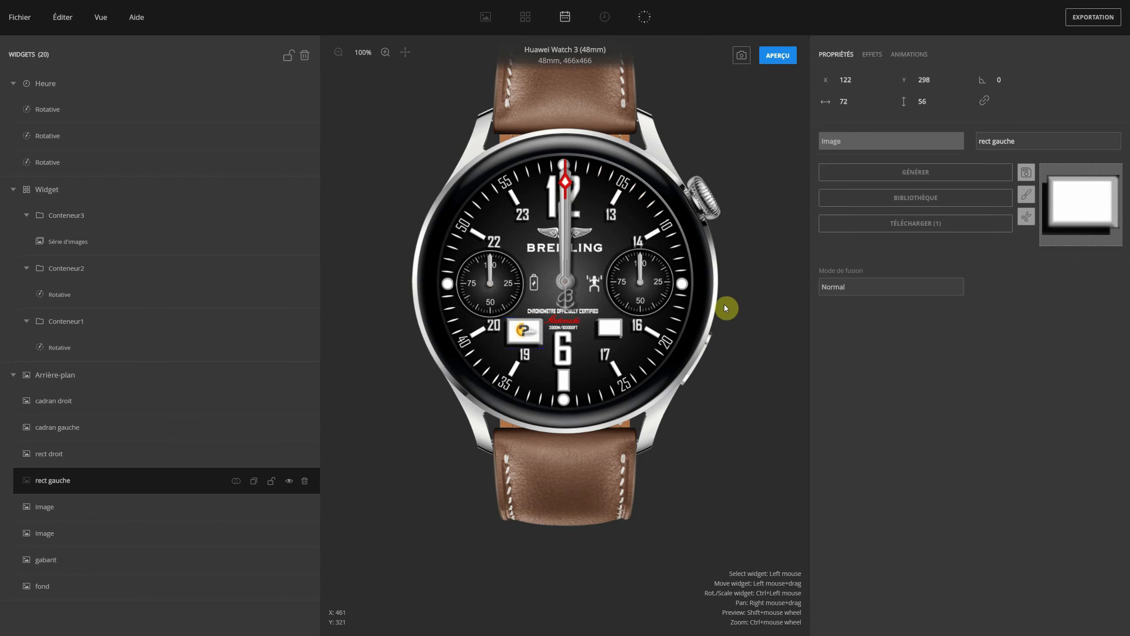
{"action": "left_click", "coordinate": [778, 56]}
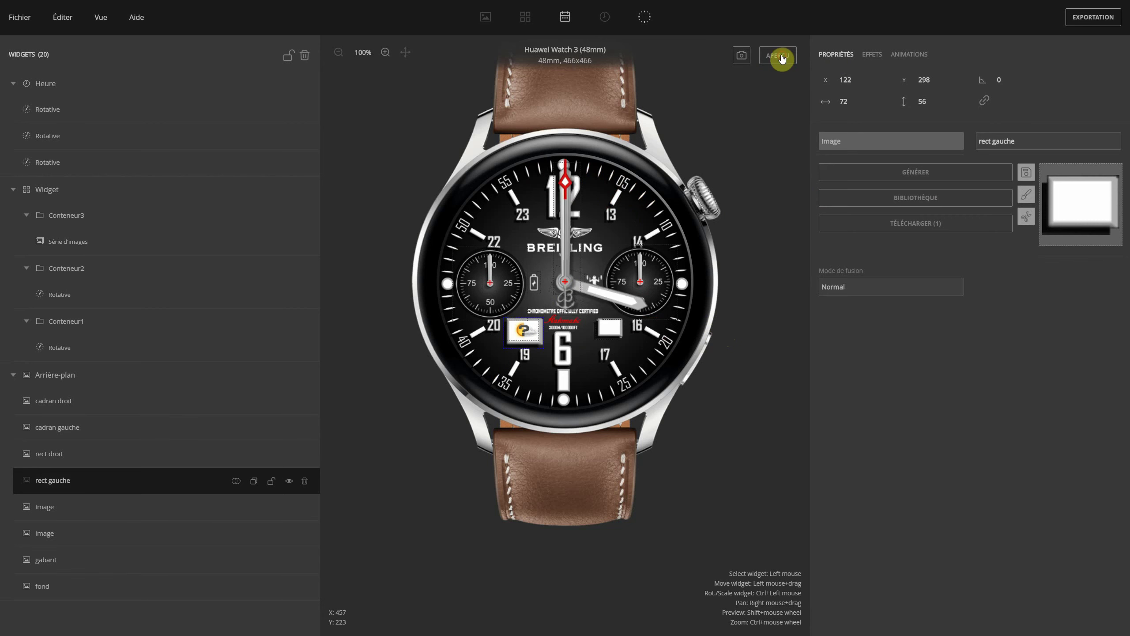
Step: Nudge the rect gauche frame to X 121, Y 297 and check it in the animated preview
{"action": "key", "text": "Down"}
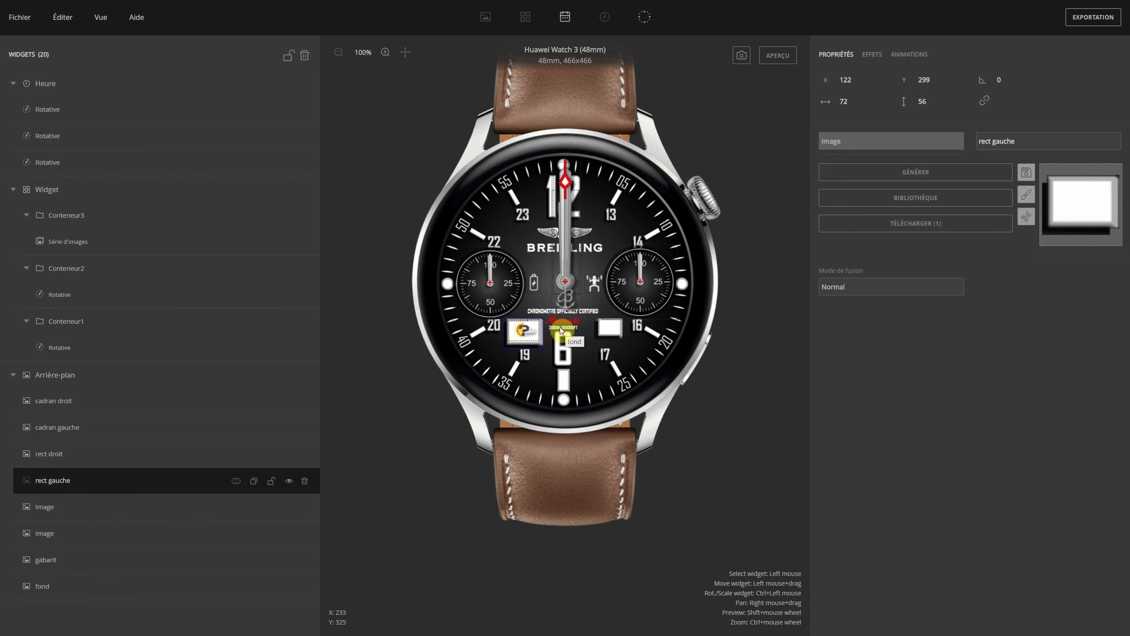
{"action": "key", "text": "Up"}
{"action": "key", "text": "Up"}
{"action": "key", "text": "Left"}
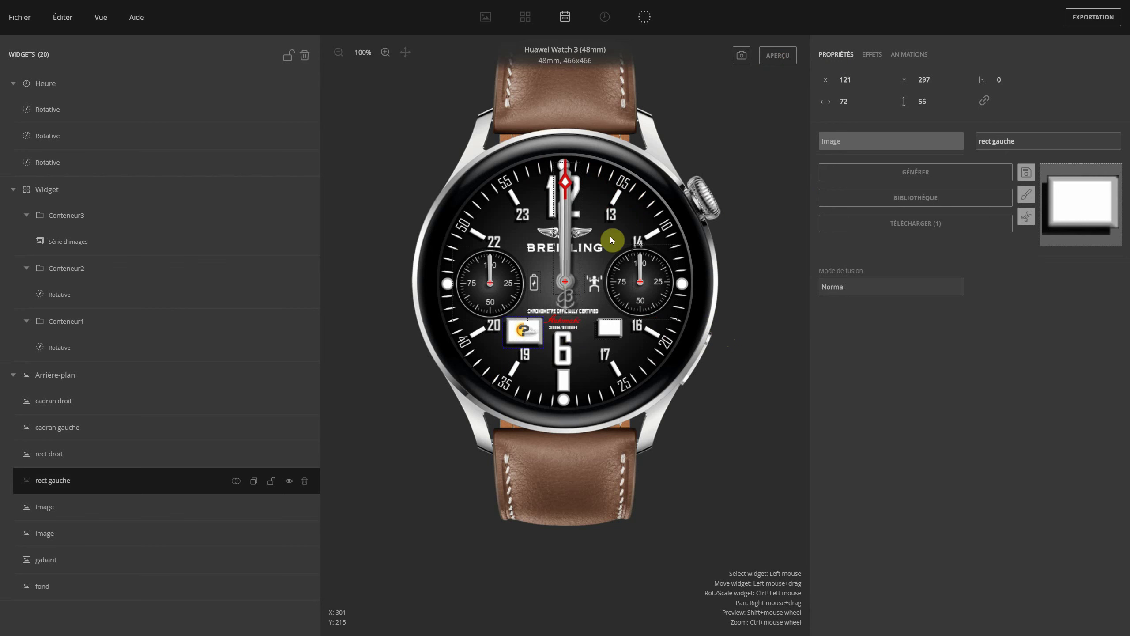
{"action": "left_click", "coordinate": [778, 55]}
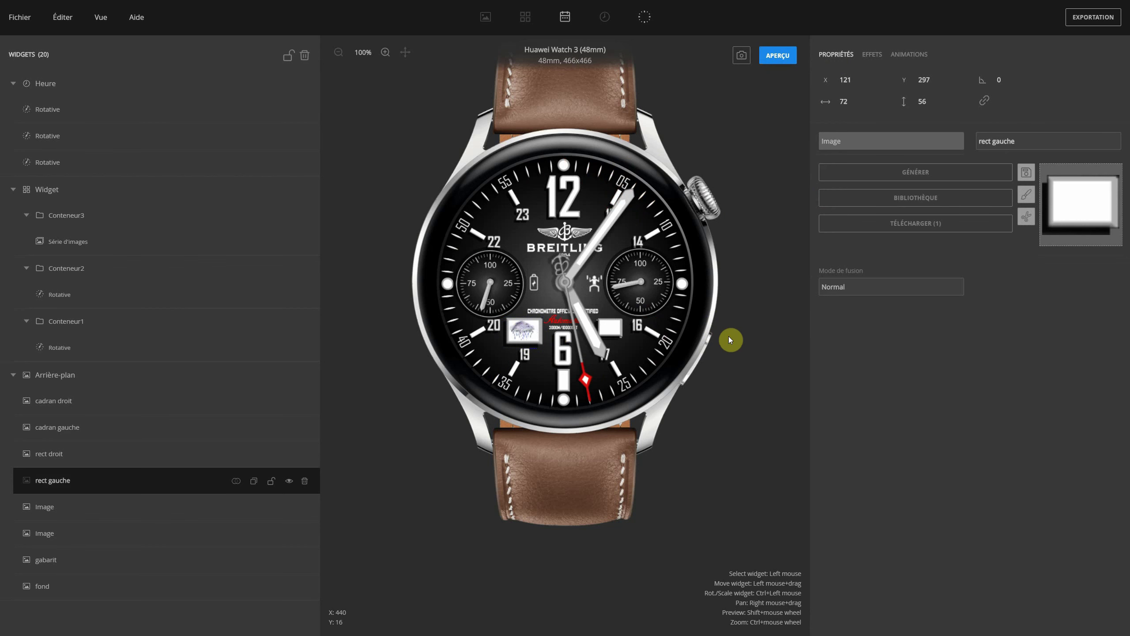
{"action": "left_click", "coordinate": [781, 61]}
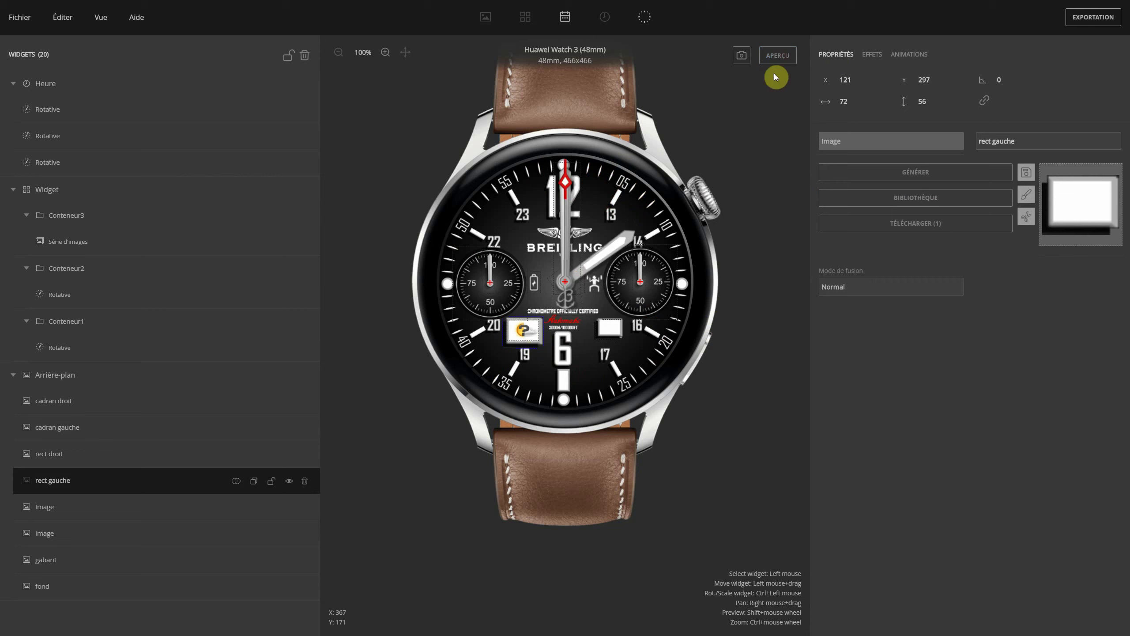
Step: Shift the weather image series to X 129 and check it in the animated preview
{"action": "left_click", "coordinate": [524, 332]}
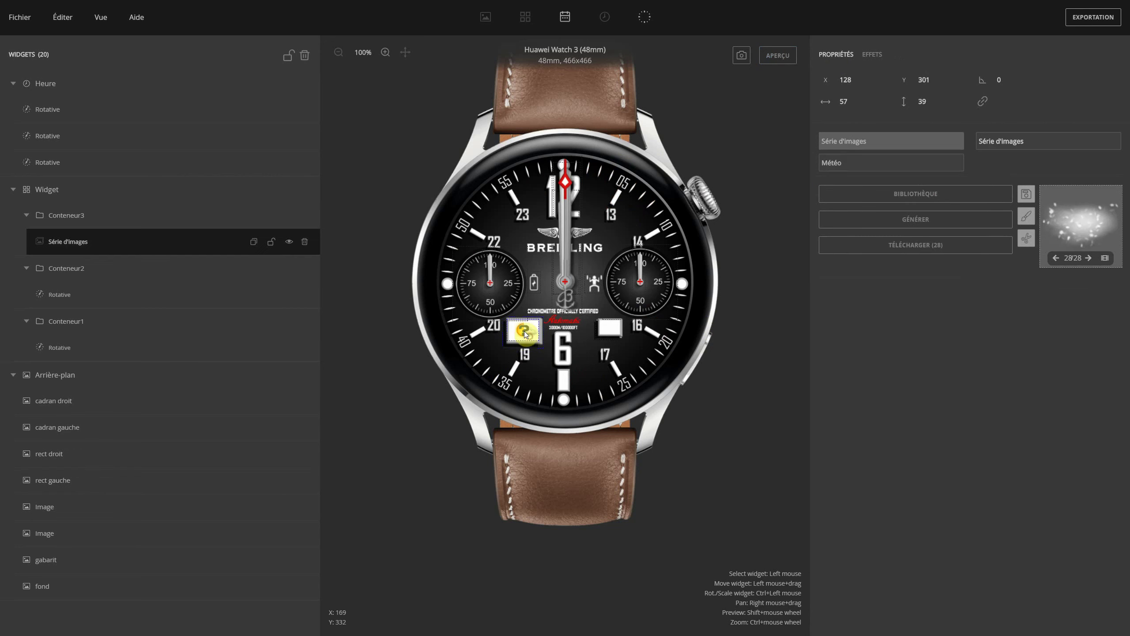
{"action": "left_click", "coordinate": [784, 61]}
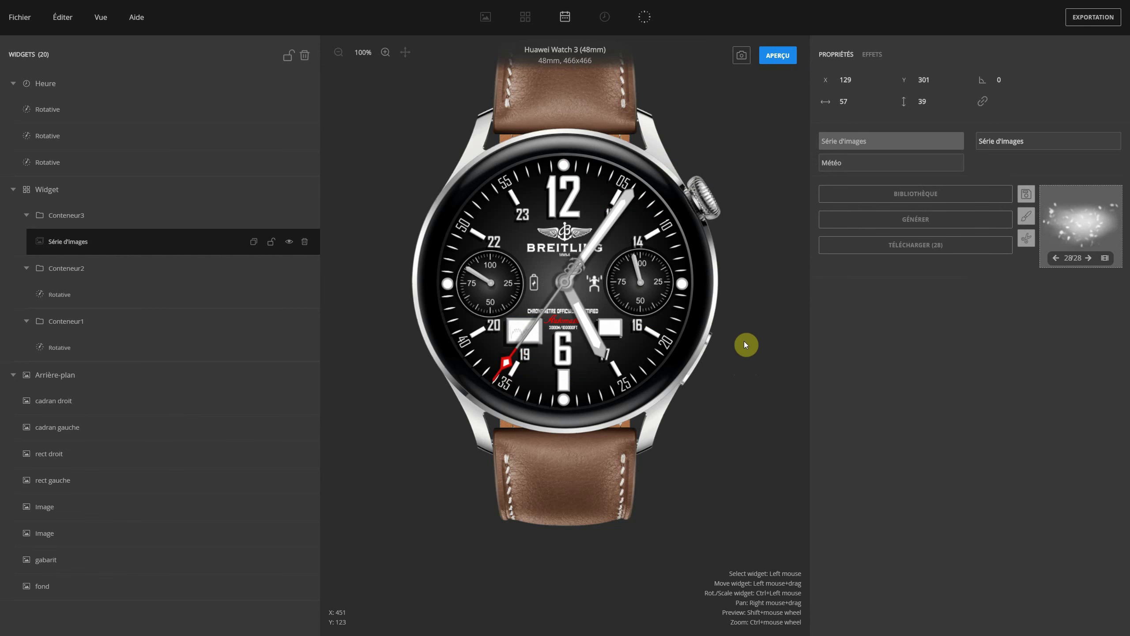
{"action": "left_click", "coordinate": [788, 62]}
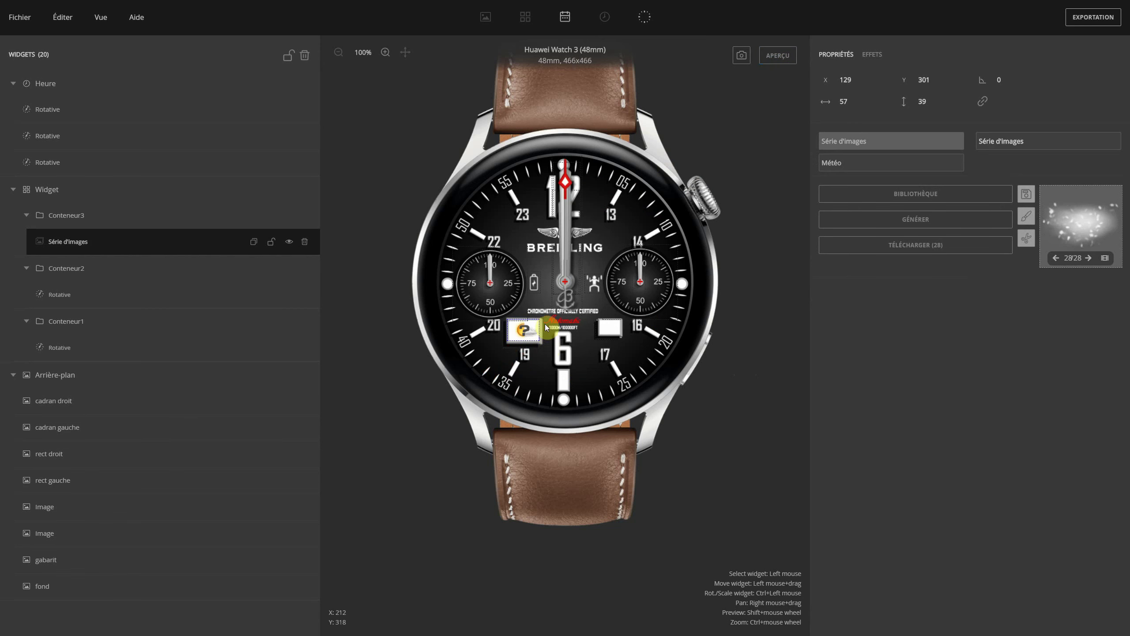
Step: Add a Coloriser effect to the rect gauche frame with grey #616161 and an intensity of about 33
{"action": "left_click", "coordinate": [535, 340]}
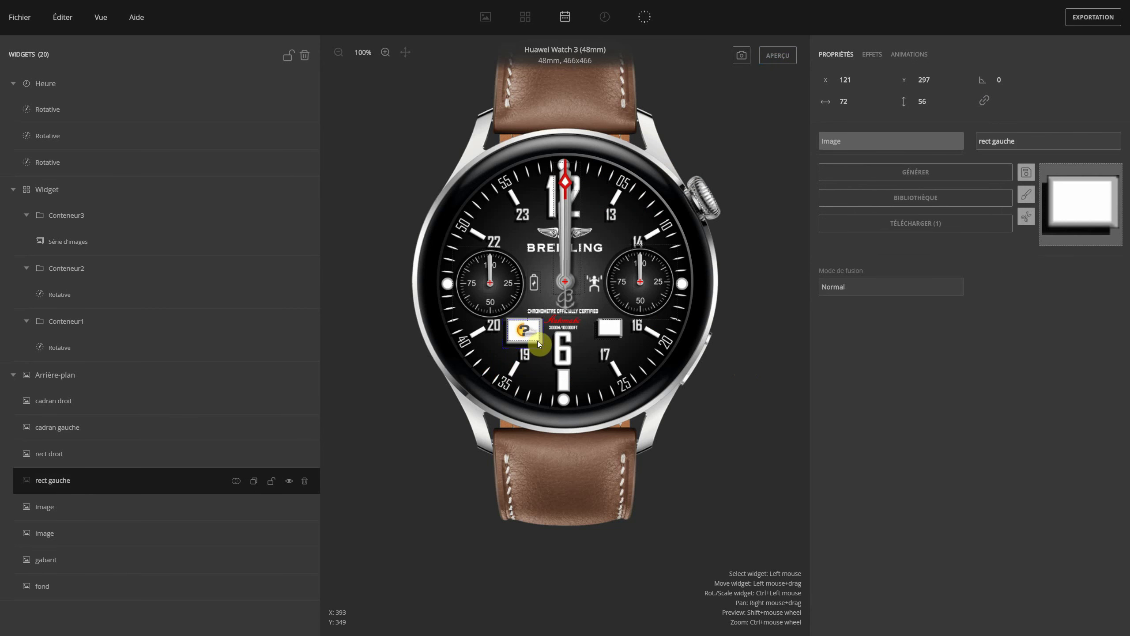
{"action": "left_click", "coordinate": [873, 54]}
{"action": "left_click", "coordinate": [899, 83]}
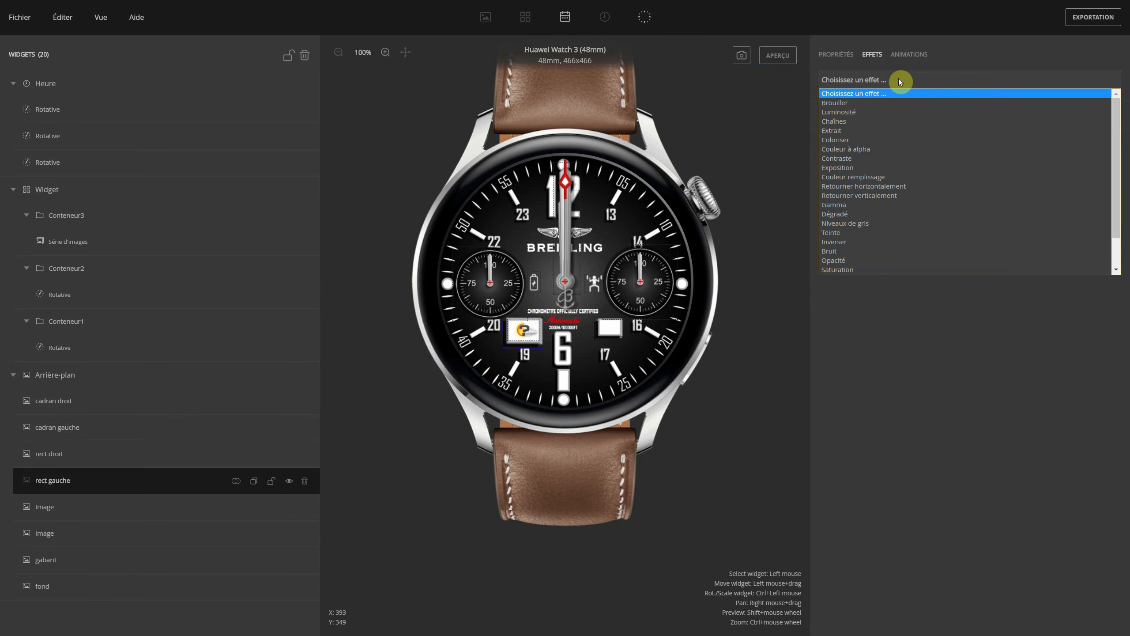
{"action": "left_click", "coordinate": [843, 140]}
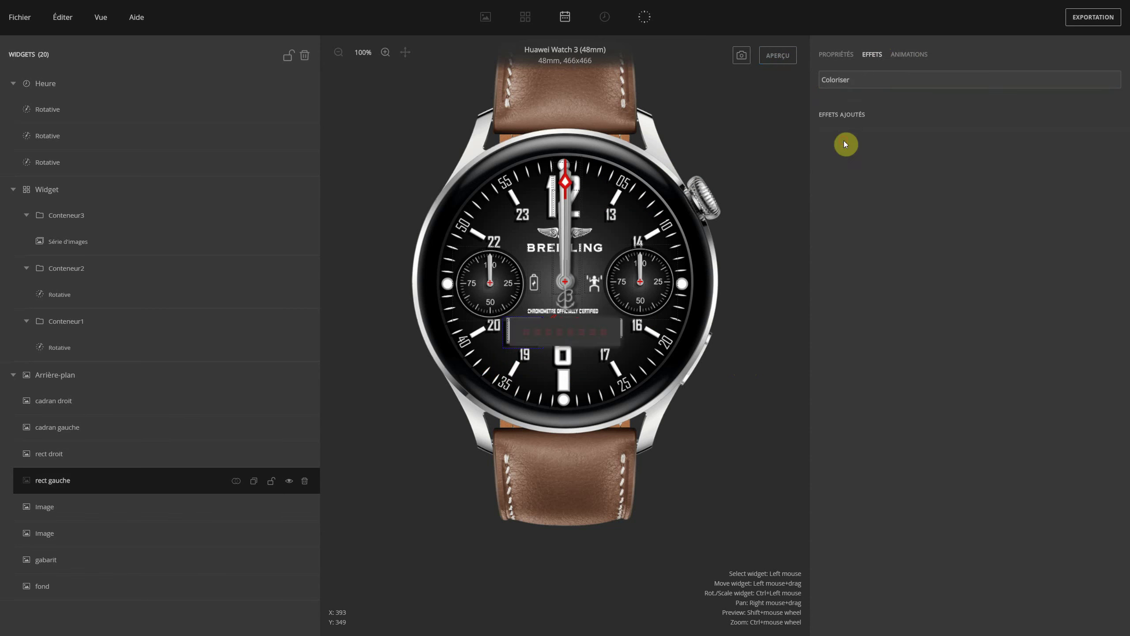
{"action": "left_click", "coordinate": [867, 170]}
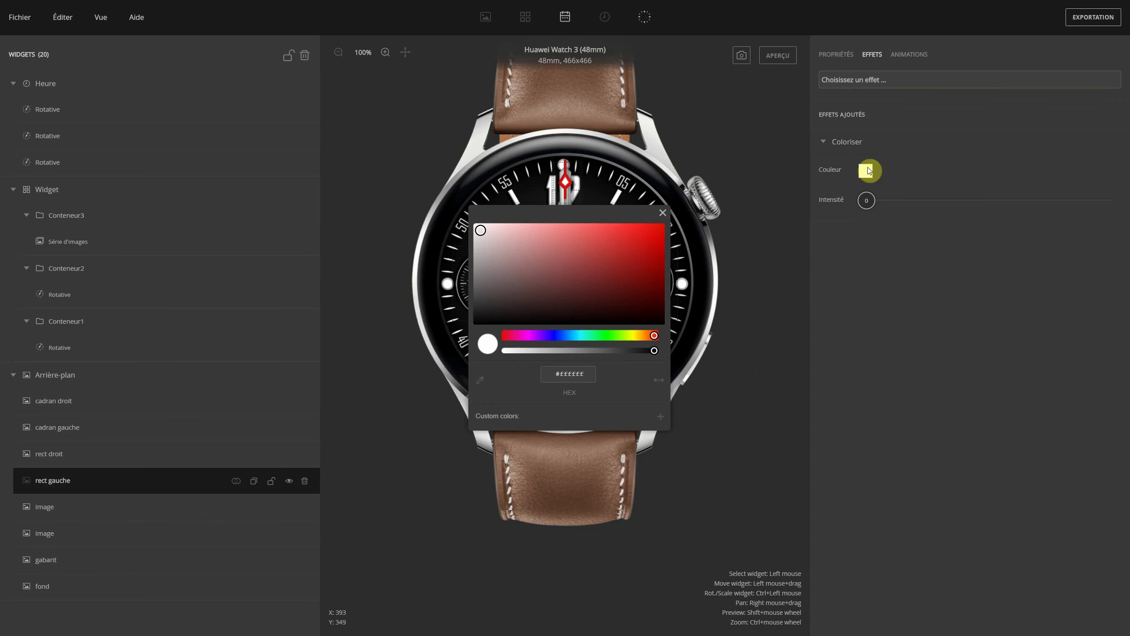
{"action": "left_click", "coordinate": [483, 285]}
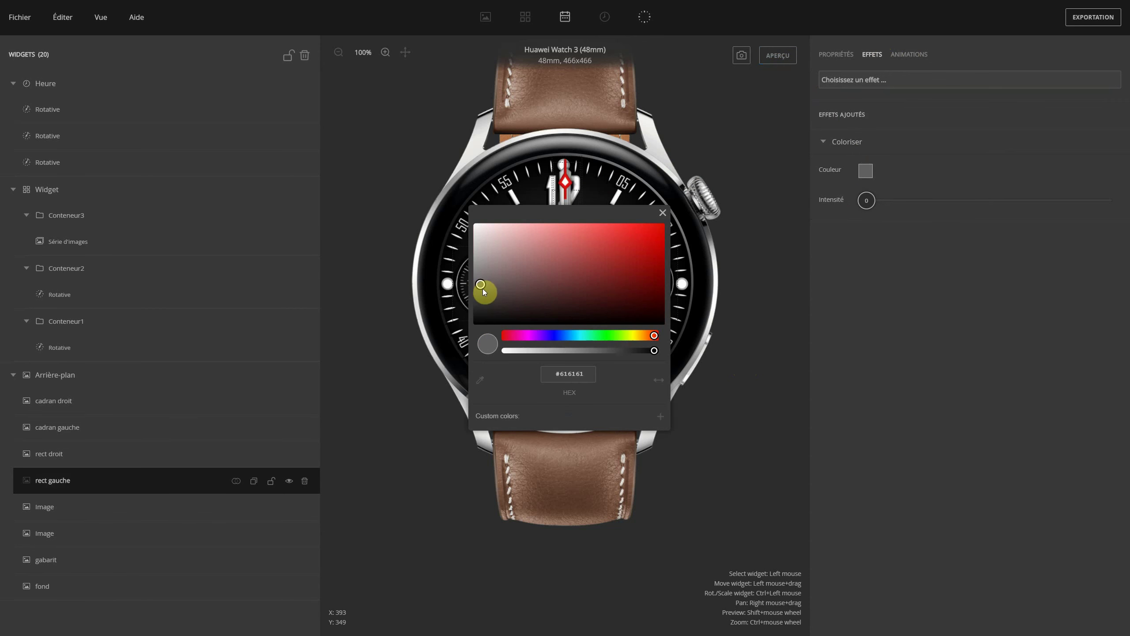
{"action": "left_click", "coordinate": [668, 218]}
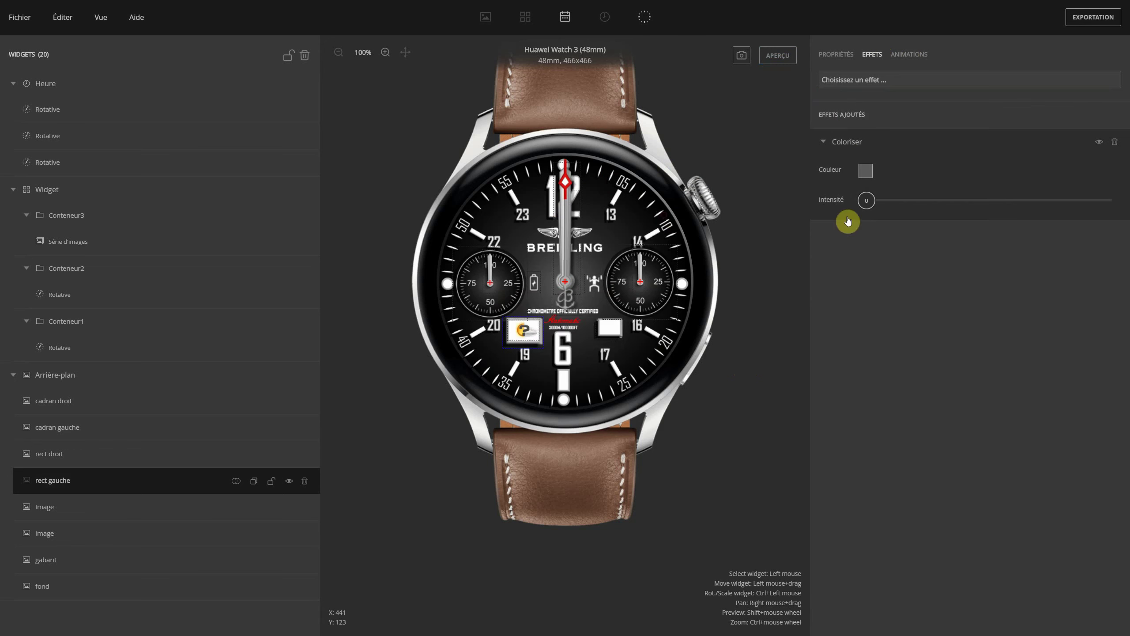
{"action": "left_click_drag", "start_coordinate": [867, 202], "coordinate": [950, 204]}
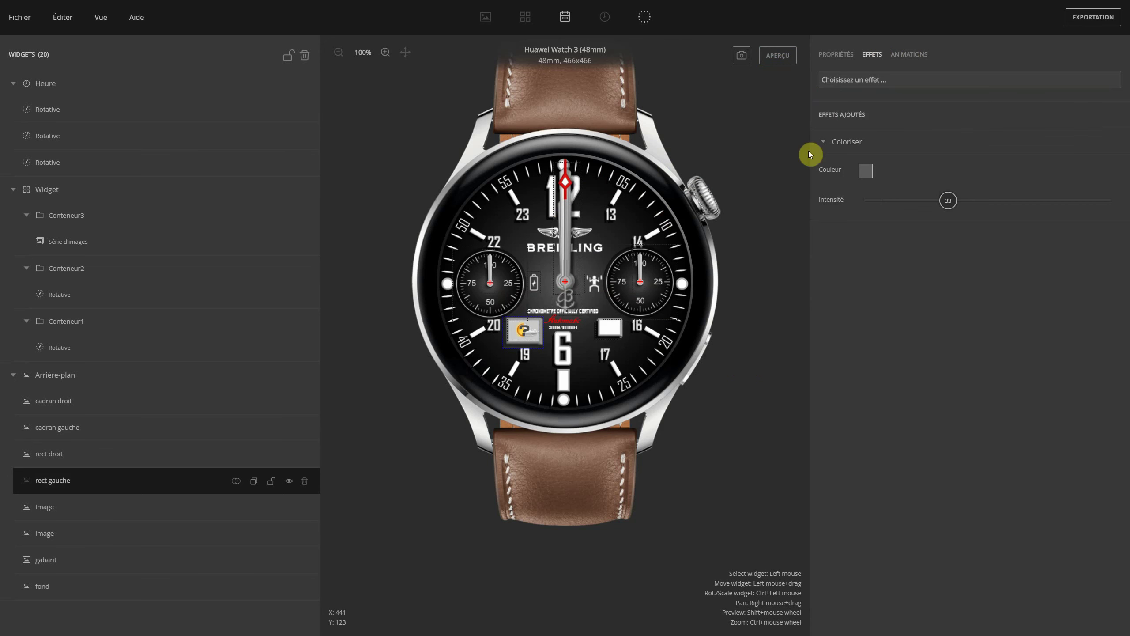
Step: Raise the Coloriser intensity on rect gauche to about 47 while the preview runs
{"action": "left_click", "coordinate": [780, 56]}
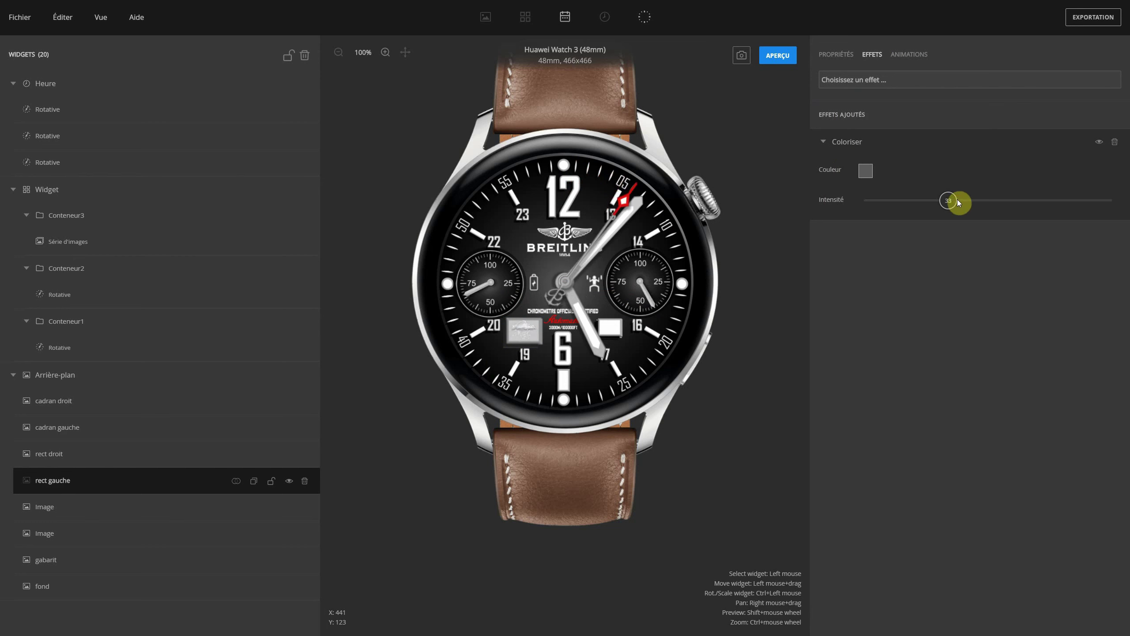
{"action": "left_click_drag", "start_coordinate": [957, 200], "coordinate": [969, 204]}
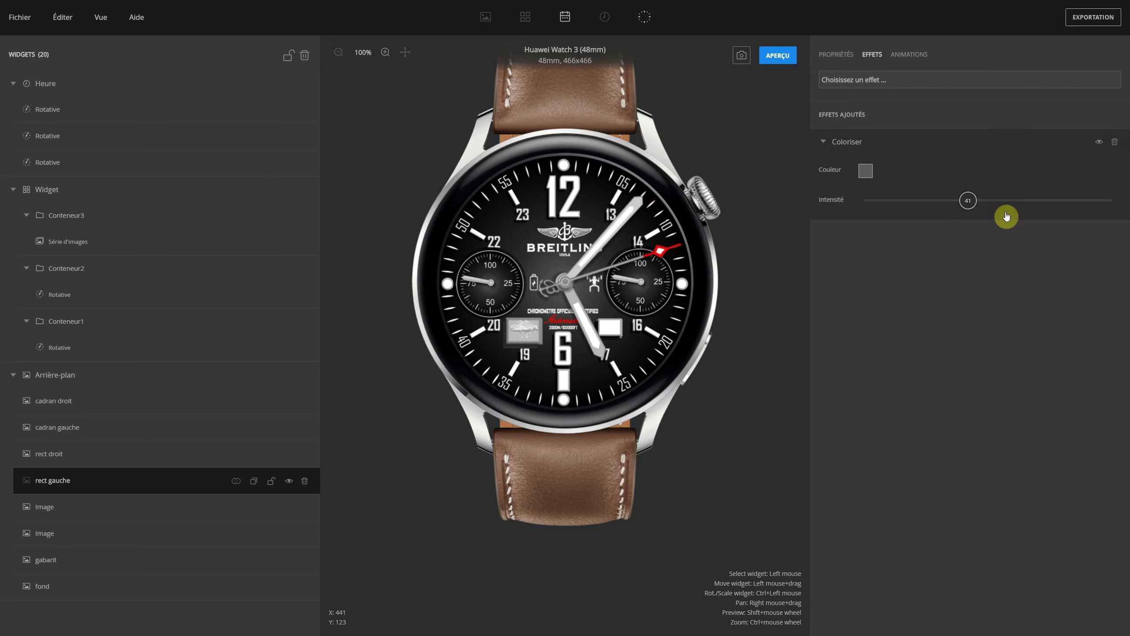
{"action": "left_click_drag", "start_coordinate": [972, 200], "coordinate": [986, 200]}
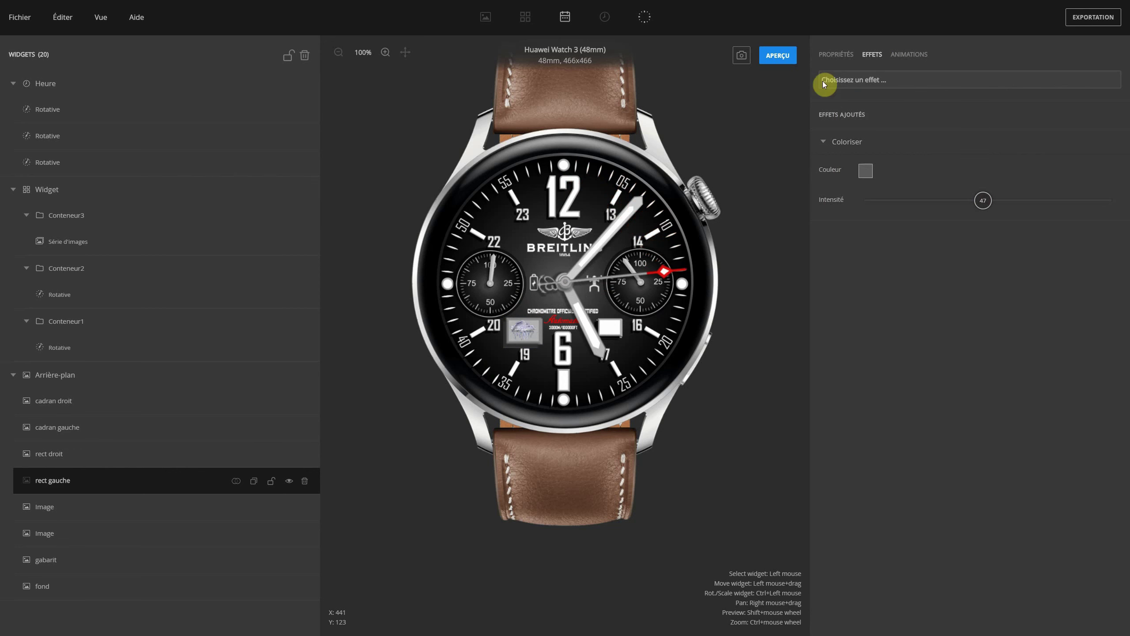
{"action": "left_click", "coordinate": [788, 60]}
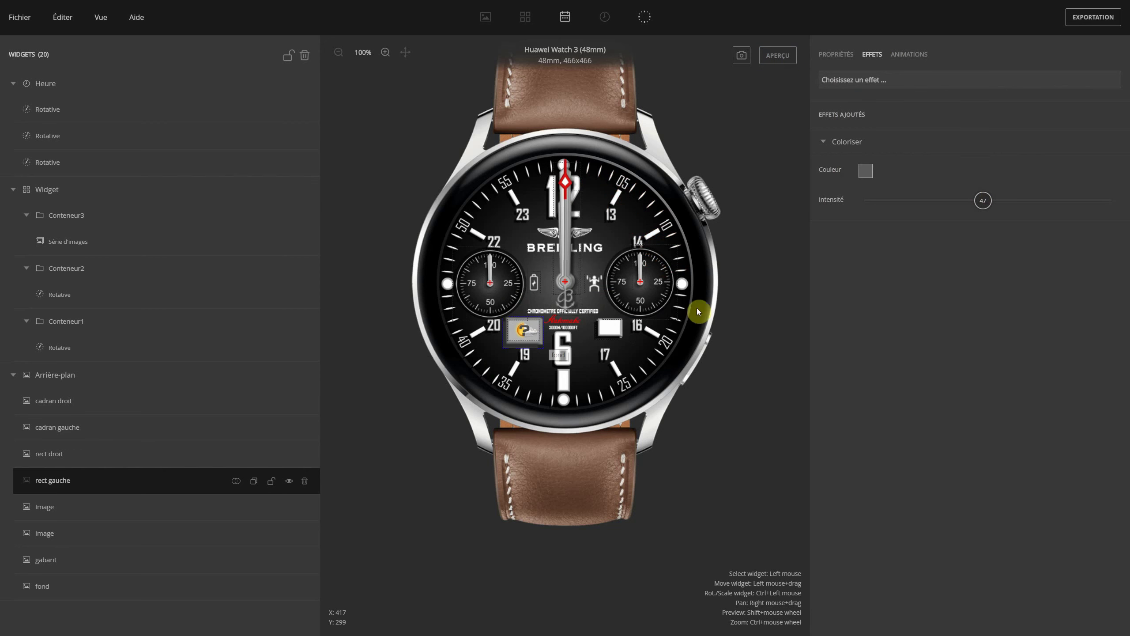
Step: Enlarge the rect gauche frame to 75 x 58, move it to X 119, Y 295, and preview the watch face
{"action": "left_click", "coordinate": [818, 54]}
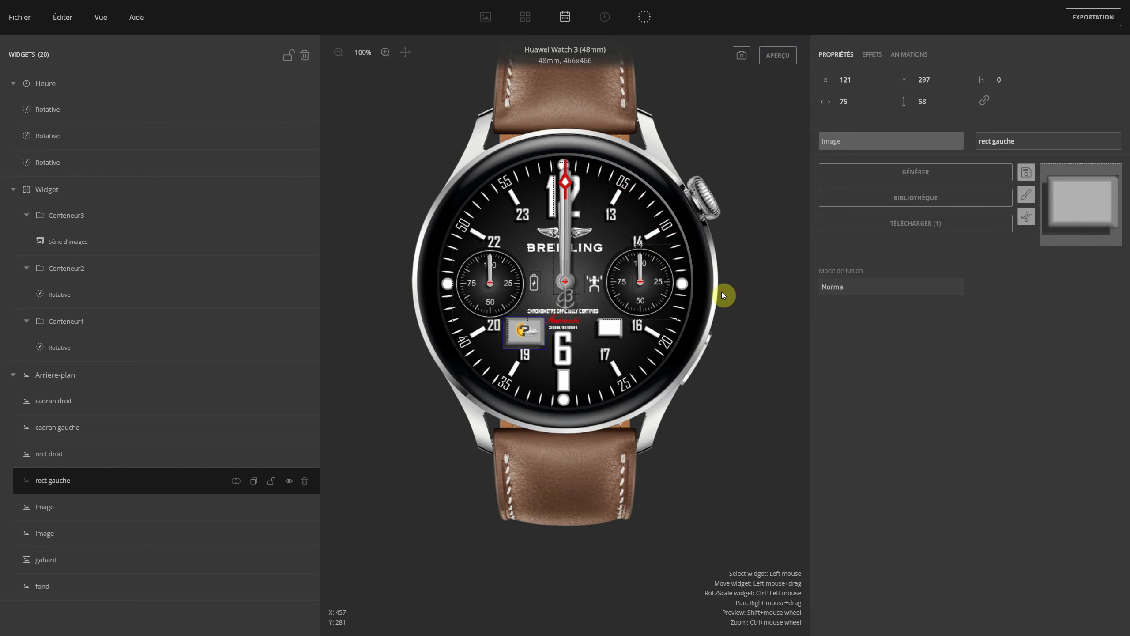
{"action": "left_click", "coordinate": [788, 55]}
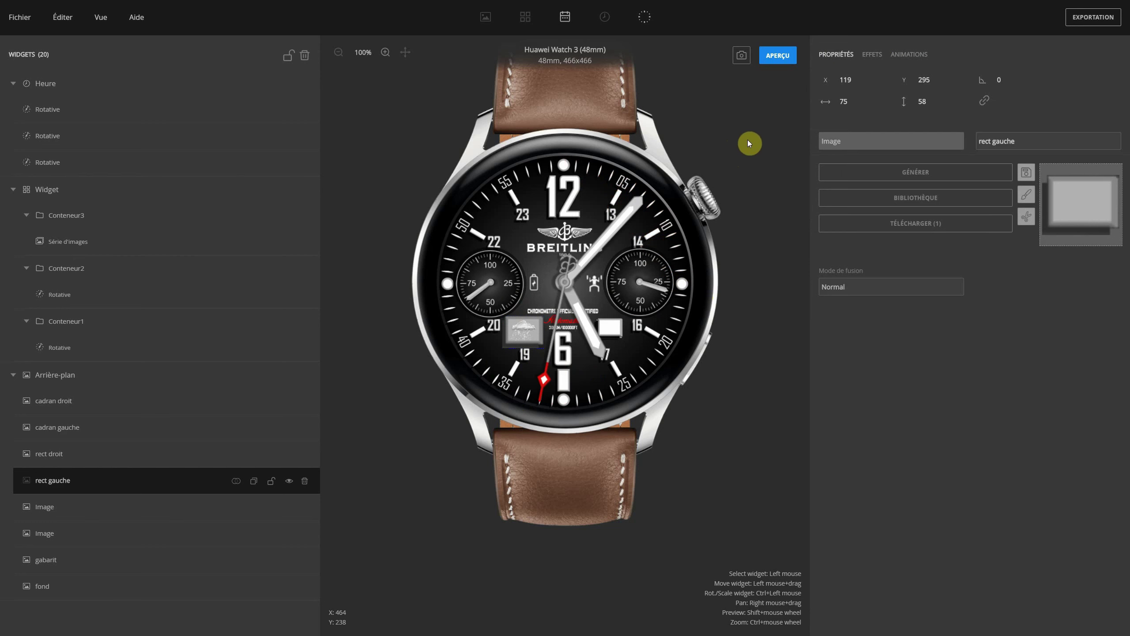
{"action": "left_click", "coordinate": [783, 61]}
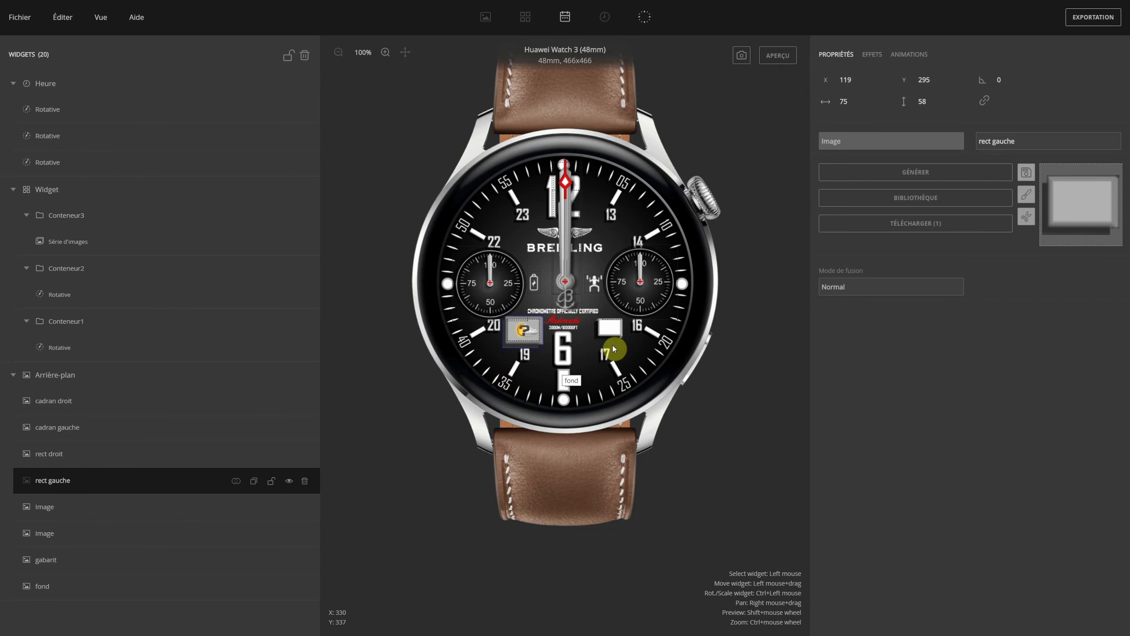
Step: Add a Date group containing an image series assigned to Jour du mois (premier chiffre)
{"action": "left_click", "coordinate": [613, 333]}
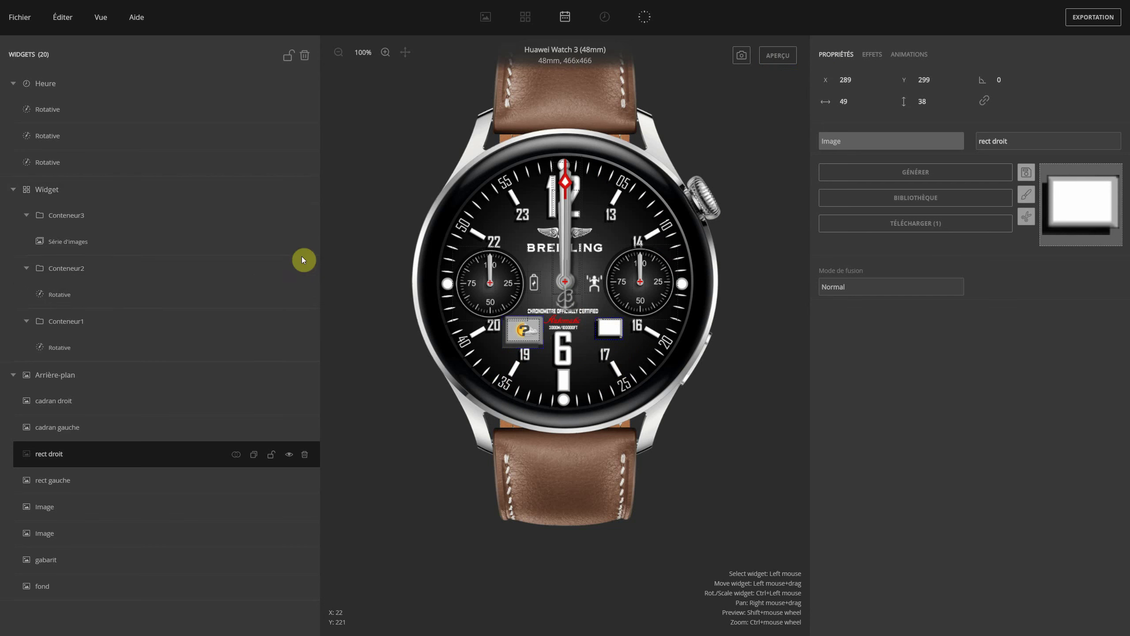
{"action": "left_click", "coordinate": [565, 18]}
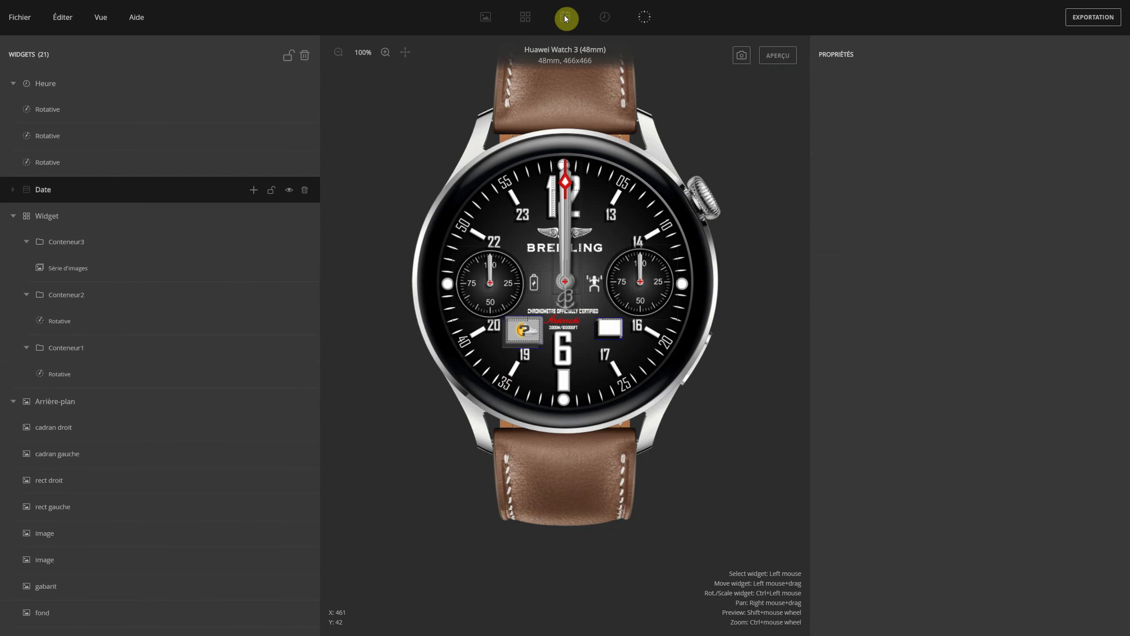
{"action": "left_click", "coordinate": [251, 190]}
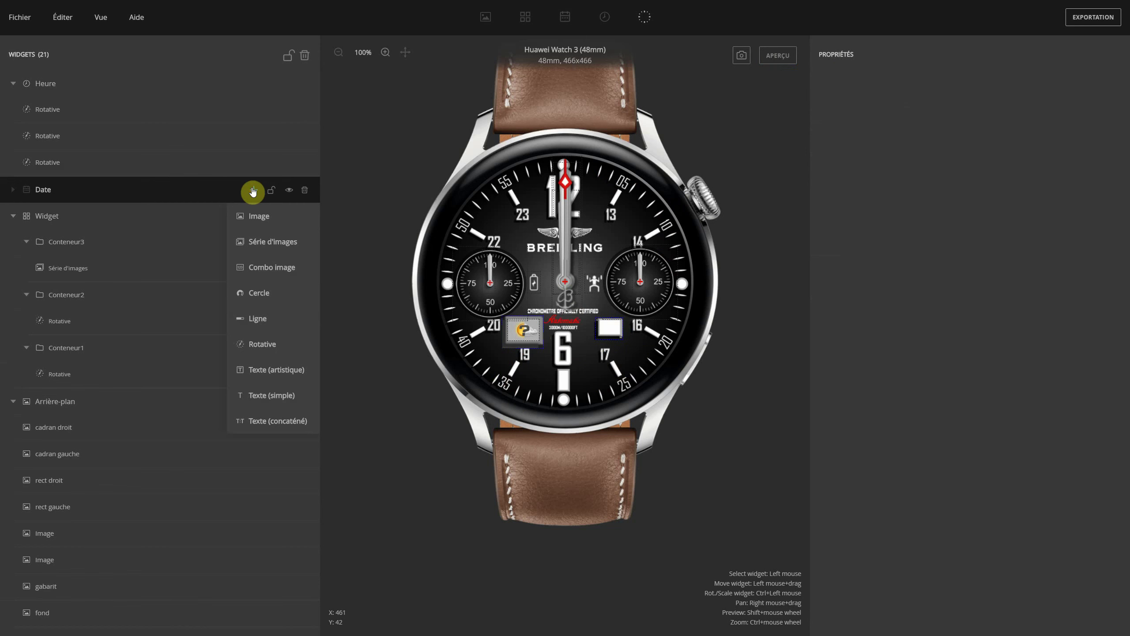
{"action": "left_click", "coordinate": [269, 247]}
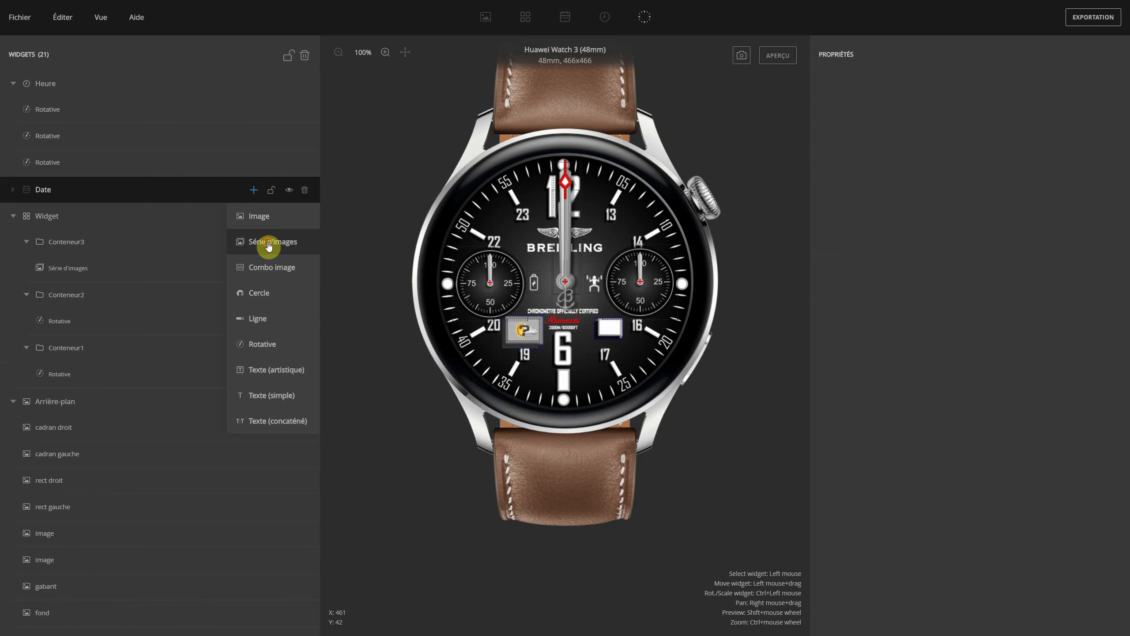
{"action": "left_click", "coordinate": [862, 164]}
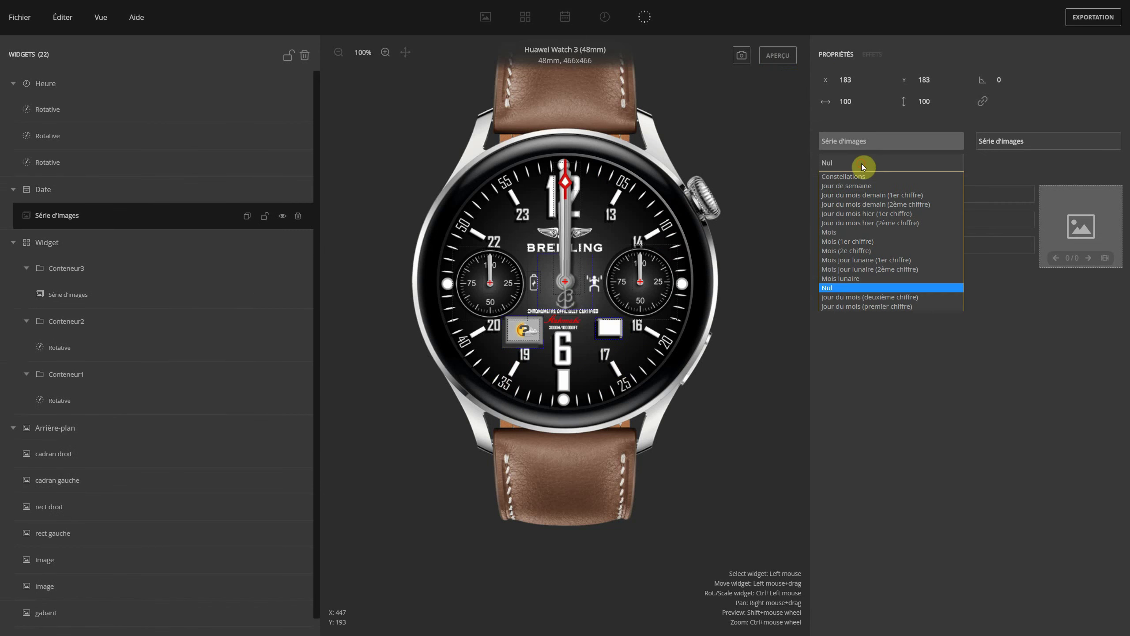
{"action": "left_click", "coordinate": [868, 307]}
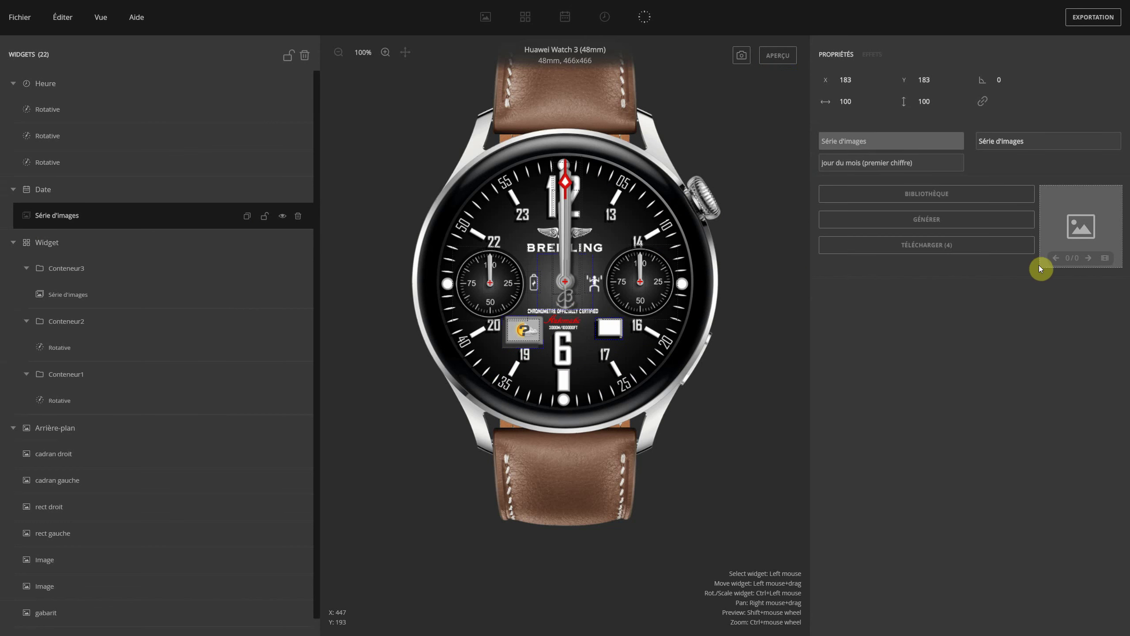
Step: Load the digit images 0 to 3, A100_019 through A100_022, into the day-of-month first-digit series
{"action": "left_click", "coordinate": [926, 249]}
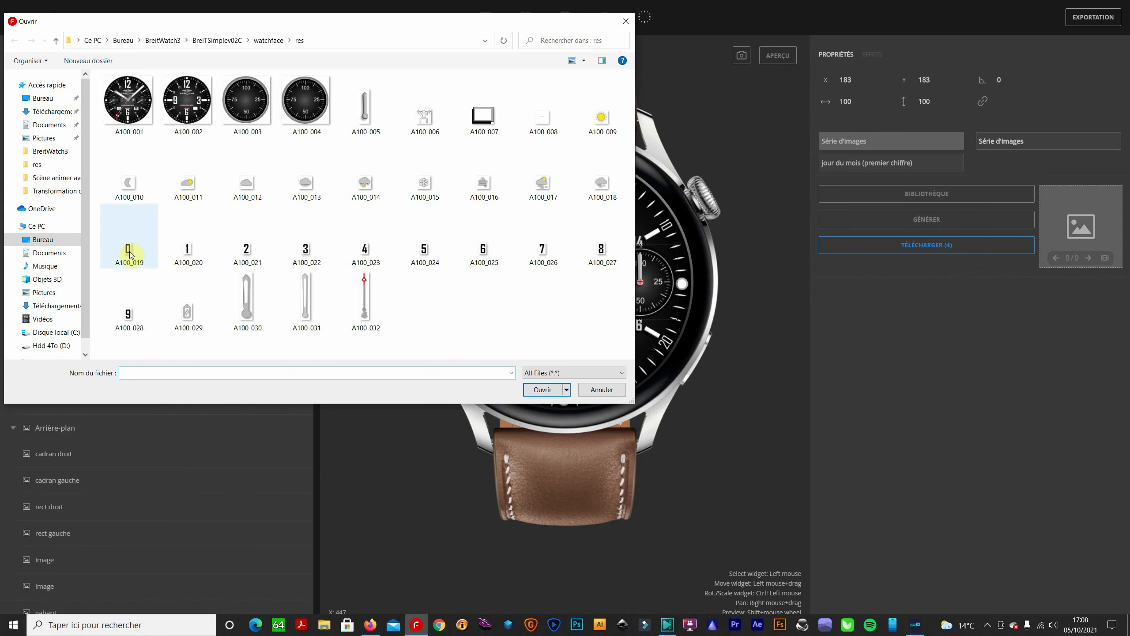
{"action": "left_click", "coordinate": [131, 253], "text": "shift"}
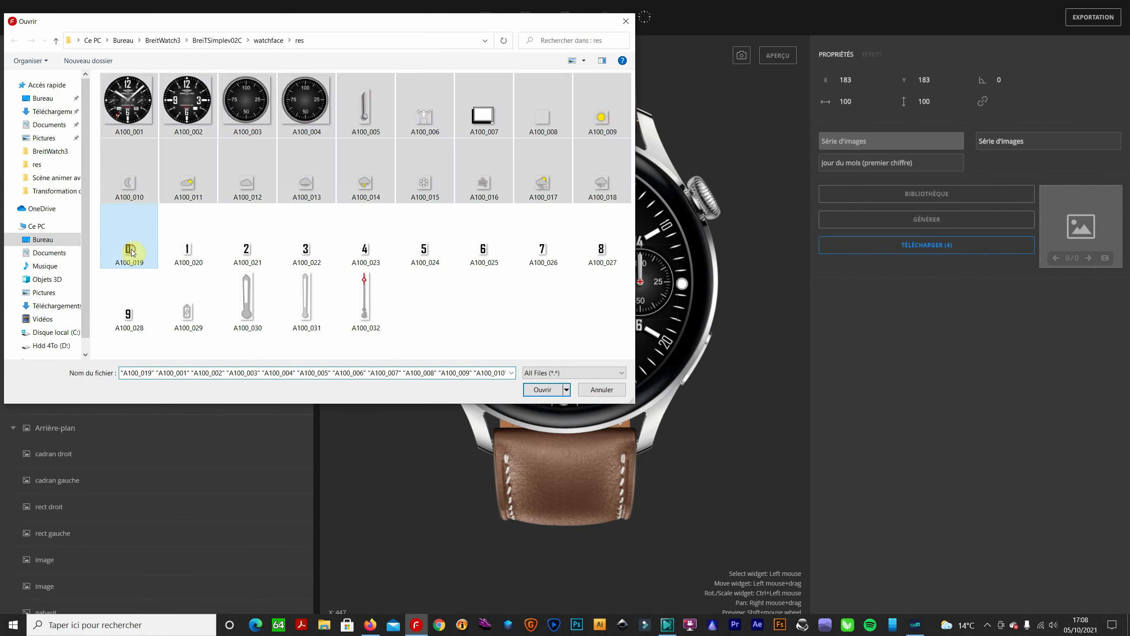
{"action": "left_click", "coordinate": [129, 251]}
{"action": "left_click", "coordinate": [178, 254], "text": "ctrl"}
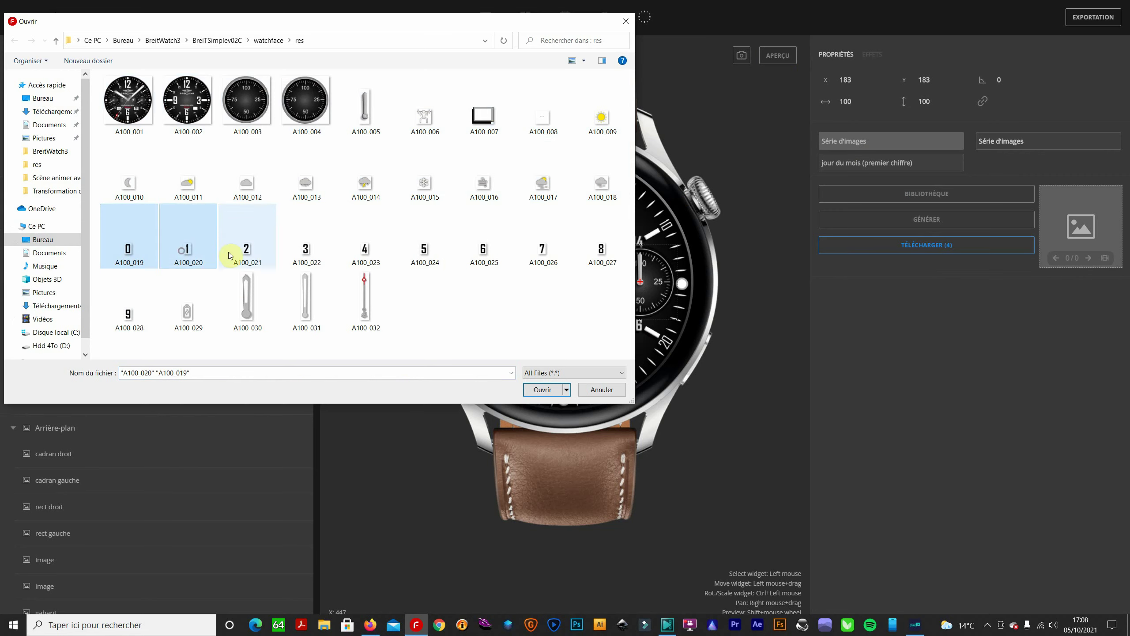
{"action": "left_click", "coordinate": [247, 254], "text": "ctrl"}
{"action": "left_click", "coordinate": [306, 254], "text": "ctrl"}
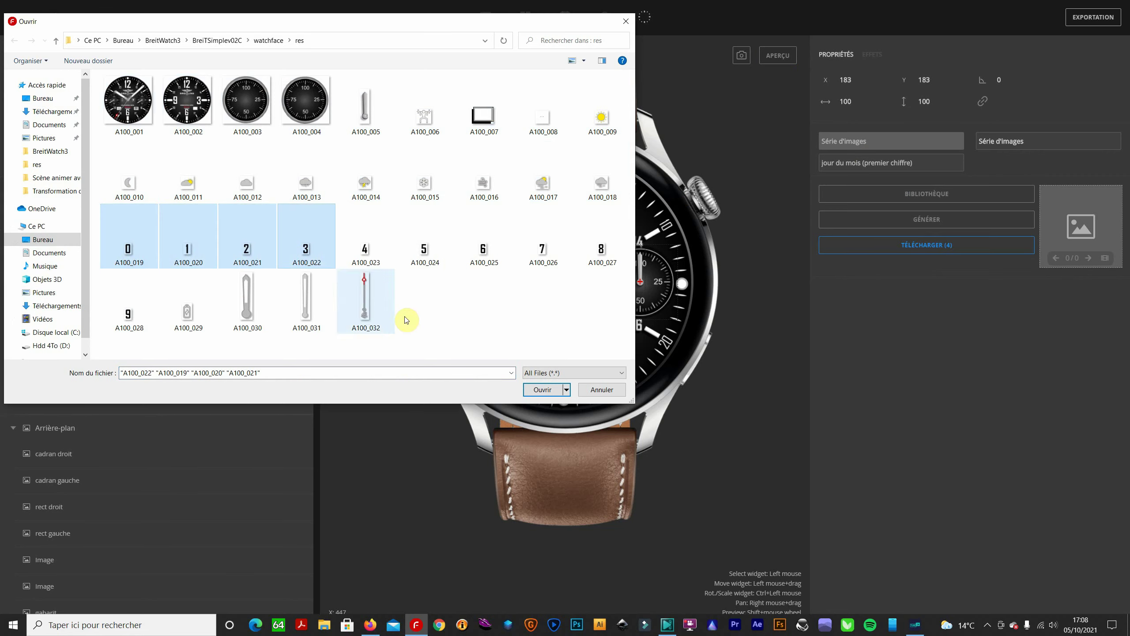
{"action": "left_click", "coordinate": [543, 389]}
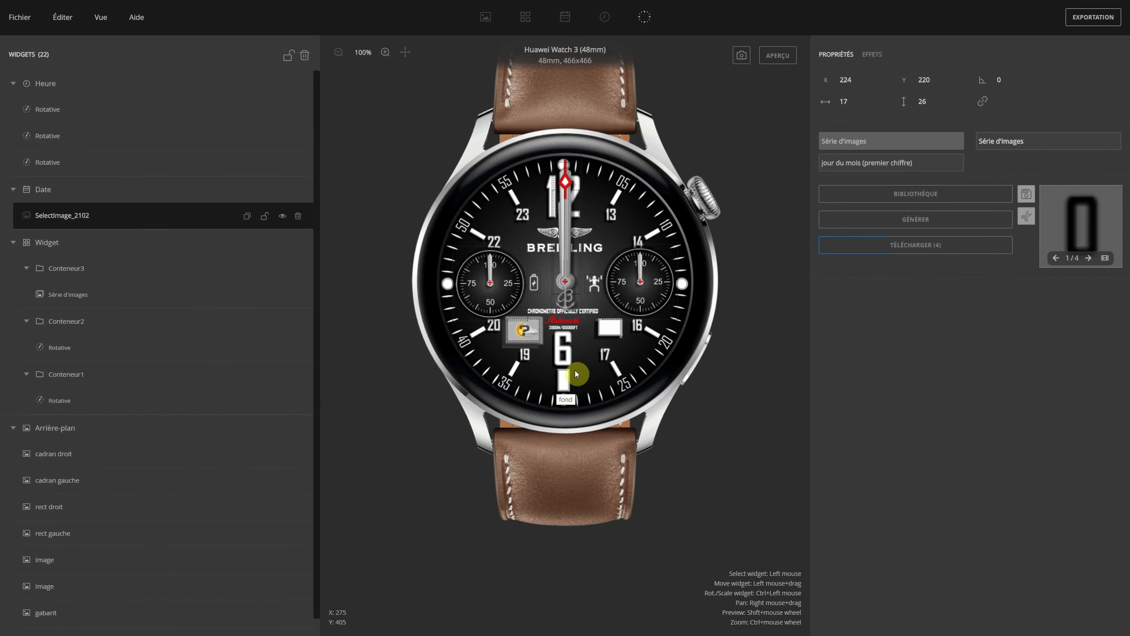
Step: Move the first-digit series into the rect droit frame at X 297, Y 303
{"action": "key", "text": "Down"}
{"action": "key", "text": "Down"}
{"action": "key", "text": "Down"}
{"action": "key", "text": "Down"}
{"action": "key", "text": "Down"}
{"action": "key", "text": "Down"}
{"action": "key", "text": "Down"}
{"action": "key", "text": "Down"}
{"action": "key", "text": "Down"}
{"action": "key", "text": "Down"}
{"action": "key", "text": "Down"}
{"action": "key", "text": "Down"}
{"action": "key", "text": "Down"}
{"action": "key", "text": "Down"}
{"action": "key", "text": "Down"}
{"action": "key", "text": "Down"}
{"action": "key", "text": "Down"}
{"action": "key", "text": "Down"}
{"action": "key", "text": "Down"}
{"action": "key", "text": "Down"}
{"action": "key", "text": "Right"}
{"action": "key", "text": "Right"}
{"action": "key", "text": "Right"}
{"action": "key", "text": "Right"}
{"action": "key", "text": "Right"}
{"action": "key", "text": "Right"}
{"action": "key", "text": "Right"}
{"action": "key", "text": "Right"}
{"action": "key", "text": "Right"}
{"action": "key", "text": "Right"}
{"action": "key", "text": "Right"}
{"action": "key", "text": "Right"}
{"action": "key", "text": "Right"}
{"action": "key", "text": "Right"}
{"action": "key", "text": "Right"}
{"action": "key", "text": "Right"}
{"action": "key", "text": "Right"}
{"action": "key", "text": "Right"}
{"action": "key", "text": "Right"}
{"action": "key", "text": "Right"}
{"action": "key", "text": "Right"}
{"action": "key", "text": "Right"}
{"action": "key", "text": "Right"}
{"action": "key", "text": "Right"}
{"action": "key", "text": "Right"}
{"action": "key", "text": "Right"}
{"action": "key", "text": "Right"}
{"action": "key", "text": "Right"}
{"action": "key", "text": "Right"}
{"action": "key", "text": "Right"}
{"action": "key", "text": "Right"}
{"action": "key", "text": "Right"}
{"action": "key", "text": "Right"}
{"action": "key", "text": "Right"}
{"action": "key", "text": "Right"}
{"action": "key", "text": "Right"}
{"action": "key", "text": "Right"}
{"action": "key", "text": "Right"}
{"action": "key", "text": "Right"}
{"action": "key", "text": "Right"}
{"action": "key", "text": "Down"}
{"action": "key", "text": "Down"}
{"action": "key", "text": "Right"}
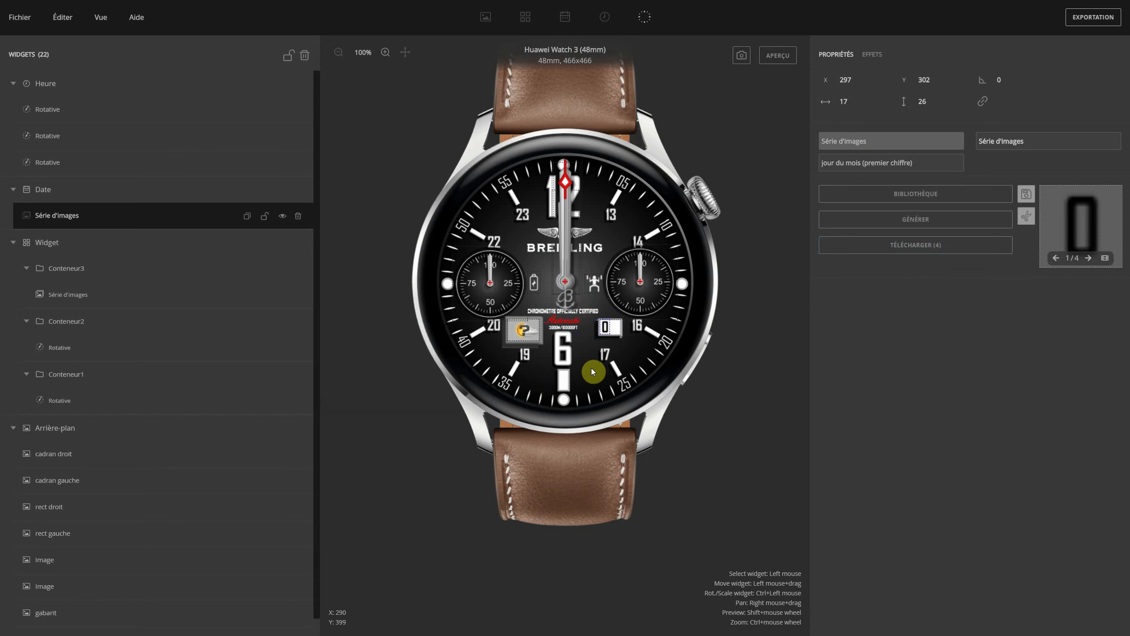
{"action": "key", "text": "Down"}
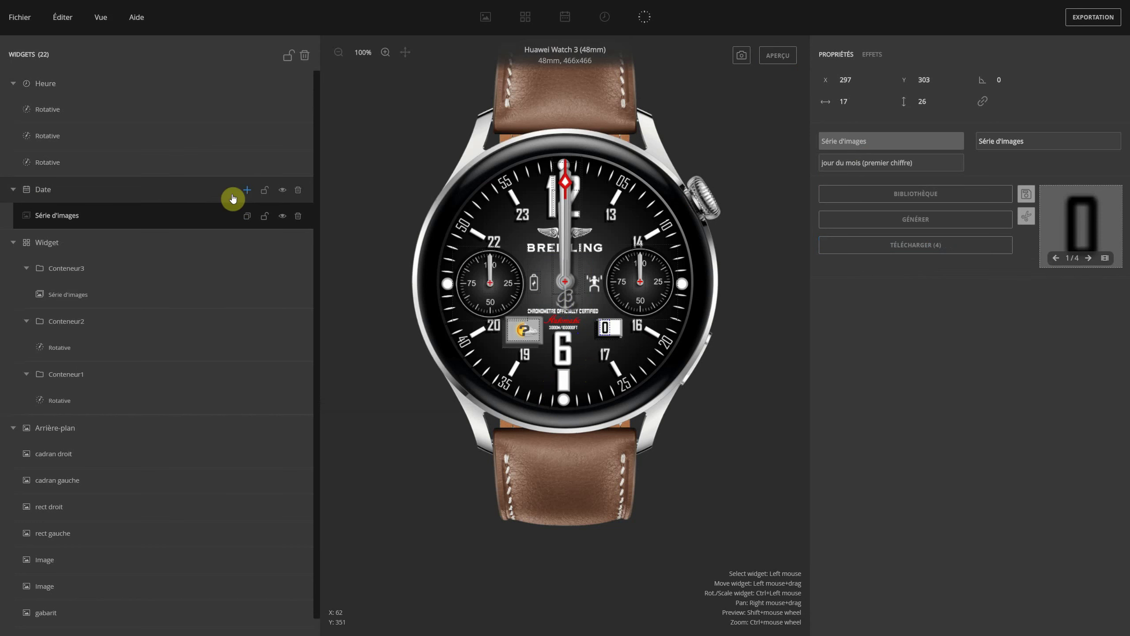
Step: Add a second image series to the Date group and assign it to Jour du mois (deuxième chiffre)
{"action": "left_click", "coordinate": [247, 192]}
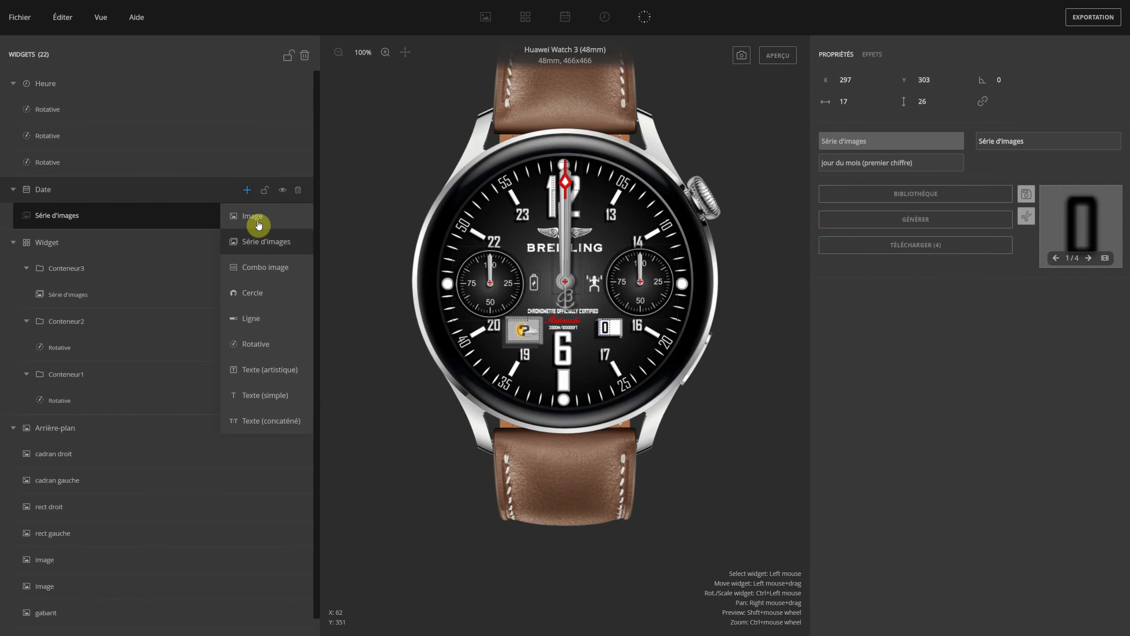
{"action": "left_click", "coordinate": [173, 196]}
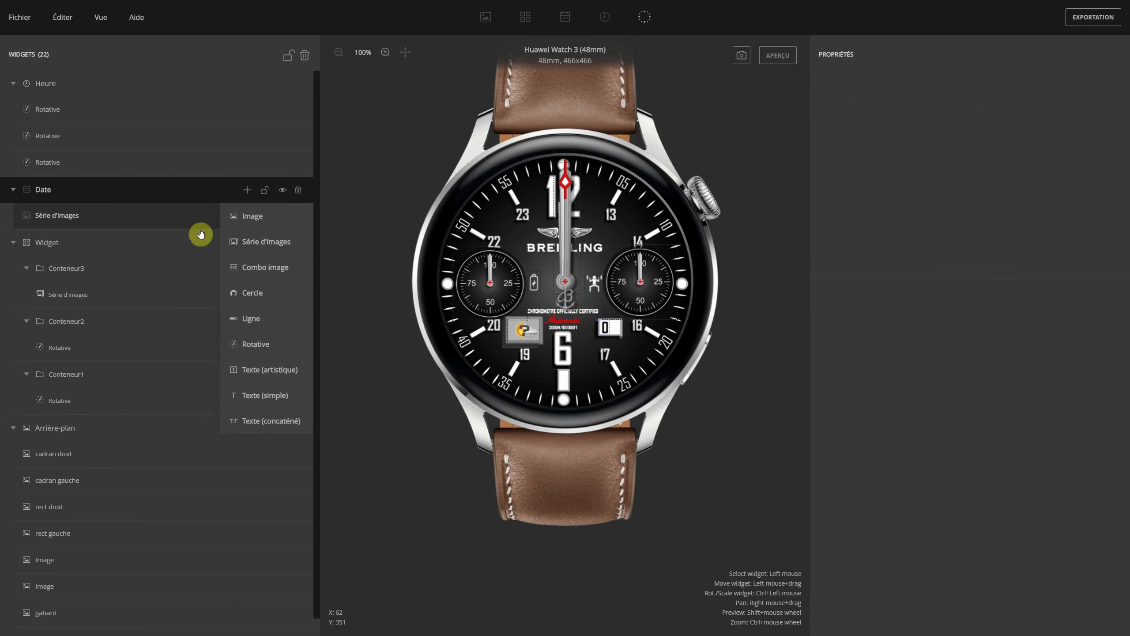
{"action": "left_click", "coordinate": [130, 221]}
{"action": "left_click", "coordinate": [130, 196]}
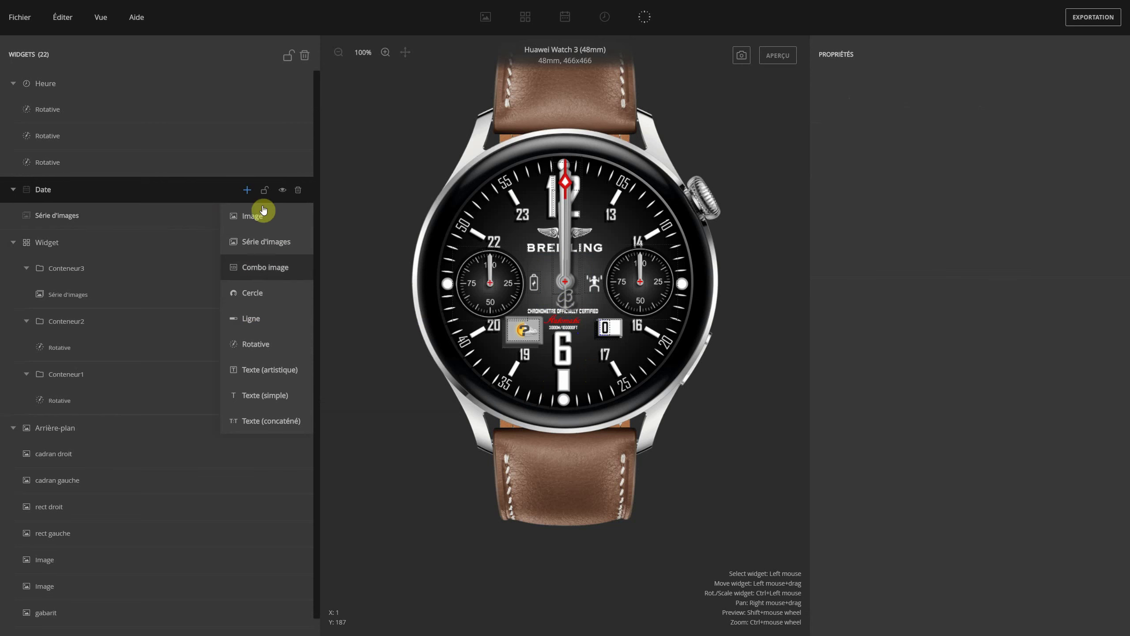
{"action": "left_click", "coordinate": [271, 244]}
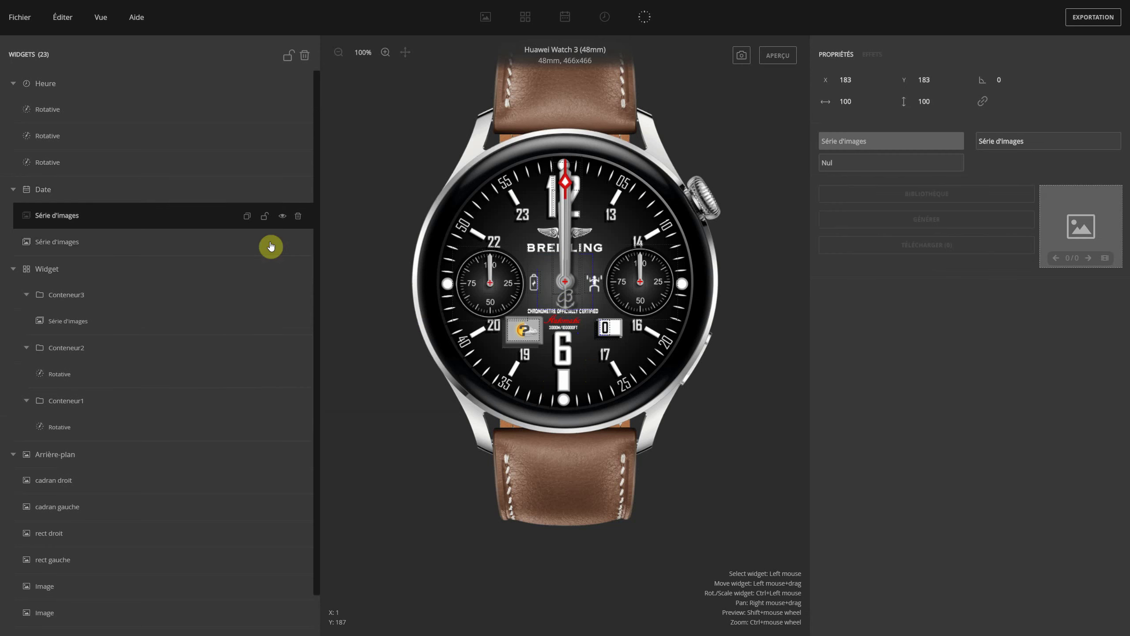
{"action": "left_click", "coordinate": [877, 161]}
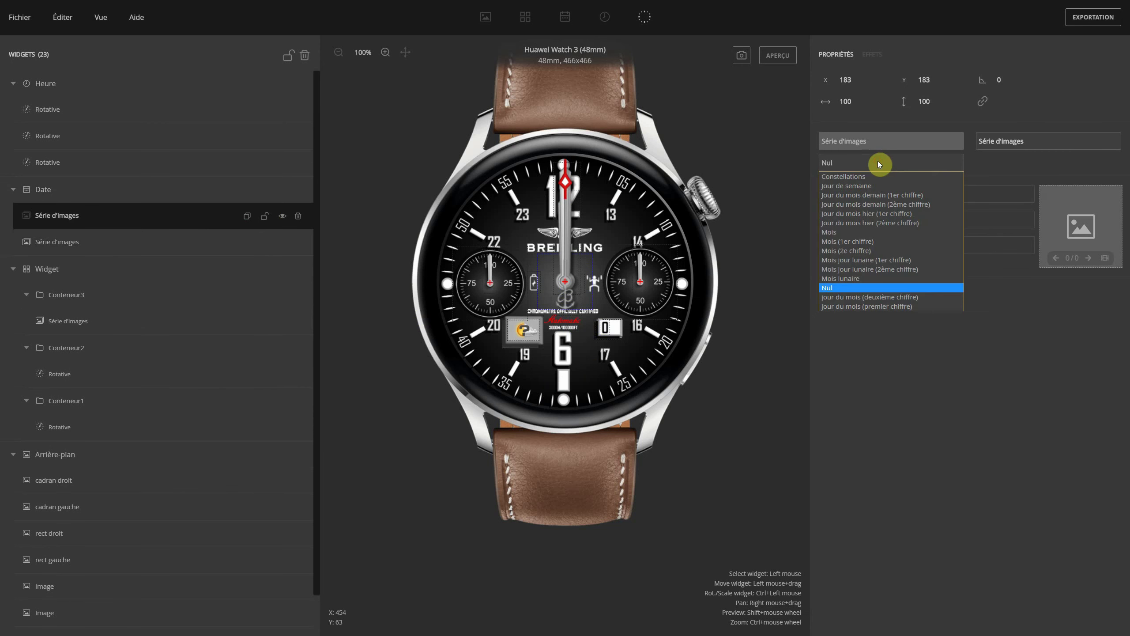
{"action": "left_click", "coordinate": [874, 298]}
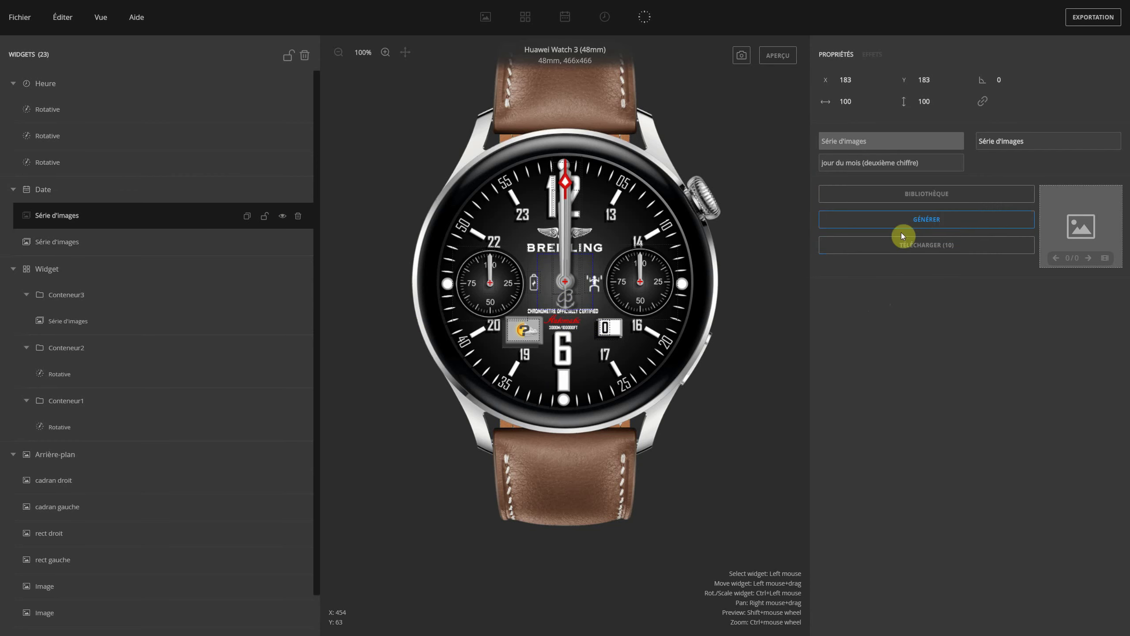
Step: Load the digit images 0 to 9, A100_019 through A100_028, into the day-of-month second-digit series
{"action": "left_click", "coordinate": [936, 249]}
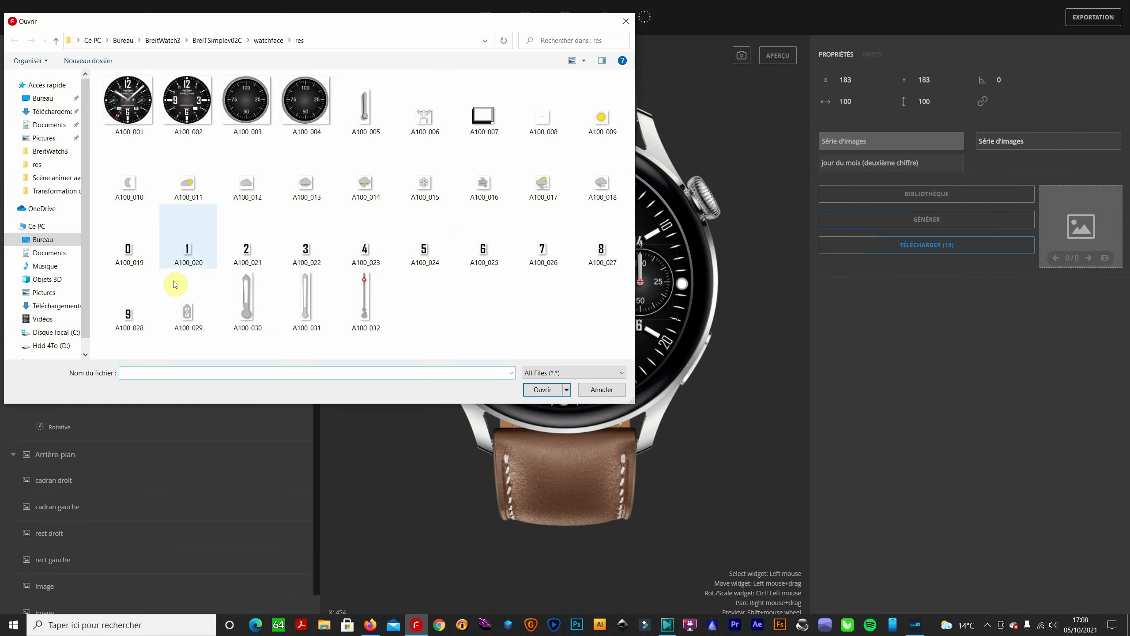
{"action": "left_click", "coordinate": [601, 254]}
{"action": "left_click", "coordinate": [129, 249], "text": "ctrl"}
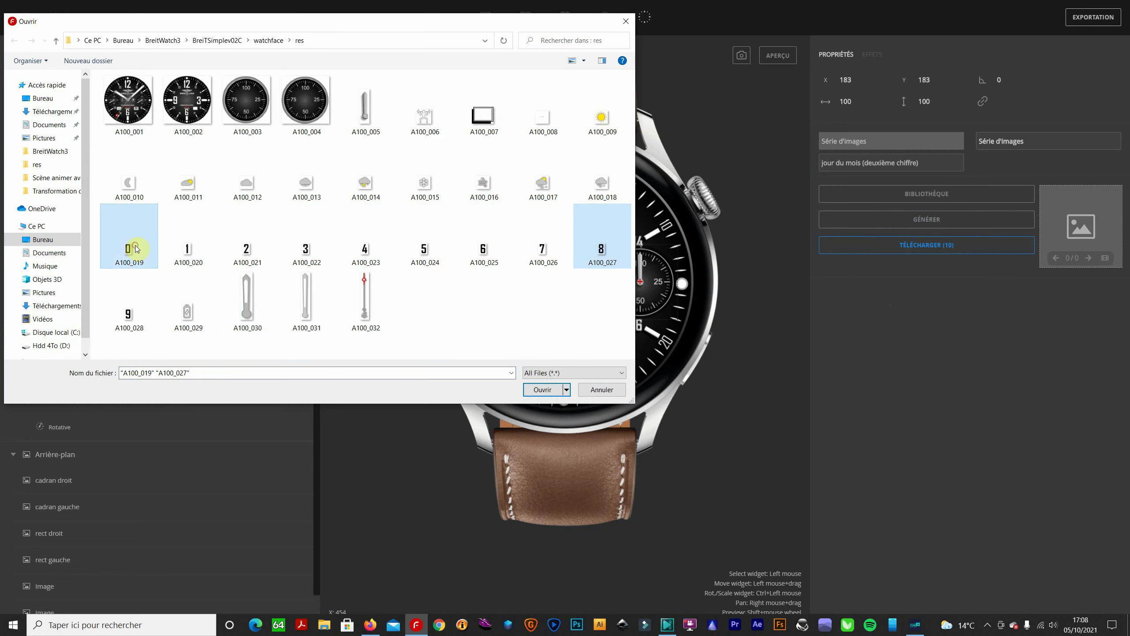
{"action": "left_click", "coordinate": [187, 249], "text": "ctrl"}
{"action": "left_click", "coordinate": [239, 253], "text": "ctrl"}
{"action": "left_click", "coordinate": [305, 252], "text": "ctrl"}
{"action": "left_click", "coordinate": [365, 251], "text": "ctrl"}
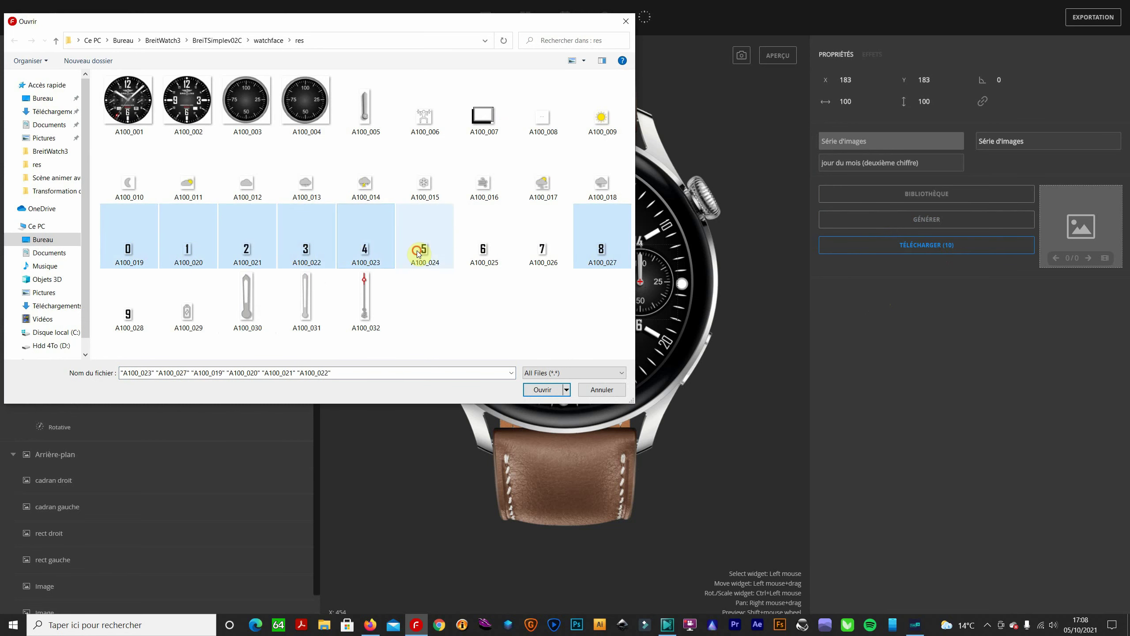
{"action": "left_click", "coordinate": [424, 251], "text": "ctrl"}
{"action": "left_click", "coordinate": [483, 251], "text": "ctrl"}
{"action": "left_click", "coordinate": [535, 253], "text": "ctrl"}
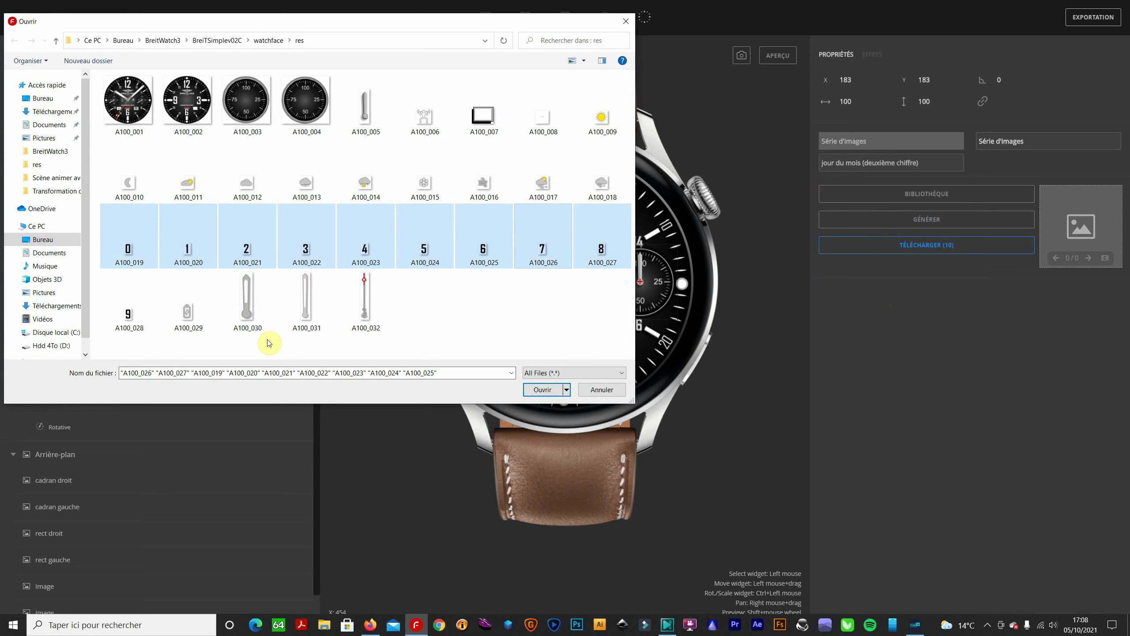
{"action": "left_click", "coordinate": [126, 319], "text": "ctrl"}
{"action": "left_click", "coordinate": [543, 389]}
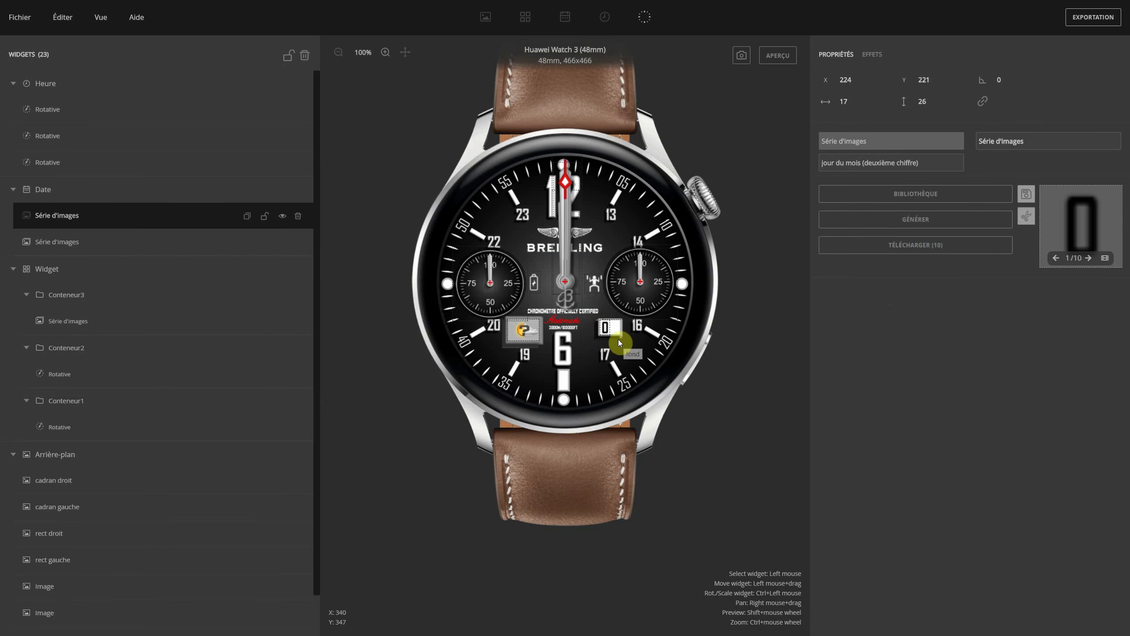
Step: Move the second-digit series beside the first digit in the rect droit frame, at X 311, Y 303
{"action": "key", "text": "Down"}
{"action": "key", "text": "Down"}
{"action": "key", "text": "Down"}
{"action": "key", "text": "Down"}
{"action": "key", "text": "Down"}
{"action": "key", "text": "Down"}
{"action": "key", "text": "Down"}
{"action": "key", "text": "Down"}
{"action": "key", "text": "Down"}
{"action": "key", "text": "Down"}
{"action": "key", "text": "Down"}
{"action": "key", "text": "Down"}
{"action": "key", "text": "Down"}
{"action": "key", "text": "Down"}
{"action": "key", "text": "Down"}
{"action": "key", "text": "Down"}
{"action": "key", "text": "Down"}
{"action": "key", "text": "Down"}
{"action": "key", "text": "Down"}
{"action": "key", "text": "Down"}
{"action": "key", "text": "Right"}
{"action": "key", "text": "Right"}
{"action": "key", "text": "Right"}
{"action": "key", "text": "Right"}
{"action": "key", "text": "Right"}
{"action": "key", "text": "Right"}
{"action": "key", "text": "Right"}
{"action": "key", "text": "Right"}
{"action": "key", "text": "Right"}
{"action": "key", "text": "Right"}
{"action": "key", "text": "Right"}
{"action": "key", "text": "Right"}
{"action": "key", "text": "Right"}
{"action": "key", "text": "Right"}
{"action": "key", "text": "Right"}
{"action": "key", "text": "Right"}
{"action": "key", "text": "Right"}
{"action": "key", "text": "Right"}
{"action": "key", "text": "Right"}
{"action": "key", "text": "Right"}
{"action": "key", "text": "Right"}
{"action": "key", "text": "Right"}
{"action": "key", "text": "Right"}
{"action": "key", "text": "Right"}
{"action": "key", "text": "Right"}
{"action": "key", "text": "Right"}
{"action": "left_click", "coordinate": [385, 53]}
{"action": "left_click", "coordinate": [385, 53]}
{"action": "left_click", "coordinate": [385, 52]}
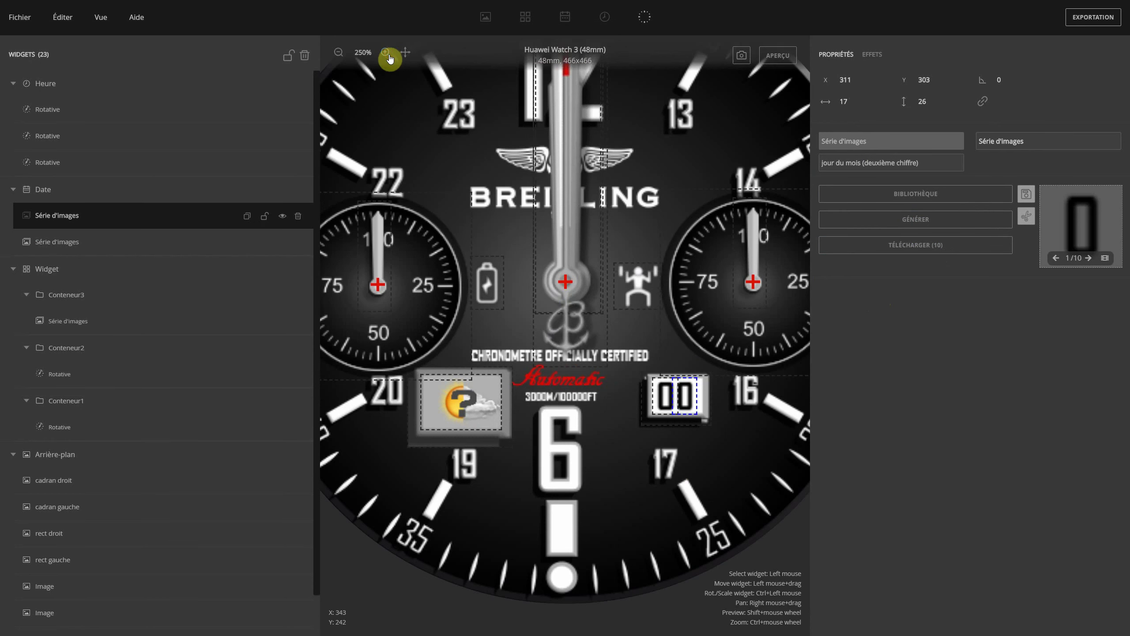
Step: Nudge both date digits one pixel to the right, placing the first digit at X 298, and preview the watch face
{"action": "key", "text": "Right"}
{"action": "left_click", "coordinate": [664, 408]}
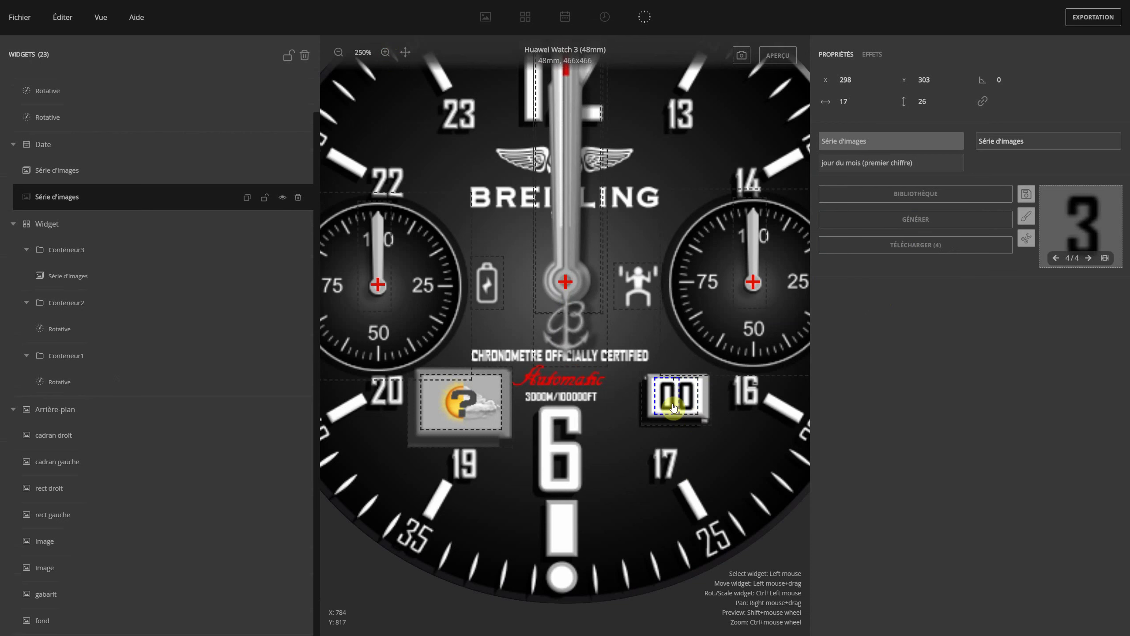
{"action": "left_click", "coordinate": [779, 56]}
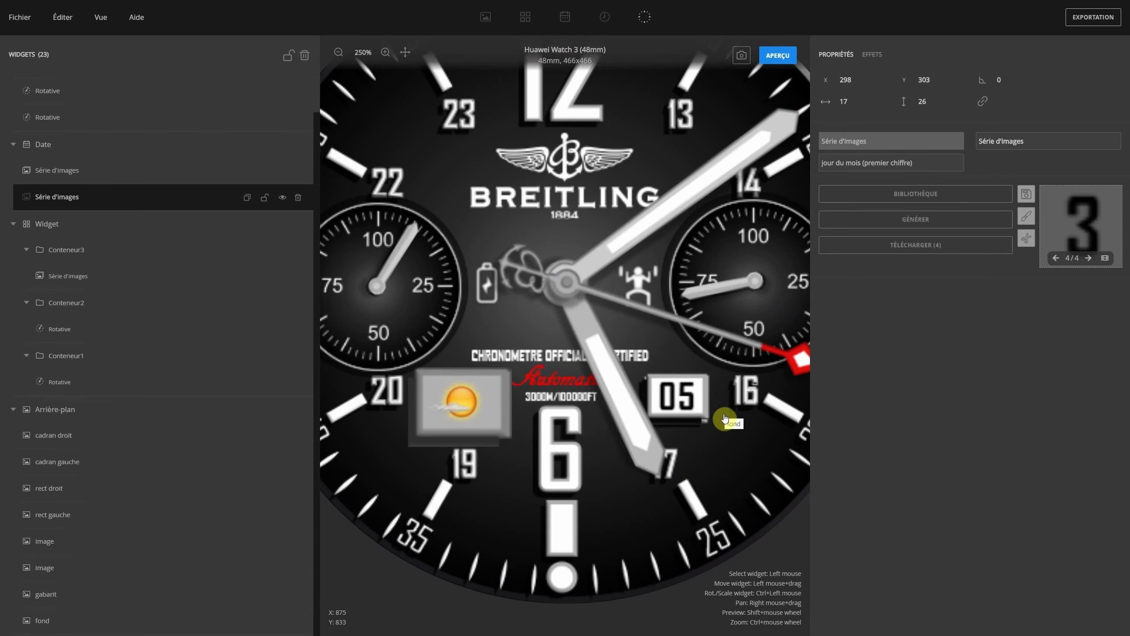
{"action": "left_click", "coordinate": [341, 53]}
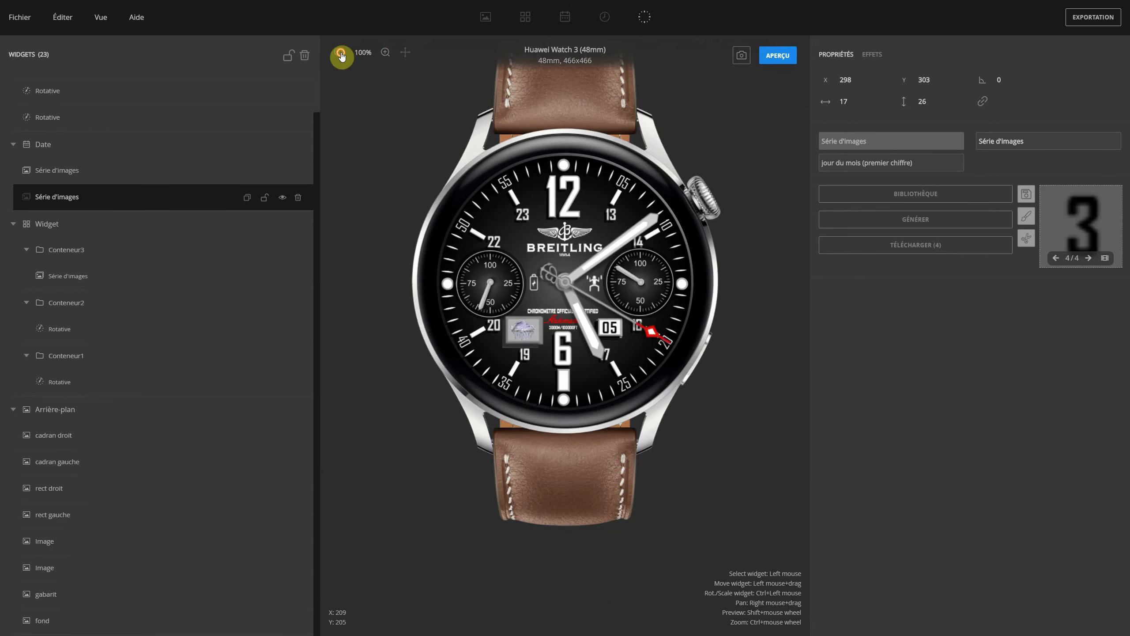
{"action": "left_click", "coordinate": [777, 55]}
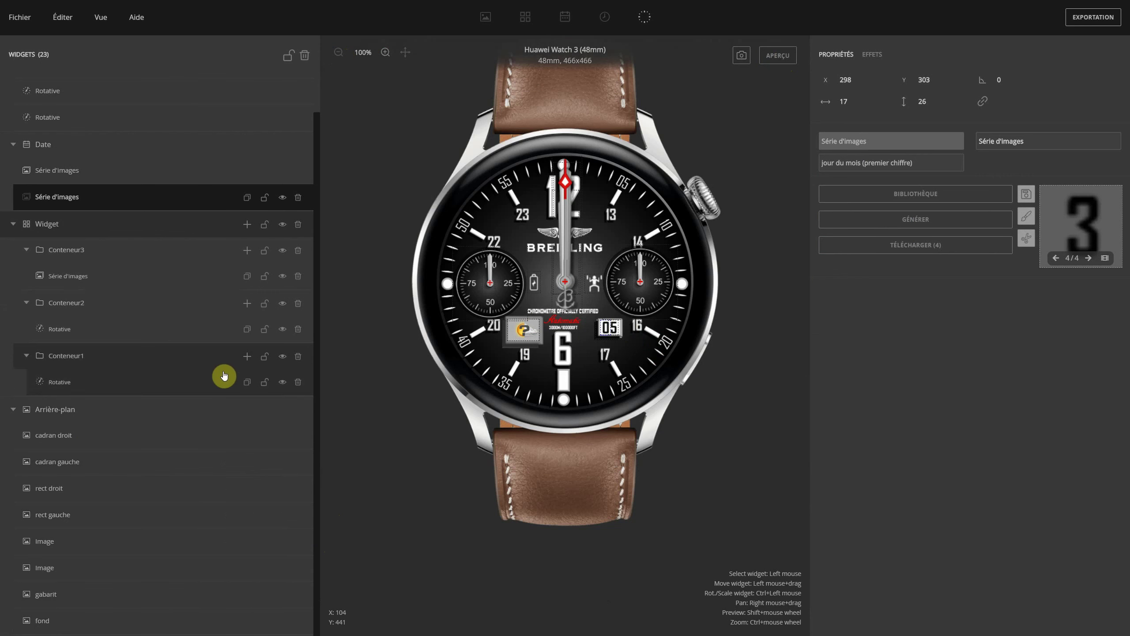
Step: Delete the gabarit image from the Arrière-plan group and save the project
{"action": "scroll", "coordinate": [219, 373], "scroll_direction": "up", "scroll_amount": 1}
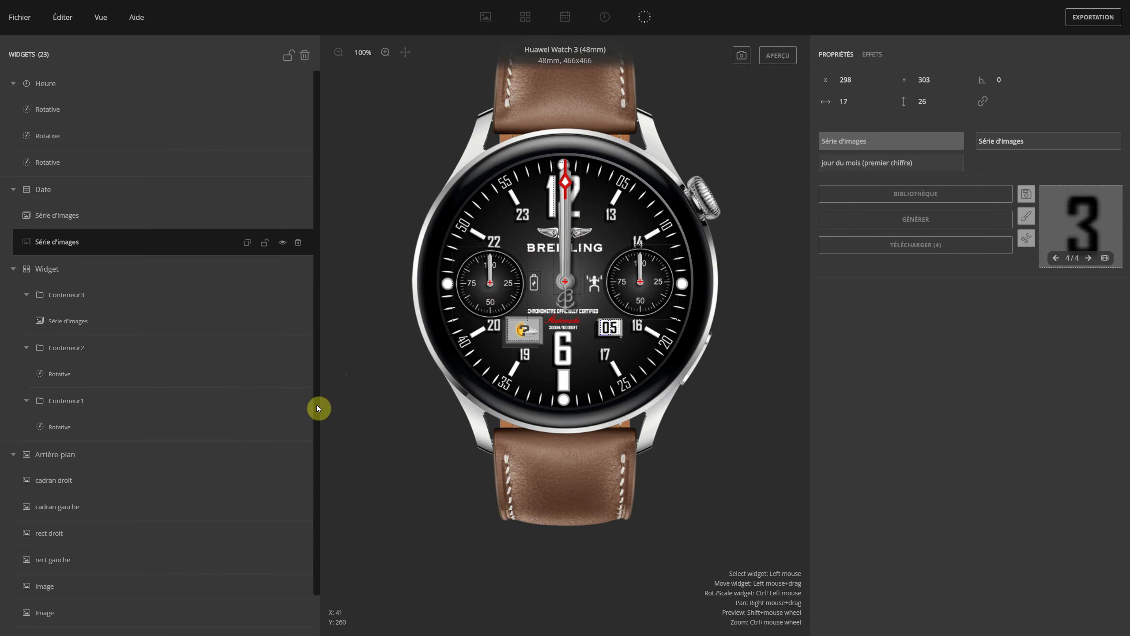
{"action": "scroll", "coordinate": [320, 395], "scroll_direction": "down", "scroll_amount": 1}
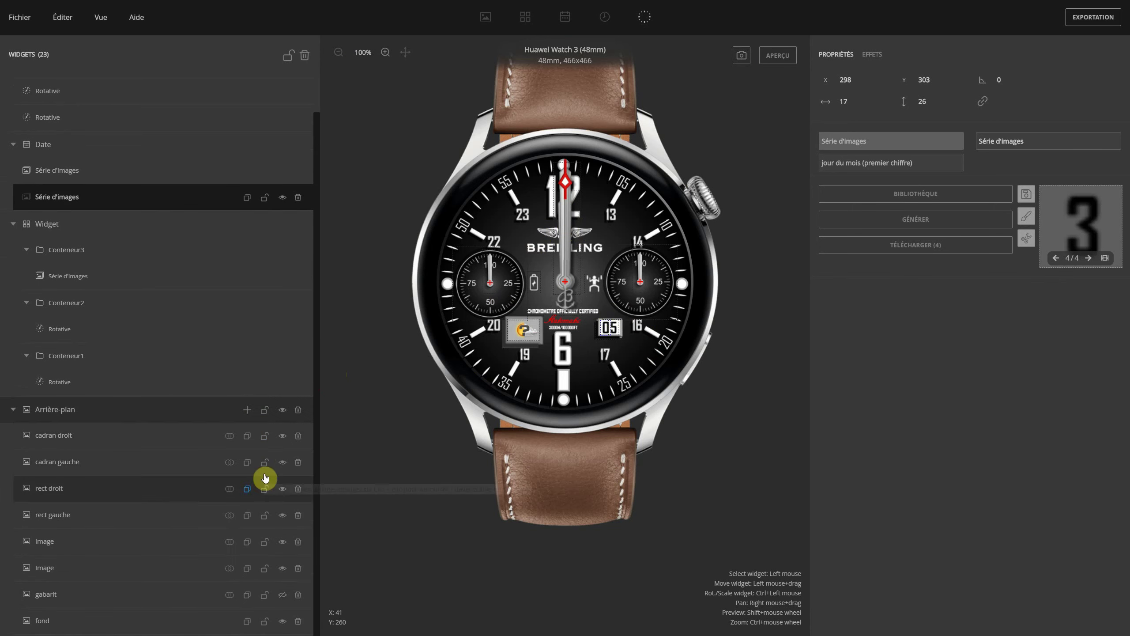
{"action": "left_click", "coordinate": [283, 595]}
{"action": "left_click", "coordinate": [283, 596]}
{"action": "left_click", "coordinate": [282, 595]}
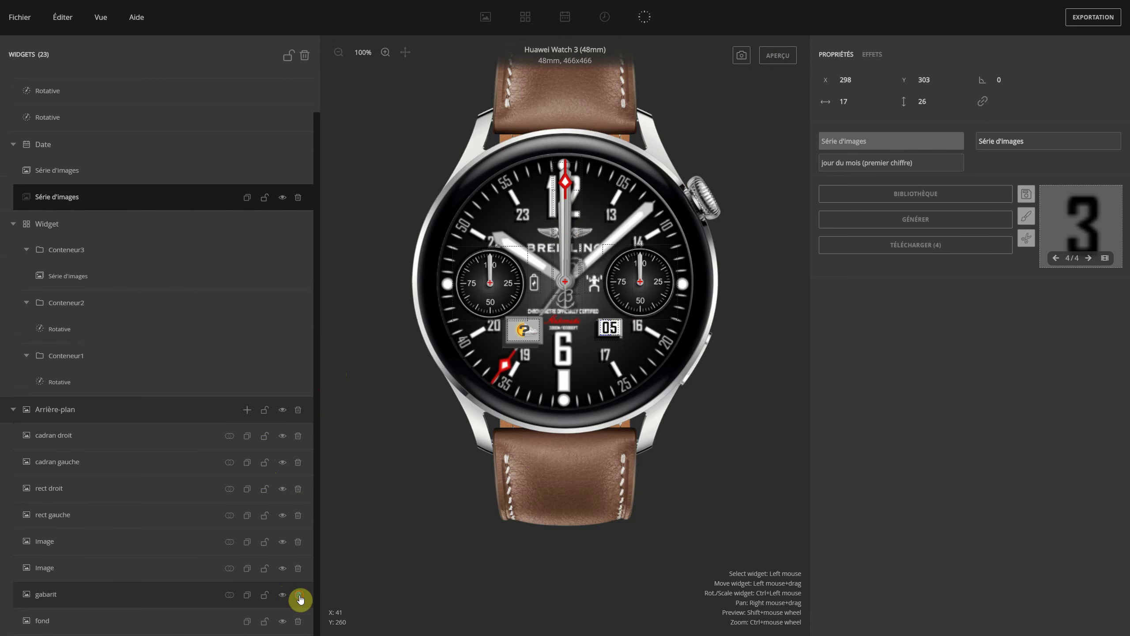
{"action": "left_click", "coordinate": [299, 596]}
{"action": "left_click", "coordinate": [23, 16]}
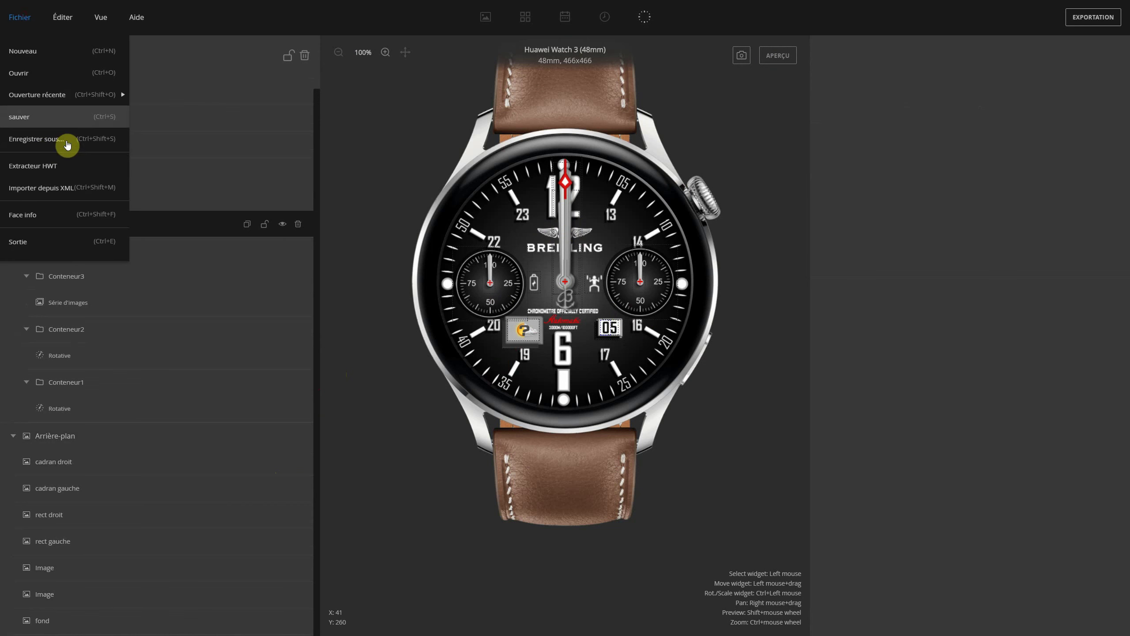
{"action": "left_click", "coordinate": [40, 118]}
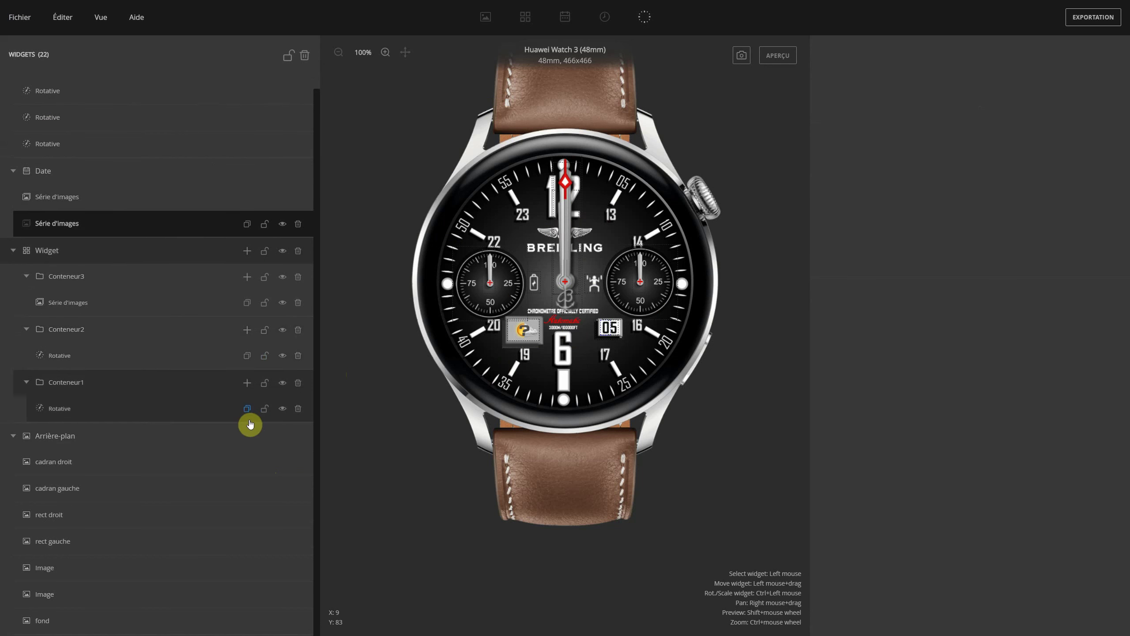
Step: Add a background image above fond using the round inner shadow overlay from the image library
{"action": "left_click", "coordinate": [247, 436]}
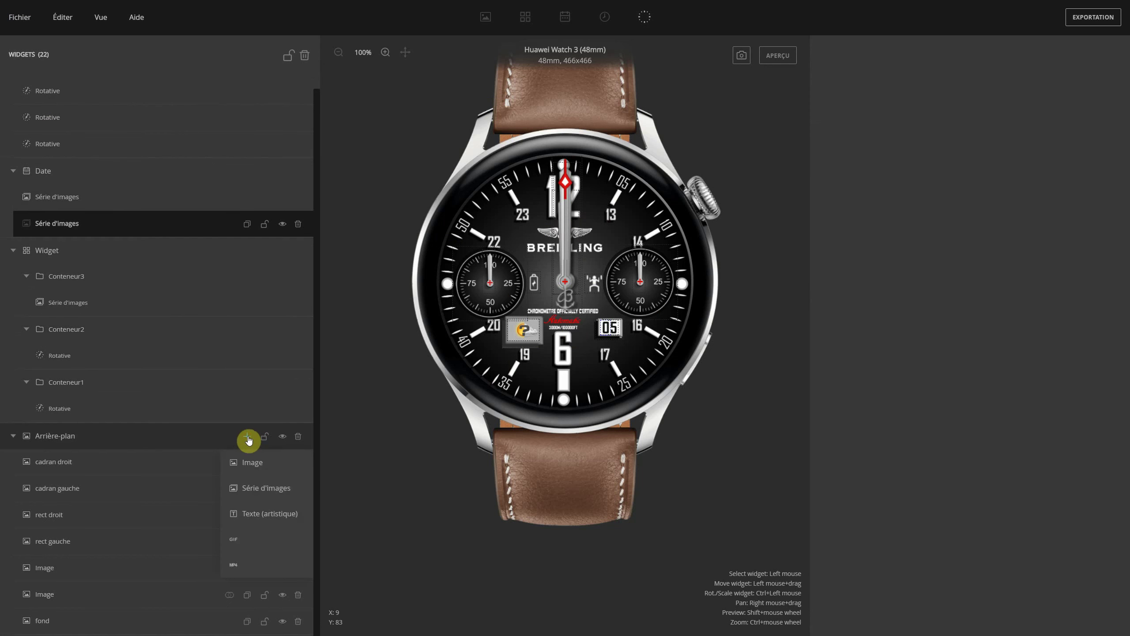
{"action": "left_click", "coordinate": [256, 465]}
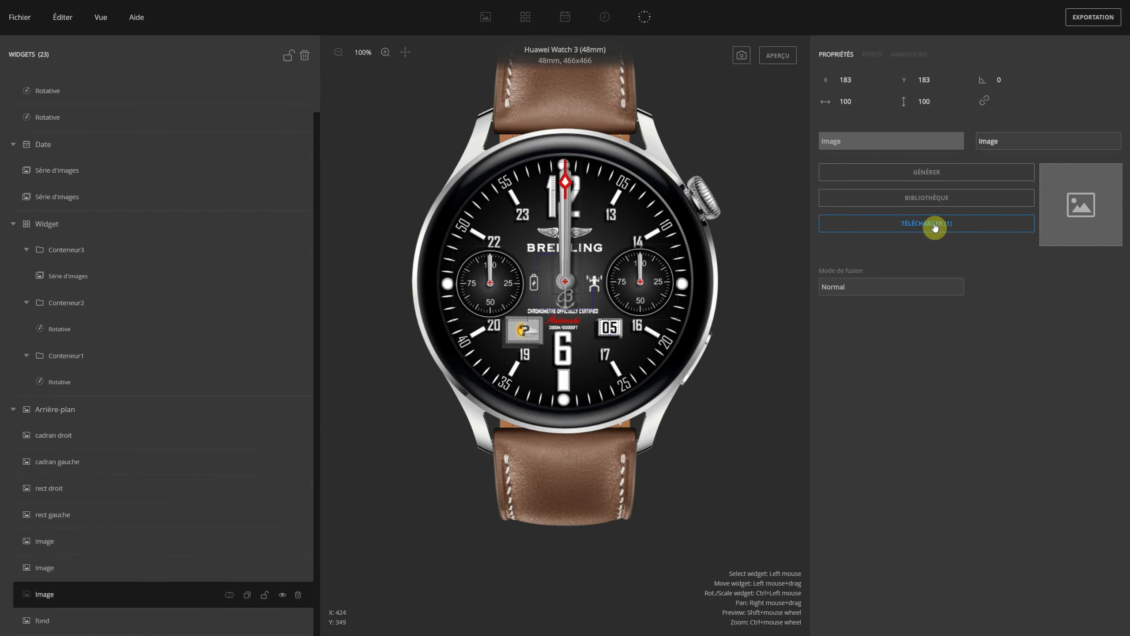
{"action": "left_click", "coordinate": [942, 197]}
{"action": "scroll", "coordinate": [577, 320], "scroll_direction": "down", "scroll_amount": 5}
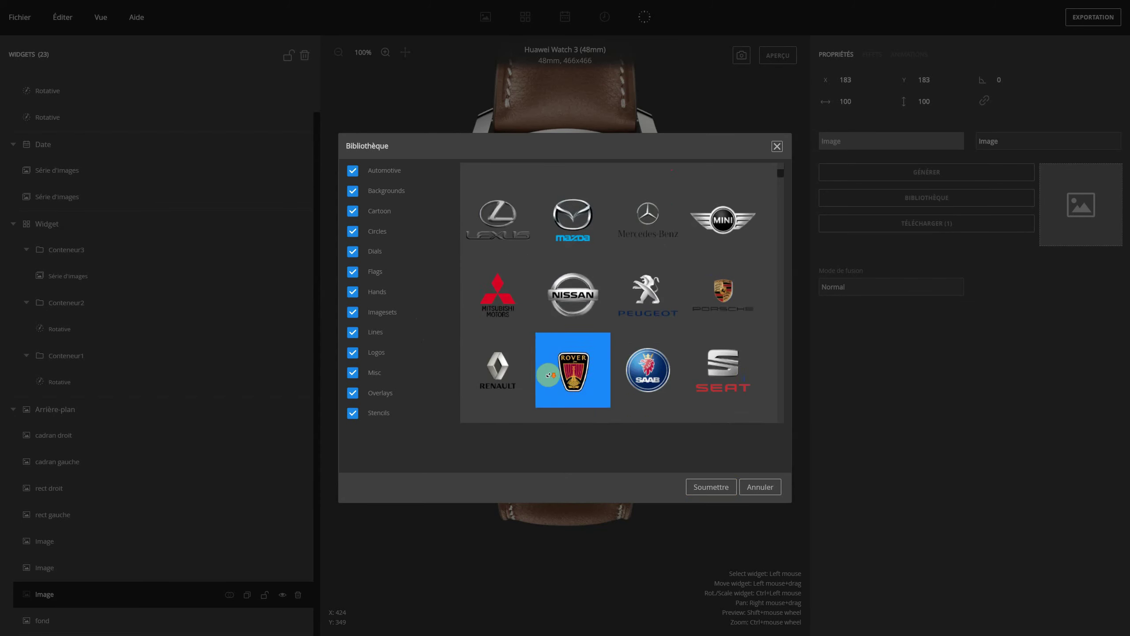
{"action": "scroll", "coordinate": [784, 170], "scroll_direction": "up", "scroll_amount": 5}
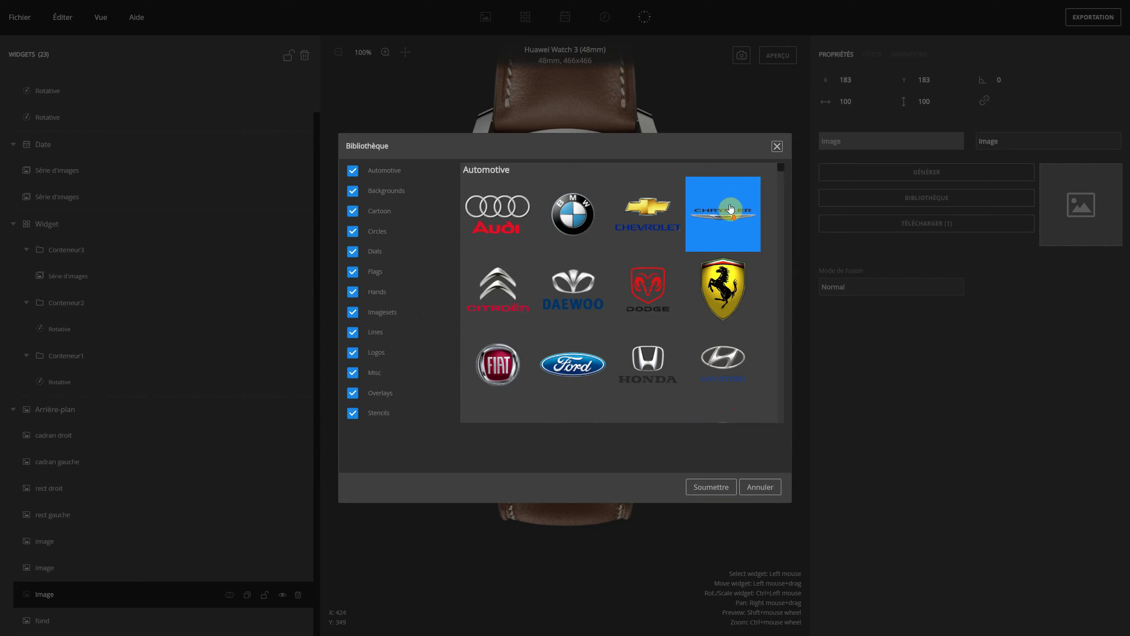
{"action": "scroll", "coordinate": [729, 209], "scroll_direction": "down", "scroll_amount": 12}
{"action": "left_click_drag", "start_coordinate": [783, 177], "coordinate": [770, 382]}
{"action": "left_click", "coordinate": [497, 194]}
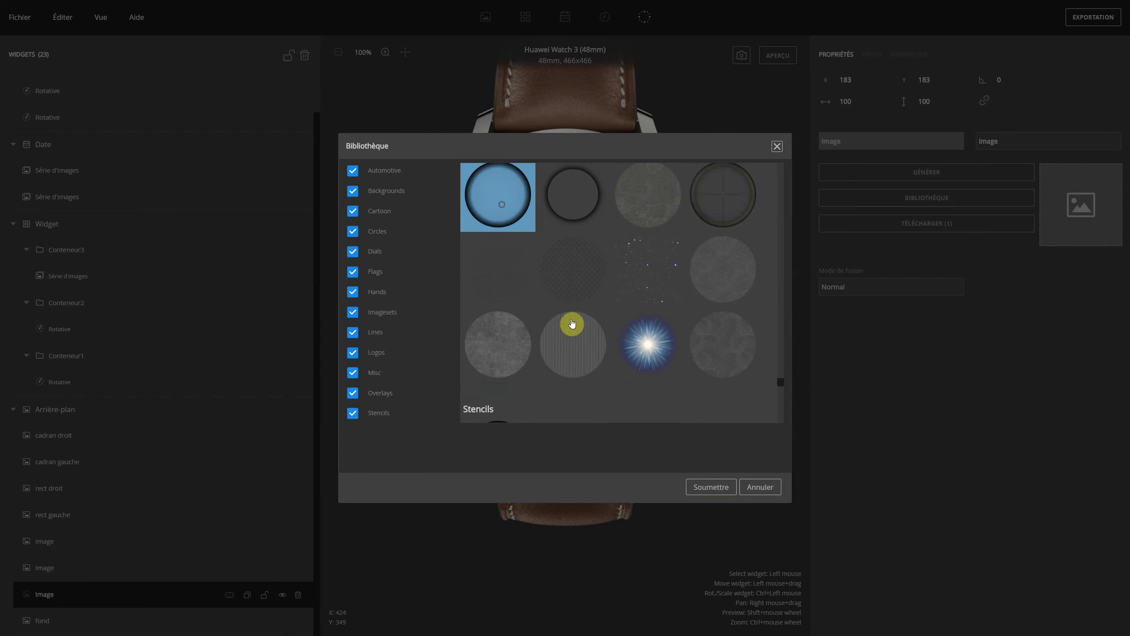
{"action": "left_click", "coordinate": [724, 491]}
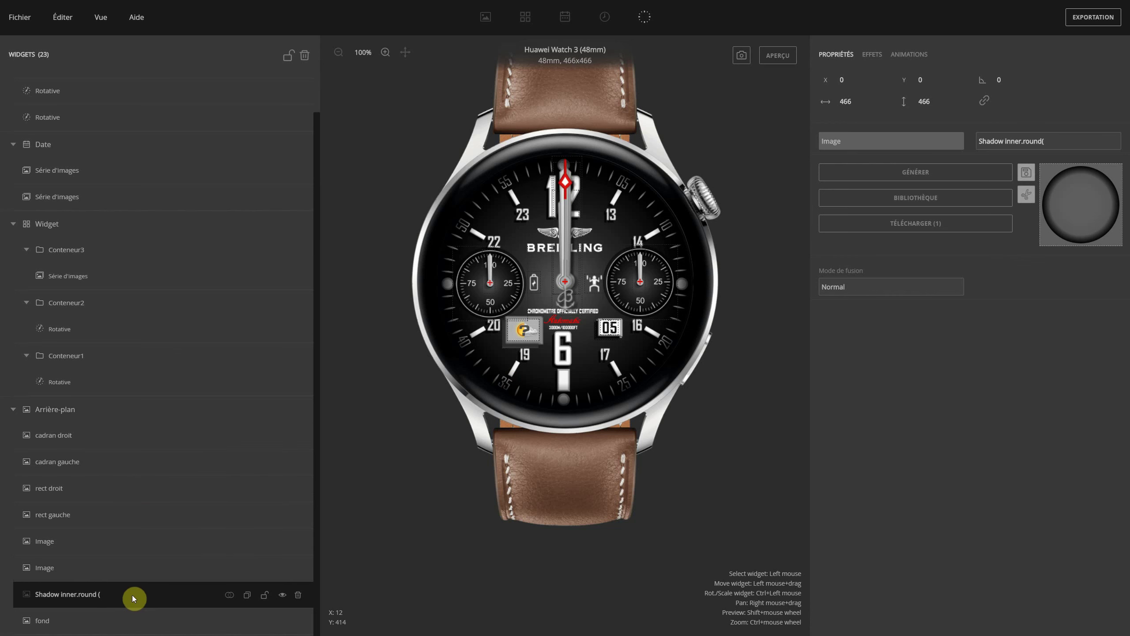
Step: Preview the watch face with the inner shadow overlay and save the project
{"action": "left_click", "coordinate": [780, 58]}
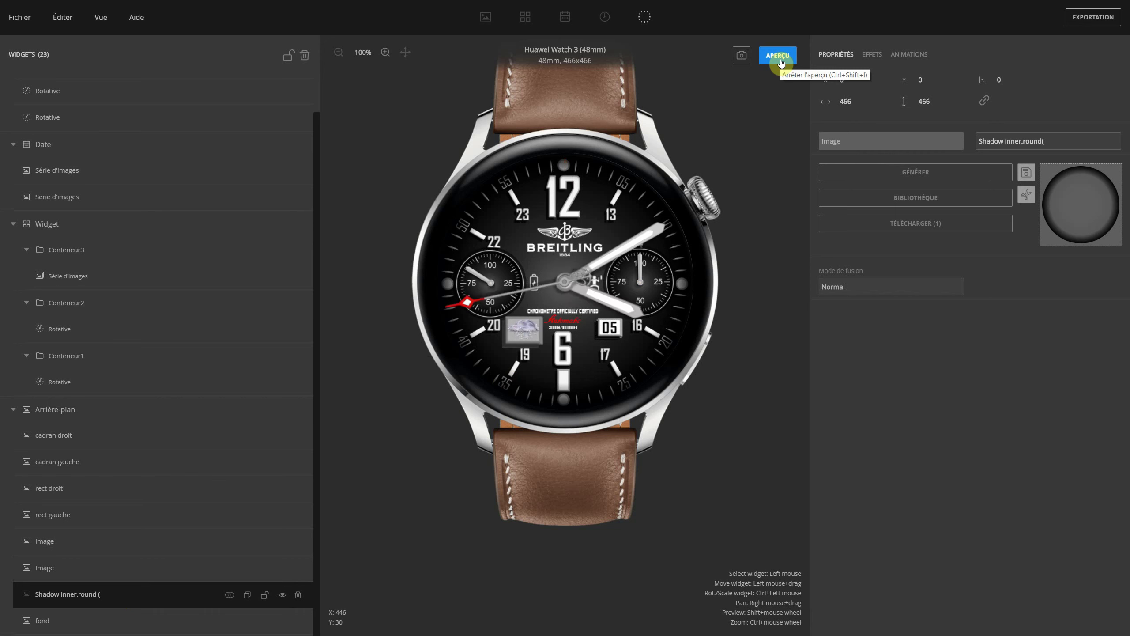
{"action": "left_click", "coordinate": [782, 65]}
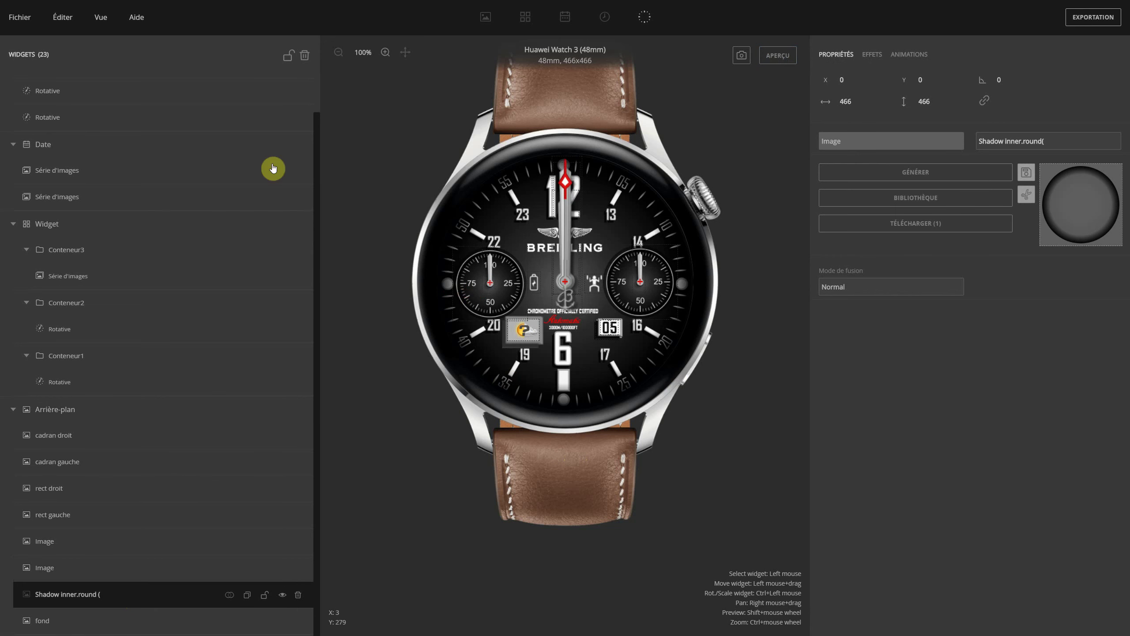
{"action": "left_click", "coordinate": [19, 17]}
{"action": "left_click", "coordinate": [32, 127]}
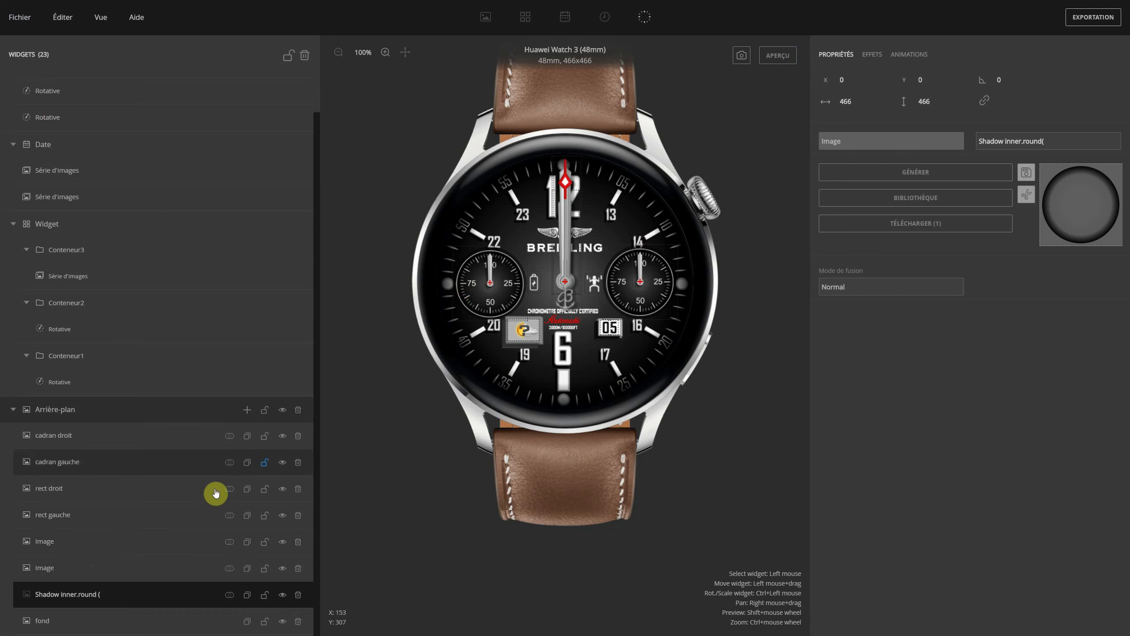
Step: Capture an instant snapshot of the watch face as the Arrière-plan group's preview image
{"action": "left_click", "coordinate": [158, 412]}
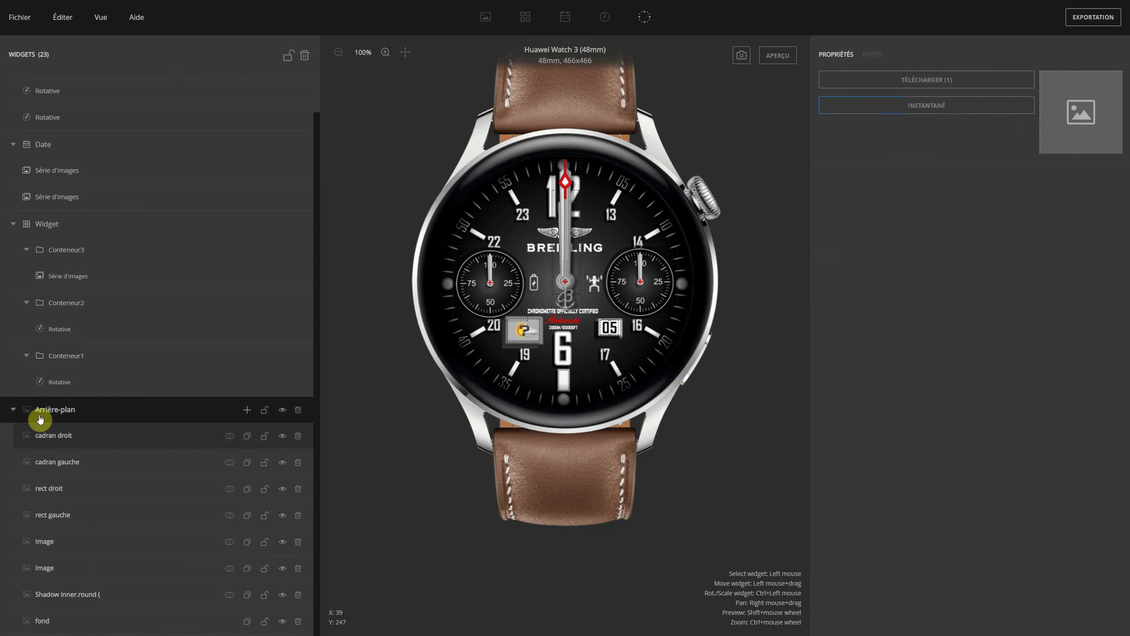
{"action": "left_click", "coordinate": [944, 111]}
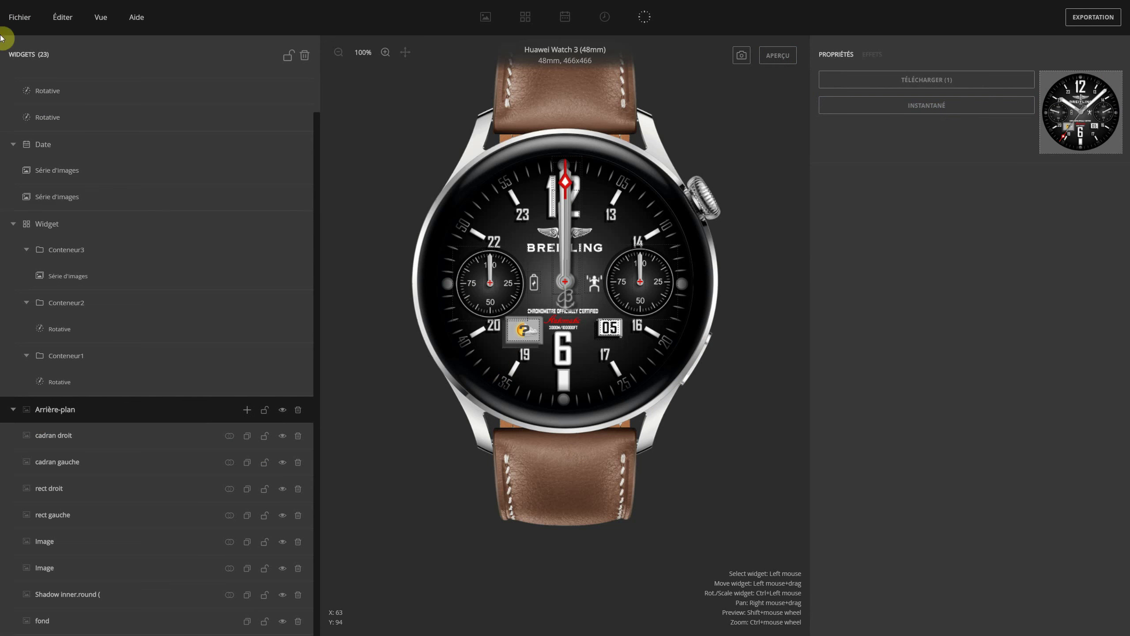
{"action": "left_click", "coordinate": [31, 24]}
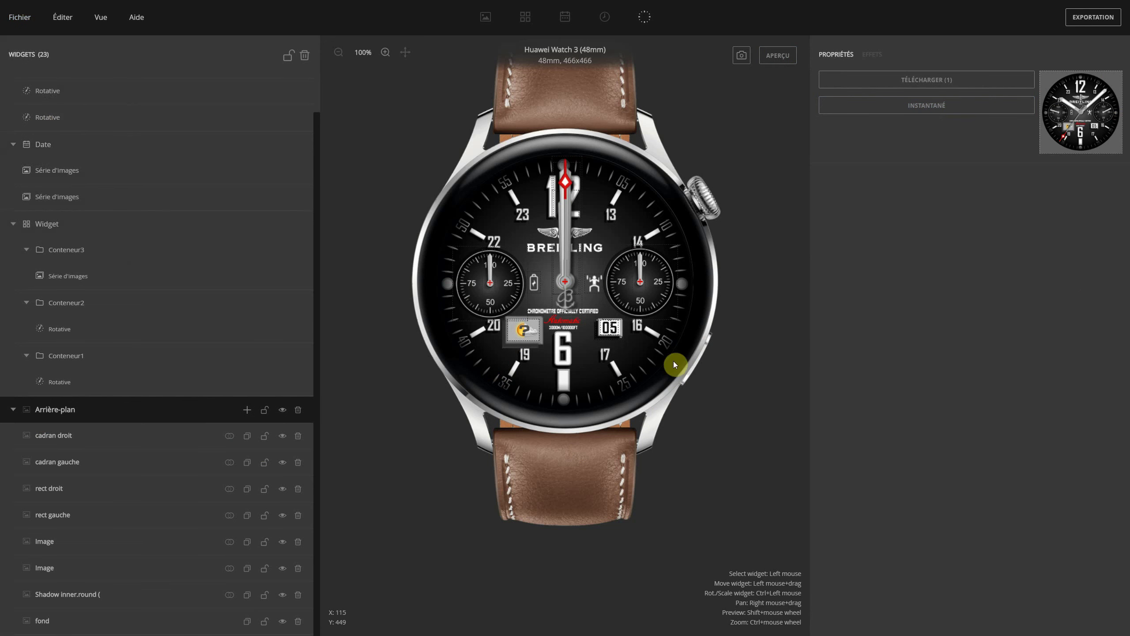
{"action": "scroll", "coordinate": [197, 91], "scroll_direction": "up", "scroll_amount": 2}
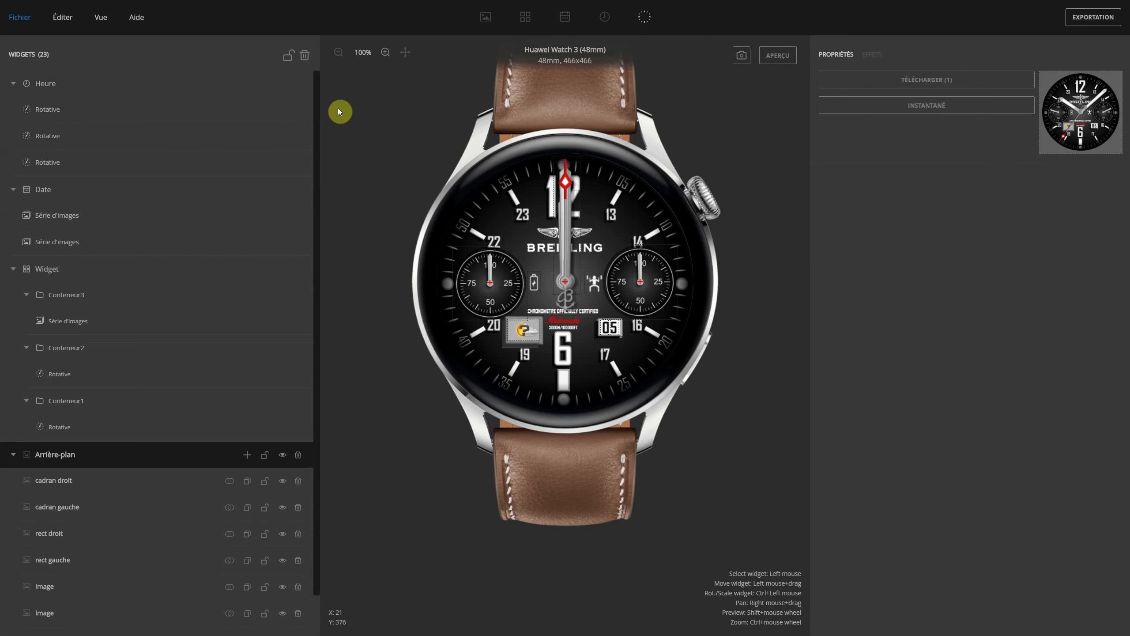
{"action": "left_click", "coordinate": [20, 18]}
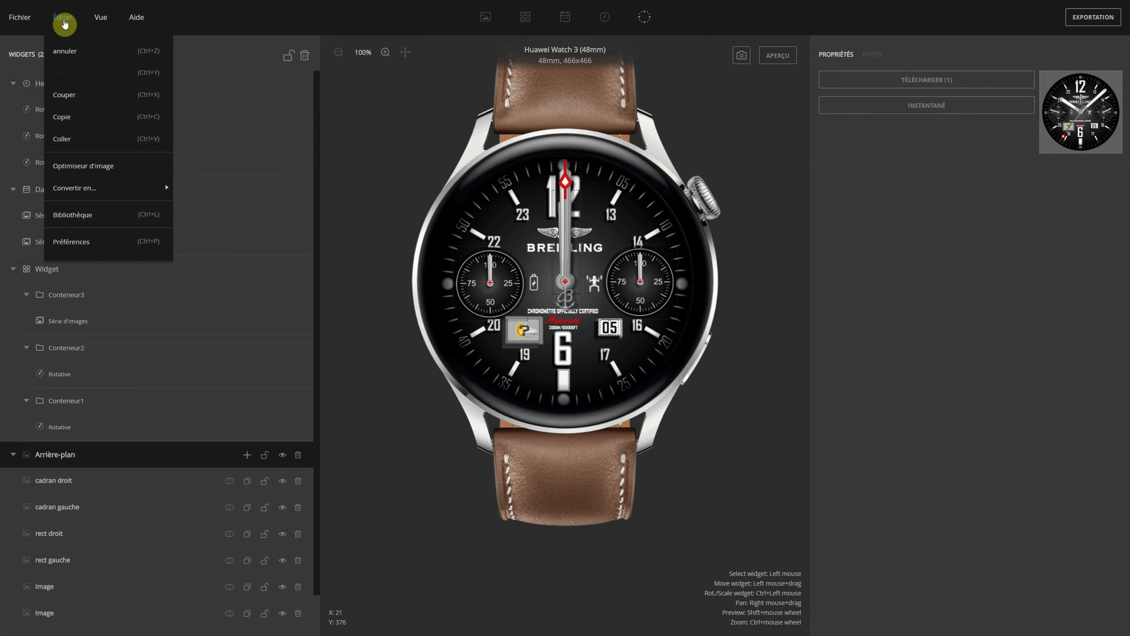
Step: Open the face info and browse for the theme directory in the desktop folder Transformation de WatchFace pour YouTube
{"action": "mouse_move", "coordinate": [74, 20]}
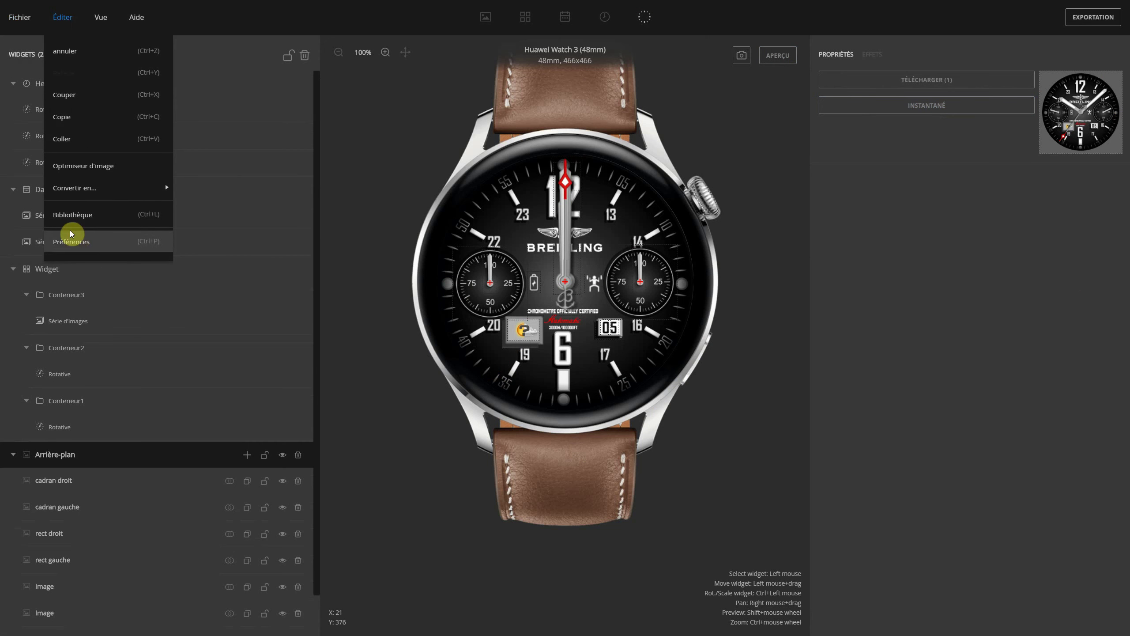
{"action": "mouse_move", "coordinate": [18, 17]}
{"action": "left_click", "coordinate": [38, 217]}
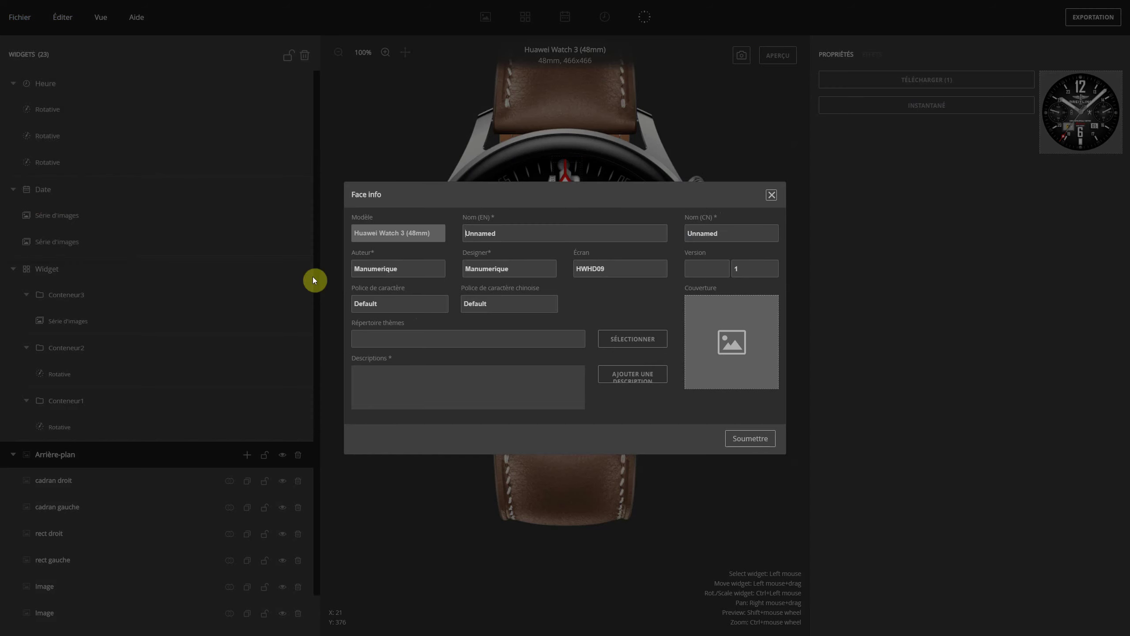
{"action": "left_click", "coordinate": [640, 340]}
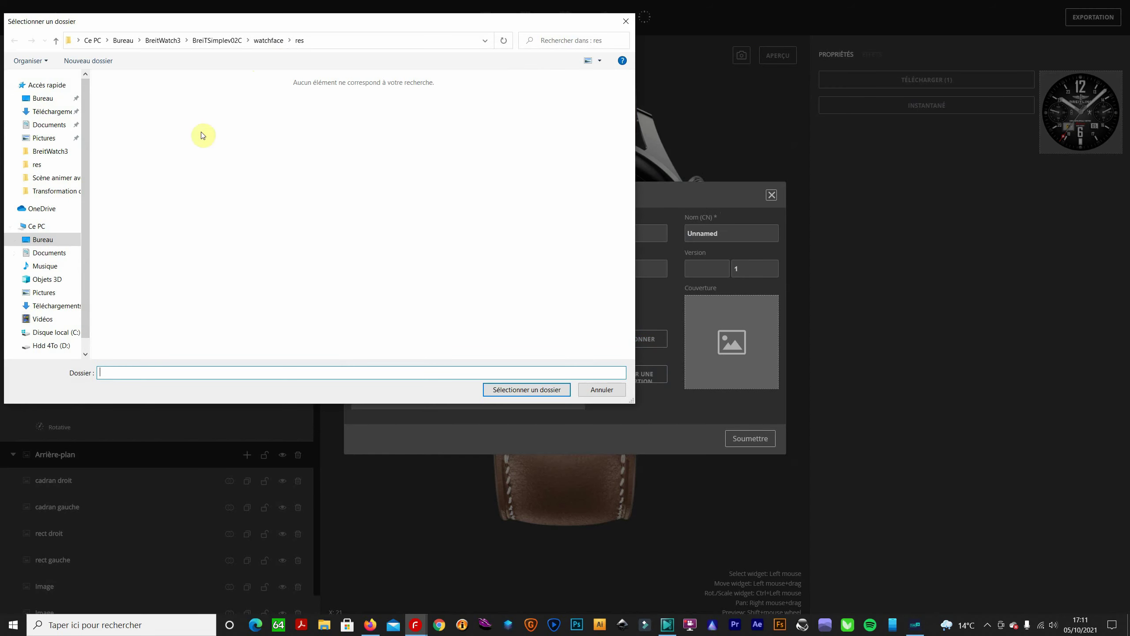
{"action": "left_click", "coordinate": [43, 98]}
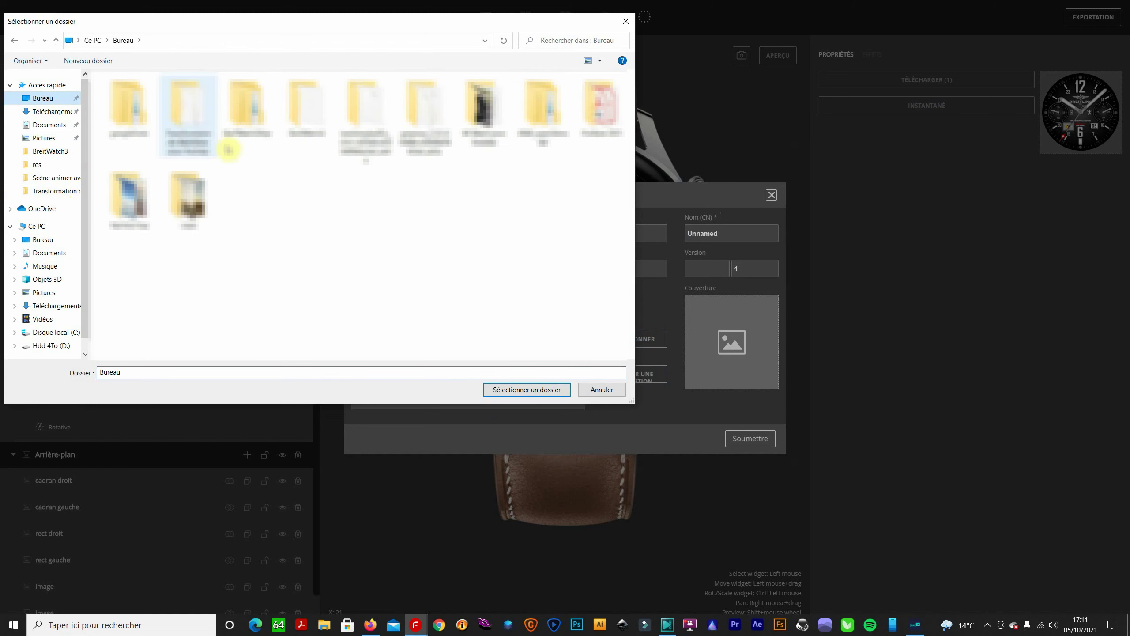
{"action": "double_click", "coordinate": [203, 127]}
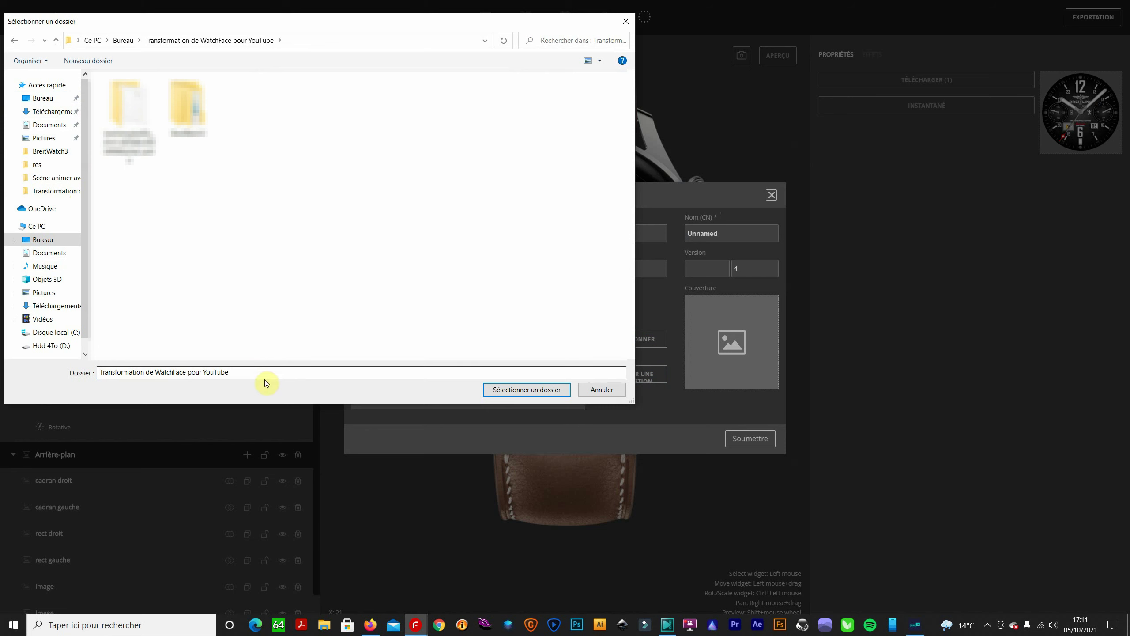
Step: Create a folder named ExpbreitWatch3, choose it as the theme directory and submit the face info
{"action": "right_click", "coordinate": [321, 263]}
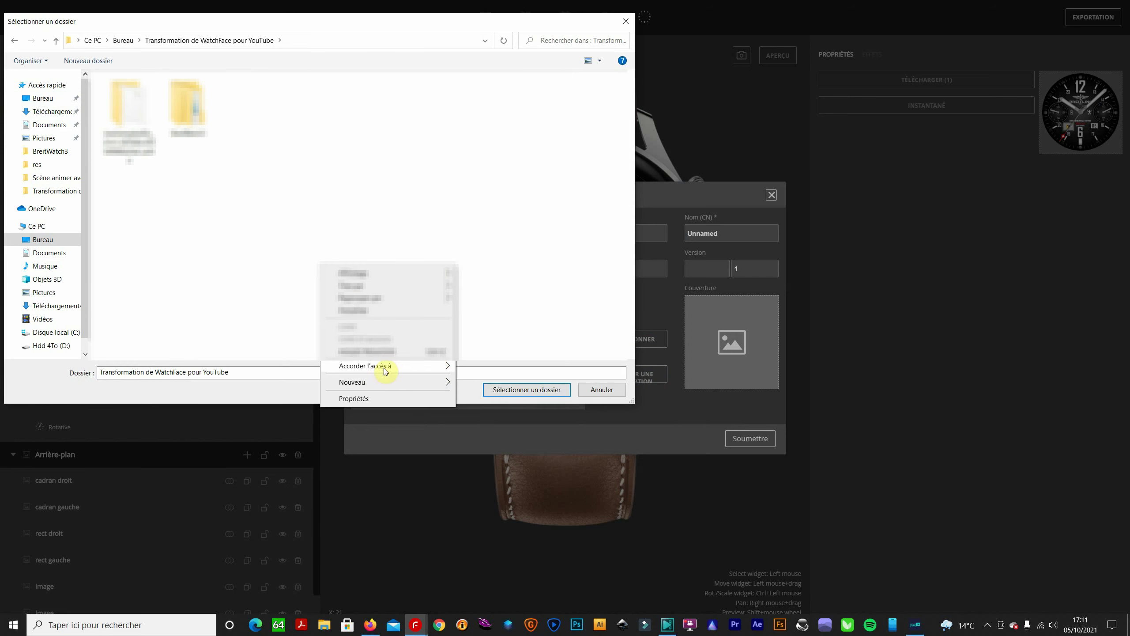
{"action": "left_click", "coordinate": [499, 384]}
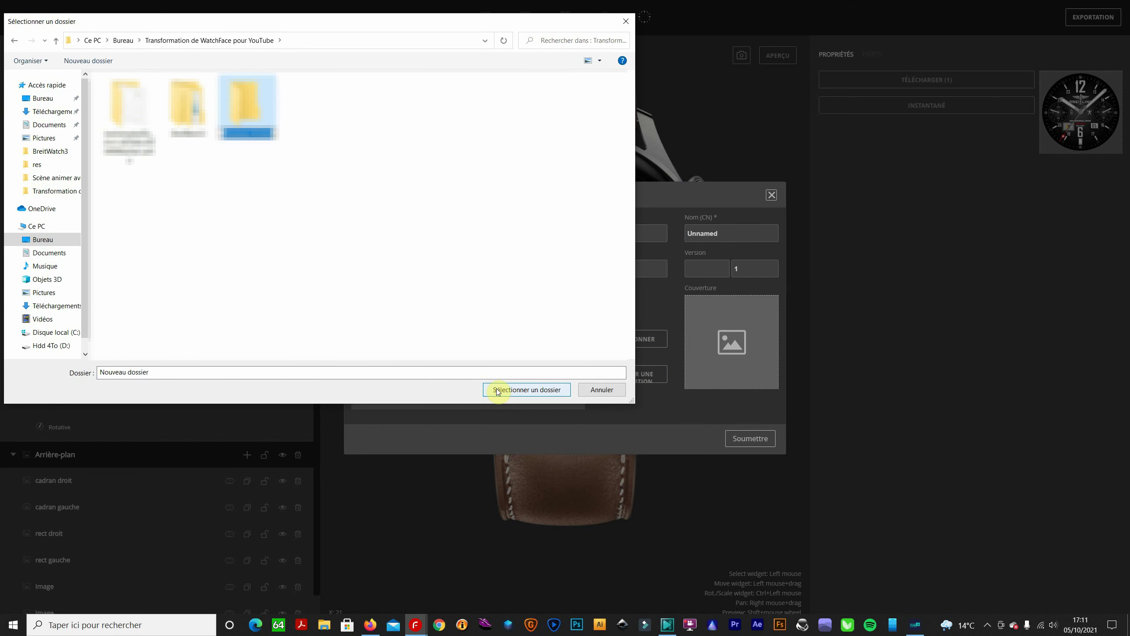
{"action": "left_click", "coordinate": [496, 388]}
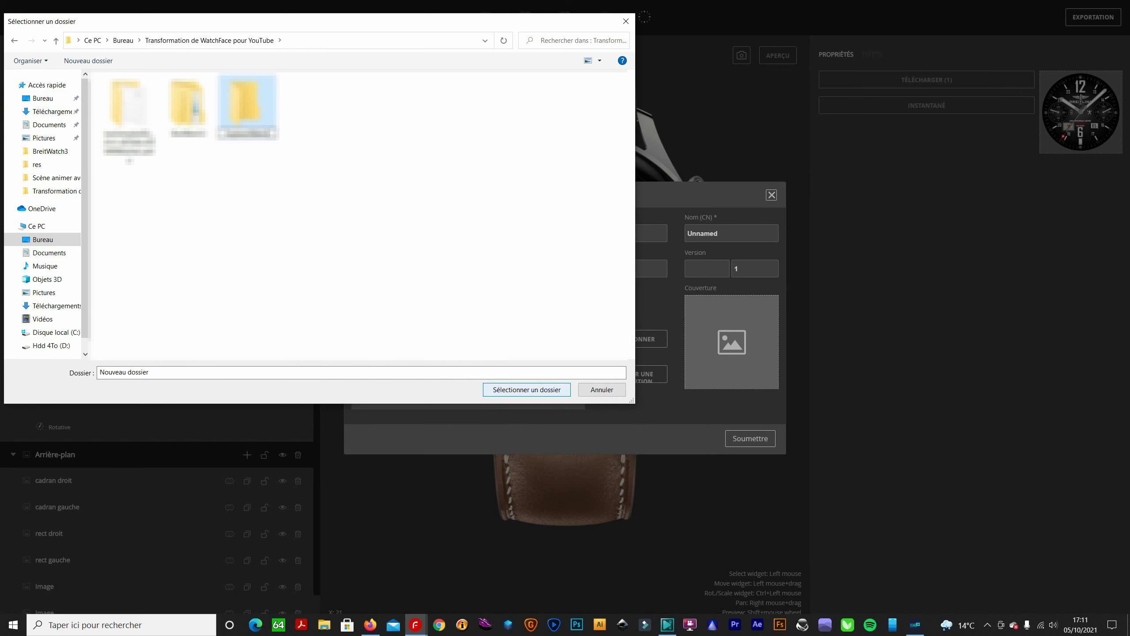
{"action": "left_click", "coordinate": [469, 334]}
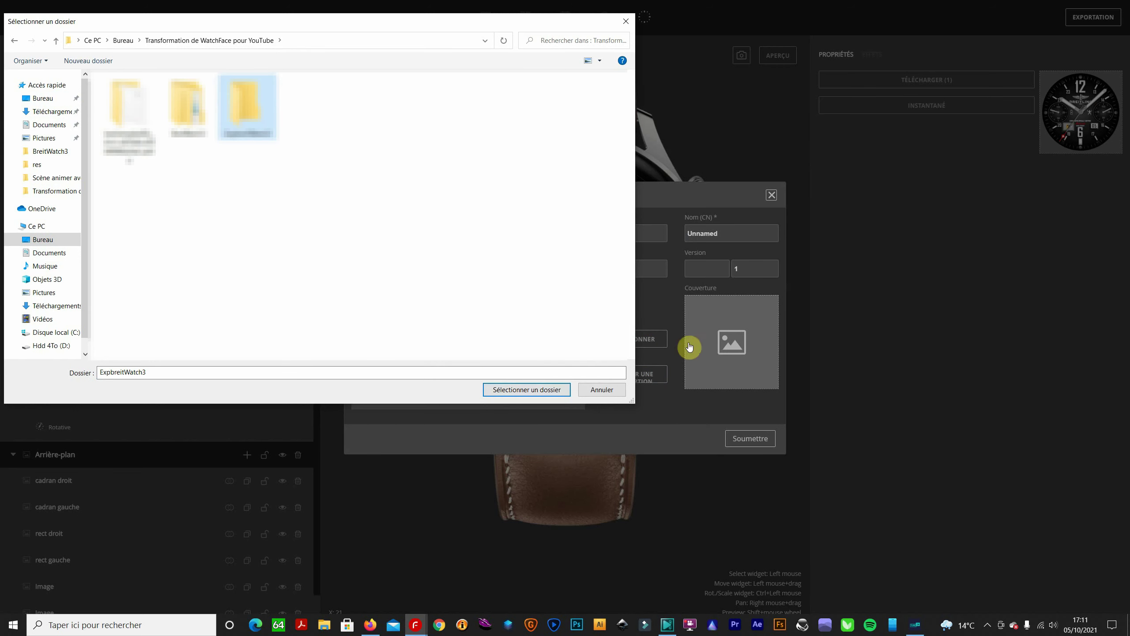
{"action": "left_click", "coordinate": [517, 389]}
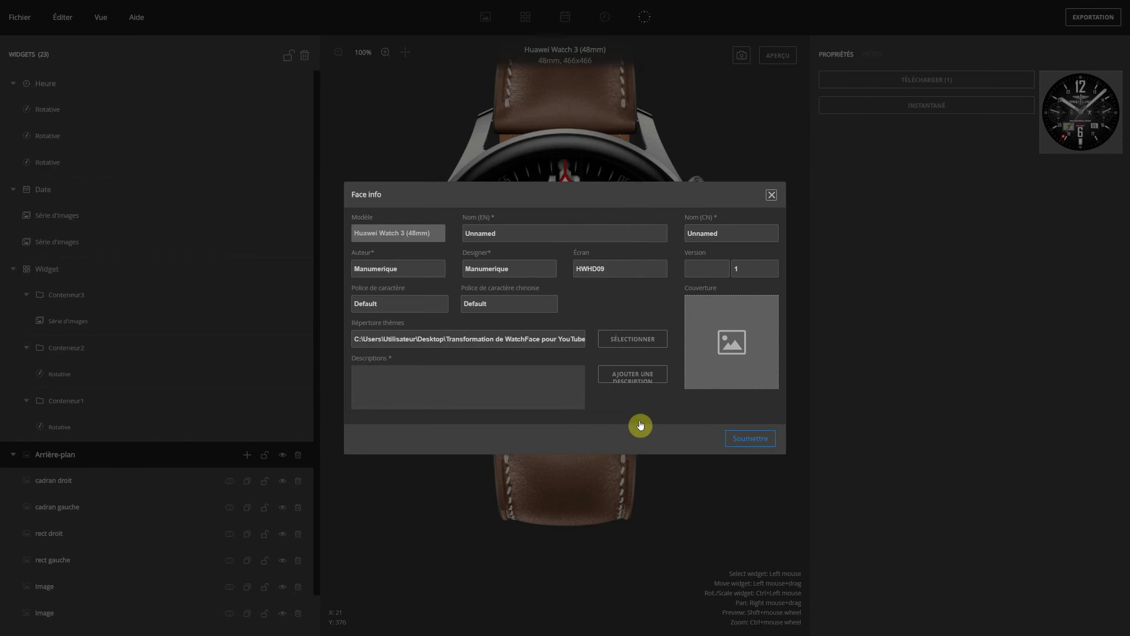
{"action": "left_click", "coordinate": [752, 439]}
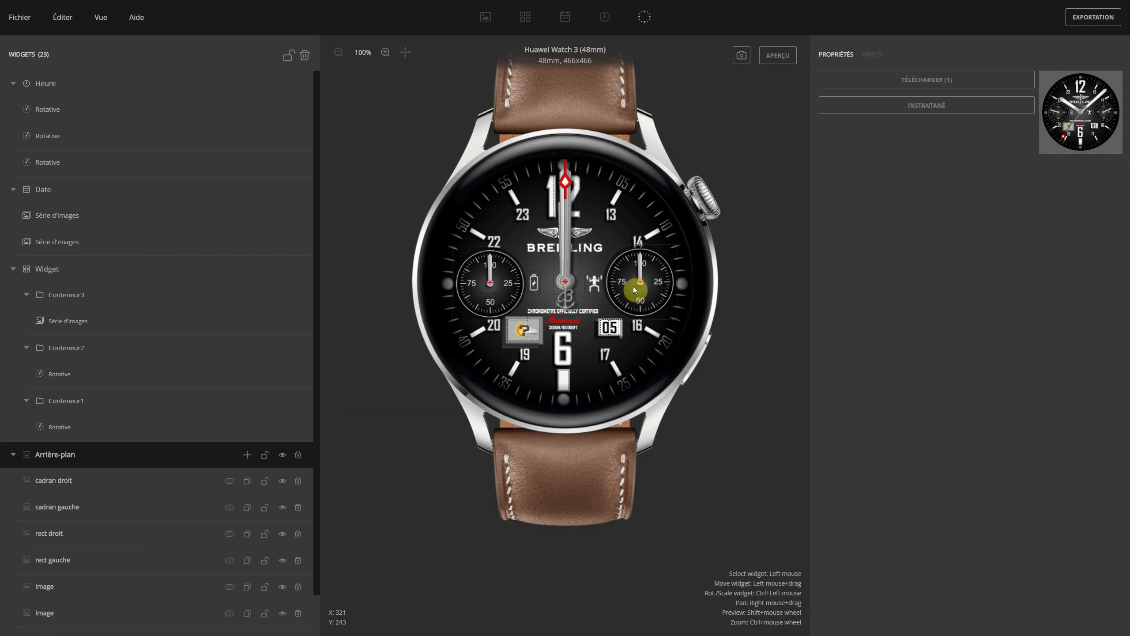
{"action": "left_click", "coordinate": [783, 61]}
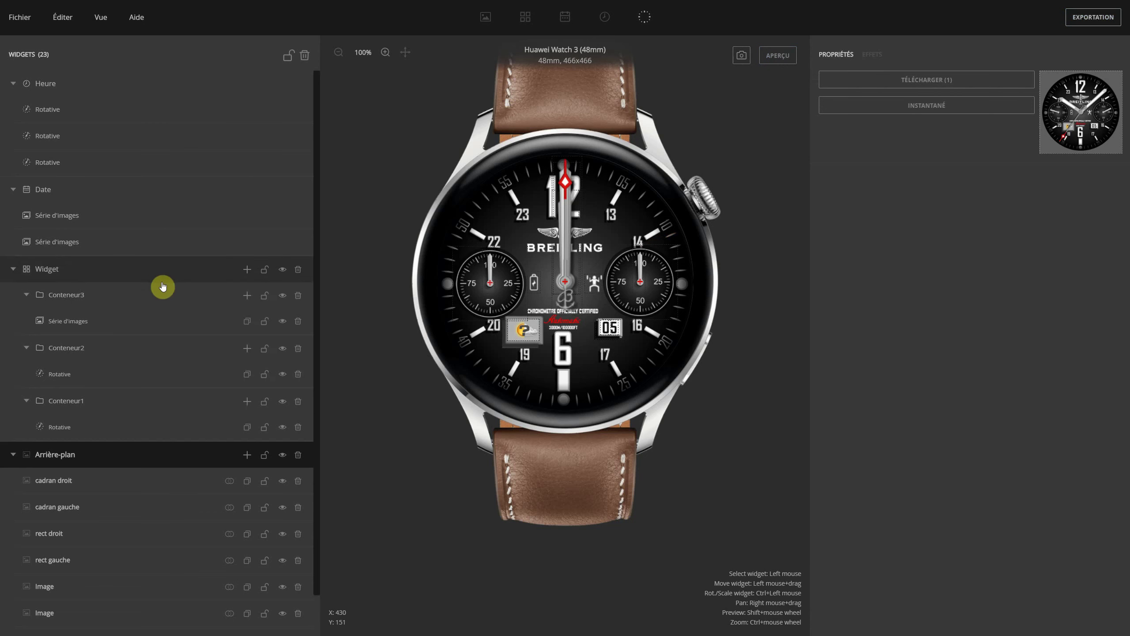
{"action": "scroll", "coordinate": [242, 93], "scroll_direction": "down", "scroll_amount": 1}
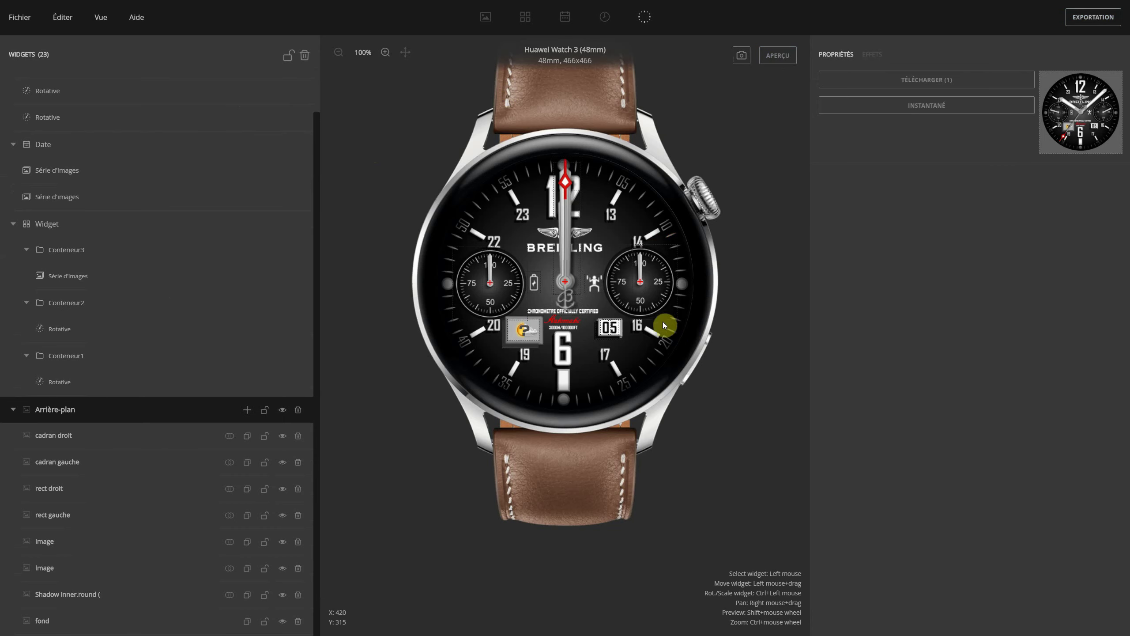
{"action": "key", "text": "alt+Tab"}
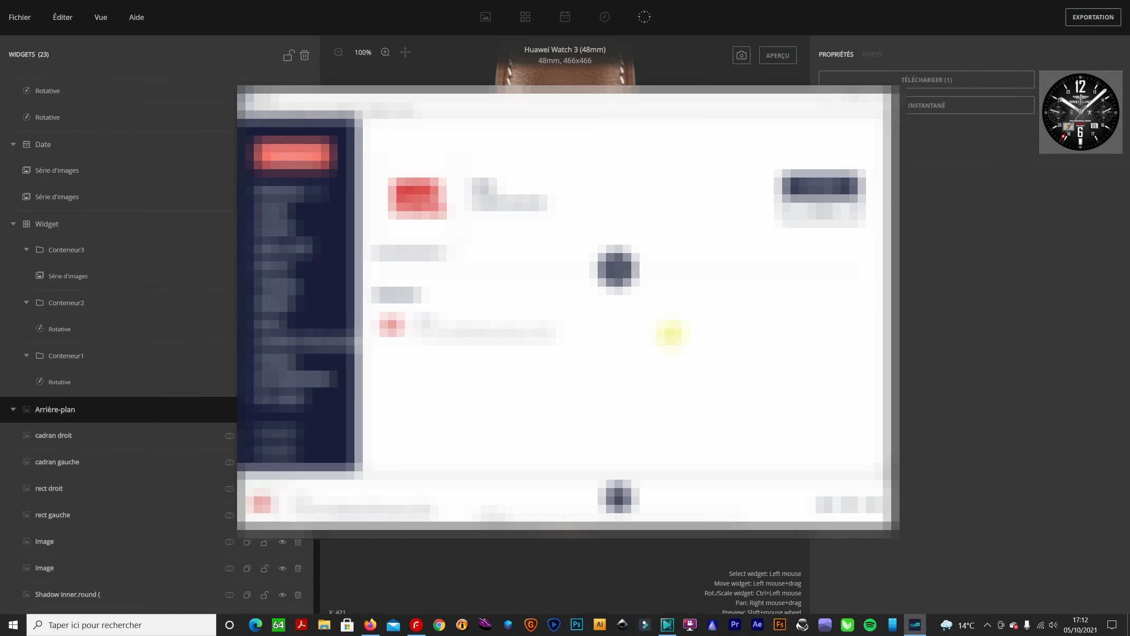
{"action": "key", "text": "alt+Tab"}
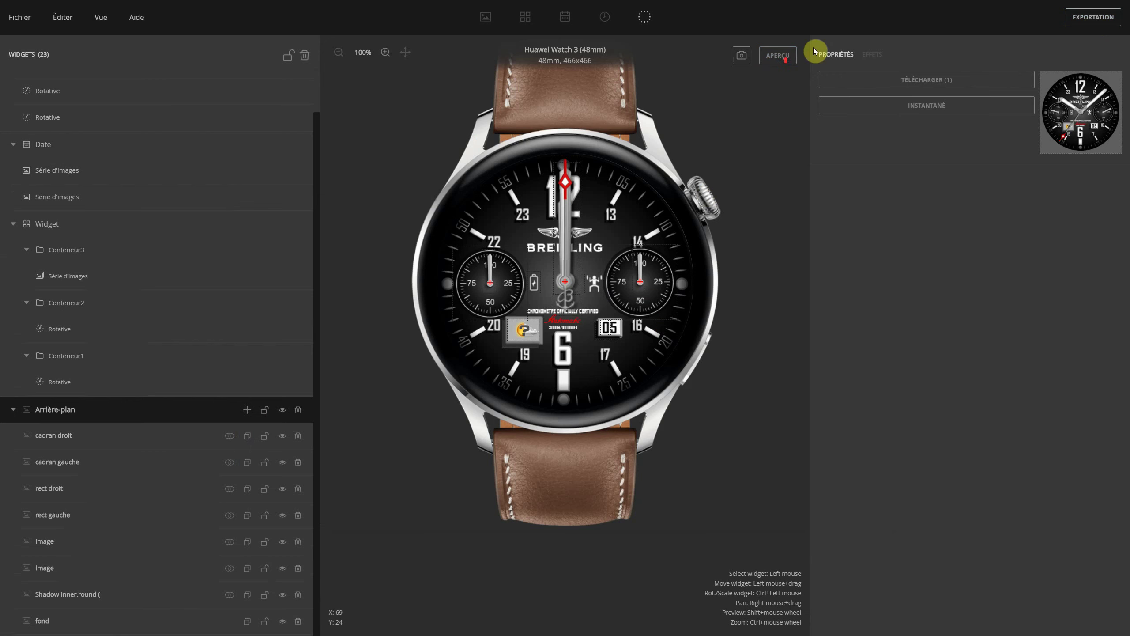
{"action": "scroll", "coordinate": [109, 128], "scroll_direction": "up", "scroll_amount": 2}
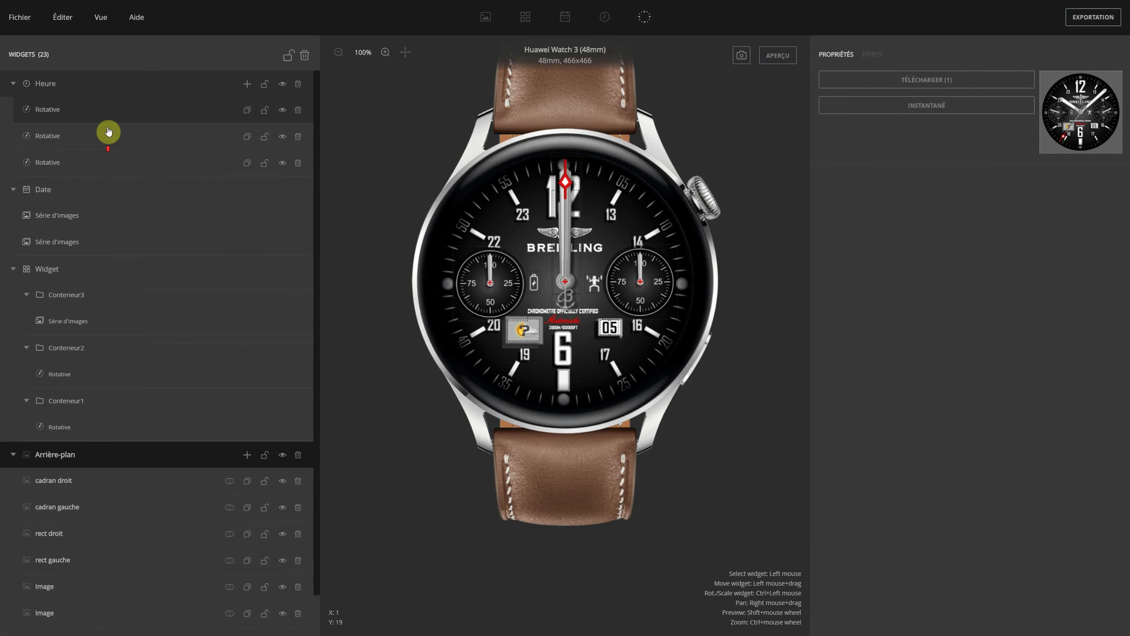
{"action": "left_click", "coordinate": [37, 28]}
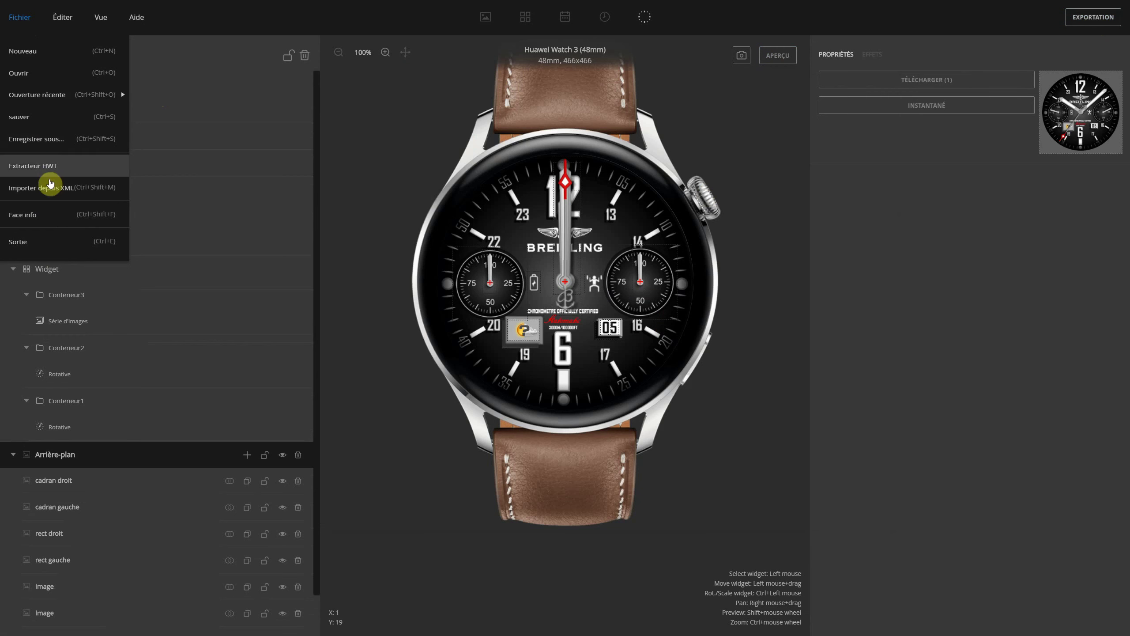
{"action": "mouse_move", "coordinate": [36, 95]}
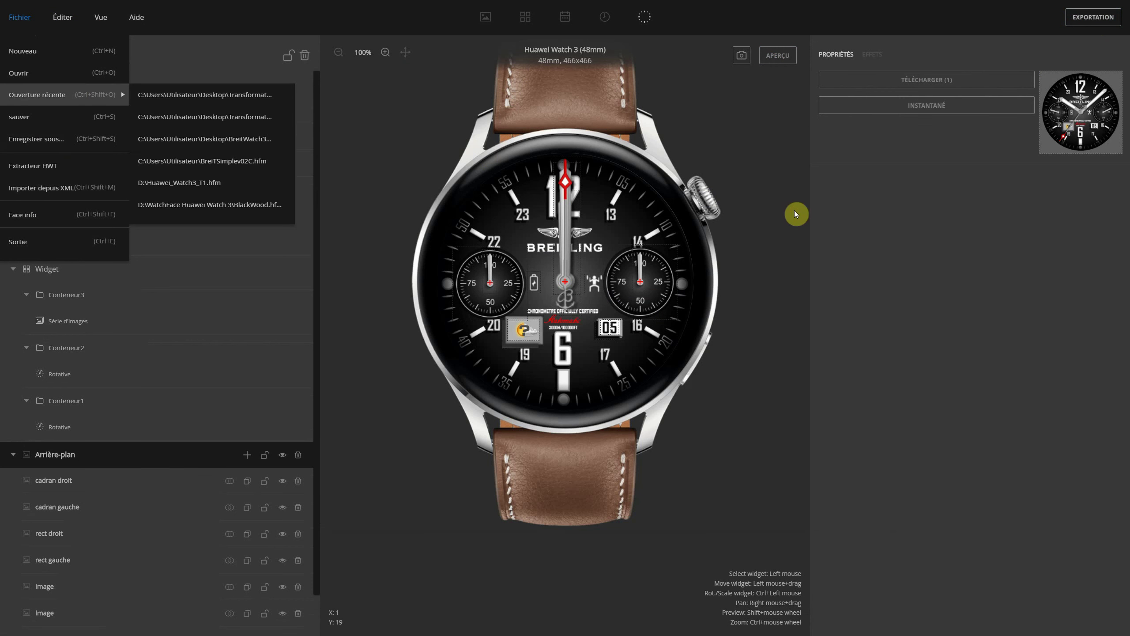
{"action": "left_click", "coordinate": [782, 174]}
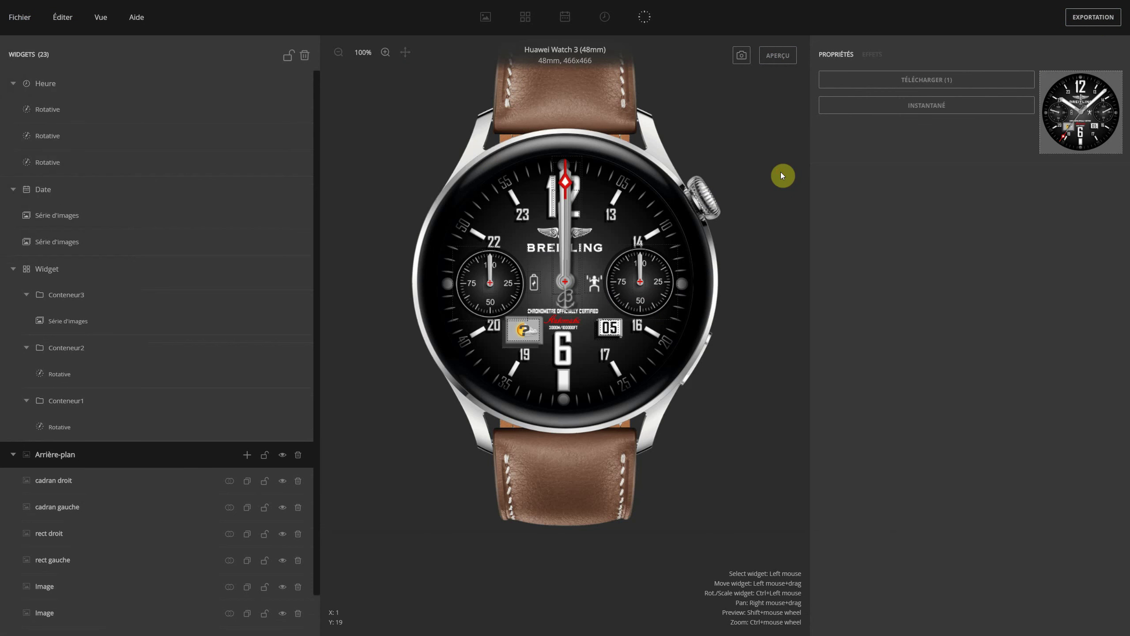
Step: Add an Affichage permanent with a Heure group containing an image series assigned to Heures (1er chiffre)
{"action": "left_click", "coordinate": [645, 20]}
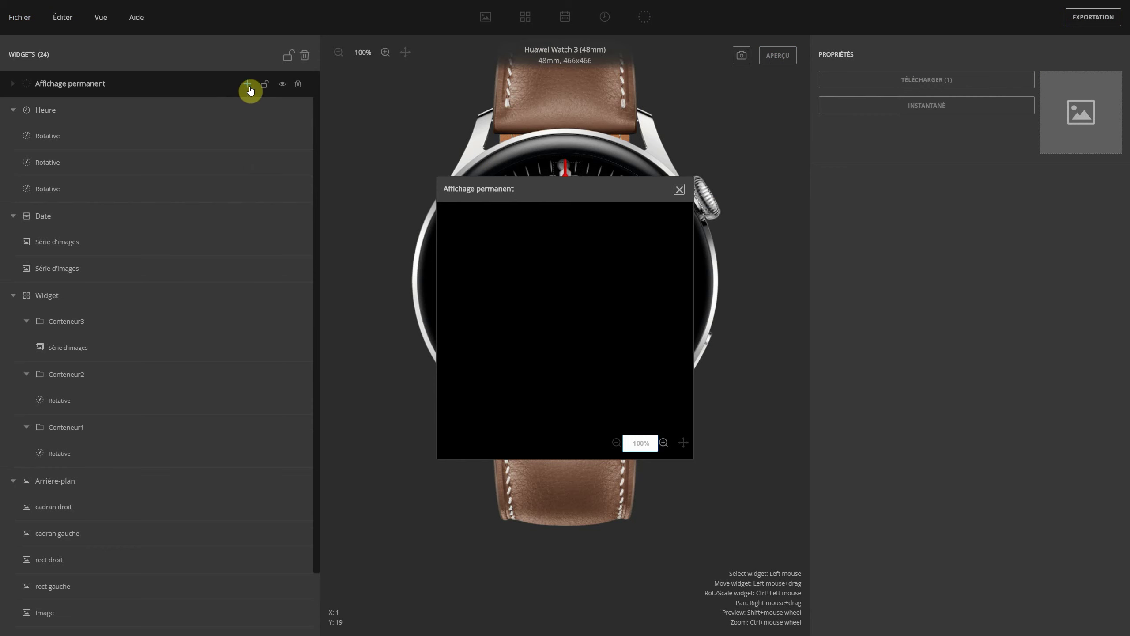
{"action": "left_click", "coordinate": [251, 89]}
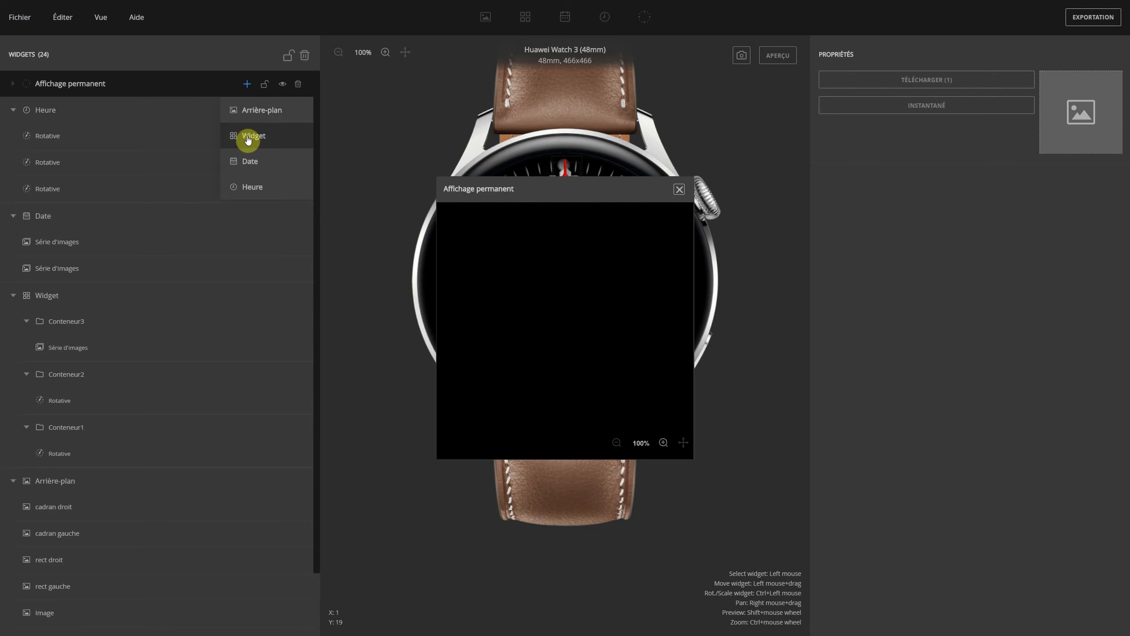
{"action": "left_click", "coordinate": [251, 187]}
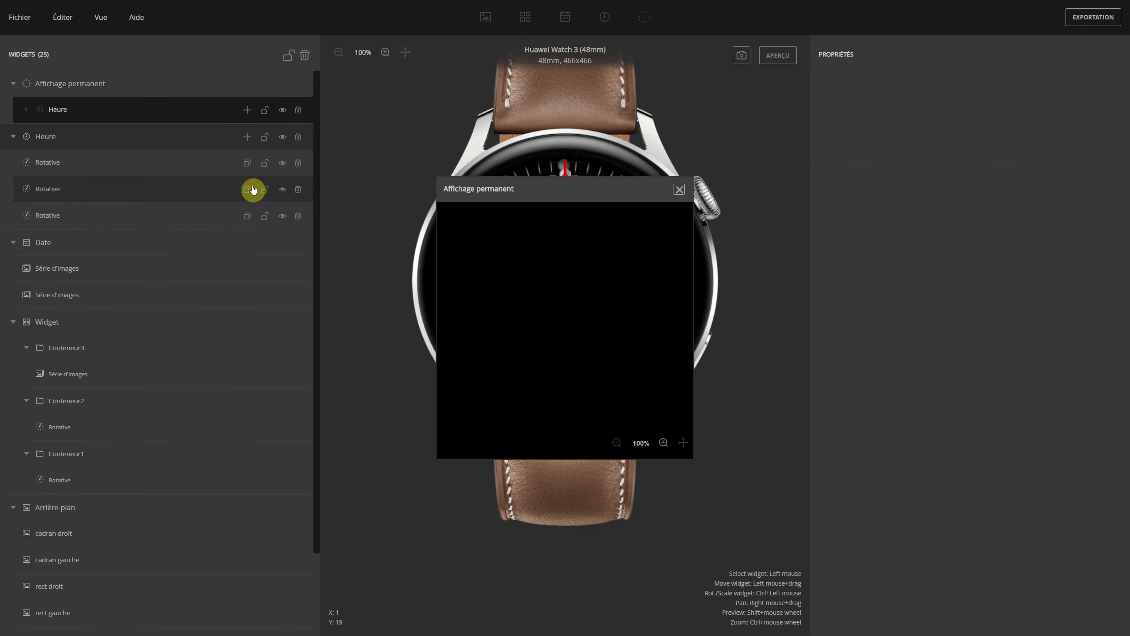
{"action": "left_click", "coordinate": [248, 113]}
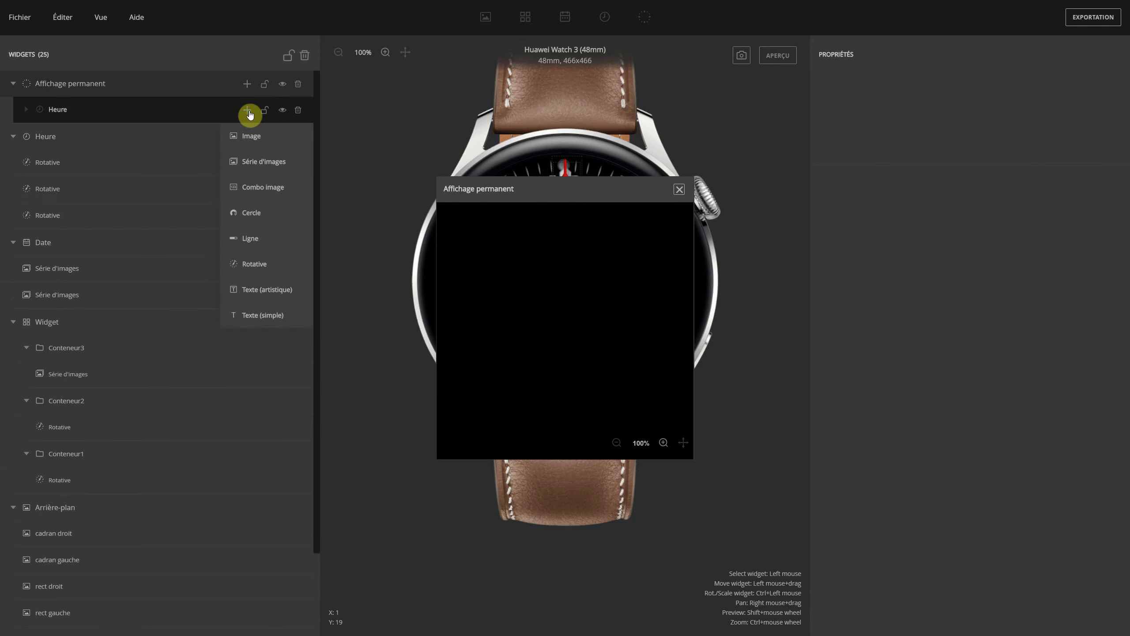
{"action": "left_click", "coordinate": [268, 163]}
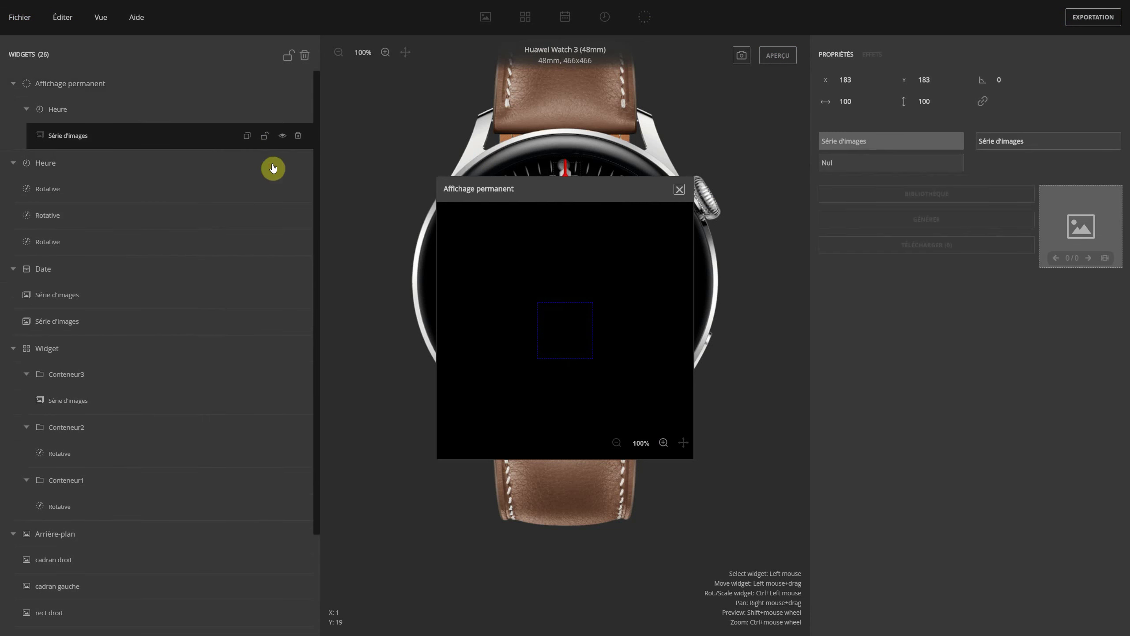
{"action": "left_click", "coordinate": [865, 165]}
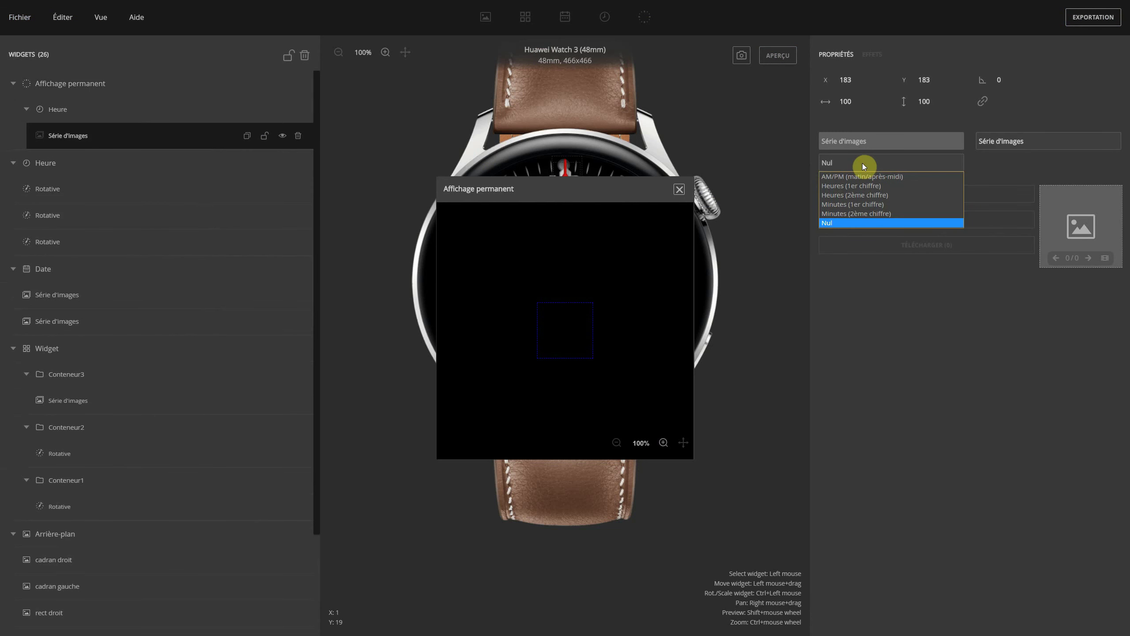
{"action": "left_click", "coordinate": [864, 186]}
Step: Try to load the digit images A100_019 to A100_028 into the Heures (1er chiffre) image series
{"action": "left_click", "coordinate": [923, 246]}
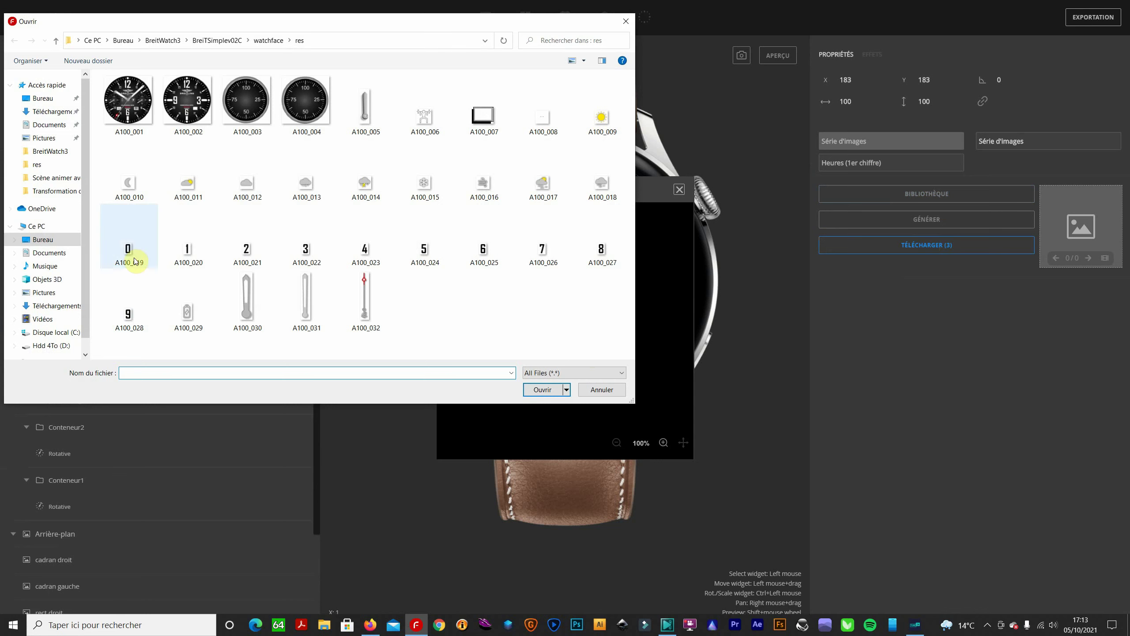
{"action": "left_click", "coordinate": [129, 256], "text": "shift"}
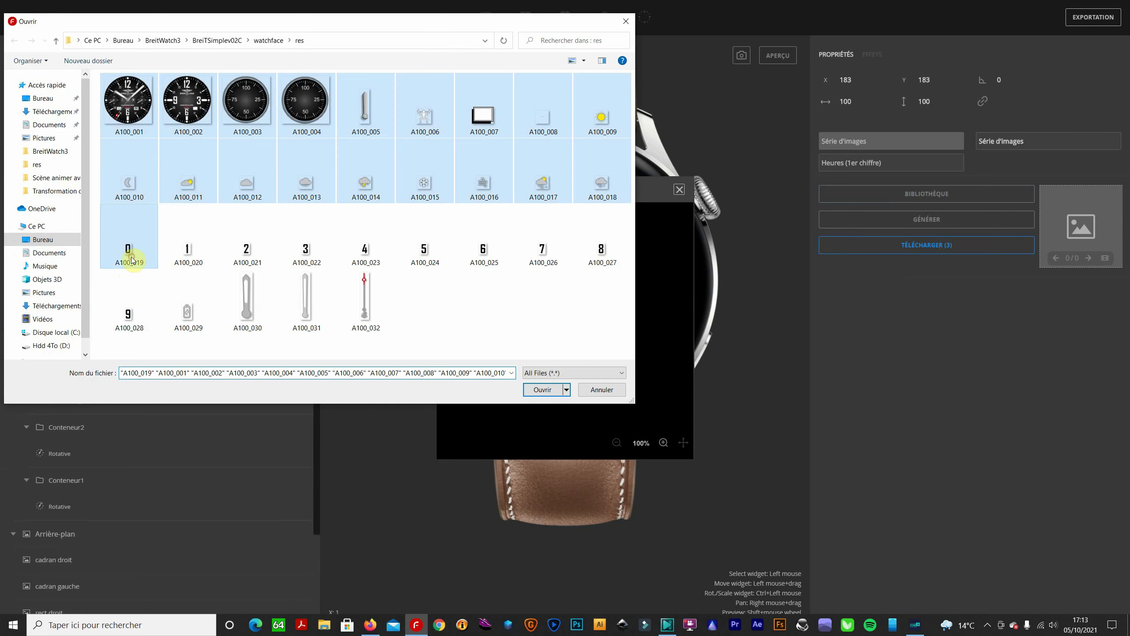
{"action": "left_click", "coordinate": [128, 256]}
{"action": "left_click", "coordinate": [600, 254], "text": "ctrl"}
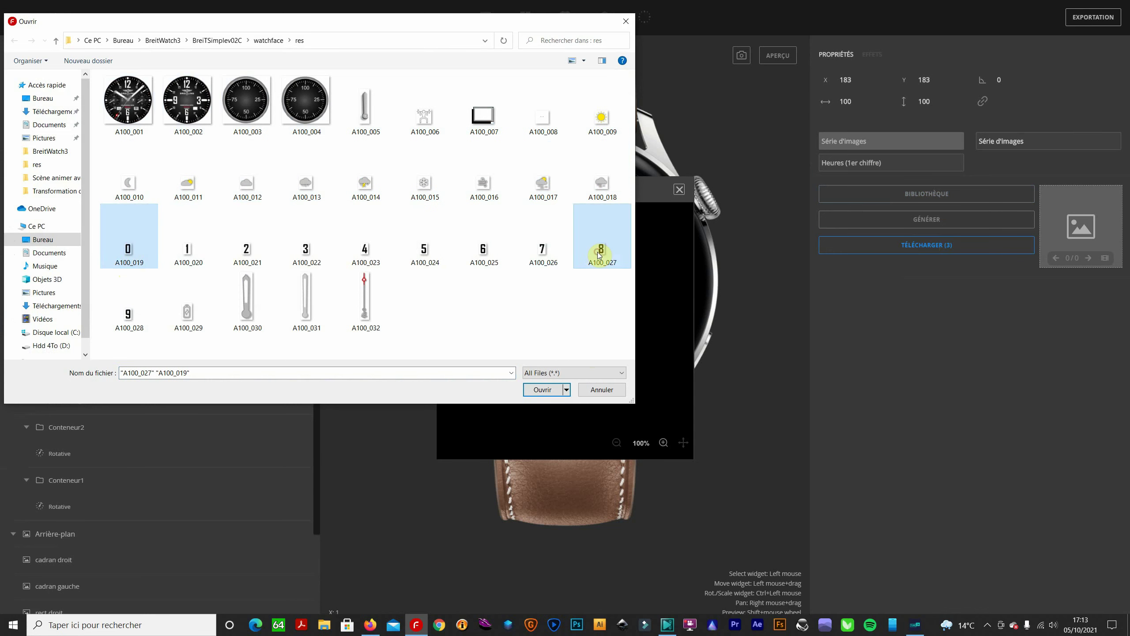
{"action": "left_click", "coordinate": [138, 246]}
{"action": "left_click", "coordinate": [603, 254], "text": "shift"}
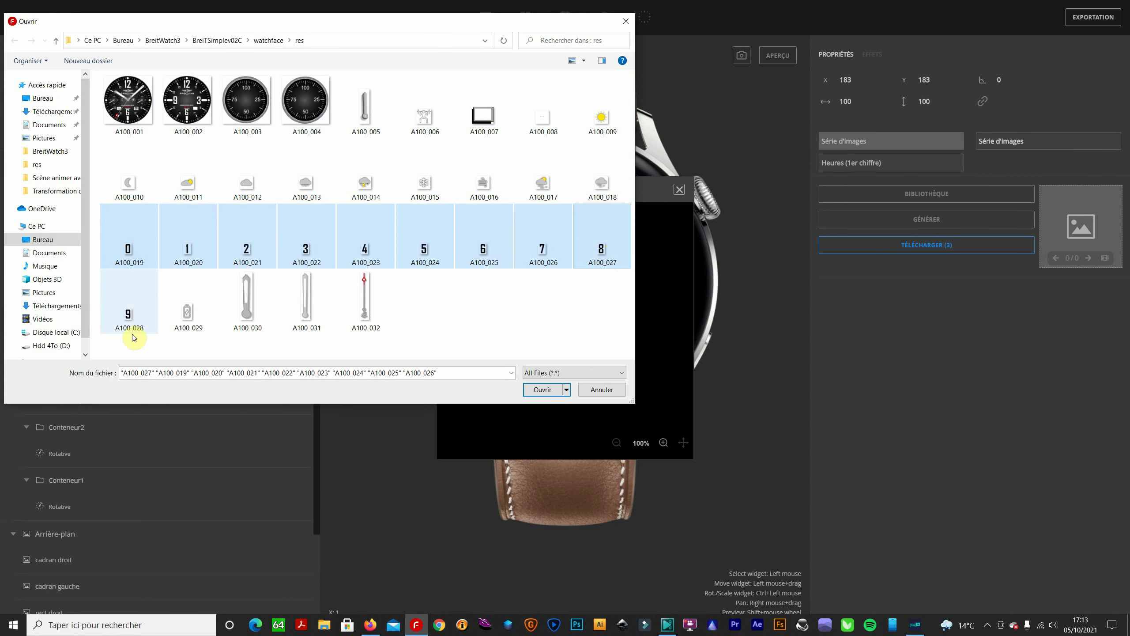
{"action": "left_click", "coordinate": [133, 317], "text": "ctrl"}
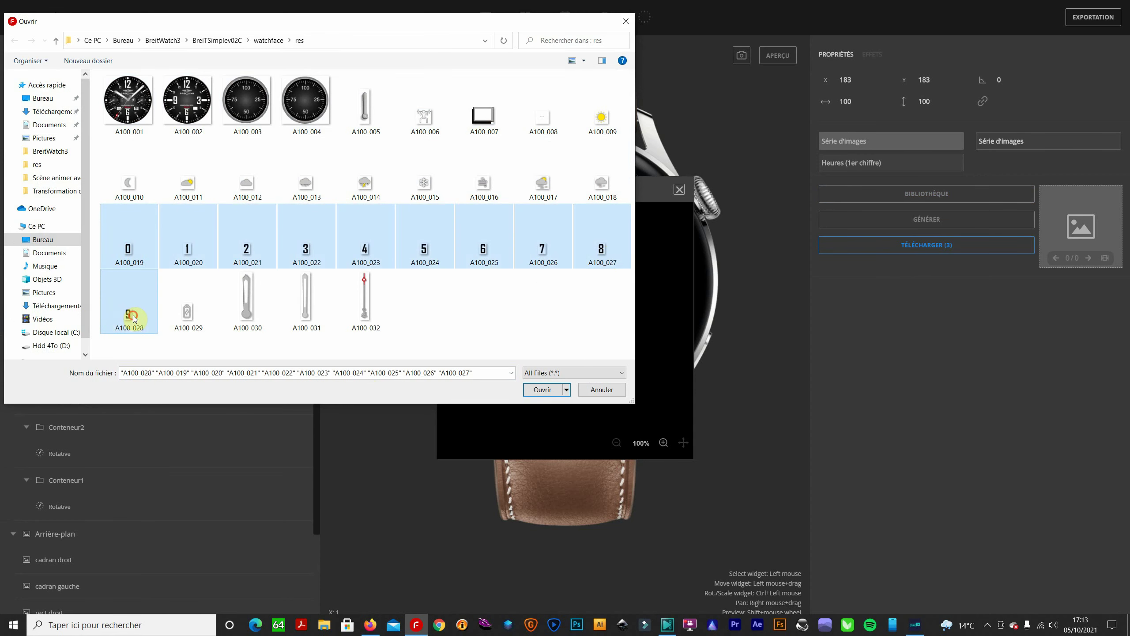
{"action": "left_click", "coordinate": [544, 389]}
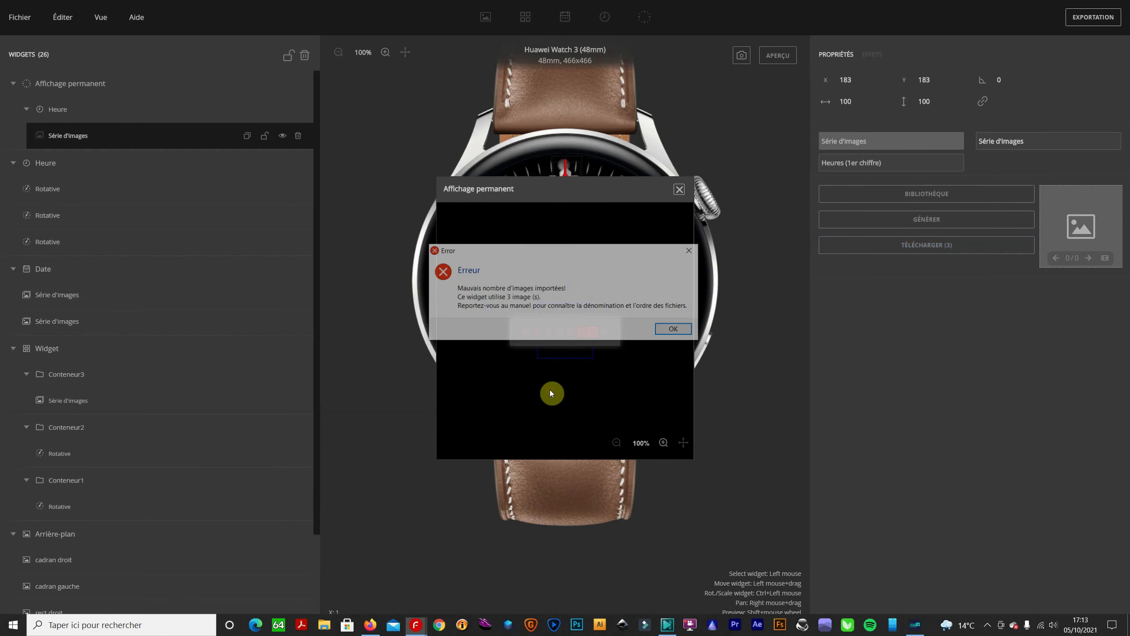
{"action": "left_click", "coordinate": [676, 330]}
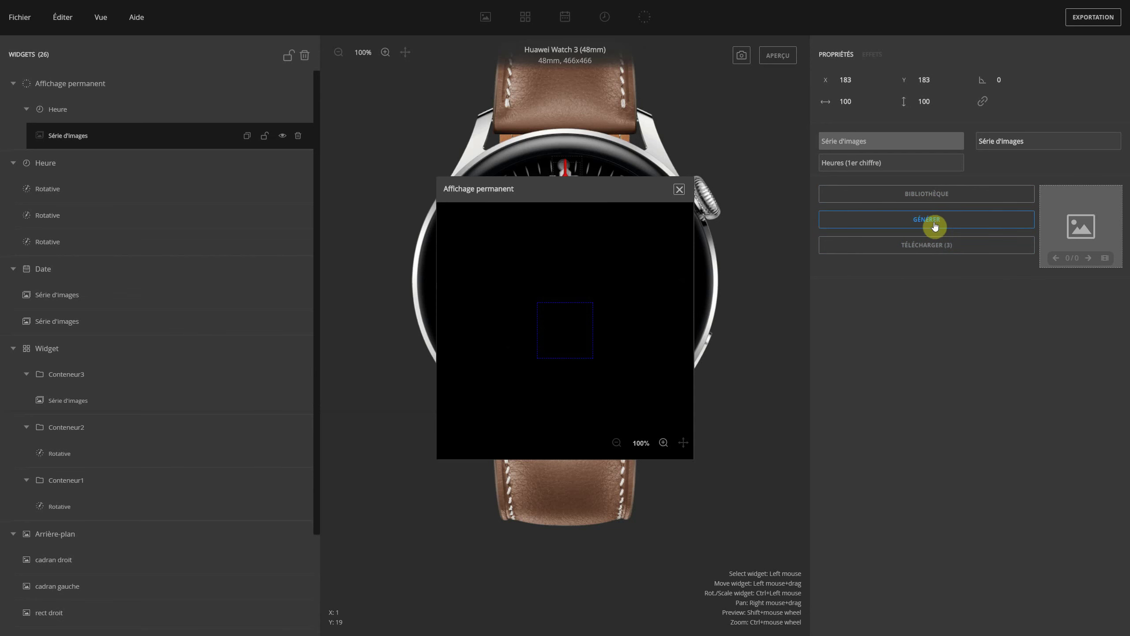
Step: Load the digit images A100_019 to A100_021 into the Heures (1er chiffre) image series
{"action": "left_click", "coordinate": [943, 248]}
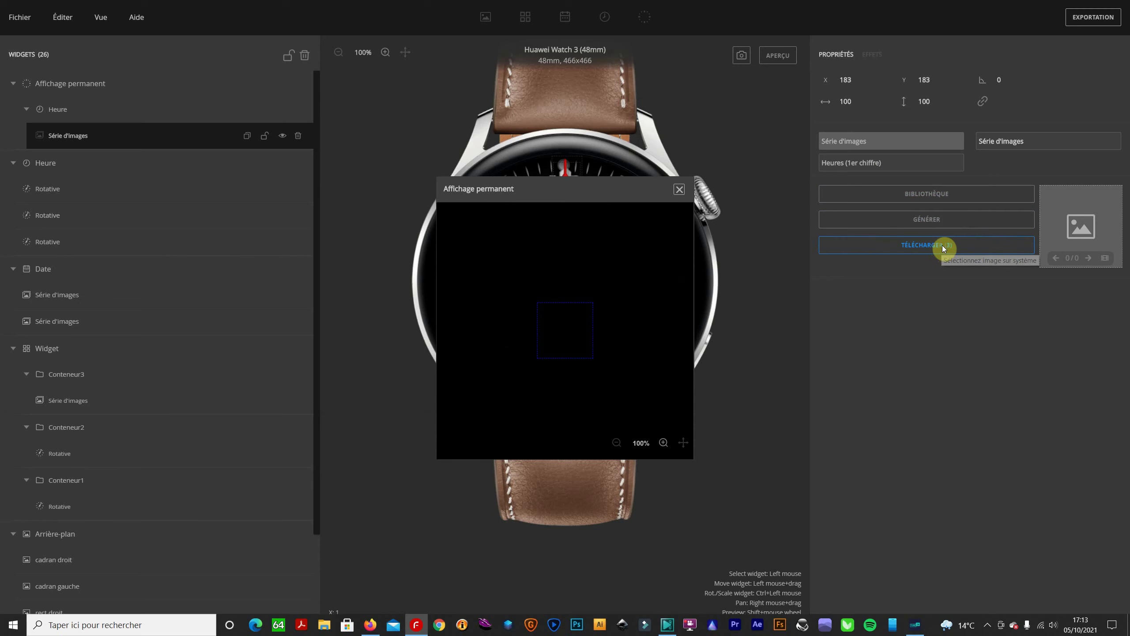
{"action": "left_click", "coordinate": [128, 253], "text": "shift"}
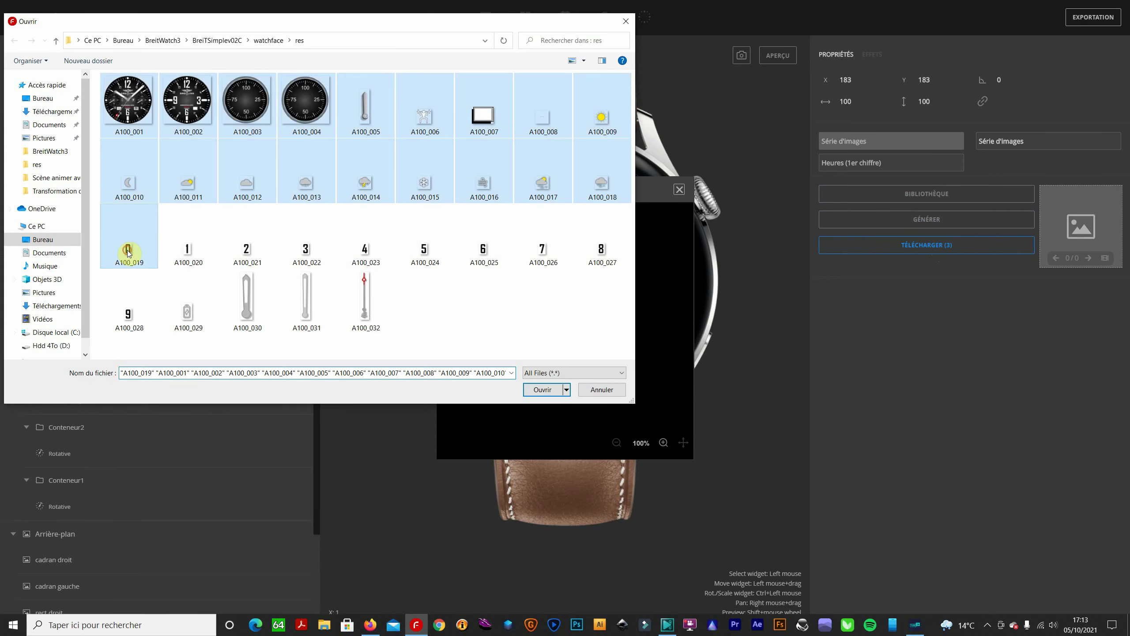
{"action": "left_click", "coordinate": [190, 253], "text": "shift"}
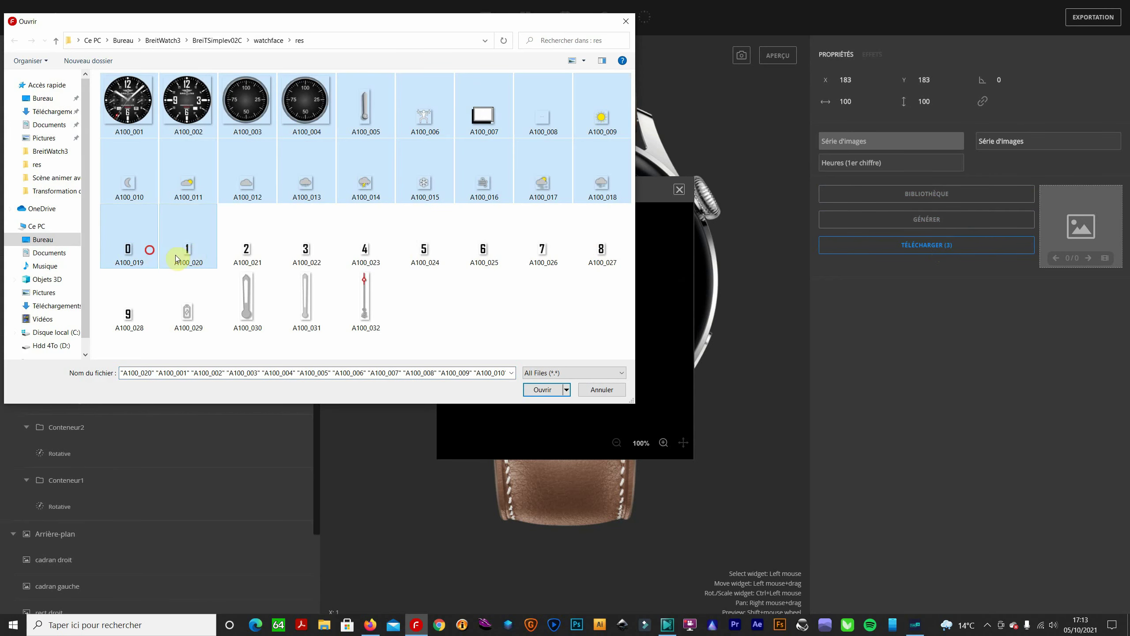
{"action": "left_click", "coordinate": [128, 248]}
{"action": "left_click", "coordinate": [186, 250], "text": "shift"}
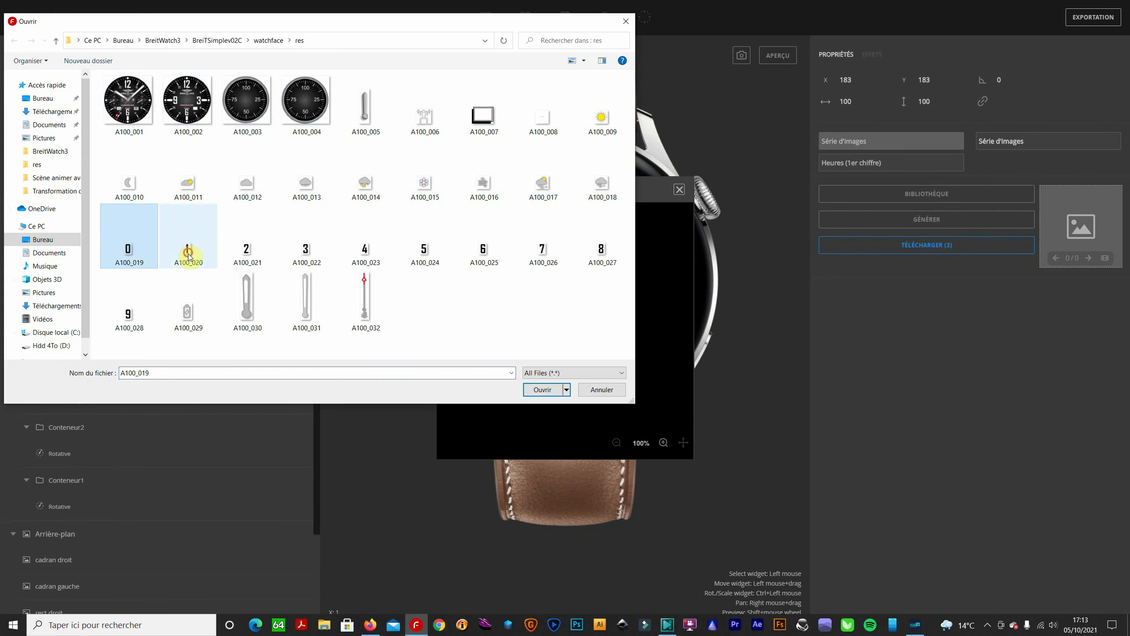
{"action": "left_click", "coordinate": [246, 253], "text": "shift"}
{"action": "left_click", "coordinate": [549, 390]}
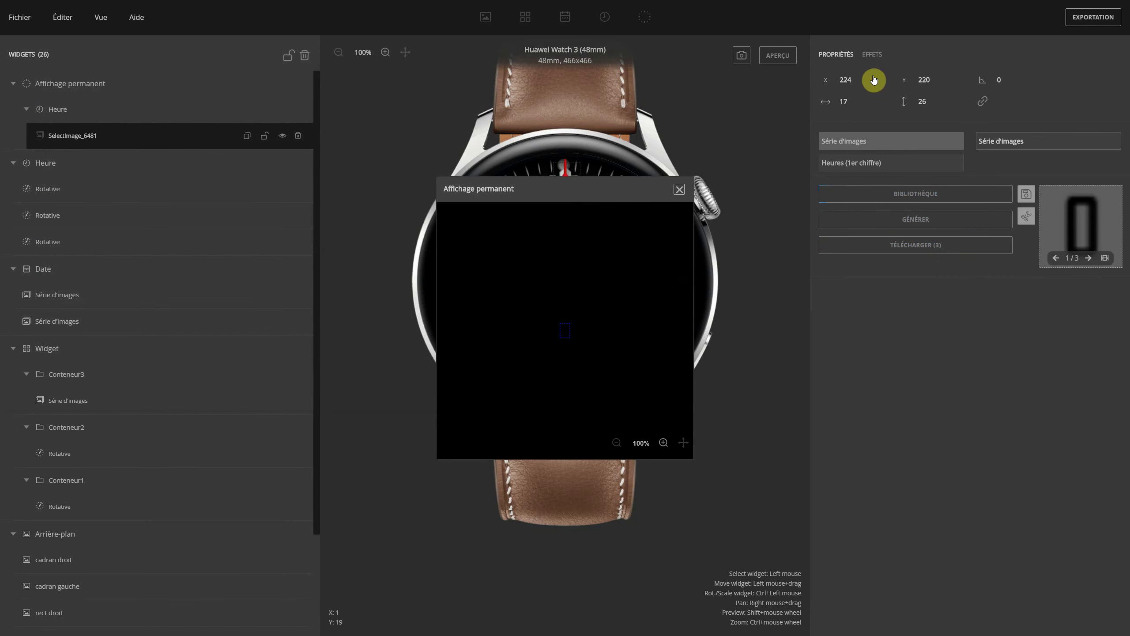
Step: Add the Inverser effect to the first hour digit's image series
{"action": "left_click", "coordinate": [872, 55]}
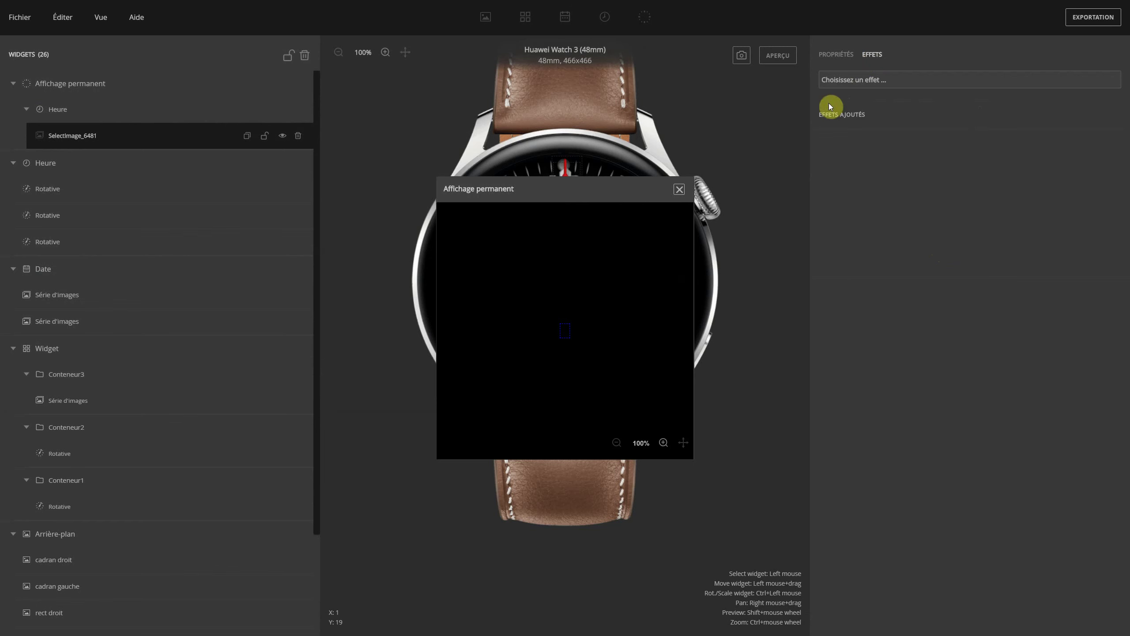
{"action": "left_click", "coordinate": [880, 81]}
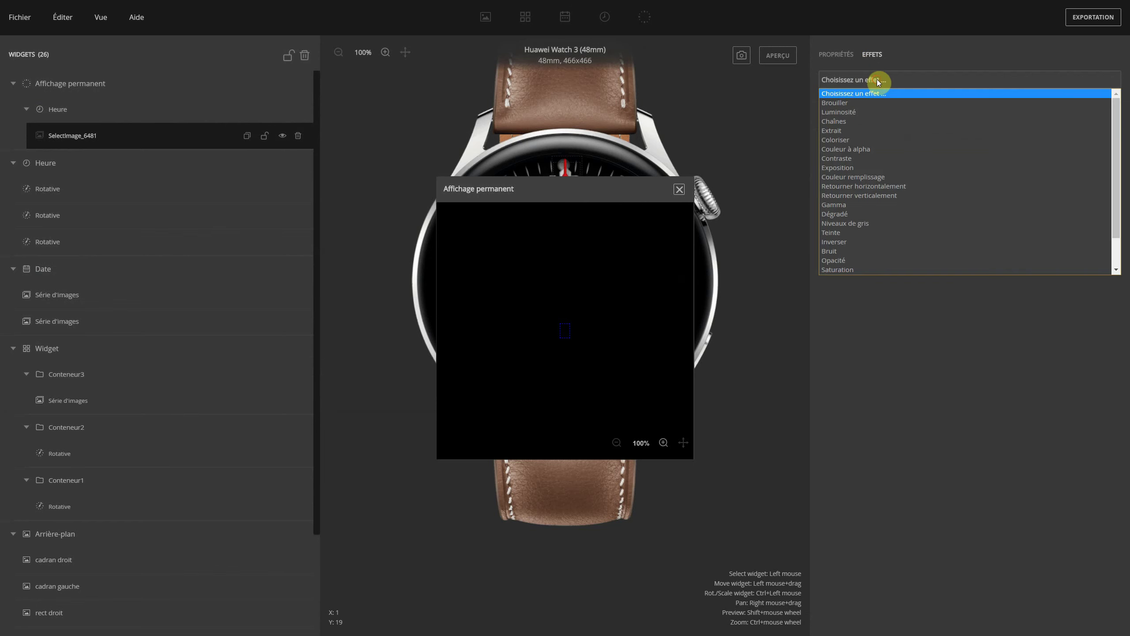
{"action": "left_click", "coordinate": [837, 285]}
{"action": "left_click", "coordinate": [910, 81]}
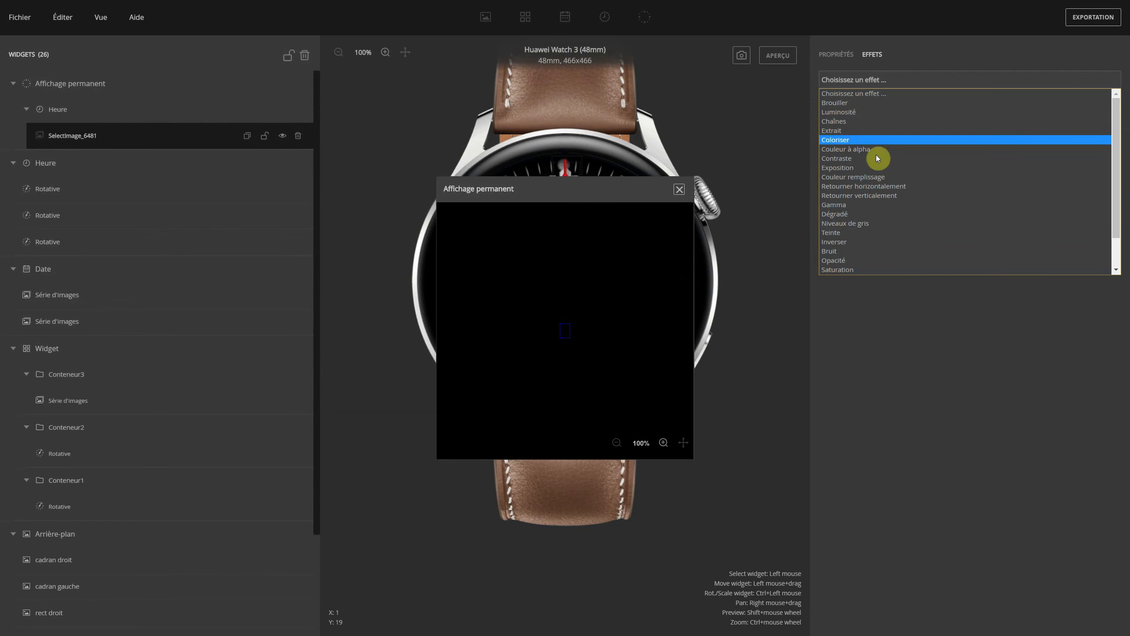
{"action": "left_click", "coordinate": [856, 210]}
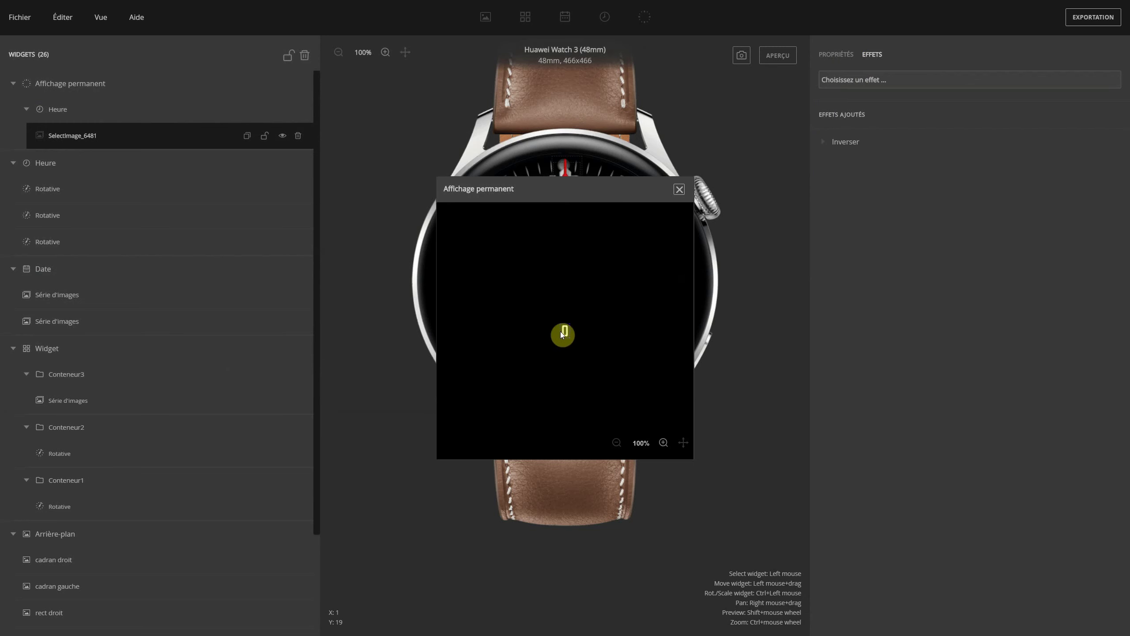
Step: Move the first hour digit to the display's left side at about X 46, Y 147 and enlarge it to about 94 × 144
{"action": "left_click_drag", "start_coordinate": [571, 340], "coordinate": [515, 361]}
{"action": "left_click", "coordinate": [494, 339], "text": "ctrl"}
{"action": "left_click_drag", "start_coordinate": [497, 348], "coordinate": [495, 348]}
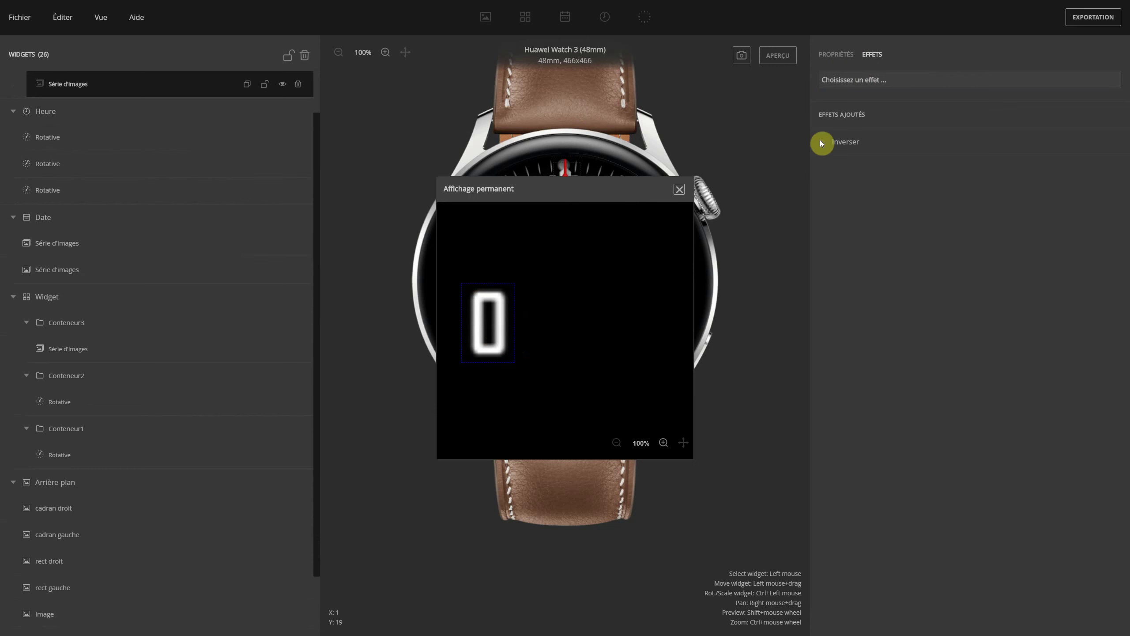
{"action": "left_click", "coordinate": [839, 54]}
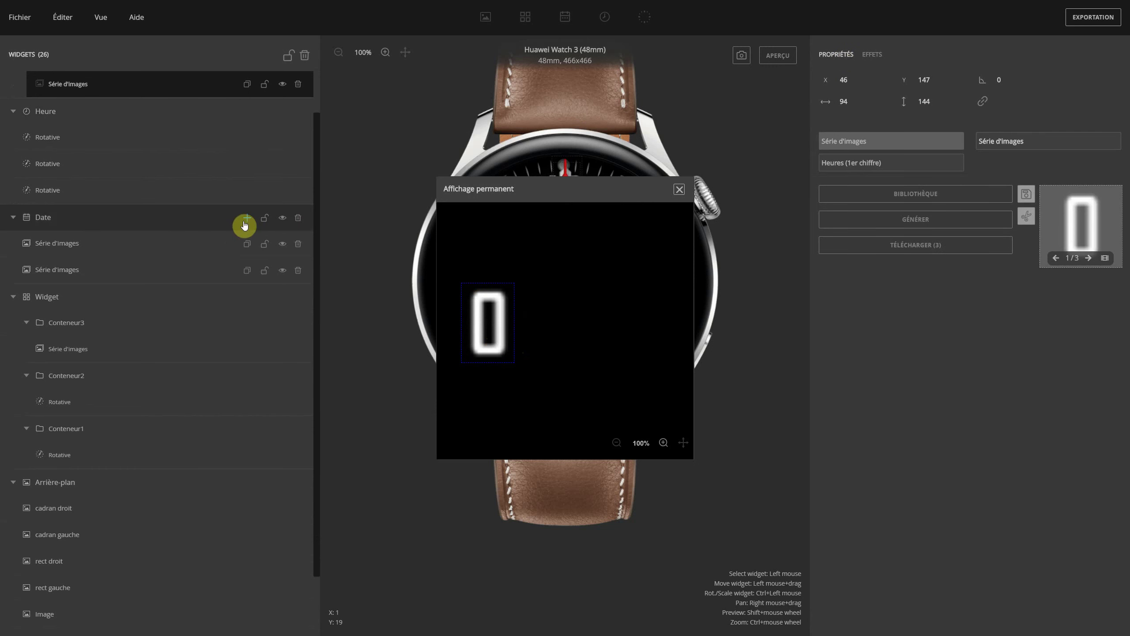
{"action": "scroll", "coordinate": [209, 129], "scroll_direction": "up", "scroll_amount": 2}
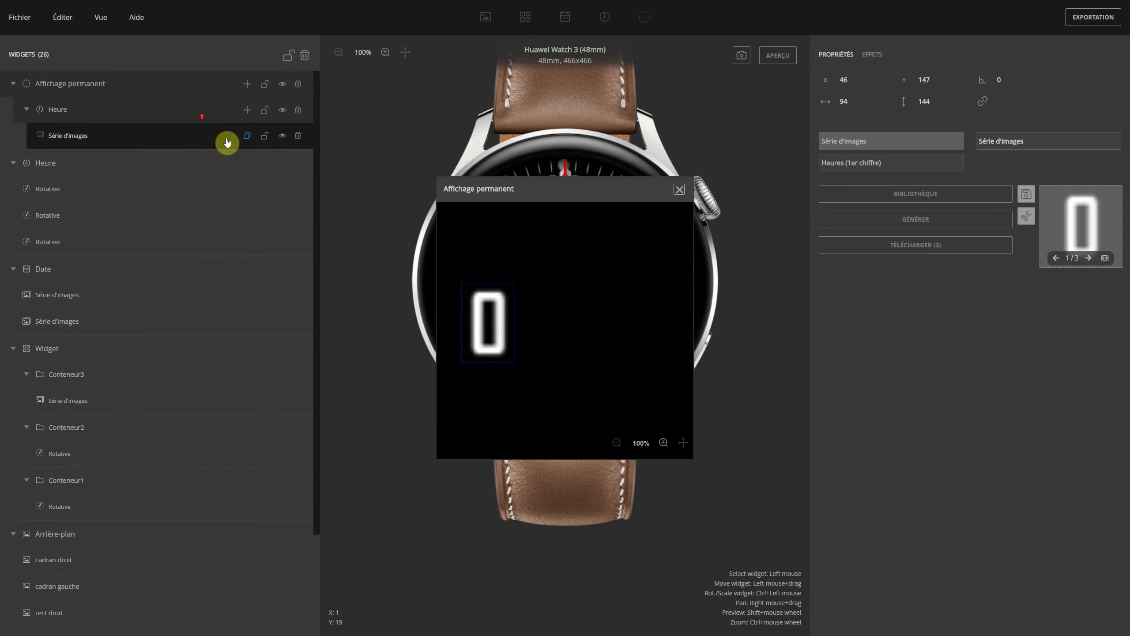
{"action": "left_click", "coordinate": [247, 110]}
{"action": "left_click", "coordinate": [265, 189]}
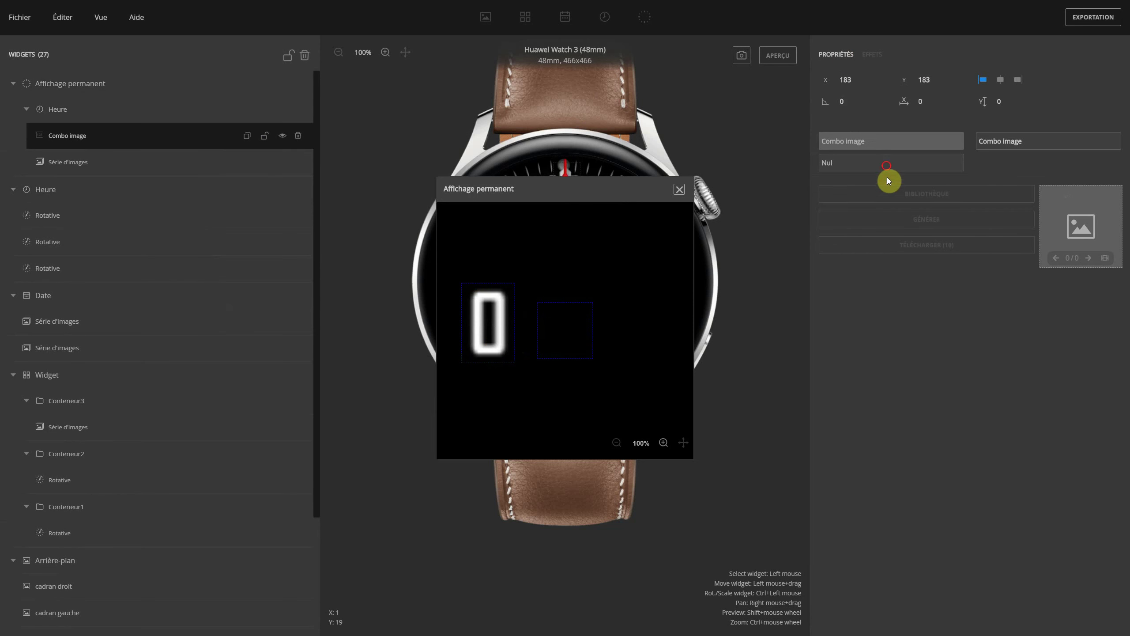
{"action": "left_click", "coordinate": [886, 166]}
{"action": "left_click", "coordinate": [867, 180]}
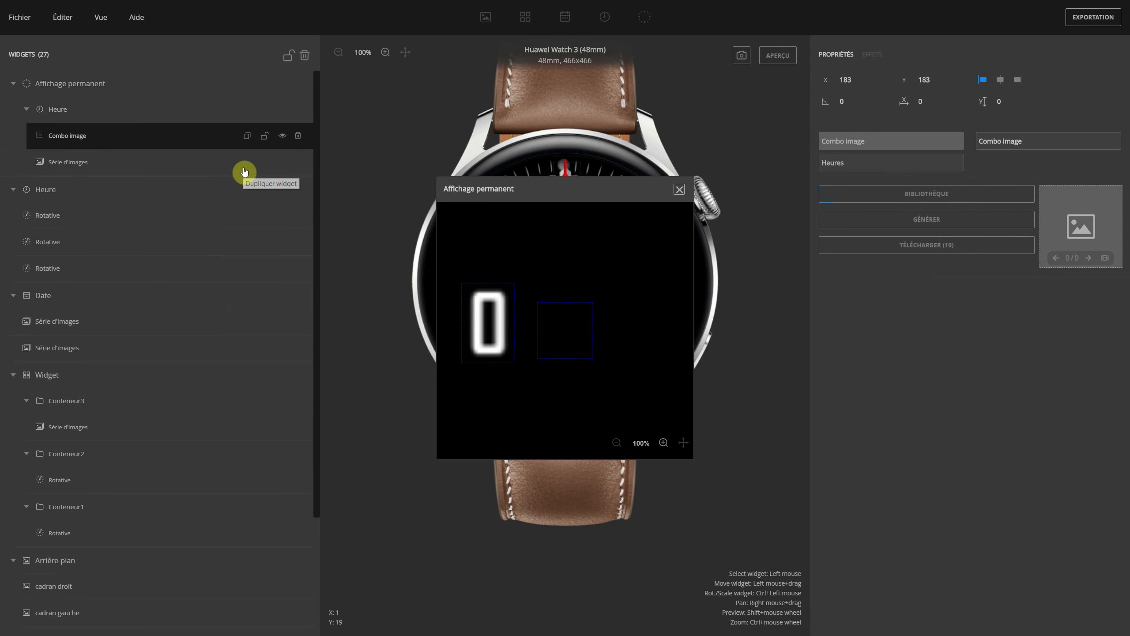
{"action": "left_click", "coordinate": [872, 165]}
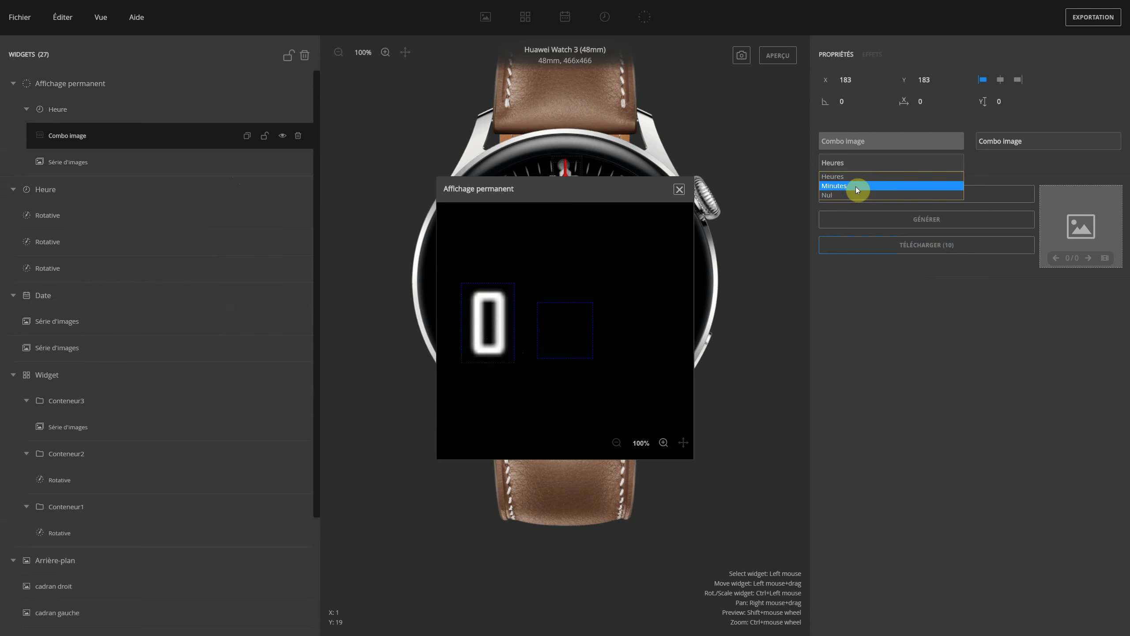
{"action": "left_click", "coordinate": [872, 166]}
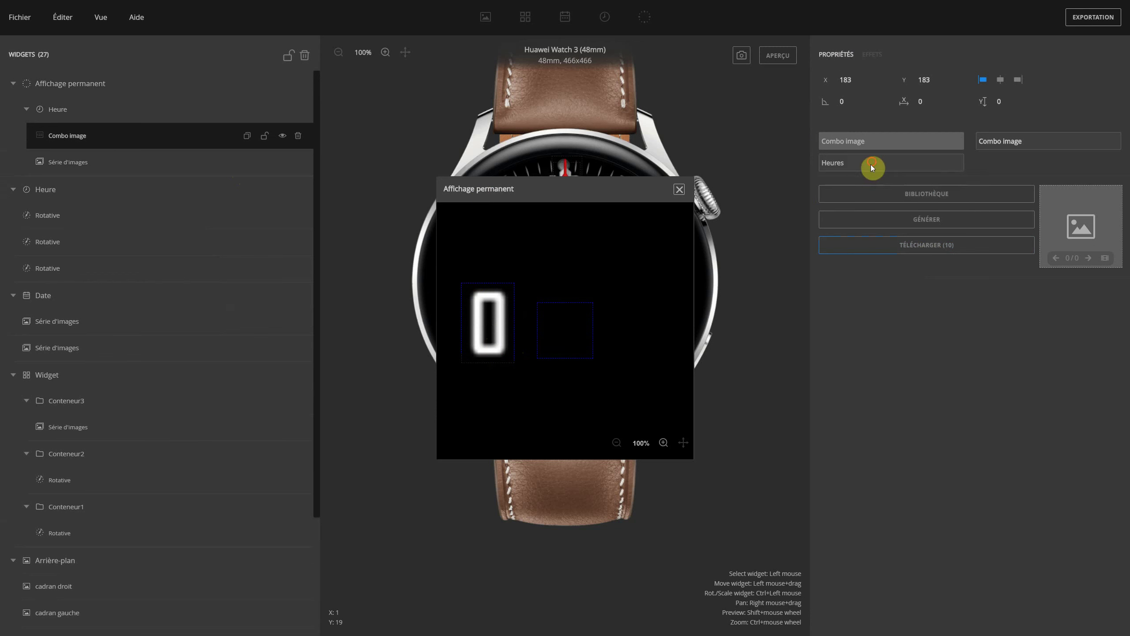
{"action": "left_click", "coordinate": [181, 165]}
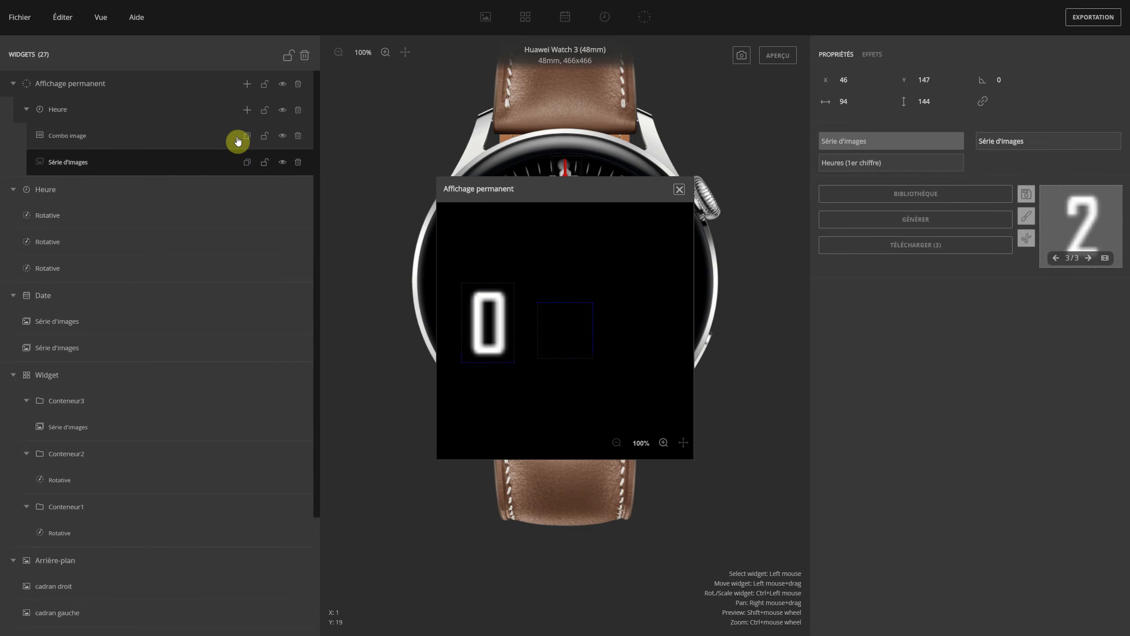
{"action": "left_click", "coordinate": [210, 142]}
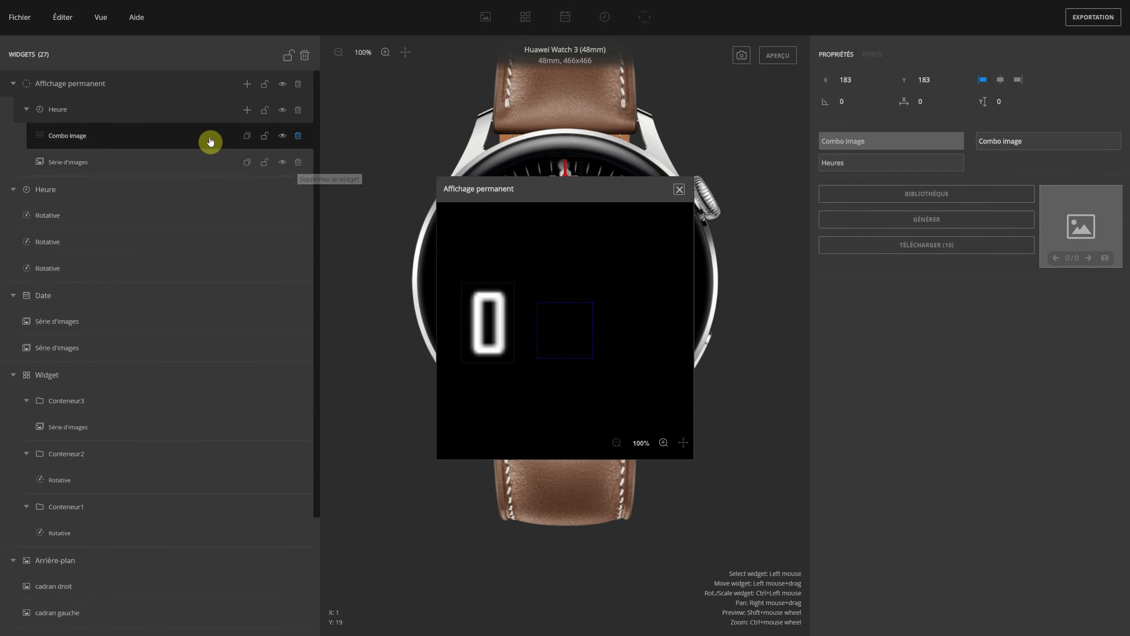
{"action": "left_click", "coordinate": [298, 135]}
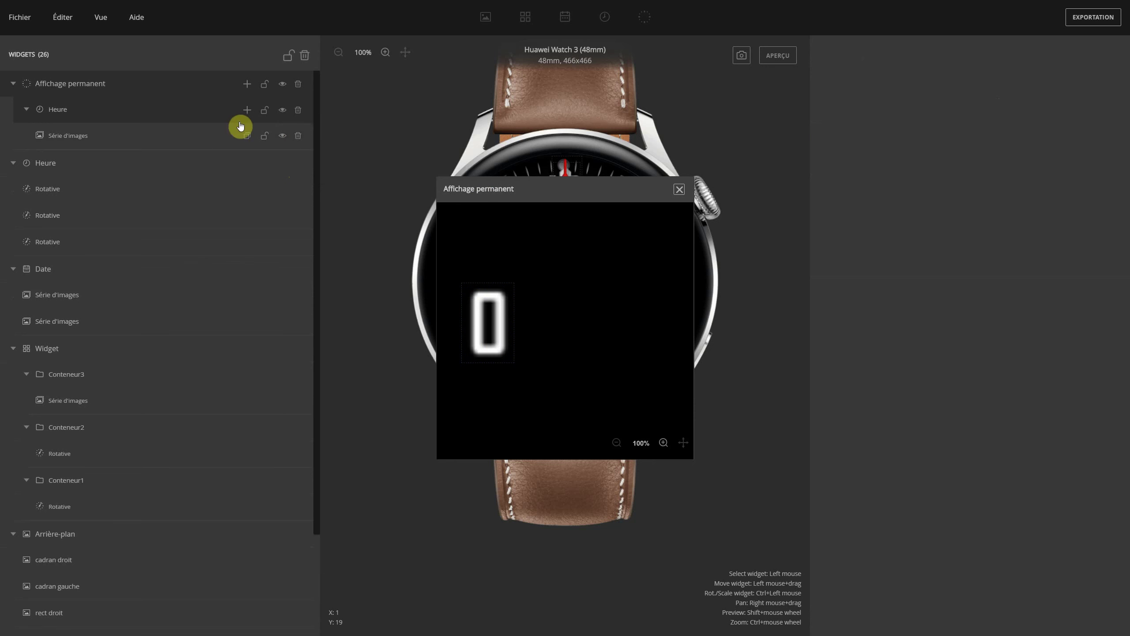
Step: Add a second image series to the always-on Heure group and assign it to Heures (2ème chiffre)
{"action": "left_click", "coordinate": [247, 109]}
{"action": "left_click", "coordinate": [255, 160]}
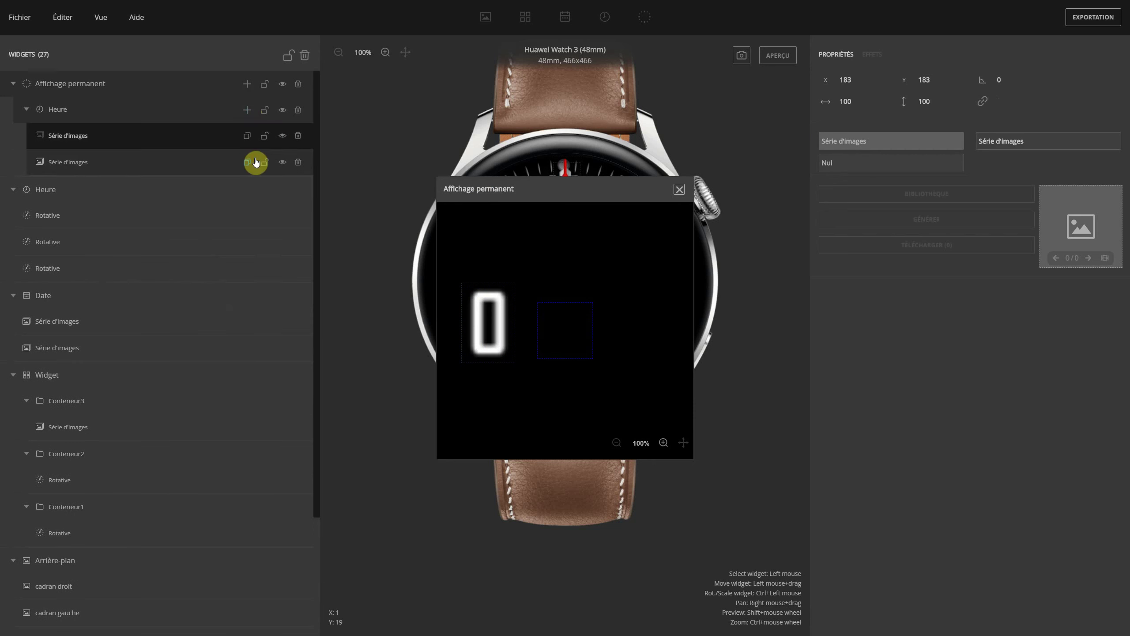
{"action": "left_click", "coordinate": [868, 162]}
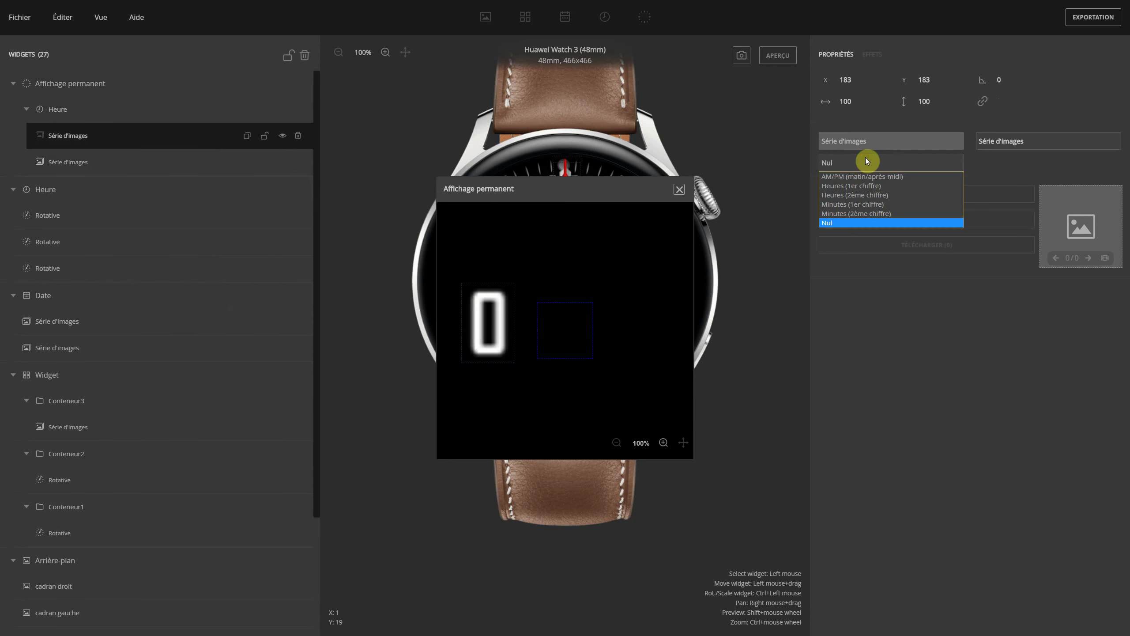
{"action": "left_click", "coordinate": [863, 195]}
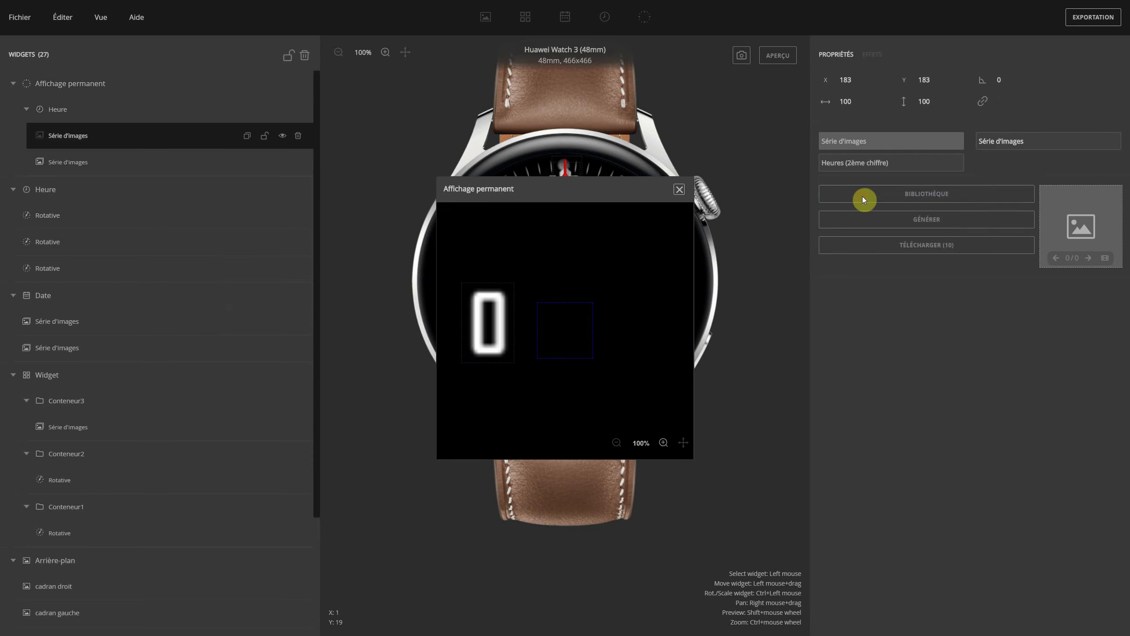
Step: Load the ten digit images A100_019 to A100_028 into the Heures (2ème chiffre) image series
{"action": "left_click", "coordinate": [926, 246]}
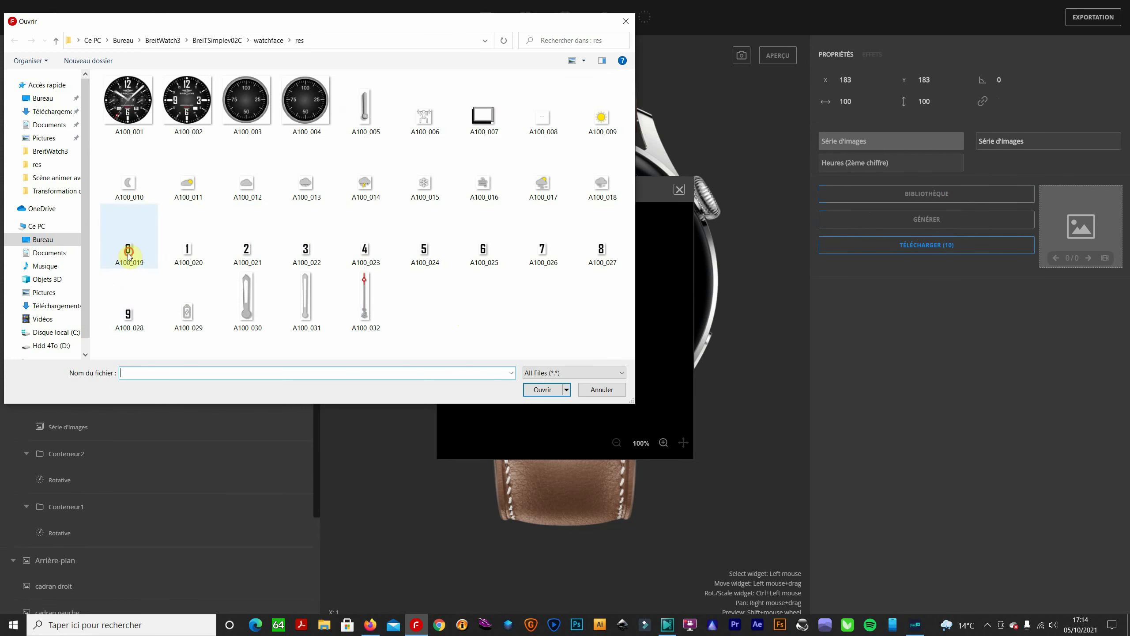
{"action": "left_click", "coordinate": [128, 252], "text": "shift"}
{"action": "left_click", "coordinate": [129, 254]}
{"action": "left_click", "coordinate": [600, 253], "text": "ctrl"}
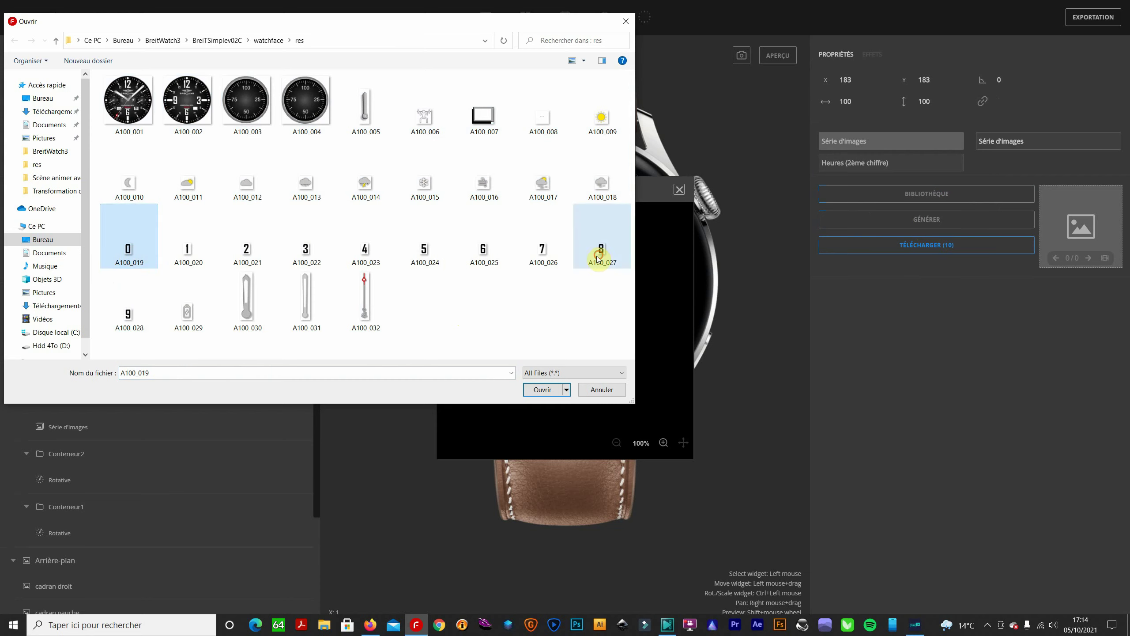
{"action": "left_click", "coordinate": [139, 251], "text": "shift"}
{"action": "left_click", "coordinate": [128, 314], "text": "ctrl"}
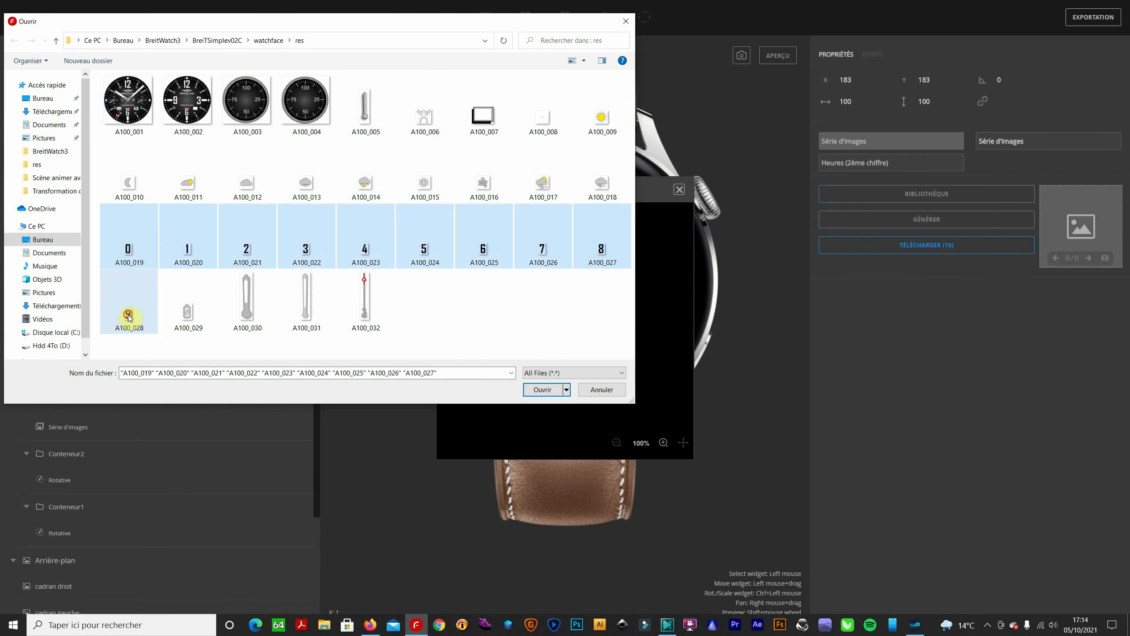
{"action": "left_click", "coordinate": [543, 390]}
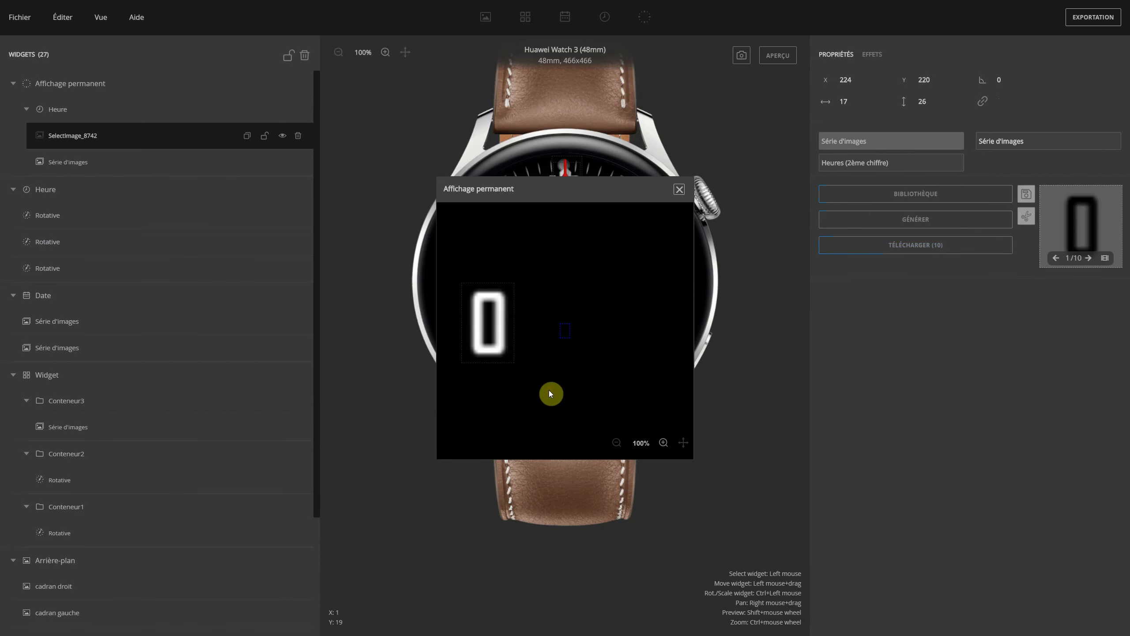
Step: Add the Inverser effect to the second hour digit's image series
{"action": "left_click", "coordinate": [874, 56]}
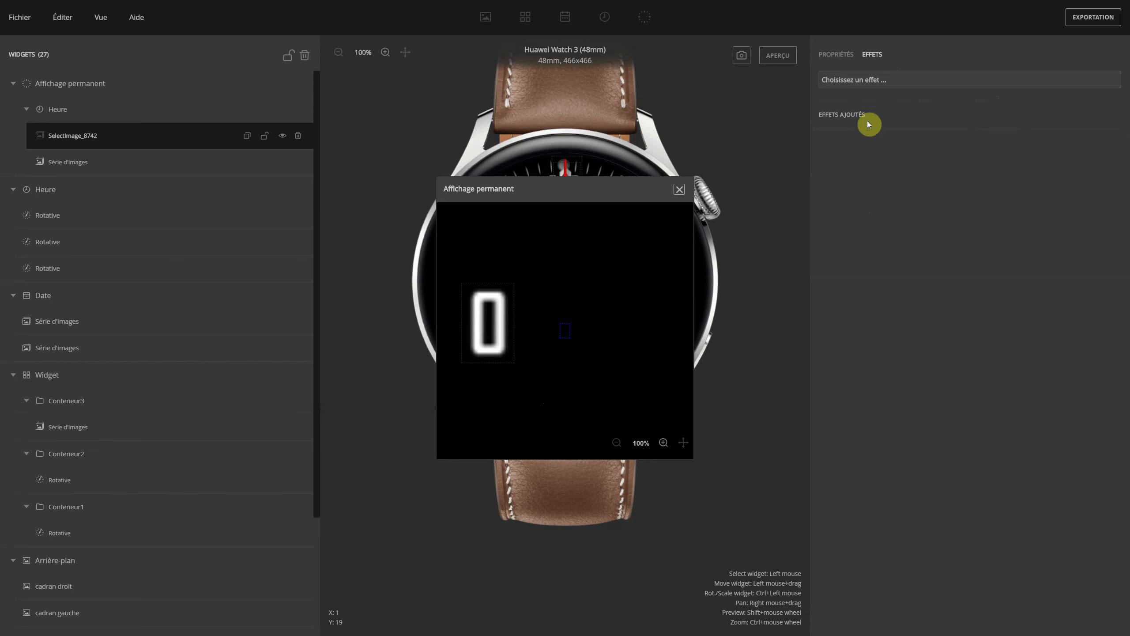
{"action": "left_click", "coordinate": [888, 81]}
{"action": "scroll", "coordinate": [921, 265], "scroll_direction": "down", "scroll_amount": 1}
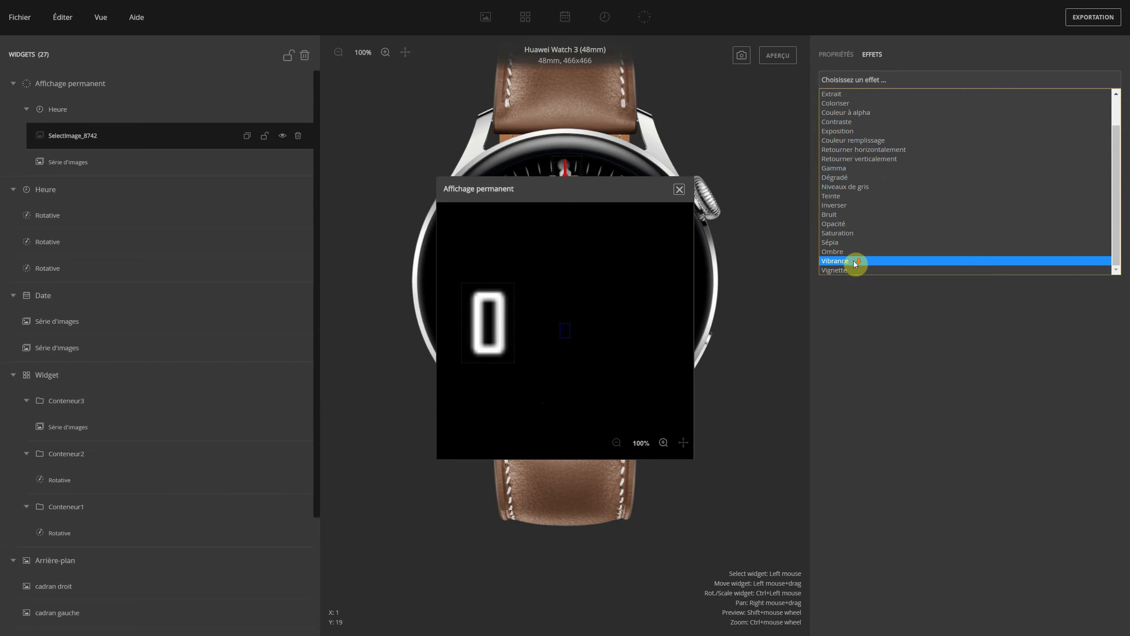
{"action": "left_click", "coordinate": [843, 205]}
{"action": "left_click", "coordinate": [831, 57]}
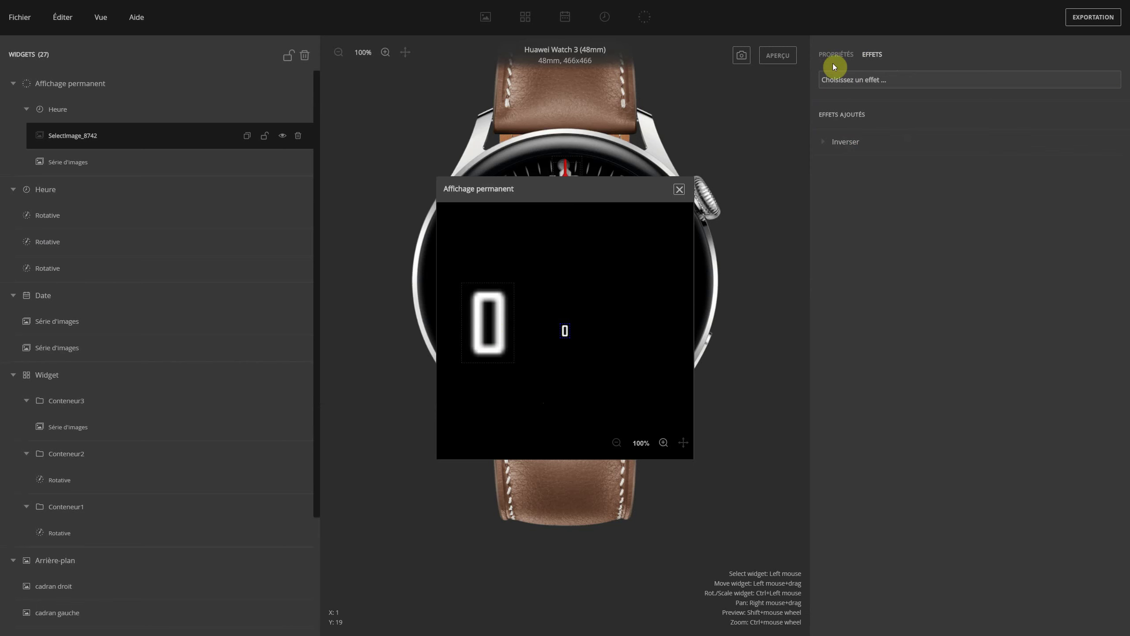
Step: Resize the second hour digit to 94 × 144, matching the first hour digit
{"action": "left_click", "coordinate": [484, 340]}
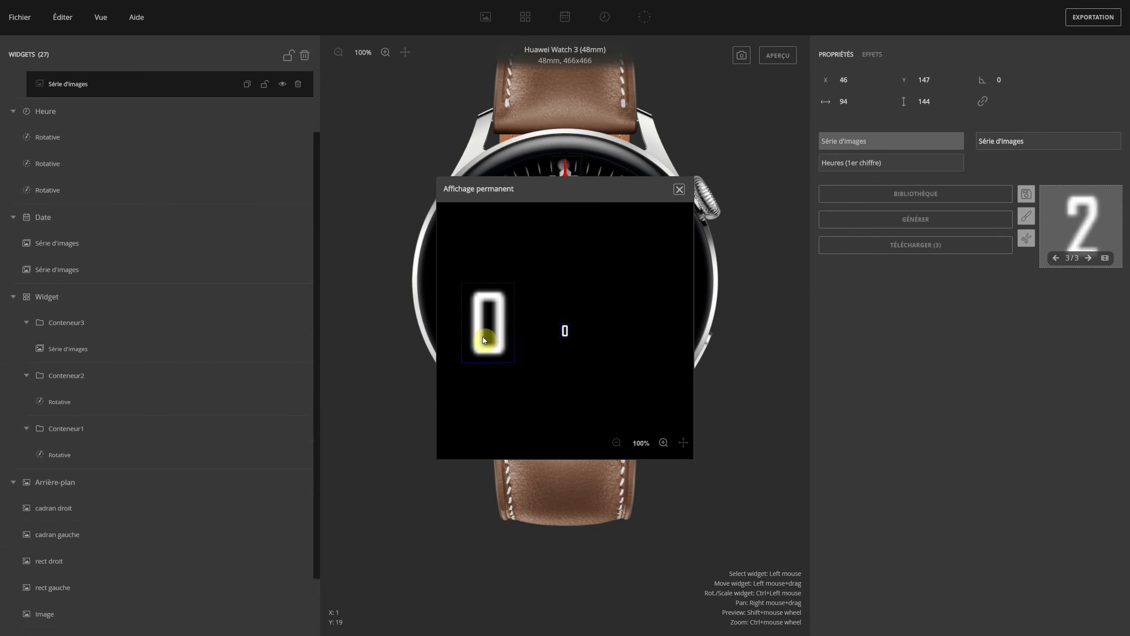
{"action": "left_click", "coordinate": [563, 330]}
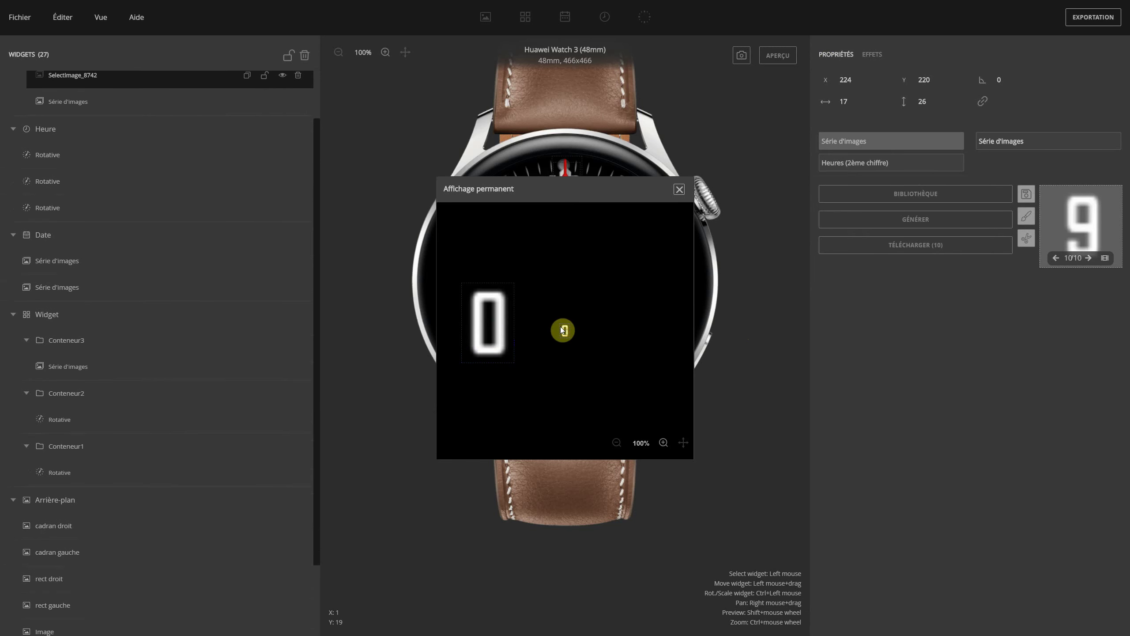
{"action": "left_click", "coordinate": [932, 102]}
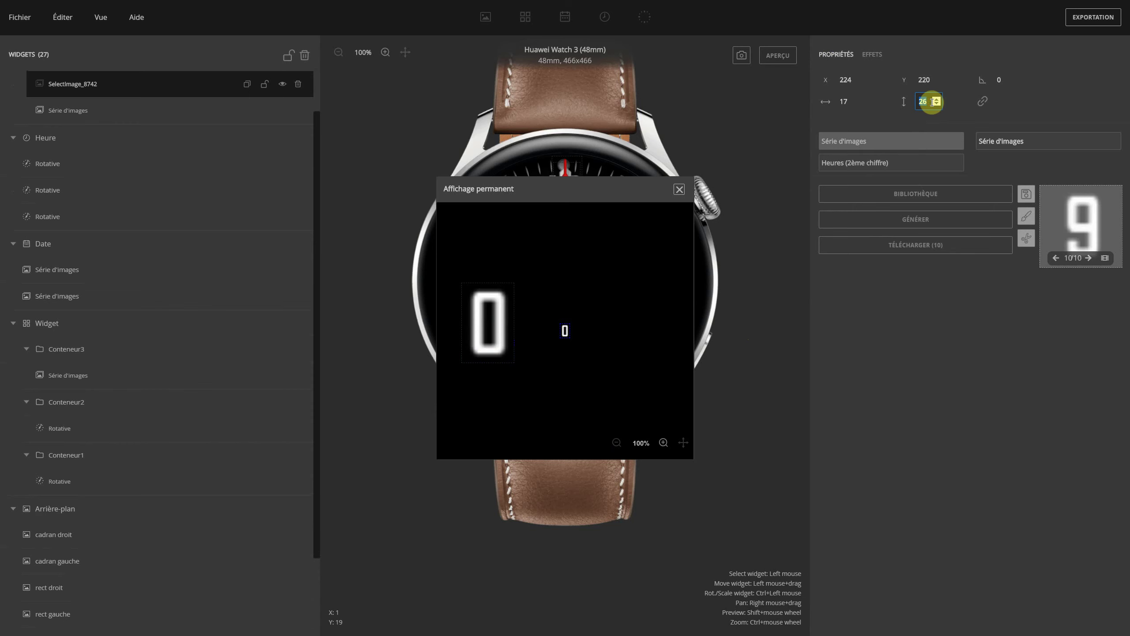
{"action": "type", "text": "144"}
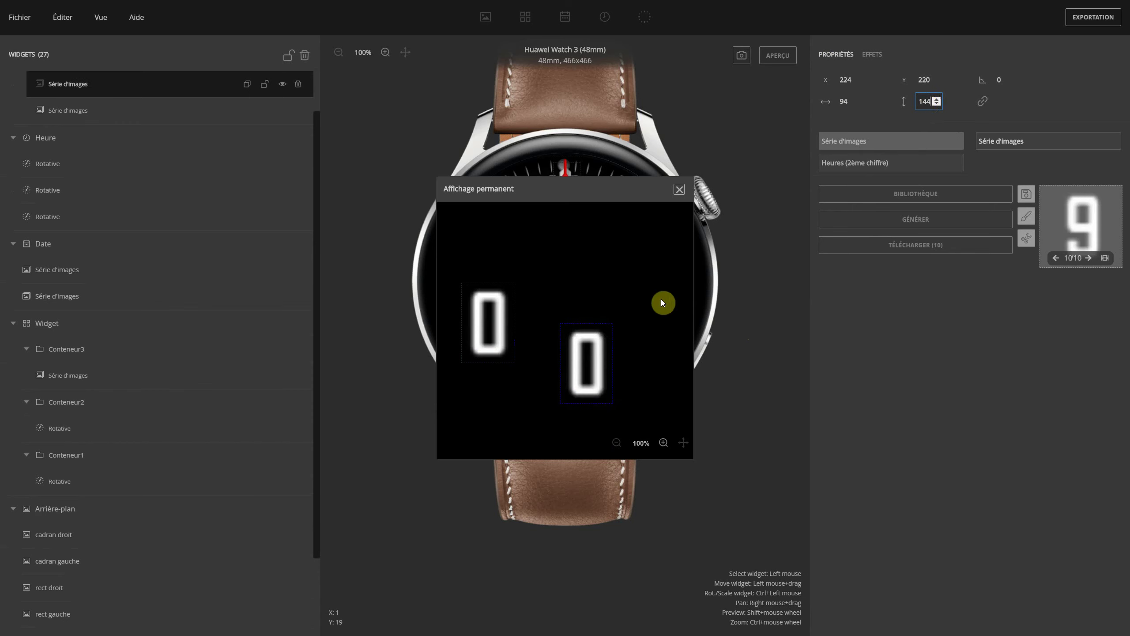
Step: Move the second hour digit beside the first hour digit in the always-on display, at X 133, Y 147
{"action": "left_click_drag", "start_coordinate": [579, 385], "coordinate": [495, 343]}
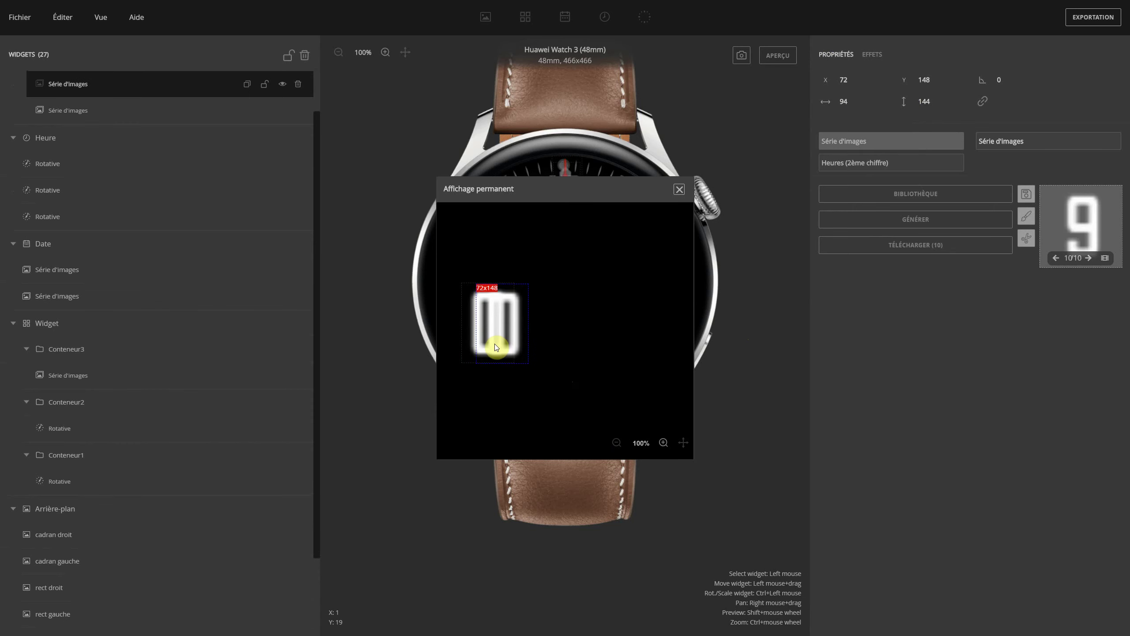
{"action": "key", "text": "Right"}
{"action": "key", "text": "Right"}
{"action": "key", "text": "Right"}
{"action": "key", "text": "Right"}
{"action": "key", "text": "Right"}
{"action": "key", "text": "Right"}
{"action": "key", "text": "Right"}
{"action": "key", "text": "Right"}
{"action": "key", "text": "Right"}
{"action": "key", "text": "Right"}
{"action": "key", "text": "Right"}
{"action": "key", "text": "Right"}
{"action": "key", "text": "Right"}
{"action": "key", "text": "Right"}
{"action": "key", "text": "Right"}
{"action": "key", "text": "Right"}
{"action": "key", "text": "Right"}
{"action": "key", "text": "Right"}
{"action": "key", "text": "Right"}
{"action": "key", "text": "Right"}
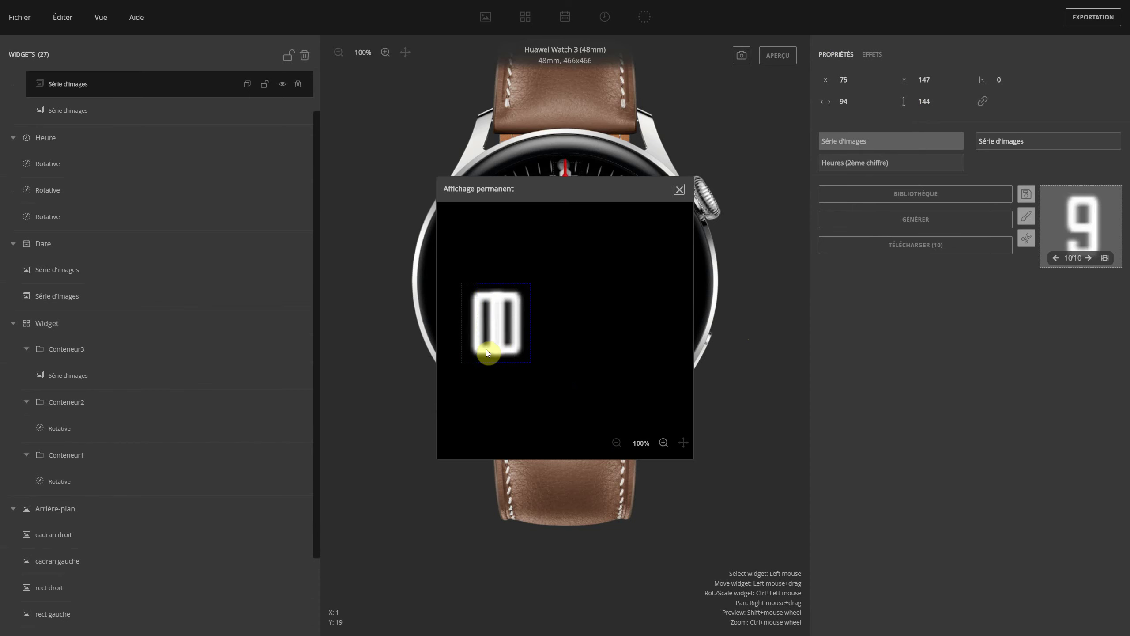
{"action": "key", "text": "Right"}
{"action": "key", "text": "Right"}
{"action": "key", "text": "Right"}
{"action": "key", "text": "Right"}
{"action": "key", "text": "Right"}
{"action": "key", "text": "Right"}
{"action": "key", "text": "Right"}
{"action": "key", "text": "Right"}
{"action": "key", "text": "Right"}
{"action": "key", "text": "Right"}
{"action": "key", "text": "Right"}
{"action": "key", "text": "Right"}
{"action": "key", "text": "Right"}
{"action": "key", "text": "Right"}
{"action": "key", "text": "Right"}
{"action": "key", "text": "Right"}
{"action": "key", "text": "Right"}
{"action": "key", "text": "Right"}
{"action": "key", "text": "Right"}
{"action": "key", "text": "Right"}
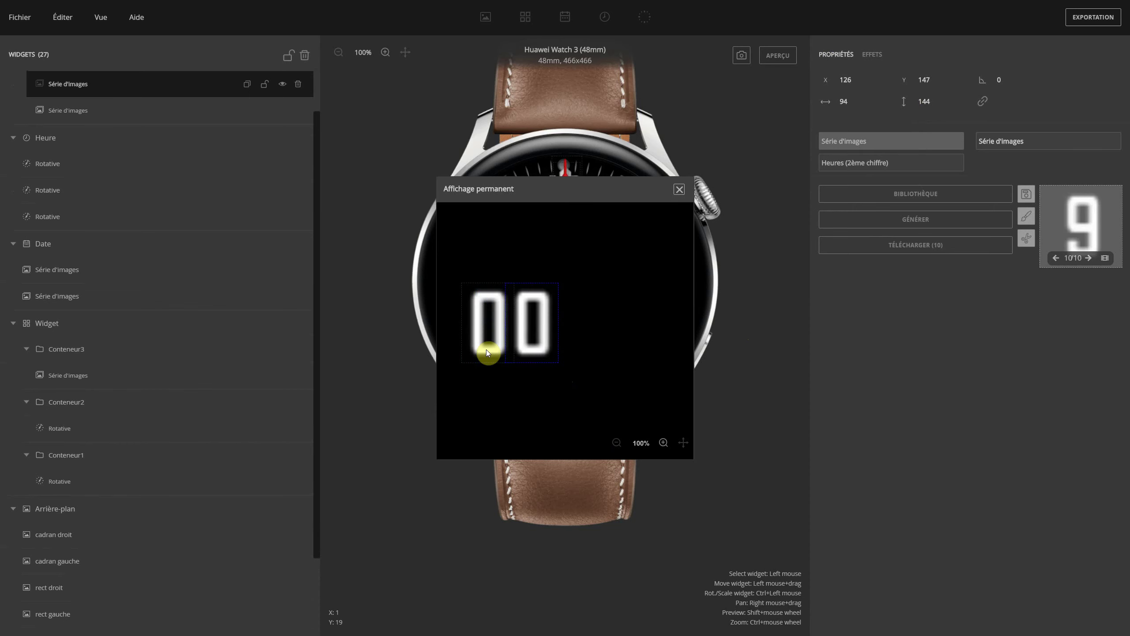
{"action": "key", "text": "Right"}
{"action": "key", "text": "Right"}
{"action": "key", "text": "Right"}
{"action": "key", "text": "Right"}
{"action": "key", "text": "Right"}
{"action": "key", "text": "Right"}
{"action": "key", "text": "Right"}
{"action": "key", "text": "Right"}
{"action": "key", "text": "Right"}
{"action": "key", "text": "Right"}
{"action": "key", "text": "Right"}
{"action": "key", "text": "Right"}
{"action": "key", "text": "Right"}
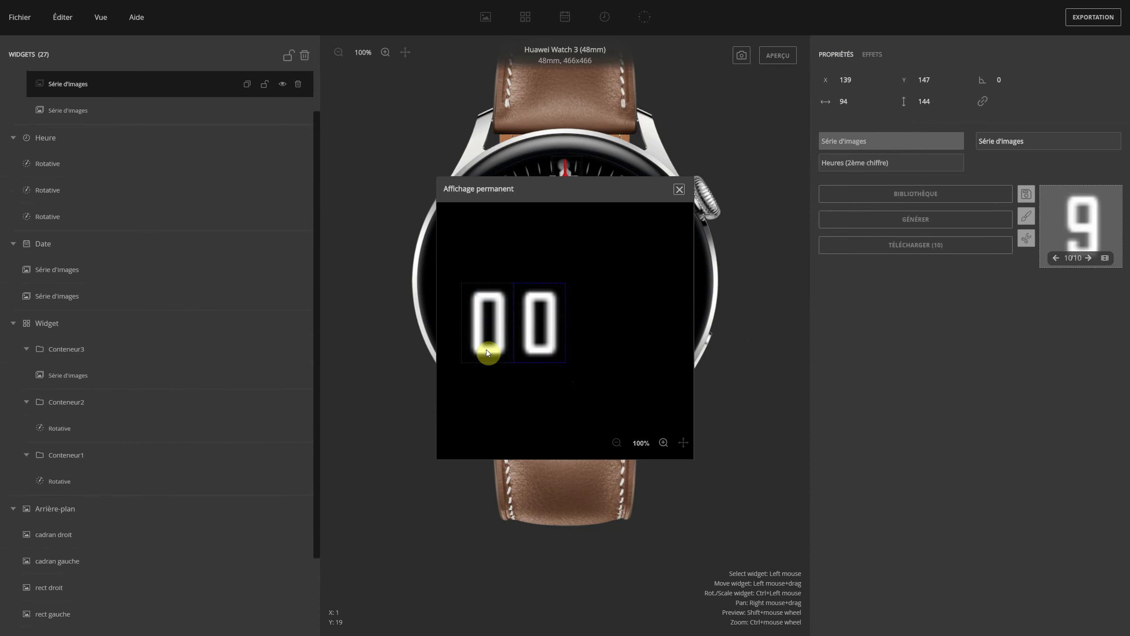
{"action": "key", "text": "Right"}
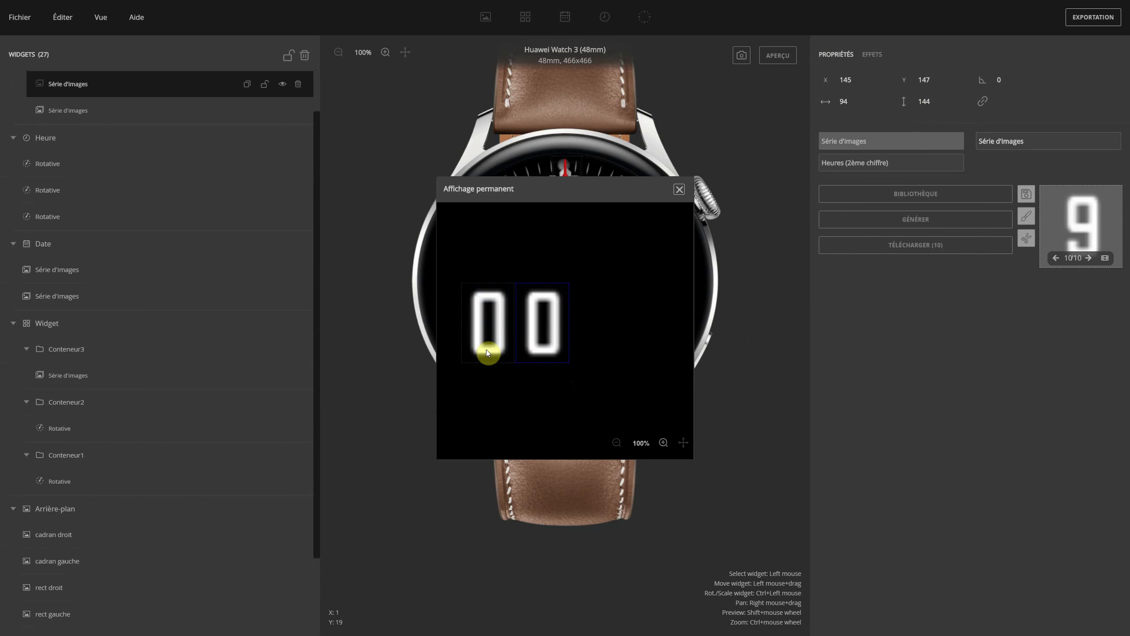
{"action": "key", "text": "Left"}
{"action": "key", "text": "Left"}
{"action": "key", "text": "Left"}
{"action": "key", "text": "Left"}
{"action": "key", "text": "Left"}
{"action": "key", "text": "Left"}
{"action": "key", "text": "Left"}
{"action": "key", "text": "Left"}
{"action": "key", "text": "Left"}
{"action": "key", "text": "Left"}
{"action": "key", "text": "Left"}
{"action": "key", "text": "Left"}
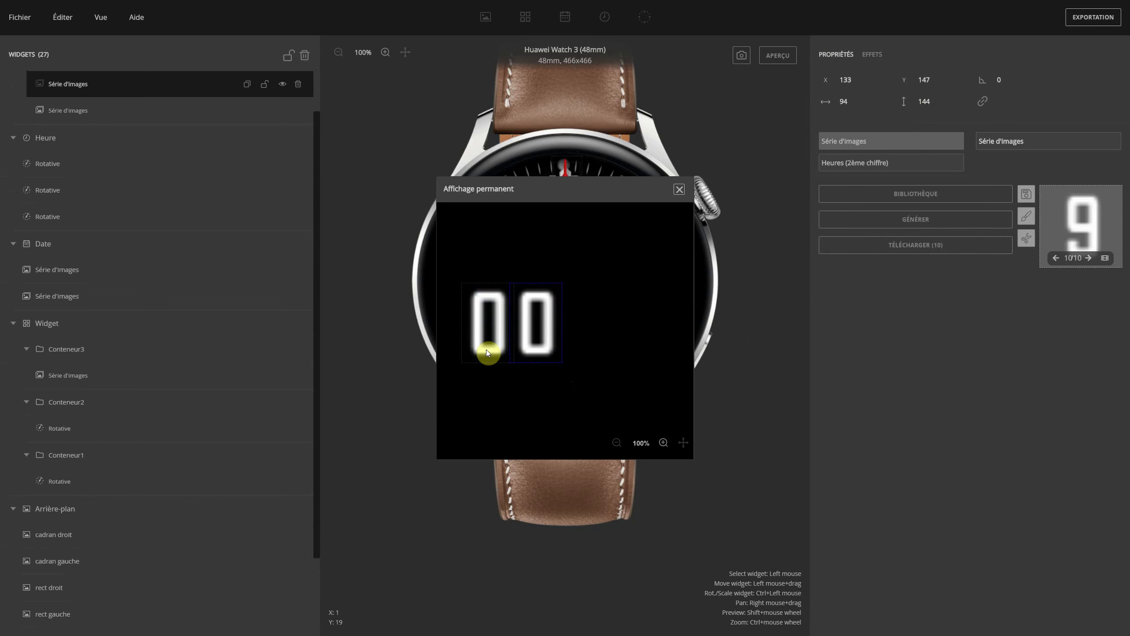
Step: Clone the second hour digit to X 230, Y 147 and assign the copy to Minutes (1er chiffre)
{"action": "scroll", "coordinate": [75, 131], "scroll_direction": "up", "scroll_amount": 1}
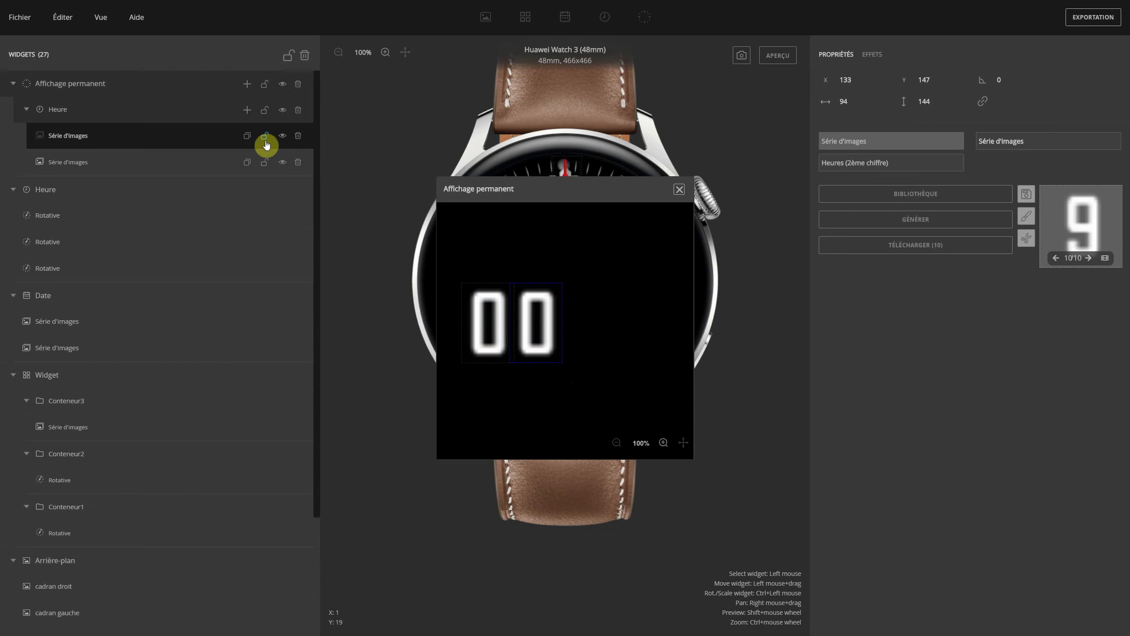
{"action": "left_click", "coordinate": [247, 140]}
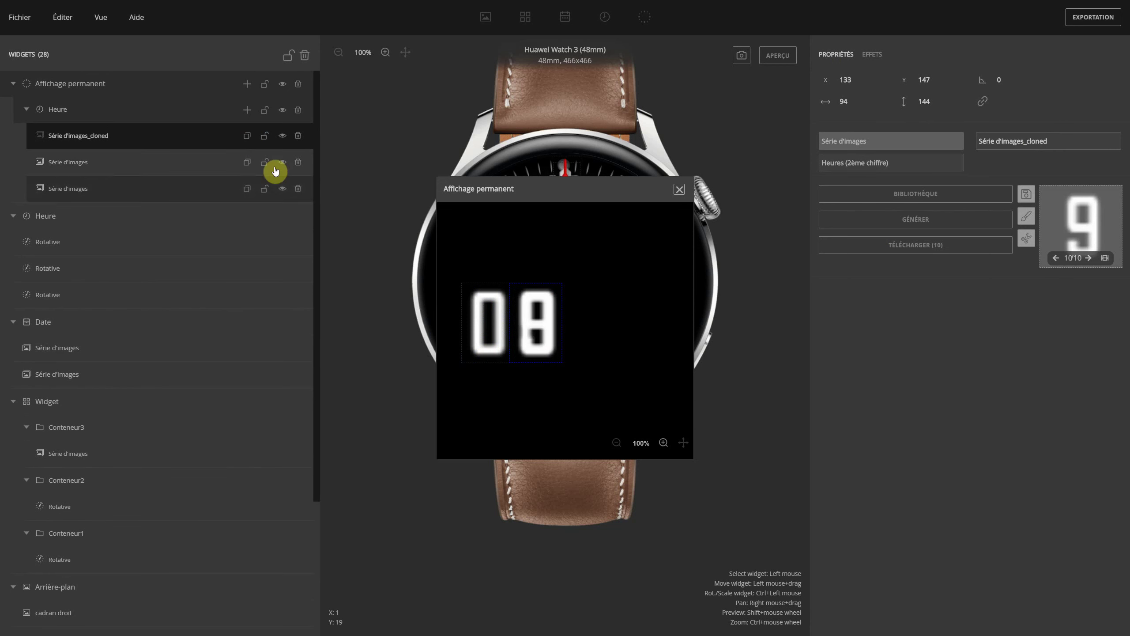
{"action": "left_click_drag", "start_coordinate": [551, 306], "coordinate": [553, 308]}
{"action": "key", "text": "Right"}
{"action": "key", "text": "Right"}
{"action": "key", "text": "Right"}
{"action": "key", "text": "Right"}
{"action": "key", "text": "Right"}
{"action": "key", "text": "Right"}
{"action": "key", "text": "Right"}
{"action": "key", "text": "Right"}
{"action": "key", "text": "Right"}
{"action": "key", "text": "Right"}
{"action": "key", "text": "Right"}
{"action": "key", "text": "Right"}
{"action": "key", "text": "Right"}
{"action": "key", "text": "Right"}
{"action": "key", "text": "Right"}
{"action": "key", "text": "Right"}
{"action": "key", "text": "Right"}
{"action": "key", "text": "Right"}
{"action": "key", "text": "Right"}
{"action": "key", "text": "Right"}
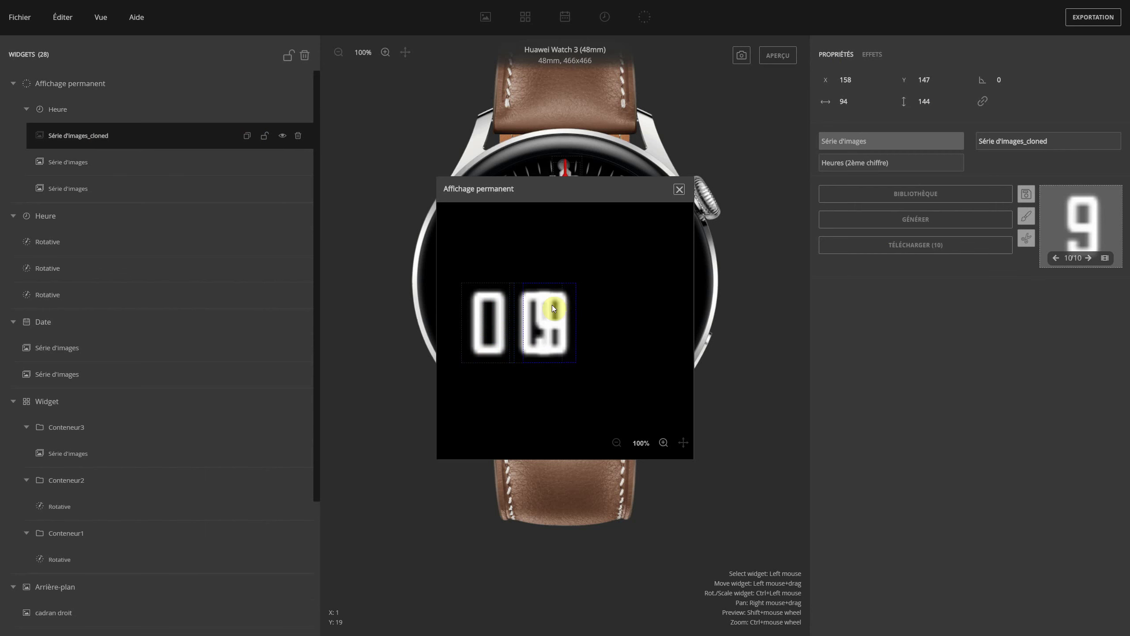
{"action": "key", "text": "Right"}
{"action": "key", "text": "Right"}
{"action": "key", "text": "Right"}
{"action": "key", "text": "Right"}
{"action": "key", "text": "Right"}
{"action": "key", "text": "Right"}
{"action": "key", "text": "Right"}
{"action": "key", "text": "Right"}
{"action": "key", "text": "Right"}
{"action": "key", "text": "Right"}
{"action": "key", "text": "Right"}
{"action": "key", "text": "Right"}
{"action": "key", "text": "Right"}
{"action": "key", "text": "Right"}
{"action": "key", "text": "Right"}
{"action": "key", "text": "Right"}
{"action": "key", "text": "Right"}
{"action": "key", "text": "Right"}
{"action": "key", "text": "Right"}
{"action": "key", "text": "Right"}
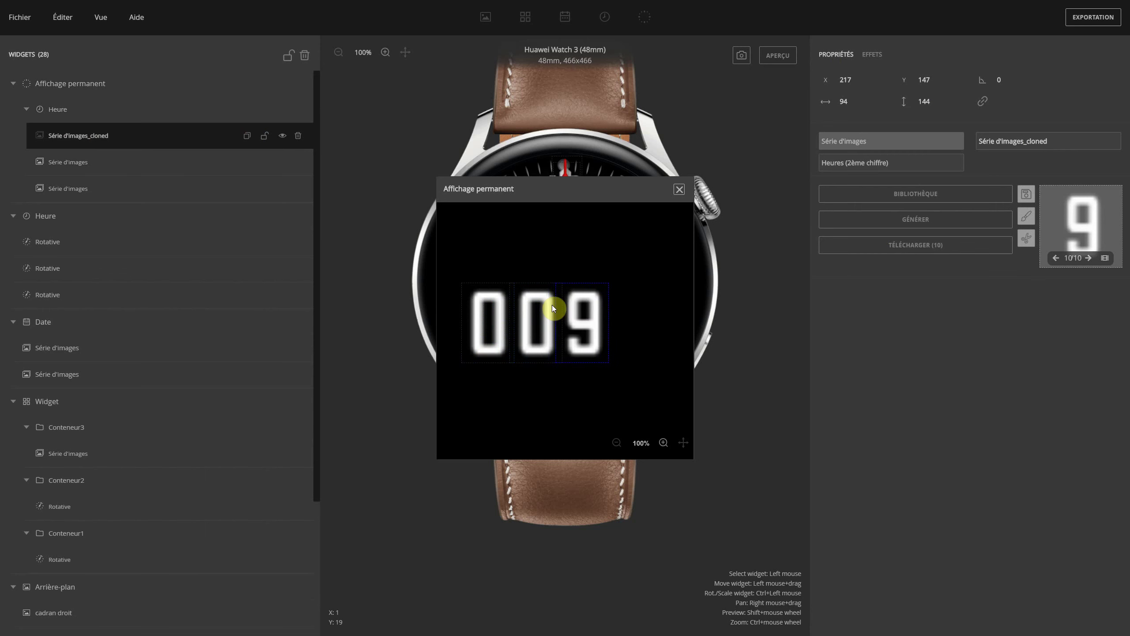
{"action": "left_click", "coordinate": [926, 162]}
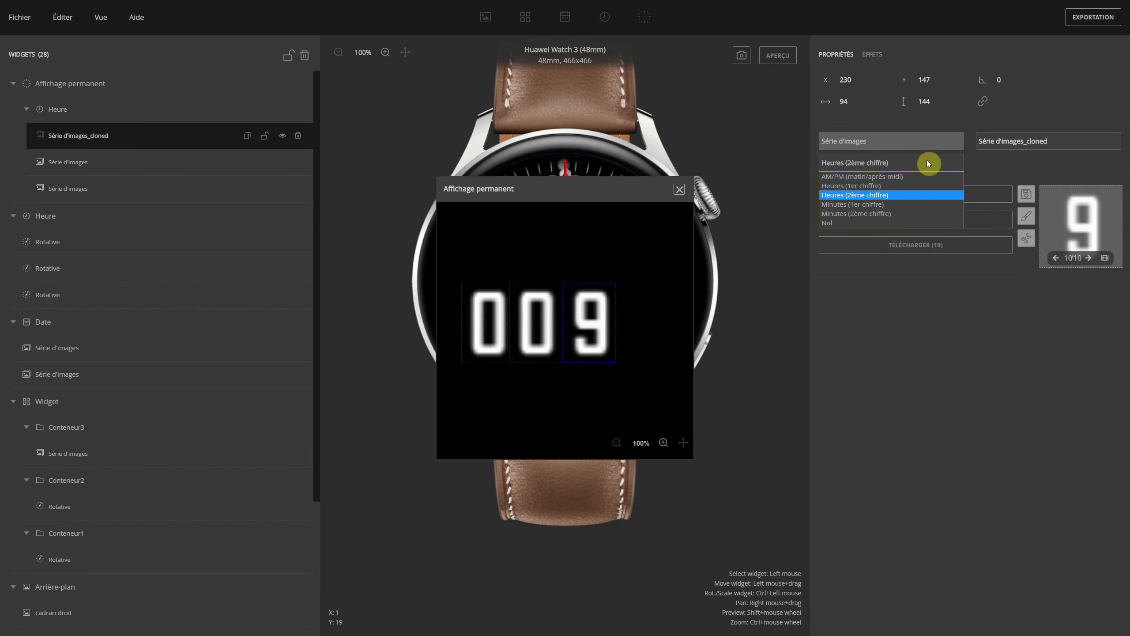
{"action": "left_click", "coordinate": [875, 205]}
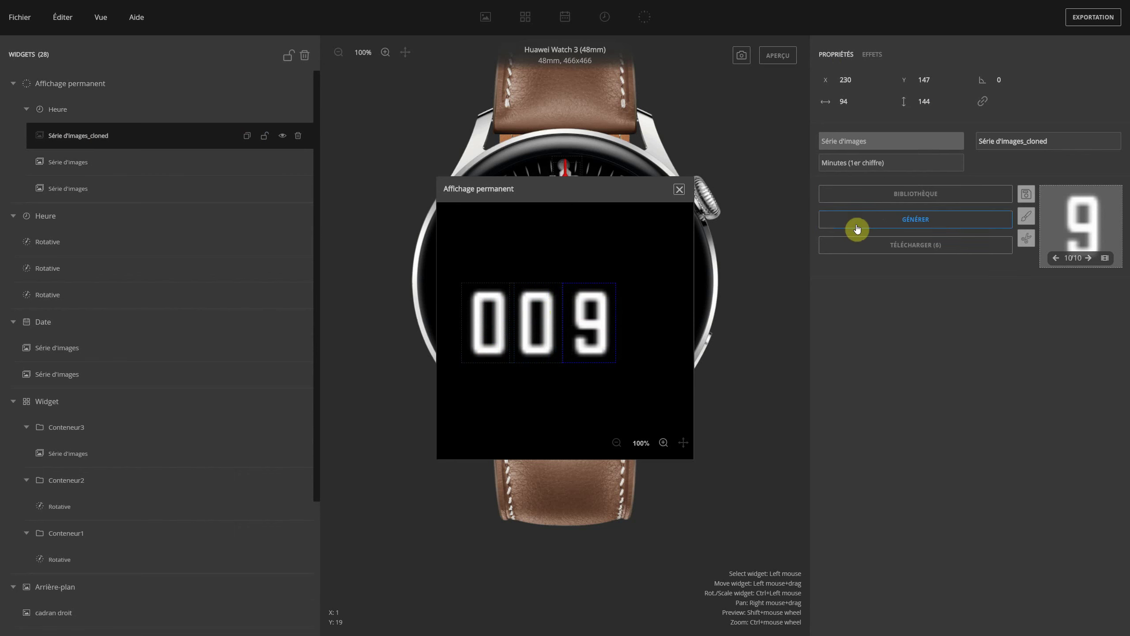
Step: Clone the first minute digit to X 317, Y 147 and assign the copy to Minutes (2ème chiffre)
{"action": "left_click", "coordinate": [247, 141]}
{"action": "key", "text": "Right"}
{"action": "key", "text": "Right"}
{"action": "key", "text": "Right"}
{"action": "key", "text": "Right"}
{"action": "key", "text": "Right"}
{"action": "key", "text": "Right"}
{"action": "key", "text": "Right"}
{"action": "key", "text": "Right"}
{"action": "key", "text": "Right"}
{"action": "key", "text": "Right"}
{"action": "key", "text": "Right"}
{"action": "key", "text": "Right"}
{"action": "key", "text": "Right"}
{"action": "key", "text": "Right"}
{"action": "key", "text": "Right"}
{"action": "key", "text": "Right"}
{"action": "key", "text": "Right"}
{"action": "key", "text": "Right"}
{"action": "key", "text": "Right"}
{"action": "key", "text": "Right"}
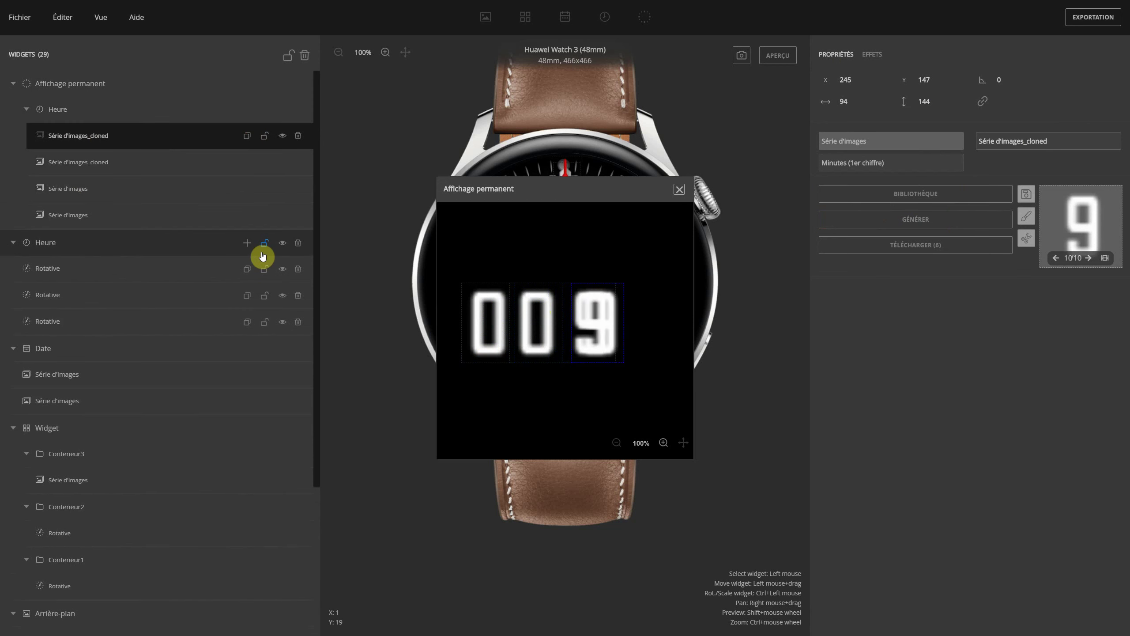
{"action": "key", "text": "Right"}
{"action": "key", "text": "Right"}
{"action": "key", "text": "Right"}
{"action": "key", "text": "Right"}
{"action": "key", "text": "Right"}
{"action": "key", "text": "Right"}
{"action": "key", "text": "Right"}
{"action": "key", "text": "Right"}
{"action": "key", "text": "Right"}
{"action": "key", "text": "Right"}
{"action": "key", "text": "Right"}
{"action": "key", "text": "Right"}
{"action": "key", "text": "Right"}
{"action": "key", "text": "Right"}
{"action": "key", "text": "Right"}
{"action": "key", "text": "Right"}
{"action": "key", "text": "Right"}
{"action": "key", "text": "Right"}
{"action": "key", "text": "Right"}
{"action": "key", "text": "Right"}
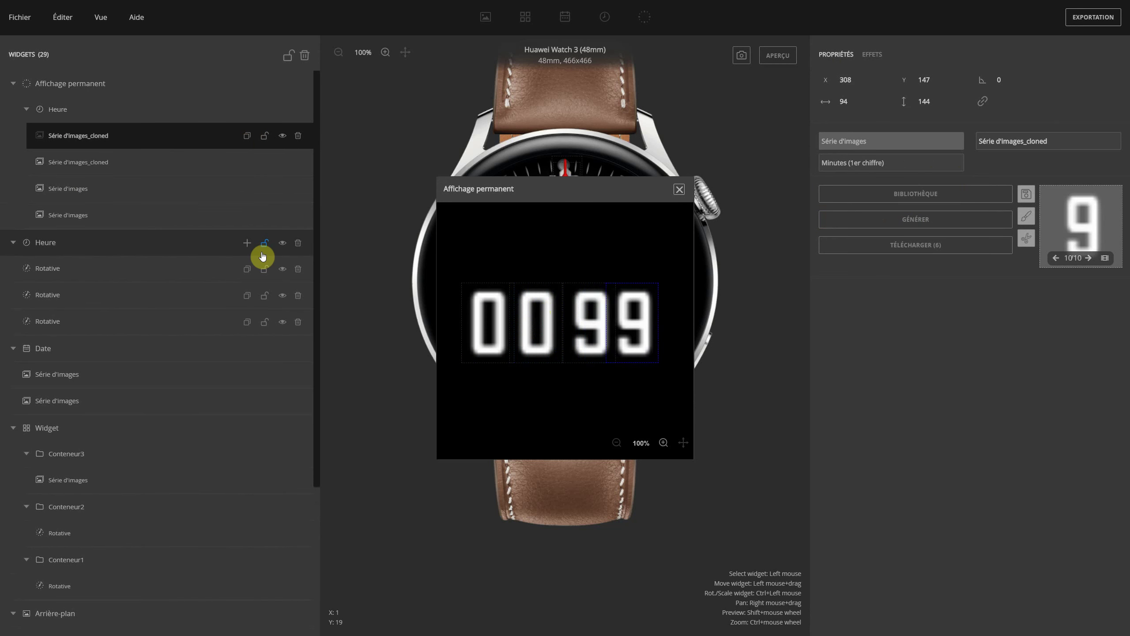
{"action": "left_click", "coordinate": [919, 163]}
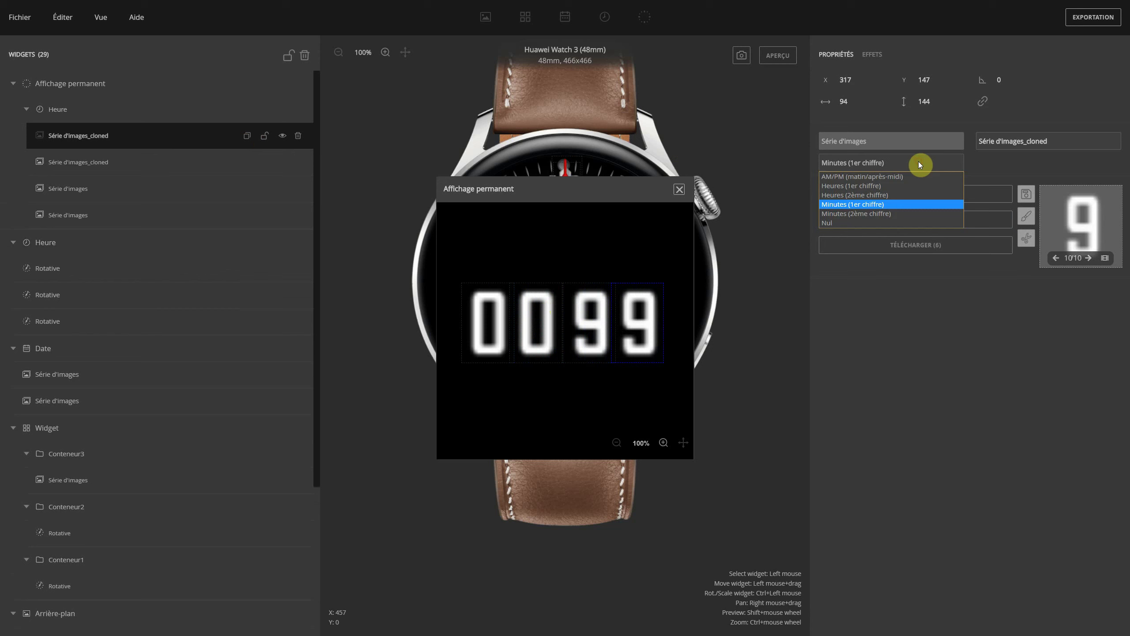
{"action": "left_click", "coordinate": [882, 218]}
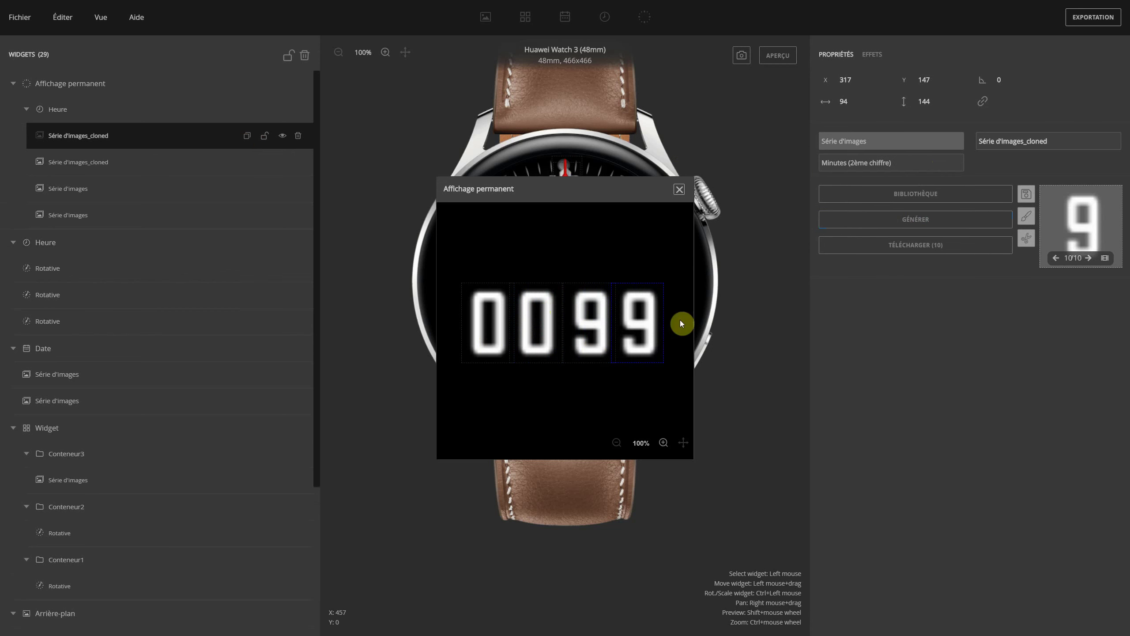
{"action": "left_click", "coordinate": [627, 338]}
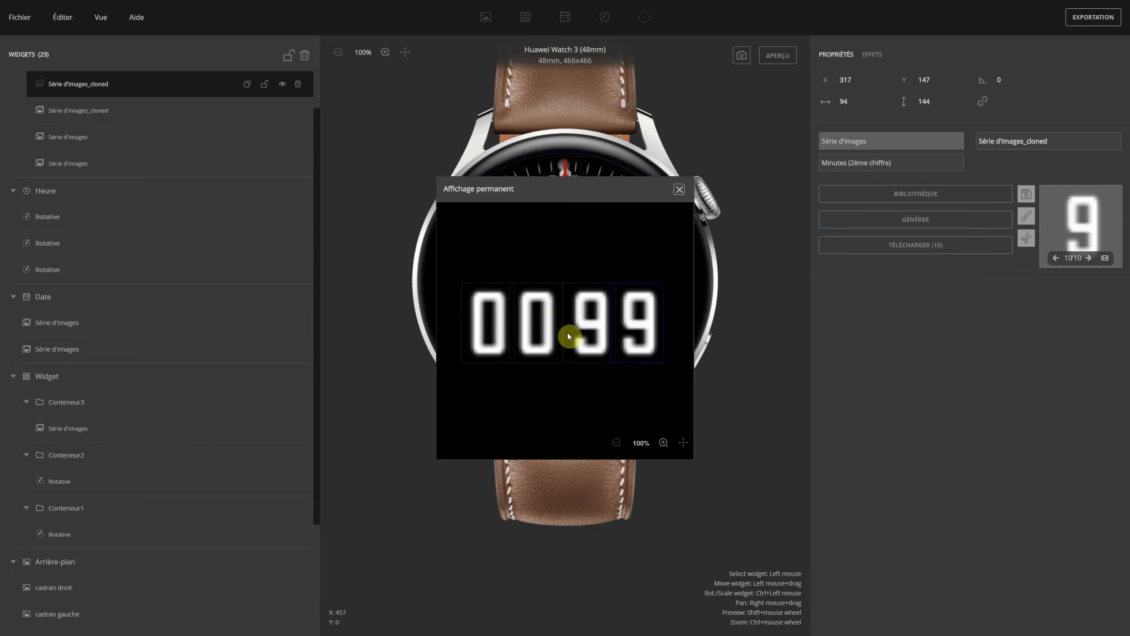
Step: Adjust the always-on digit spacing: first hour digit to X 50, first minute digit to X 237, second minute digit to X 314; close the display editor
{"action": "key", "text": "Right"}
{"action": "key", "text": "Right"}
{"action": "key", "text": "Right"}
{"action": "key", "text": "Right"}
{"action": "key", "text": "Right"}
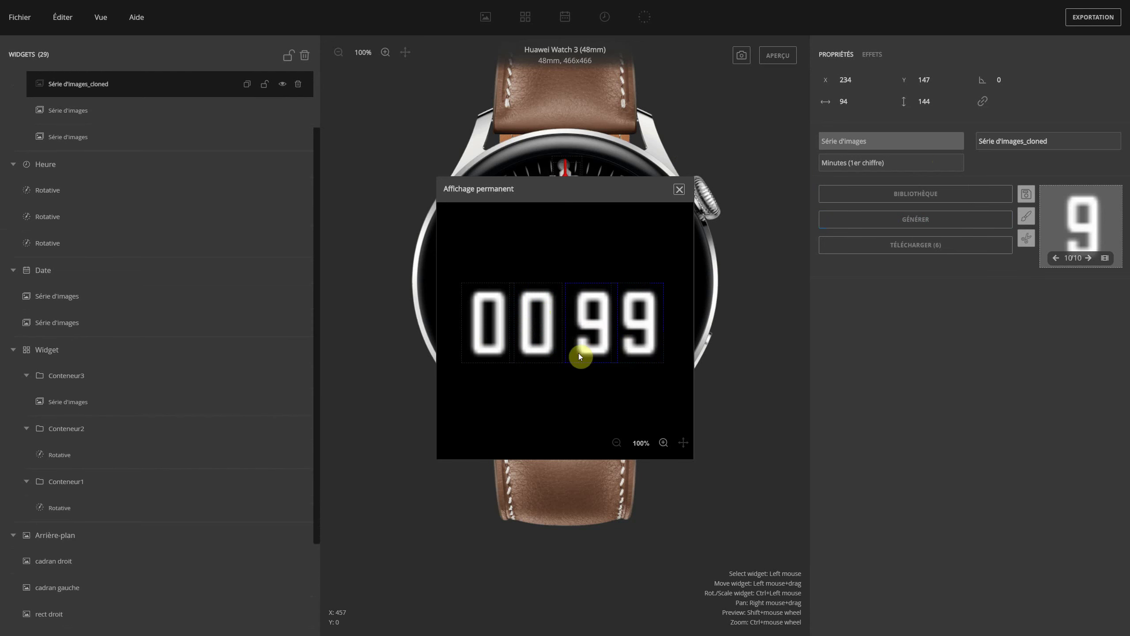
{"action": "left_click", "coordinate": [539, 343]}
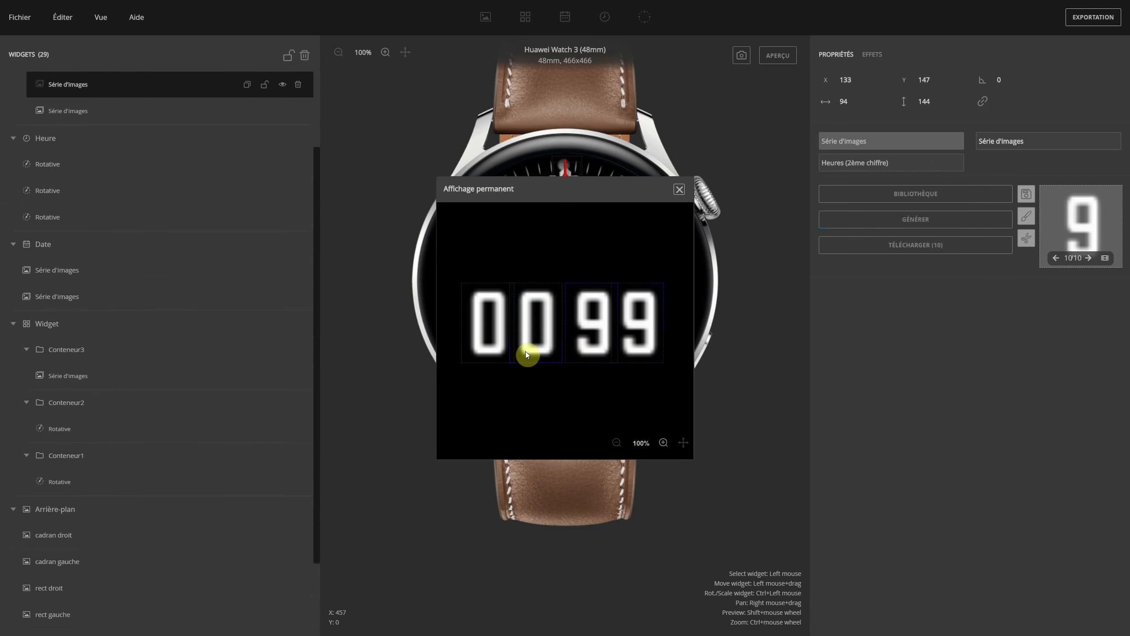
{"action": "left_click", "coordinate": [499, 337]}
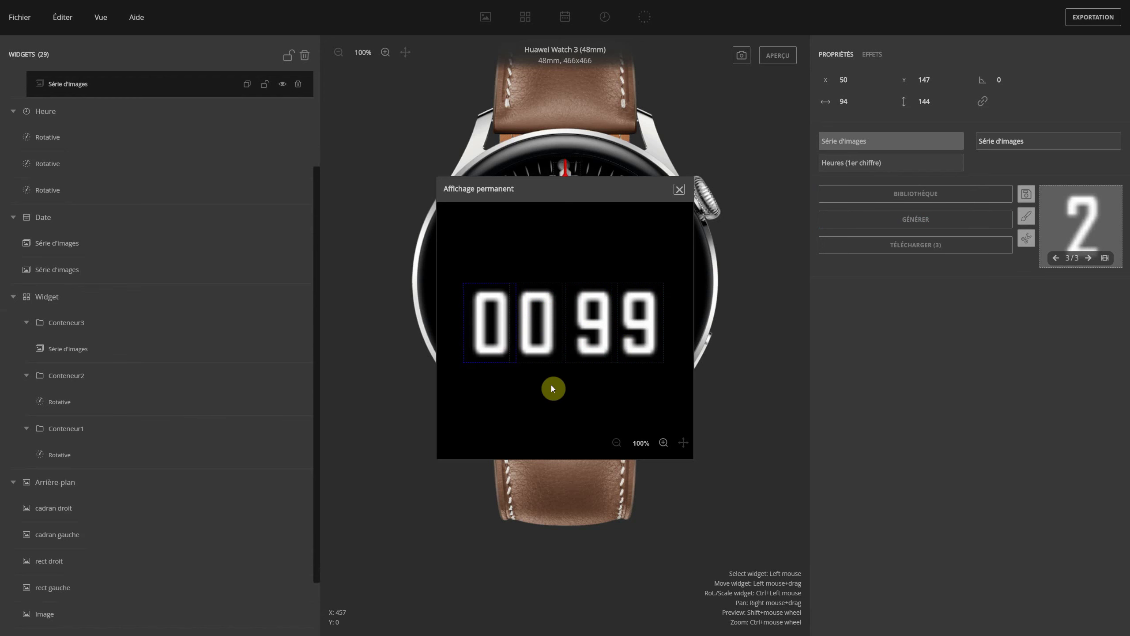
{"action": "left_click", "coordinate": [600, 336]}
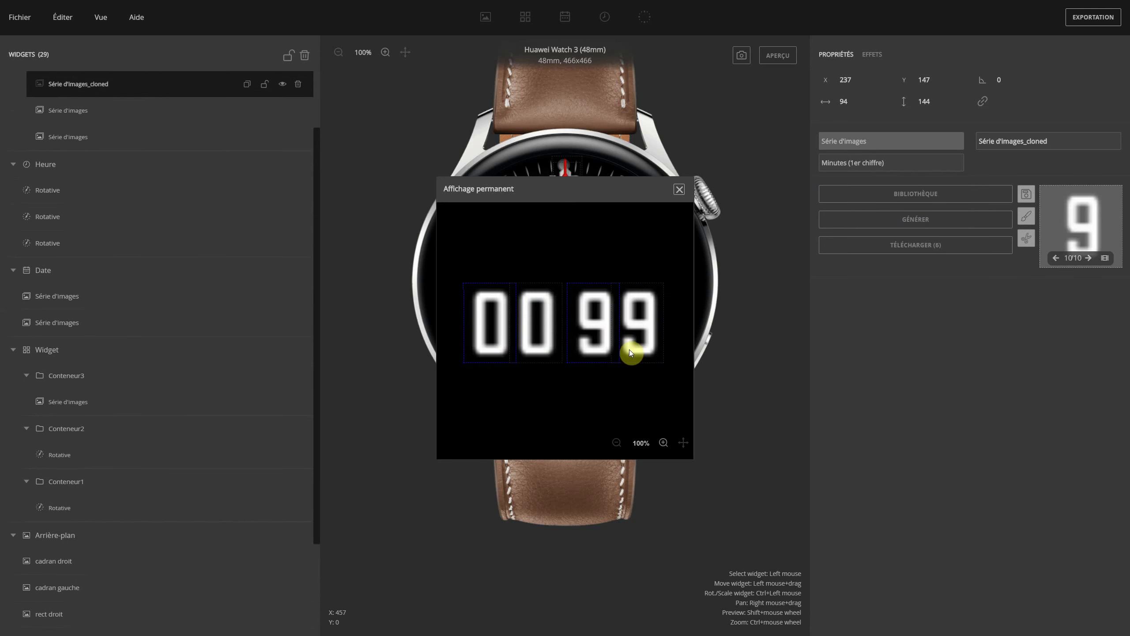
{"action": "key", "text": "ctrl+d"}
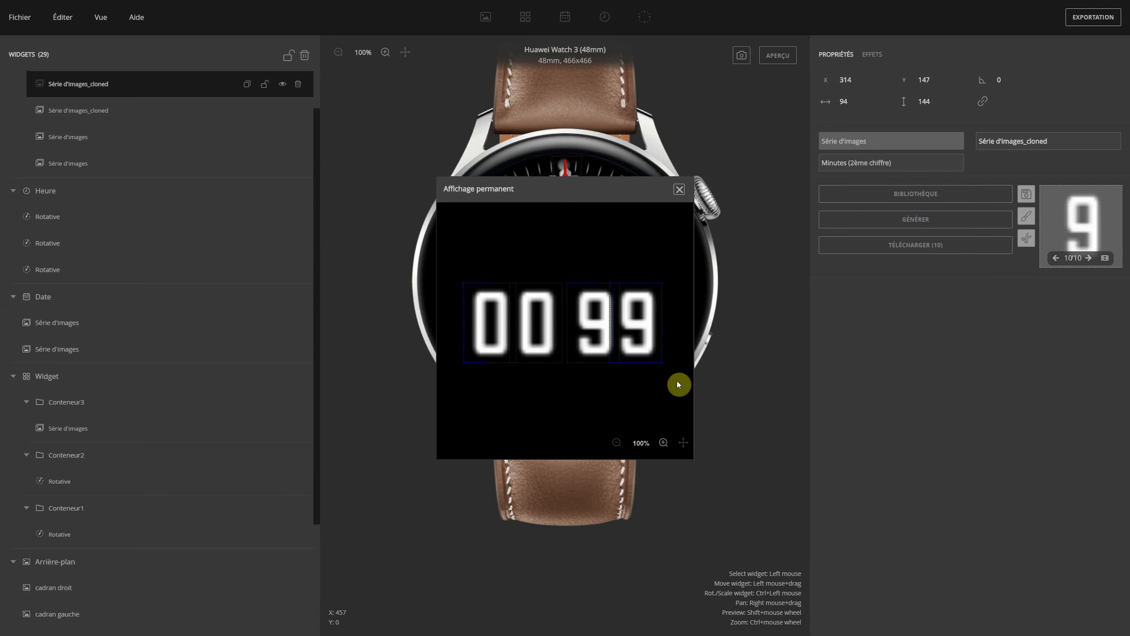
{"action": "left_click", "coordinate": [679, 189]}
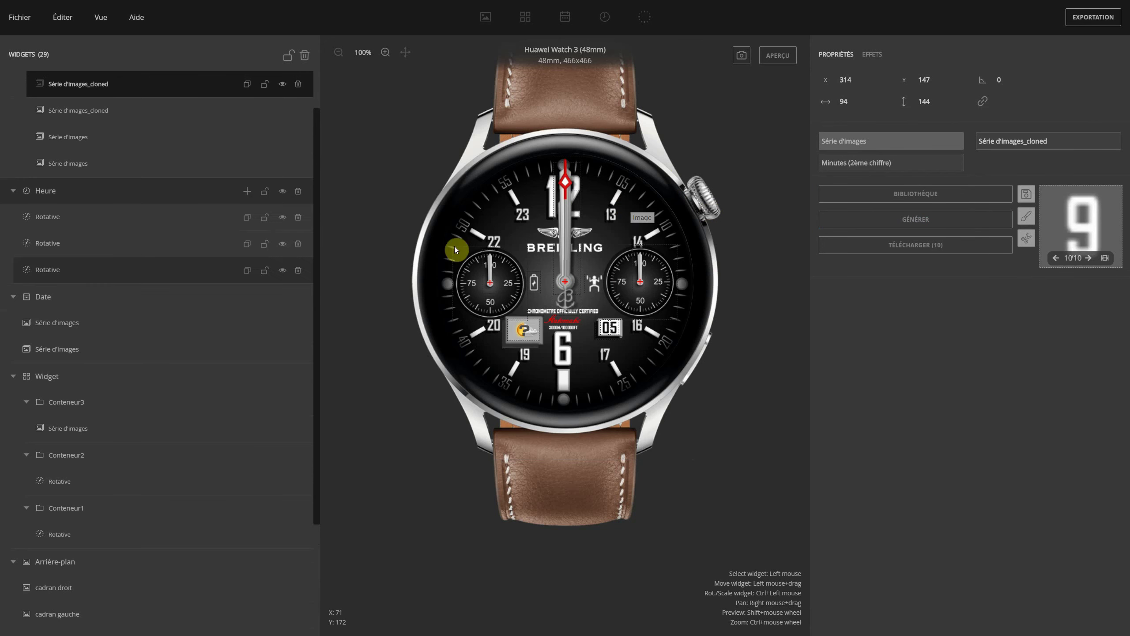
Step: Save the project, export the watch face theme and accept the confirmation prompts
{"action": "left_click", "coordinate": [22, 16]}
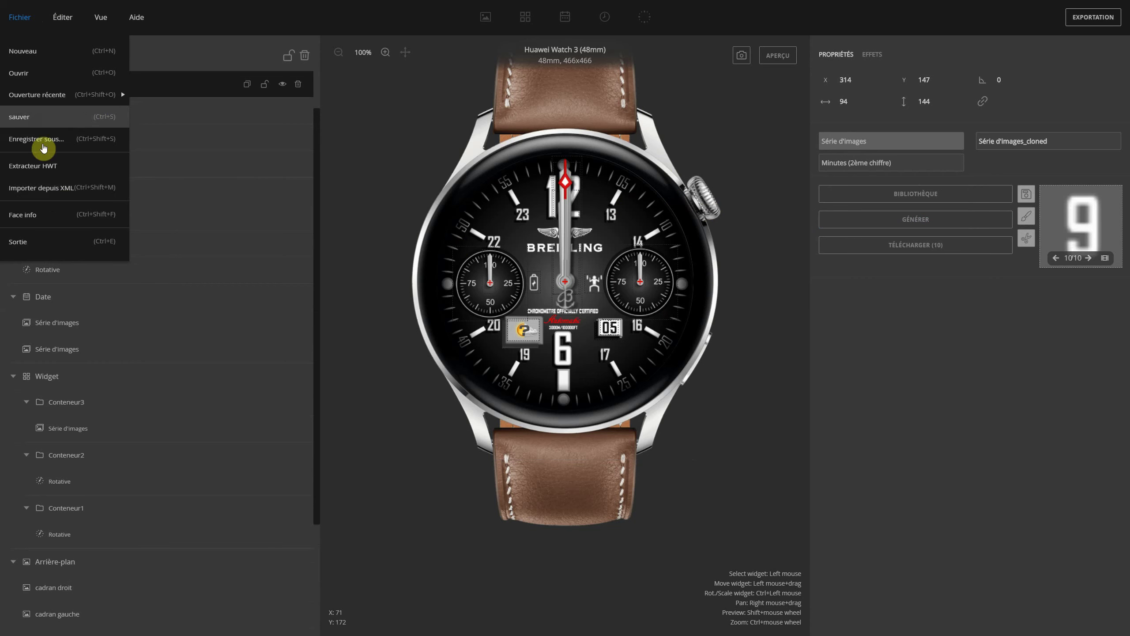
{"action": "left_click", "coordinate": [33, 117]}
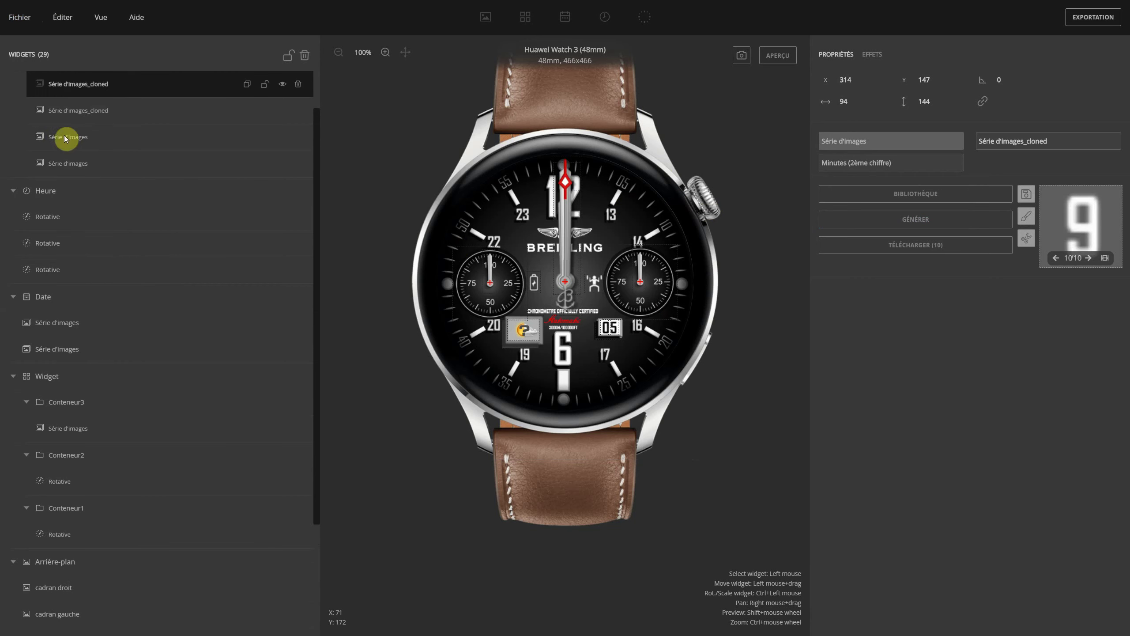
{"action": "left_click", "coordinate": [1091, 19]}
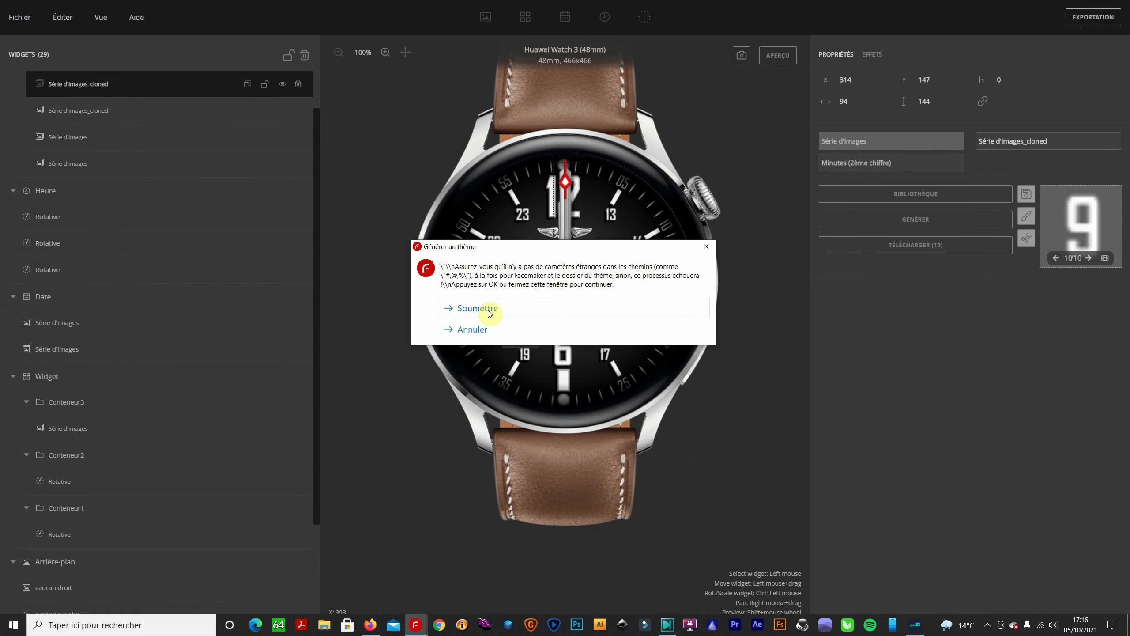
{"action": "left_click", "coordinate": [519, 299]}
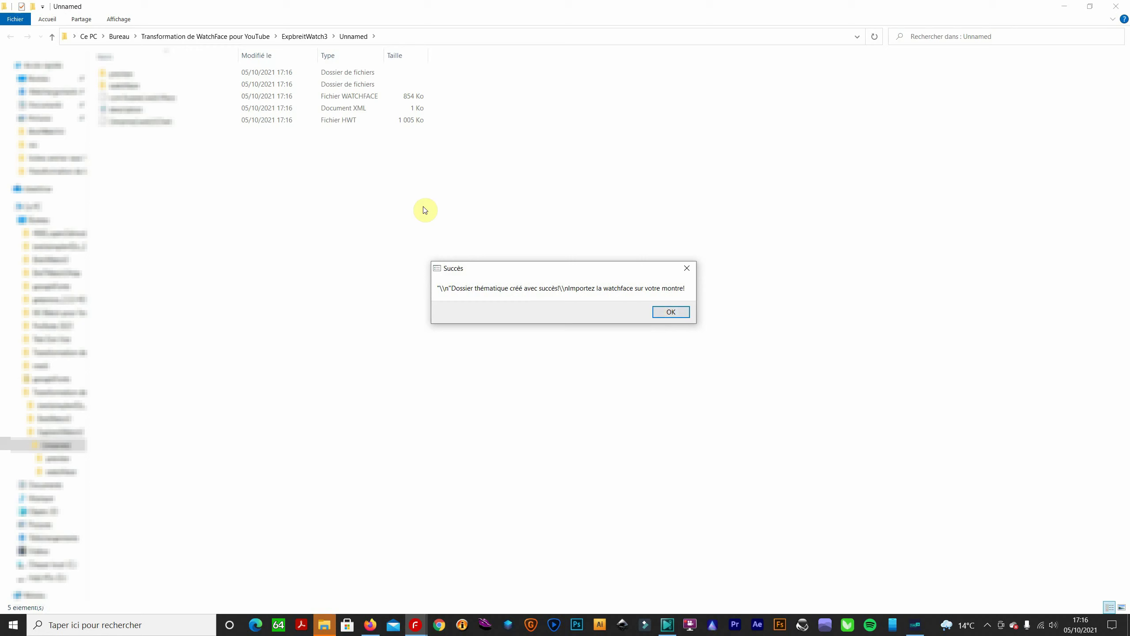
{"action": "key", "text": "Return"}
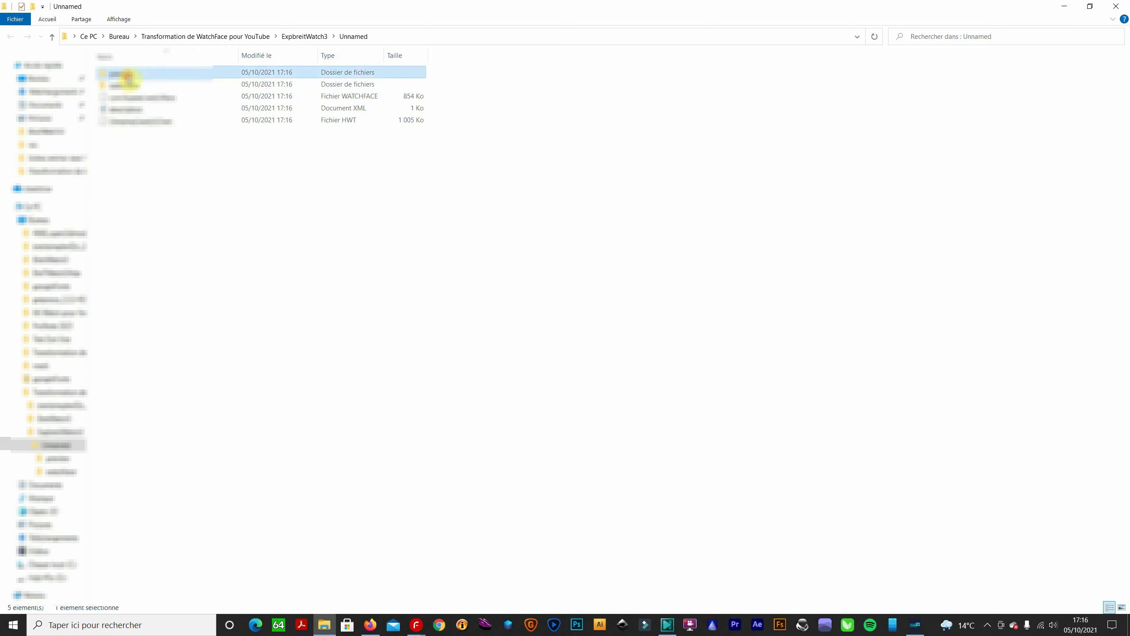
Step: Check the exported aod and cover images in the preview folder, and return to the Unnamed folder
{"action": "double_click", "coordinate": [119, 73]}
{"action": "double_click", "coordinate": [124, 85]}
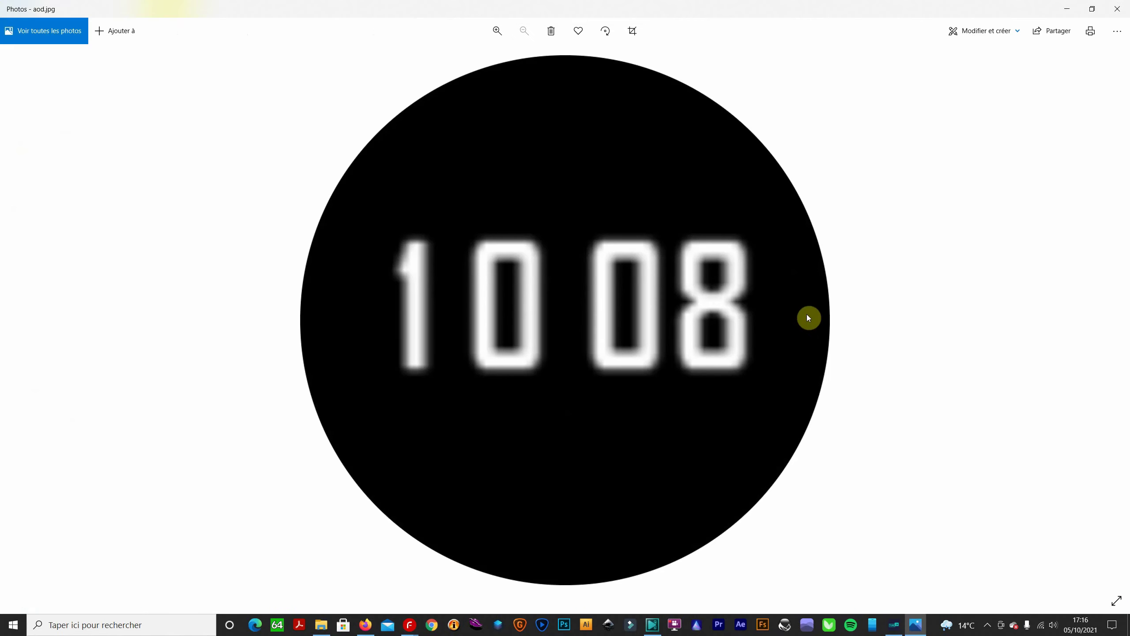
{"action": "left_click", "coordinate": [1117, 8]}
{"action": "left_click", "coordinate": [184, 89]}
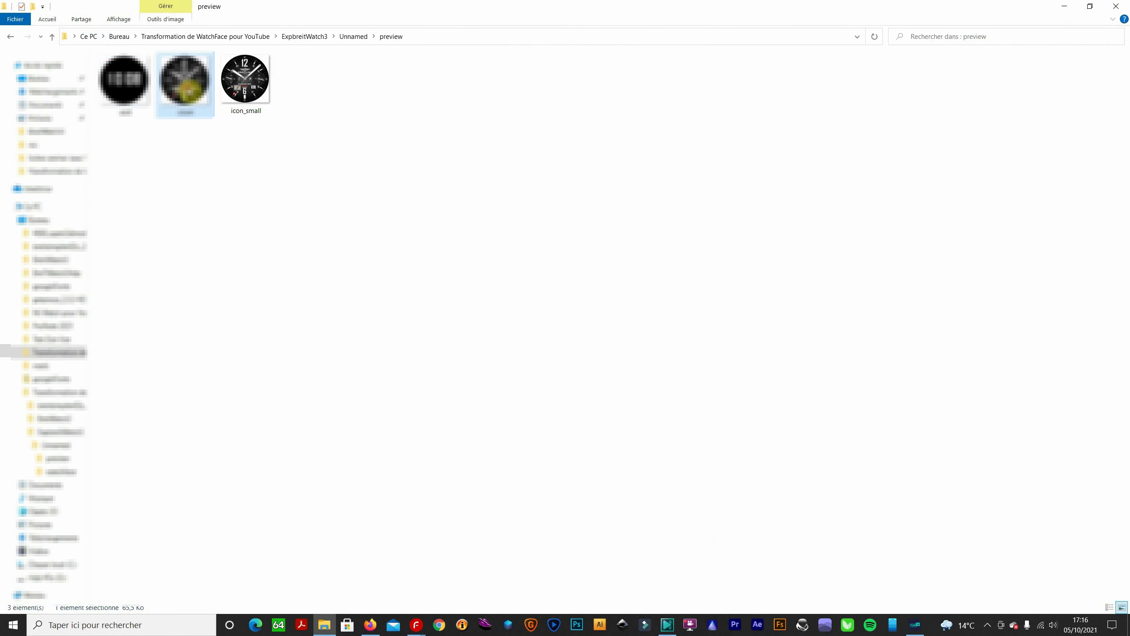
{"action": "double_click", "coordinate": [185, 91]}
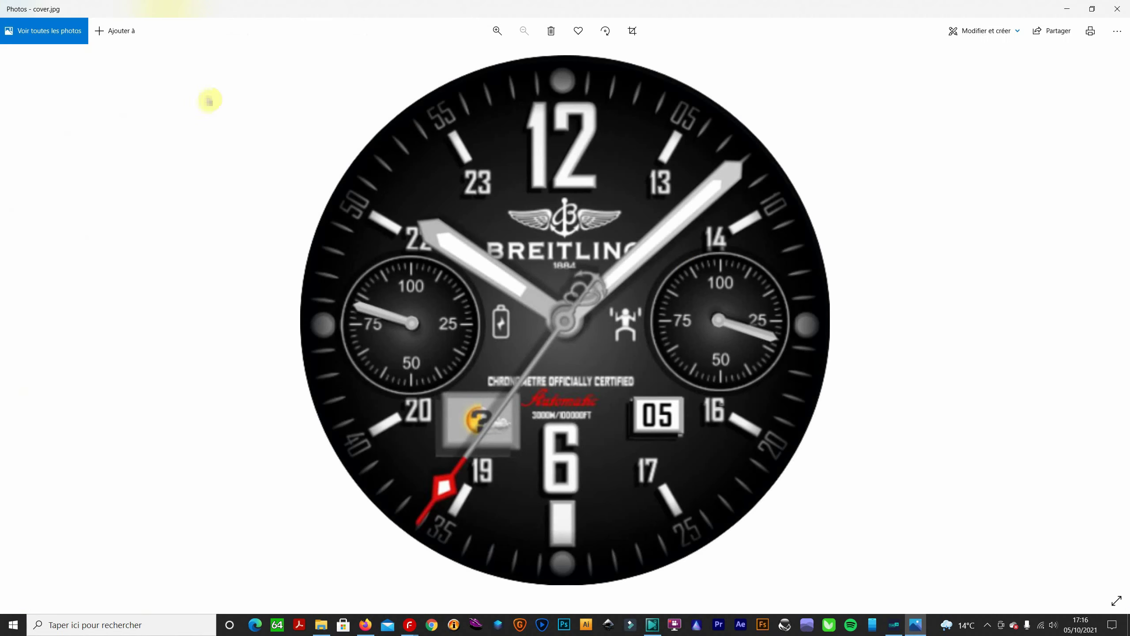
{"action": "left_click", "coordinate": [1117, 8]}
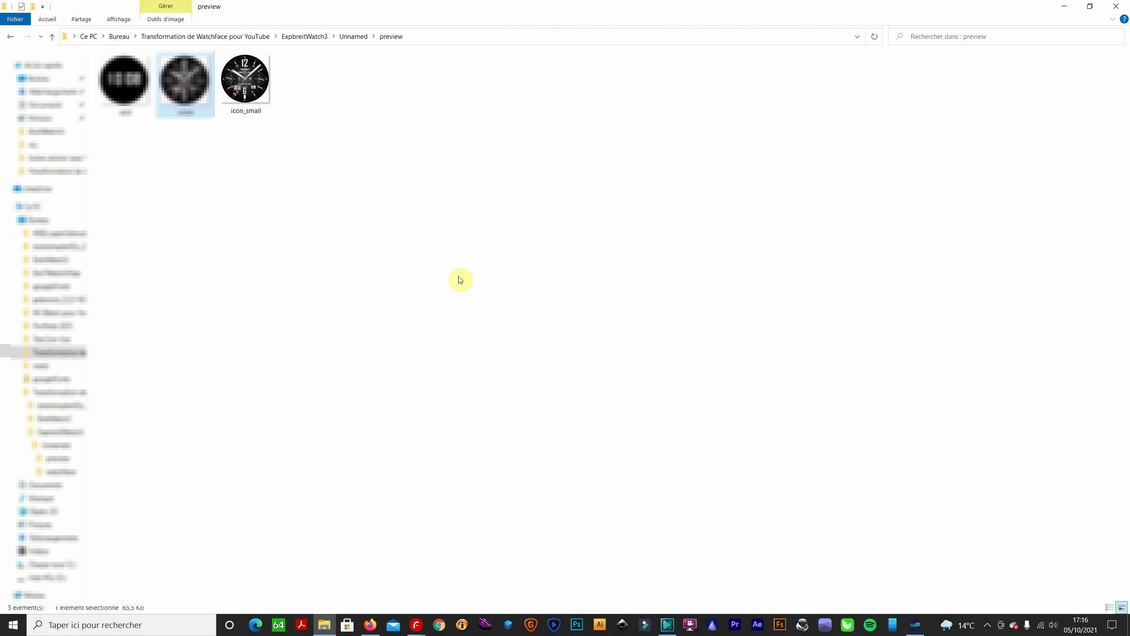
{"action": "left_click", "coordinate": [10, 36]}
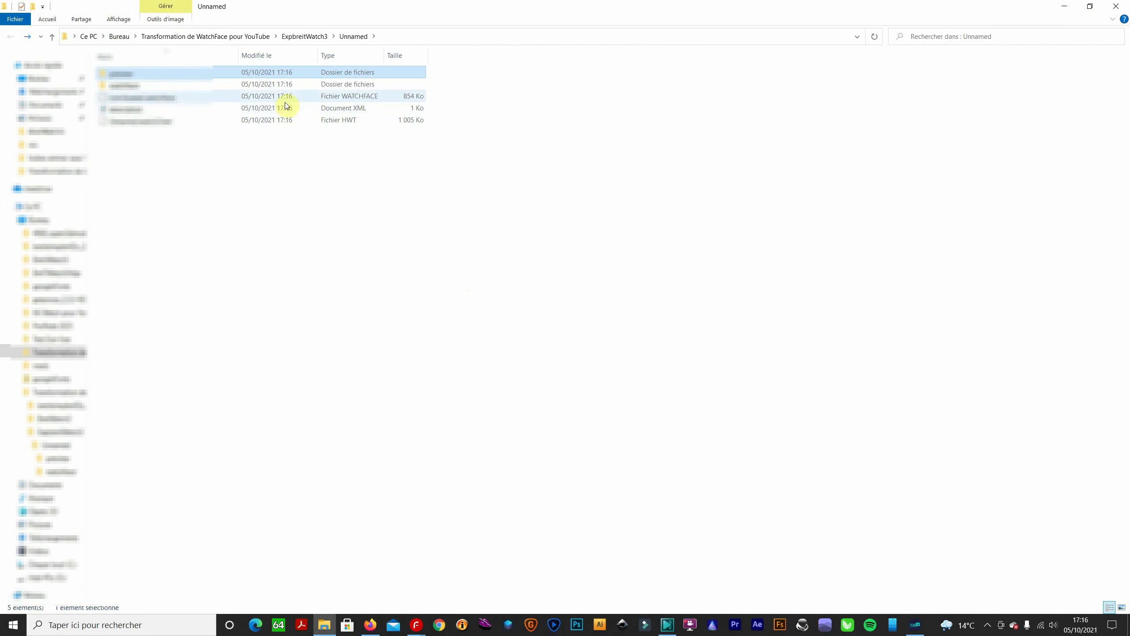